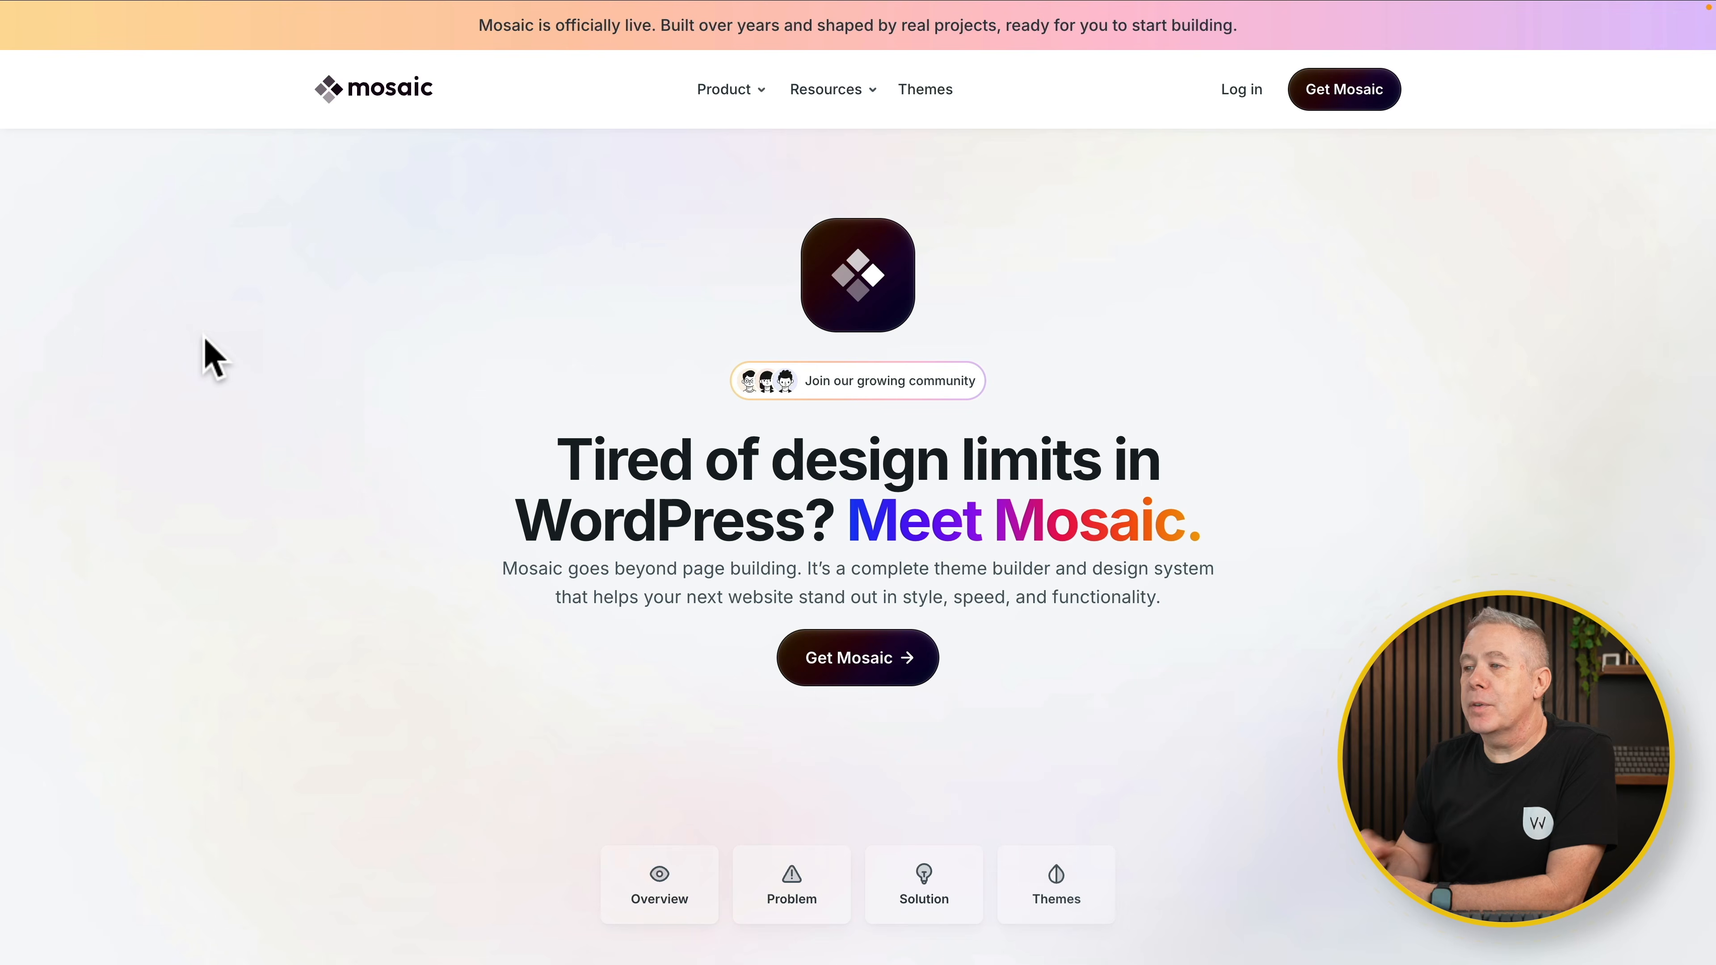
Step: Examine the Mosaic homepage from the product overview through the Design features to the Development section
scroll(214, 359, down, 10)
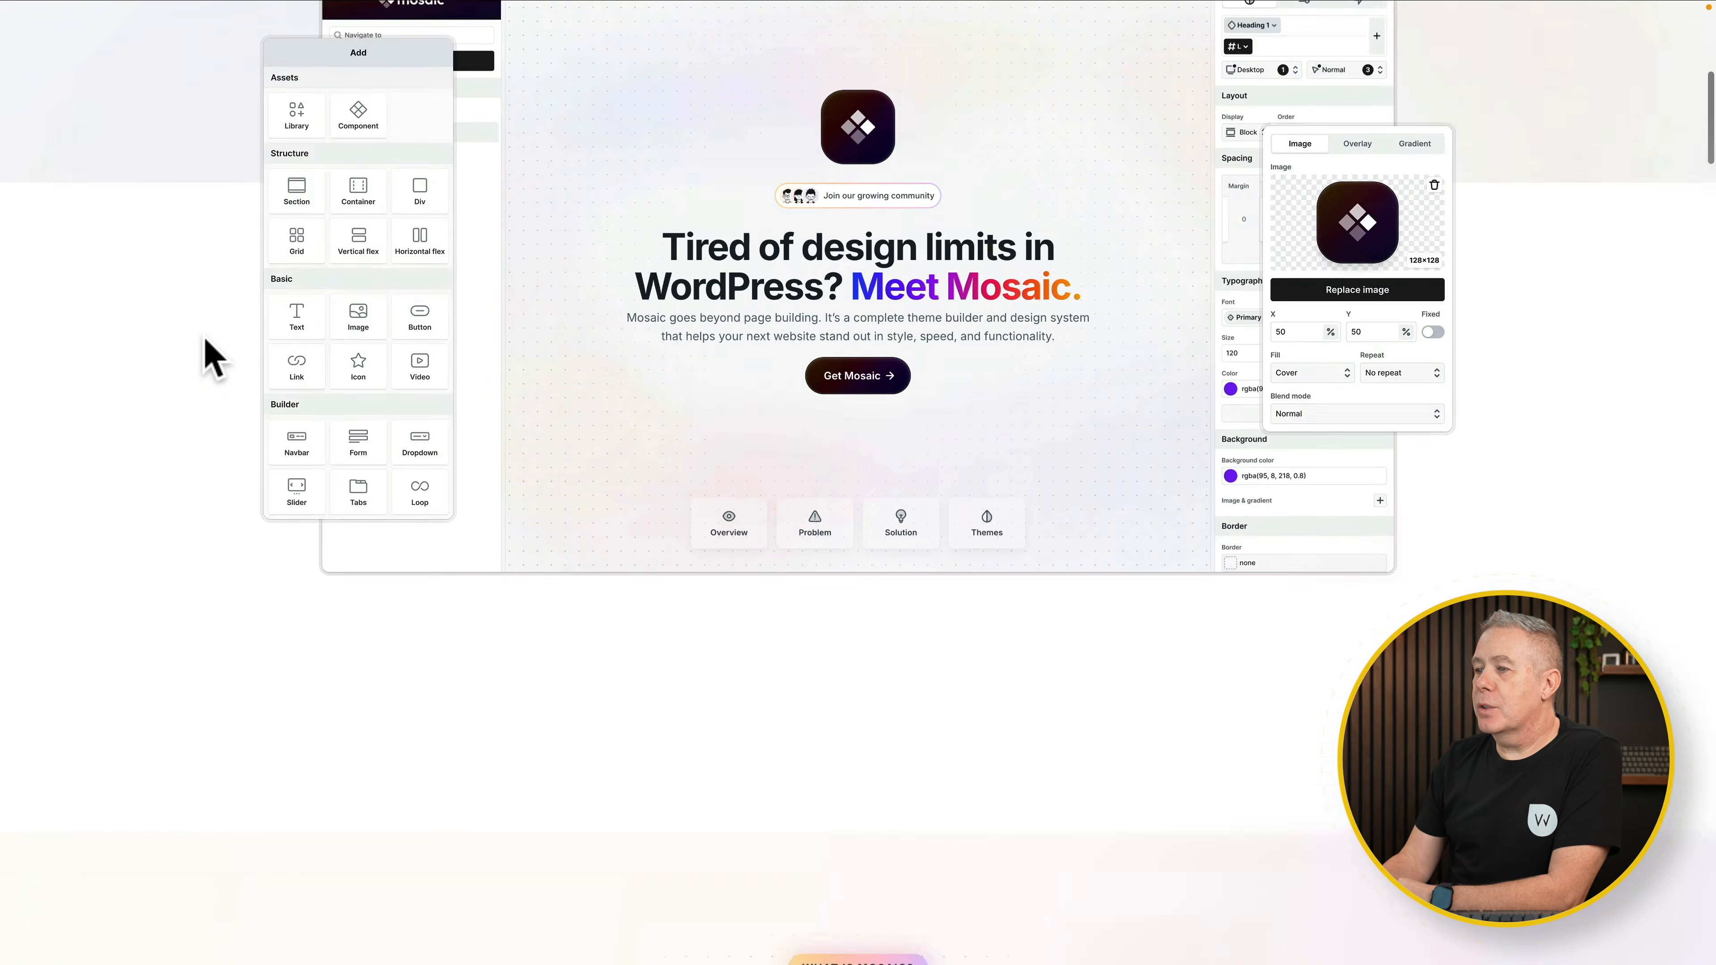
scroll(206, 342, down, 6)
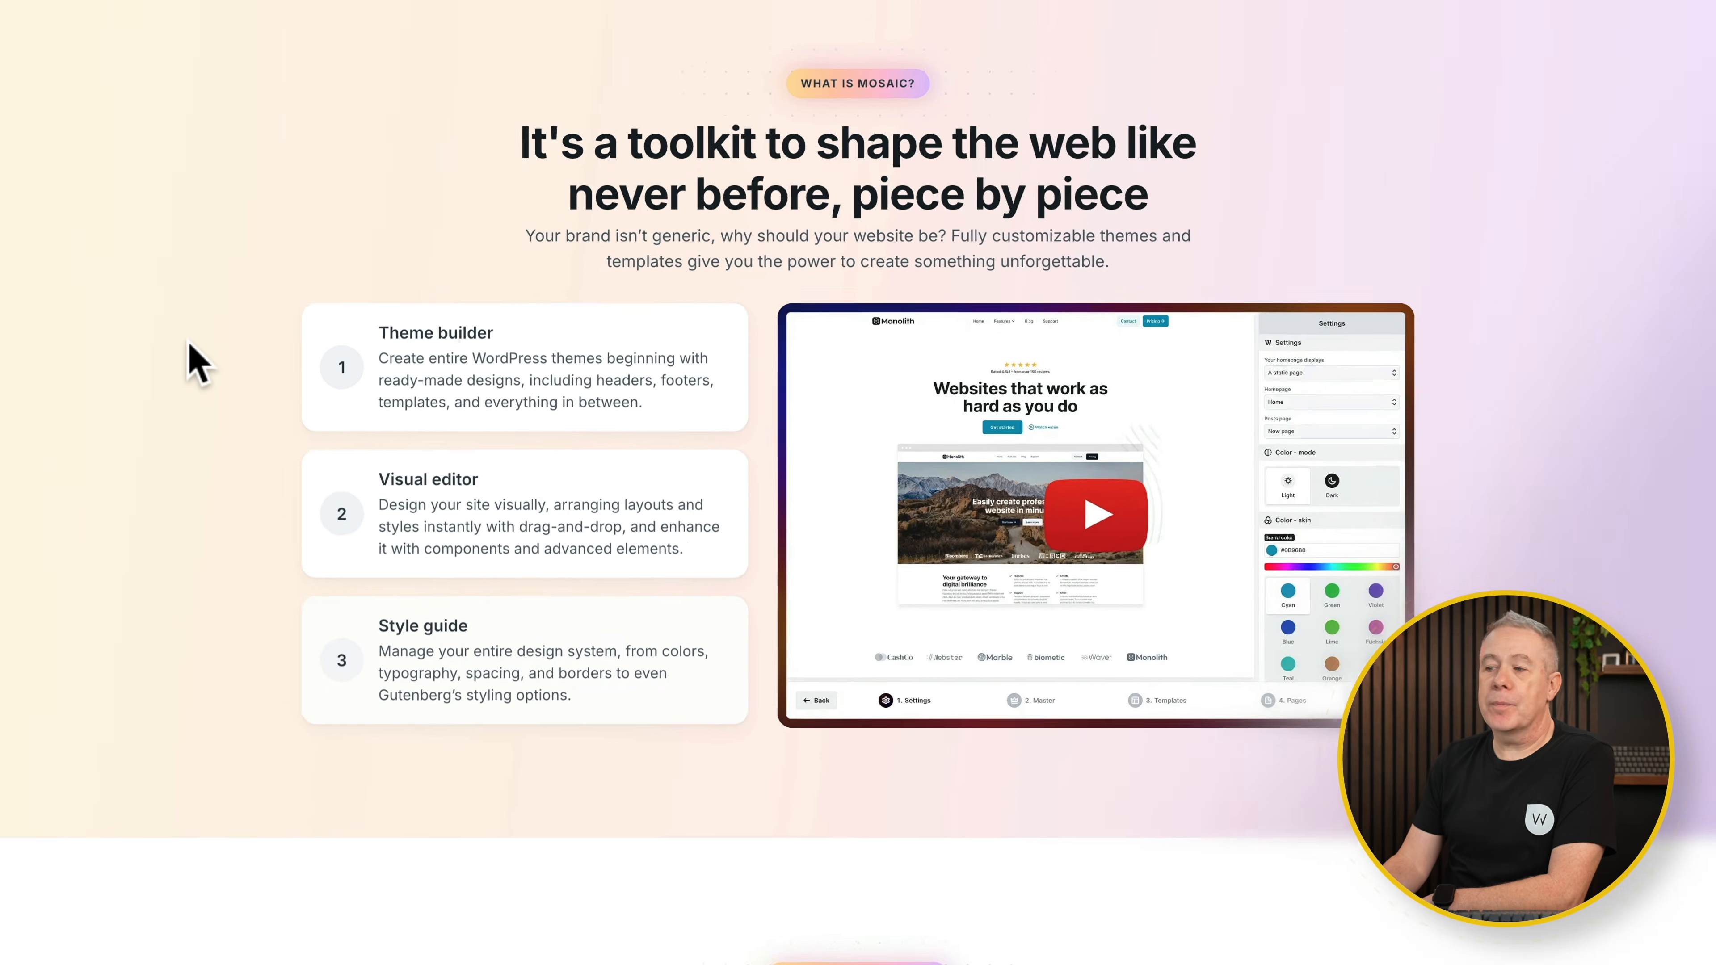
scroll(203, 362, down, 5)
scroll(203, 361, down, 15)
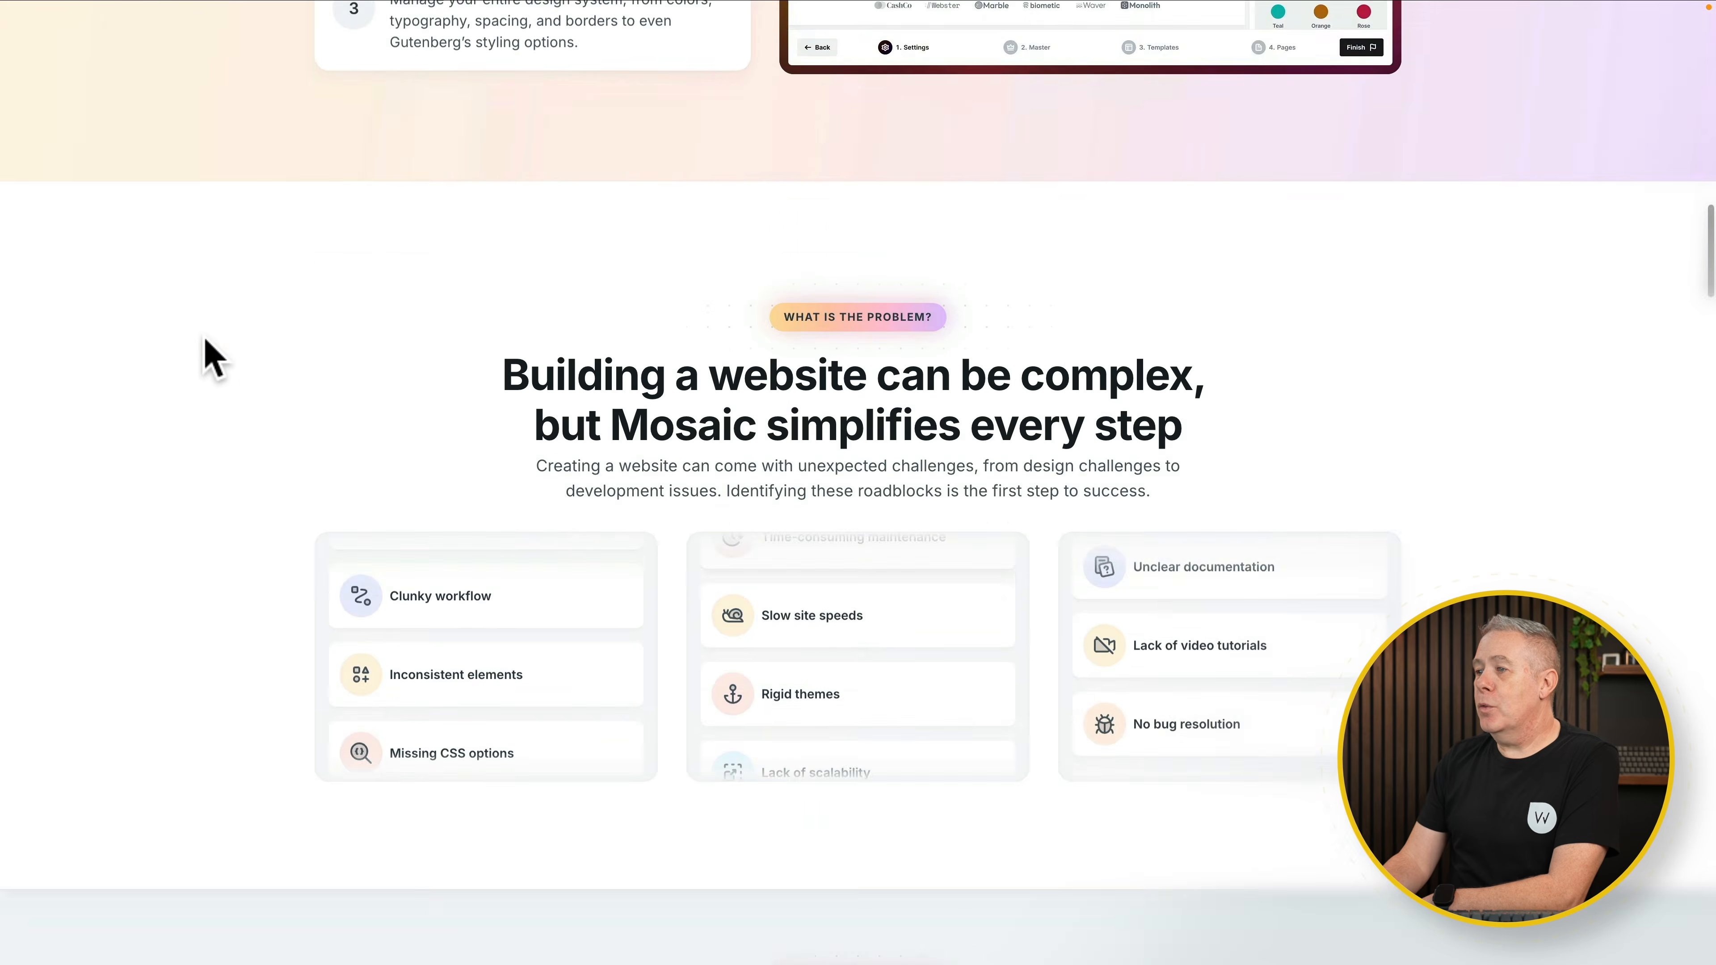
scroll(212, 358, down, 6)
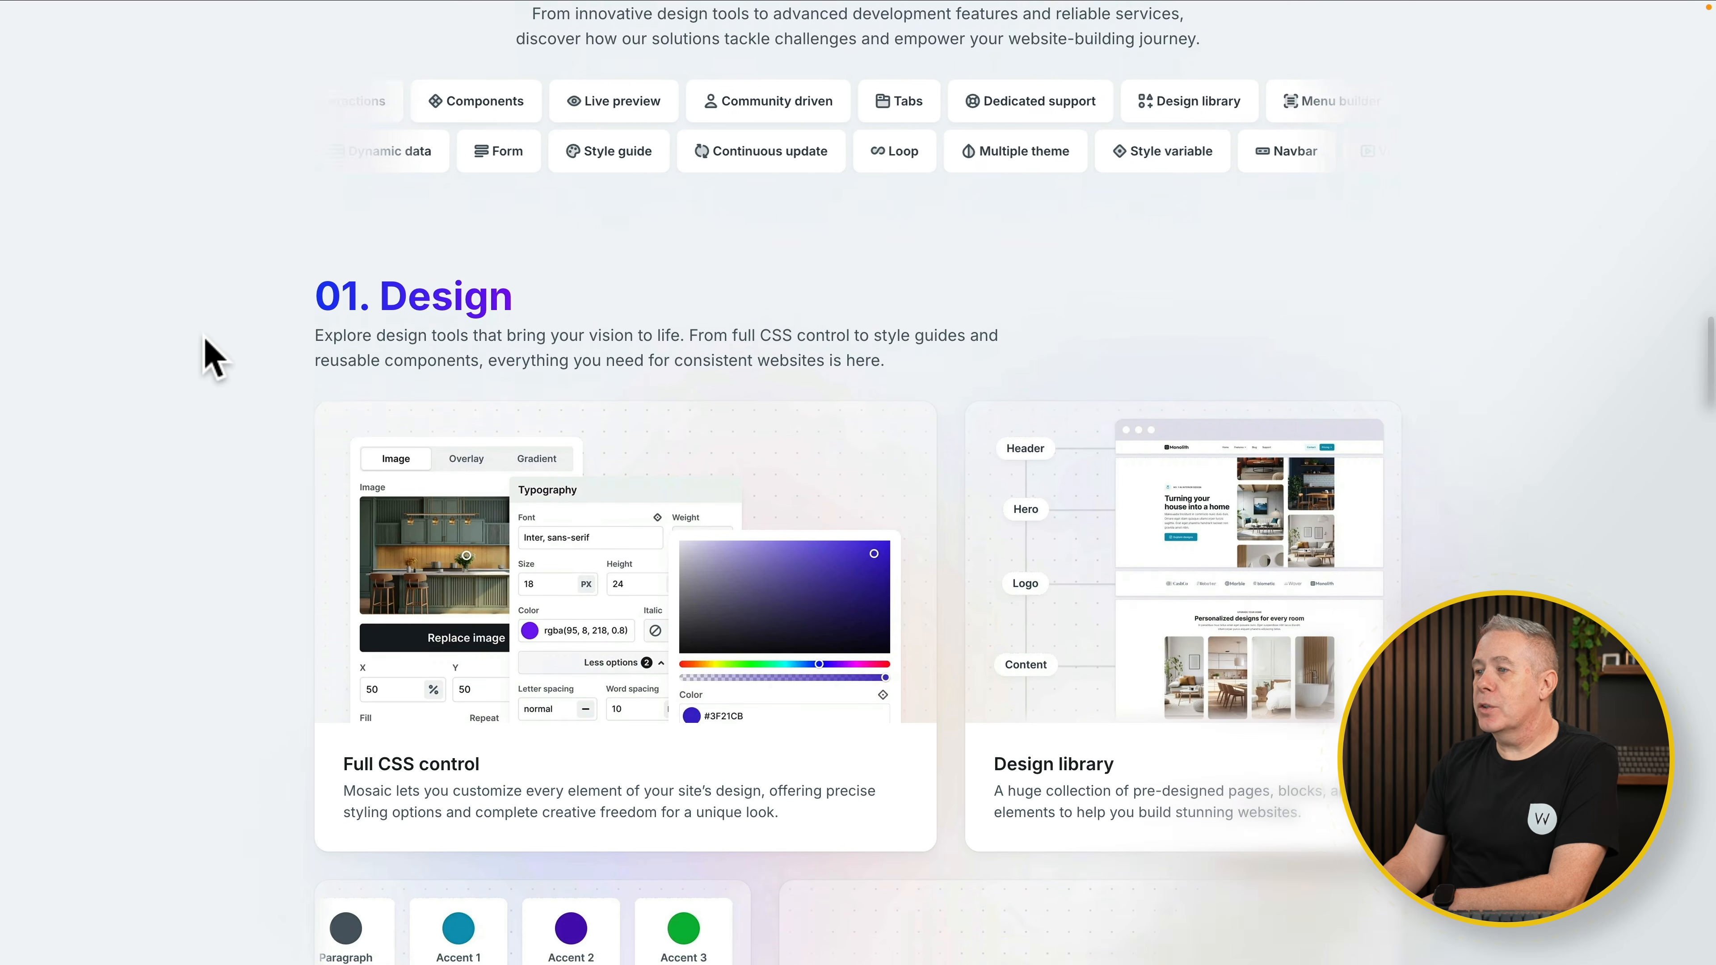
scroll(206, 341, down, 3)
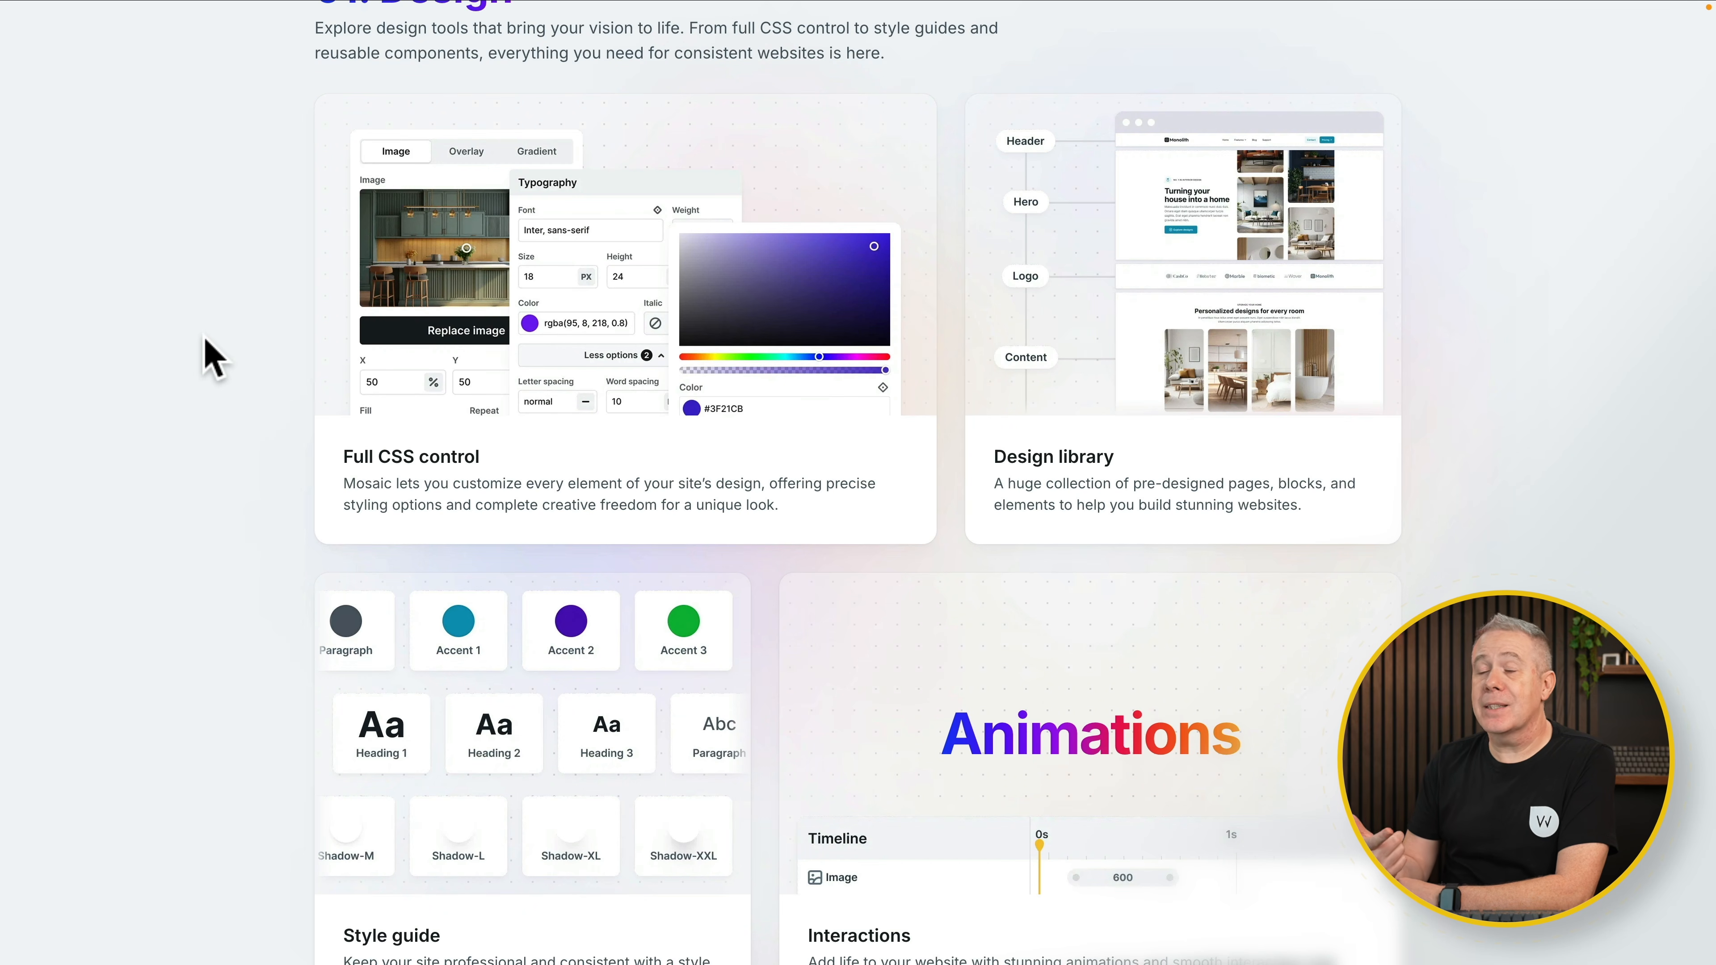
scroll(212, 358, down, 9)
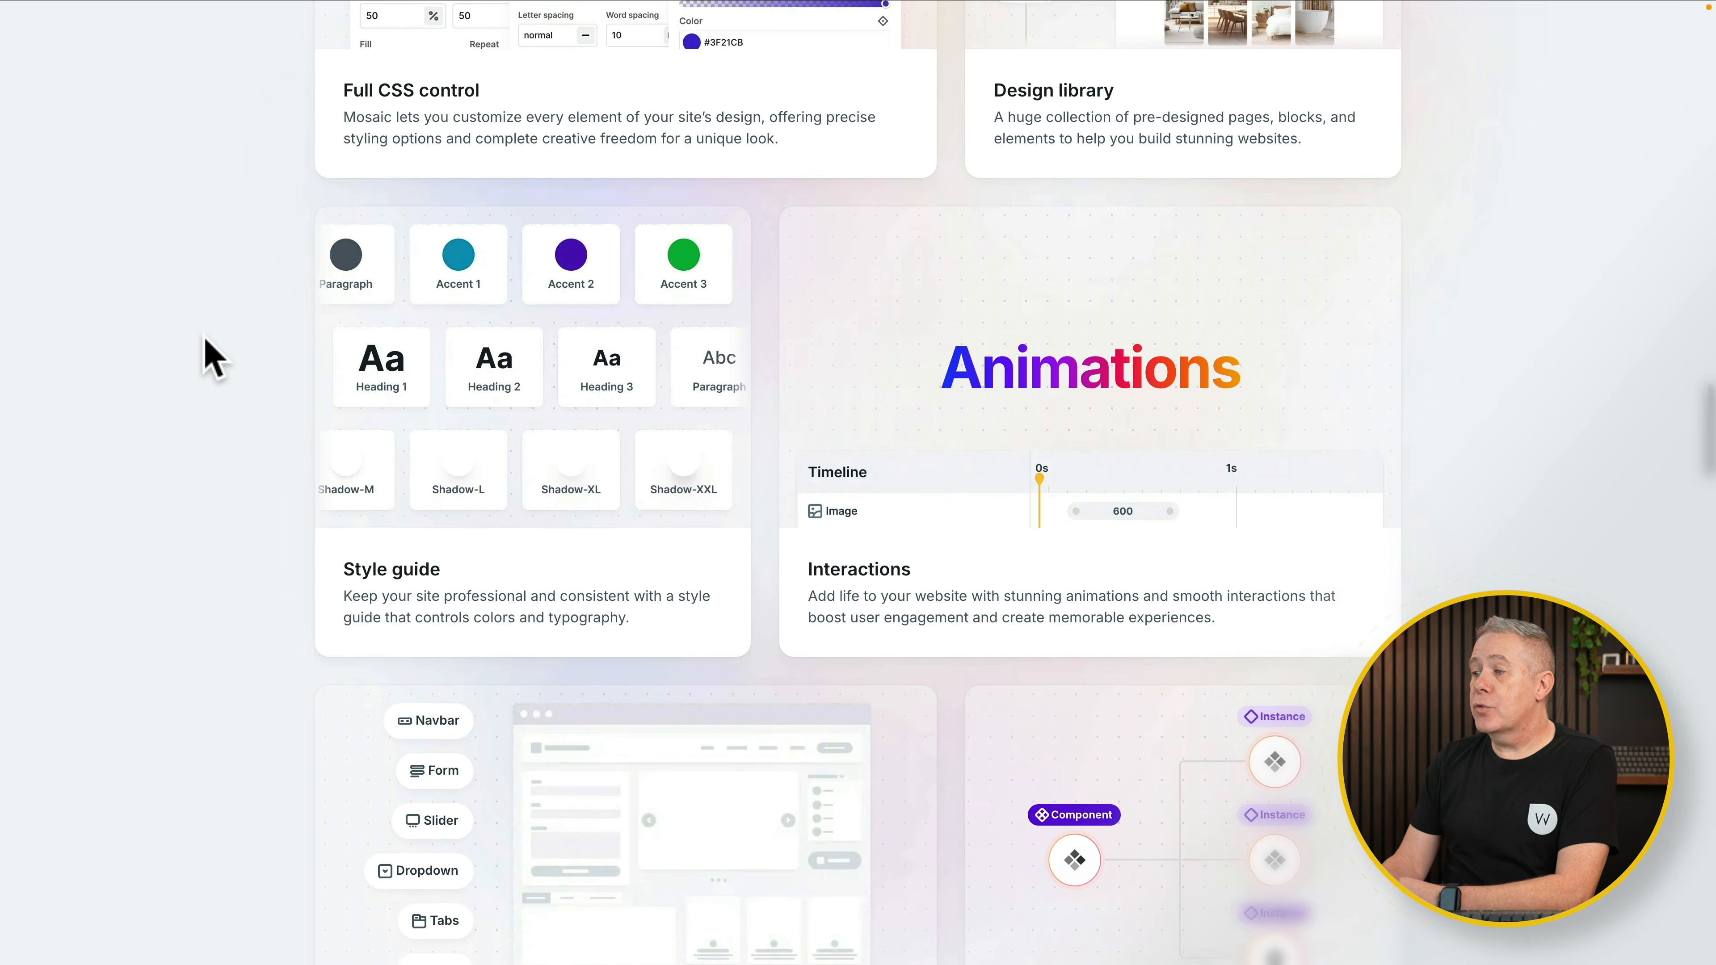
scroll(212, 359, down, 6)
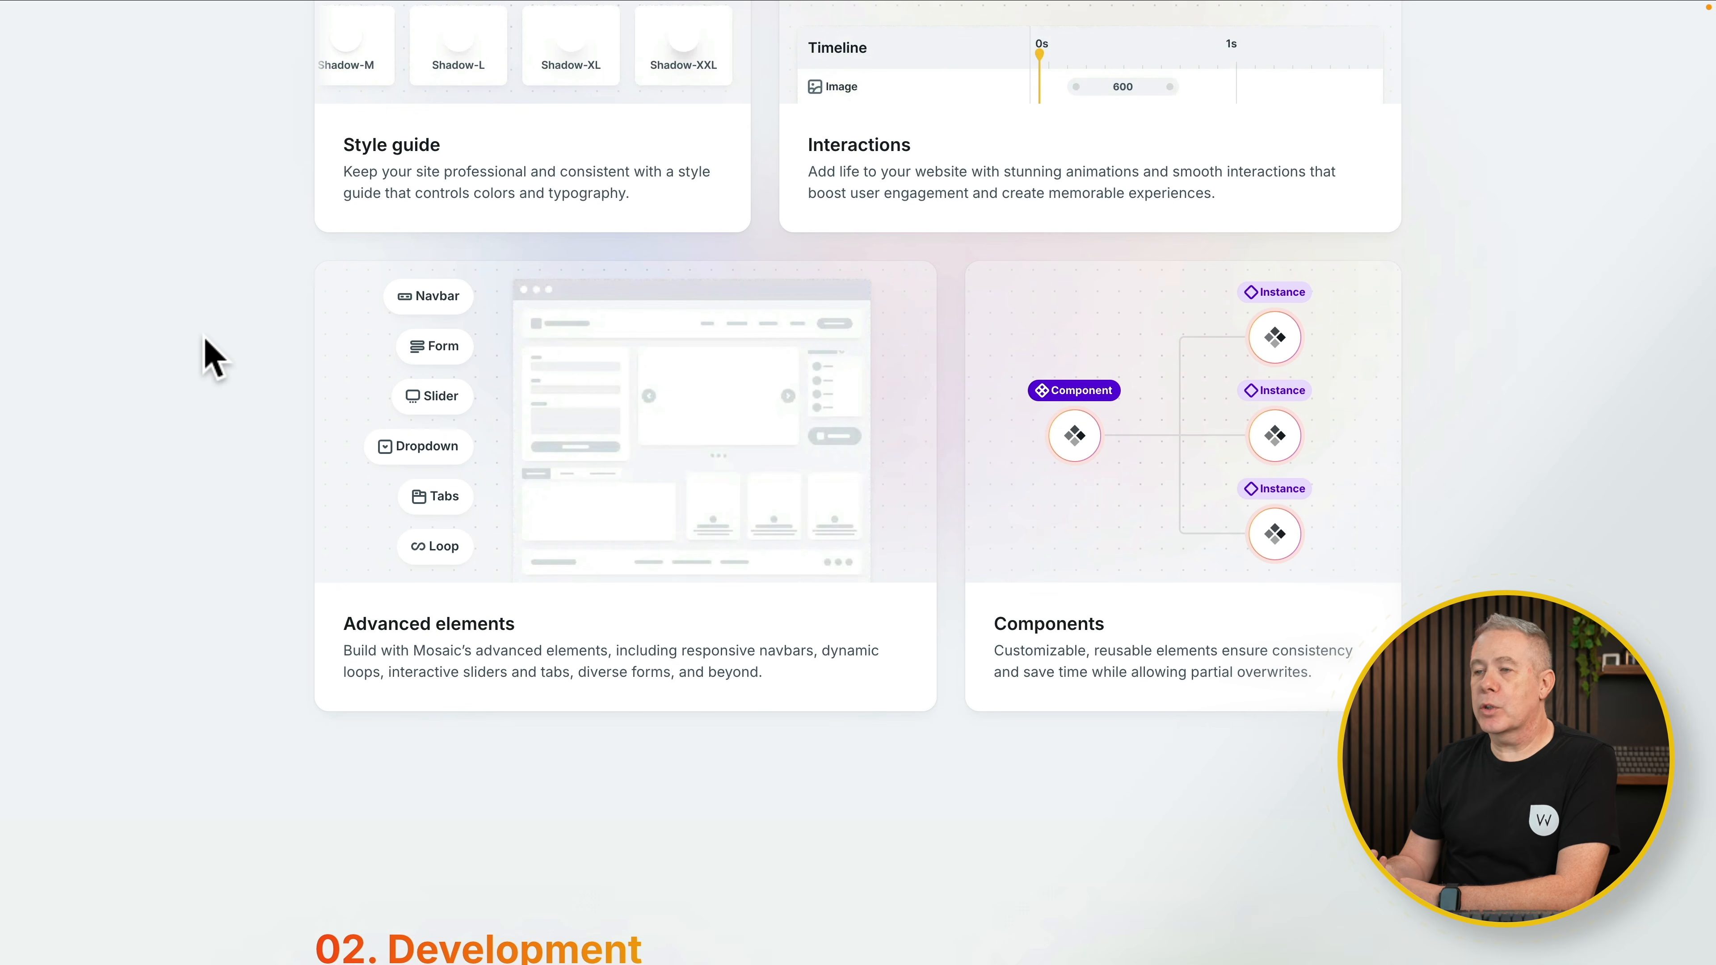
scroll(212, 358, down, 6)
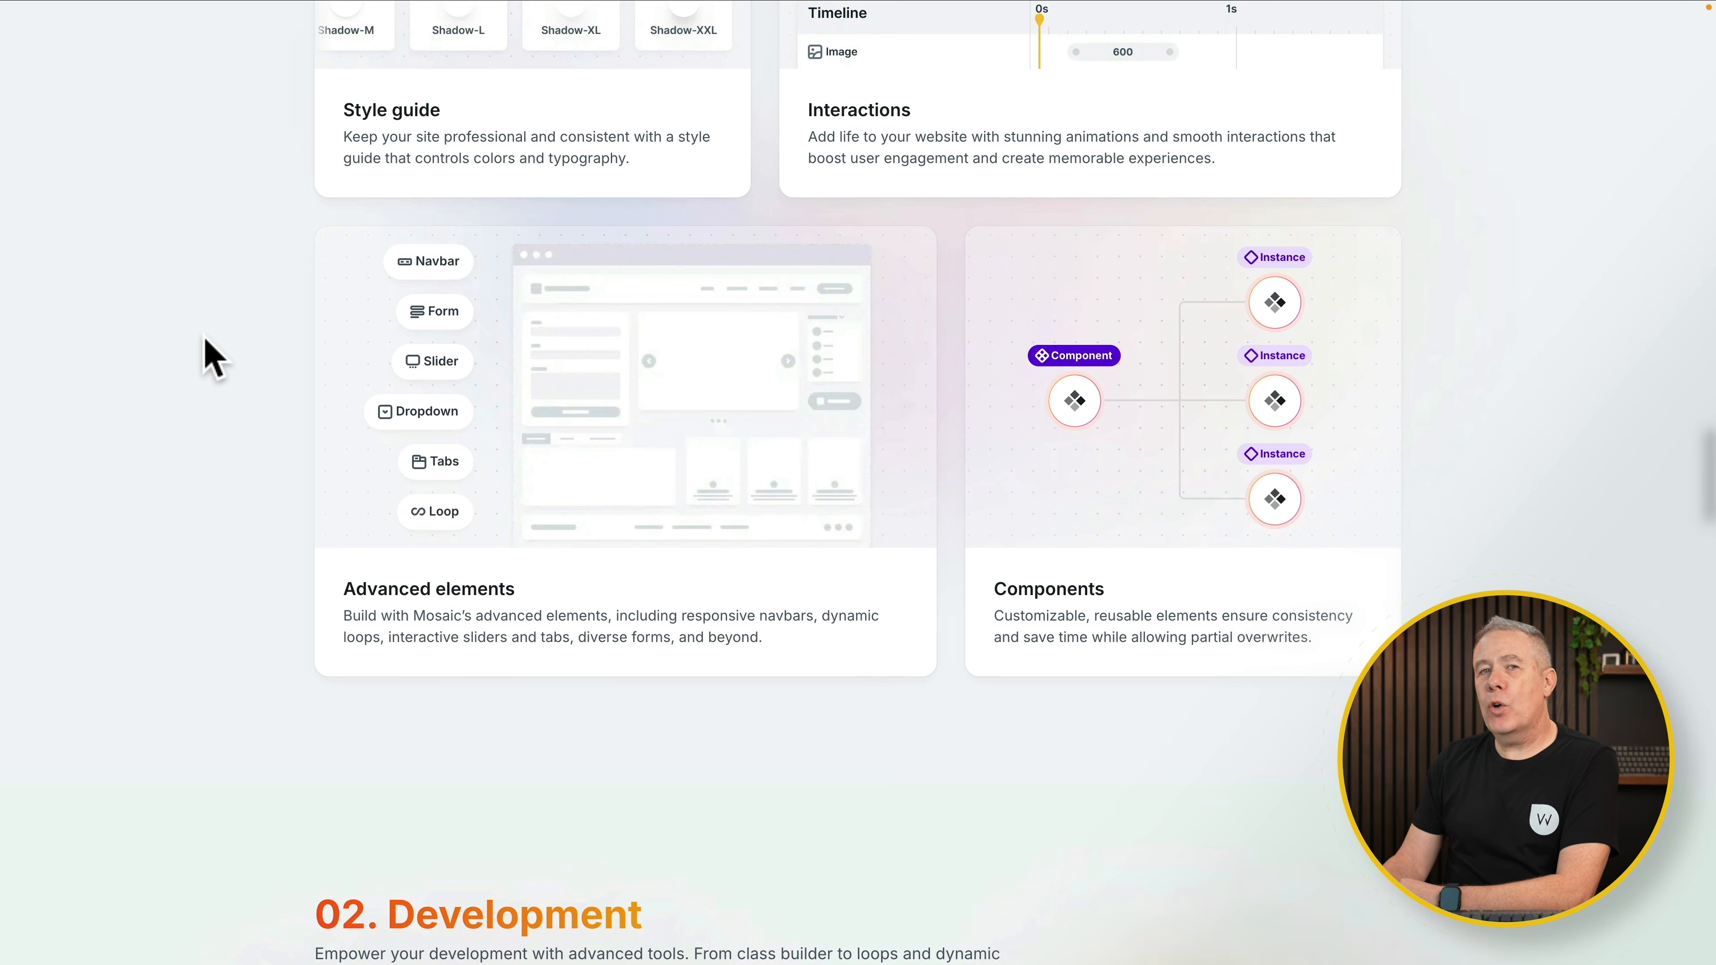
scroll(213, 358, down, 7)
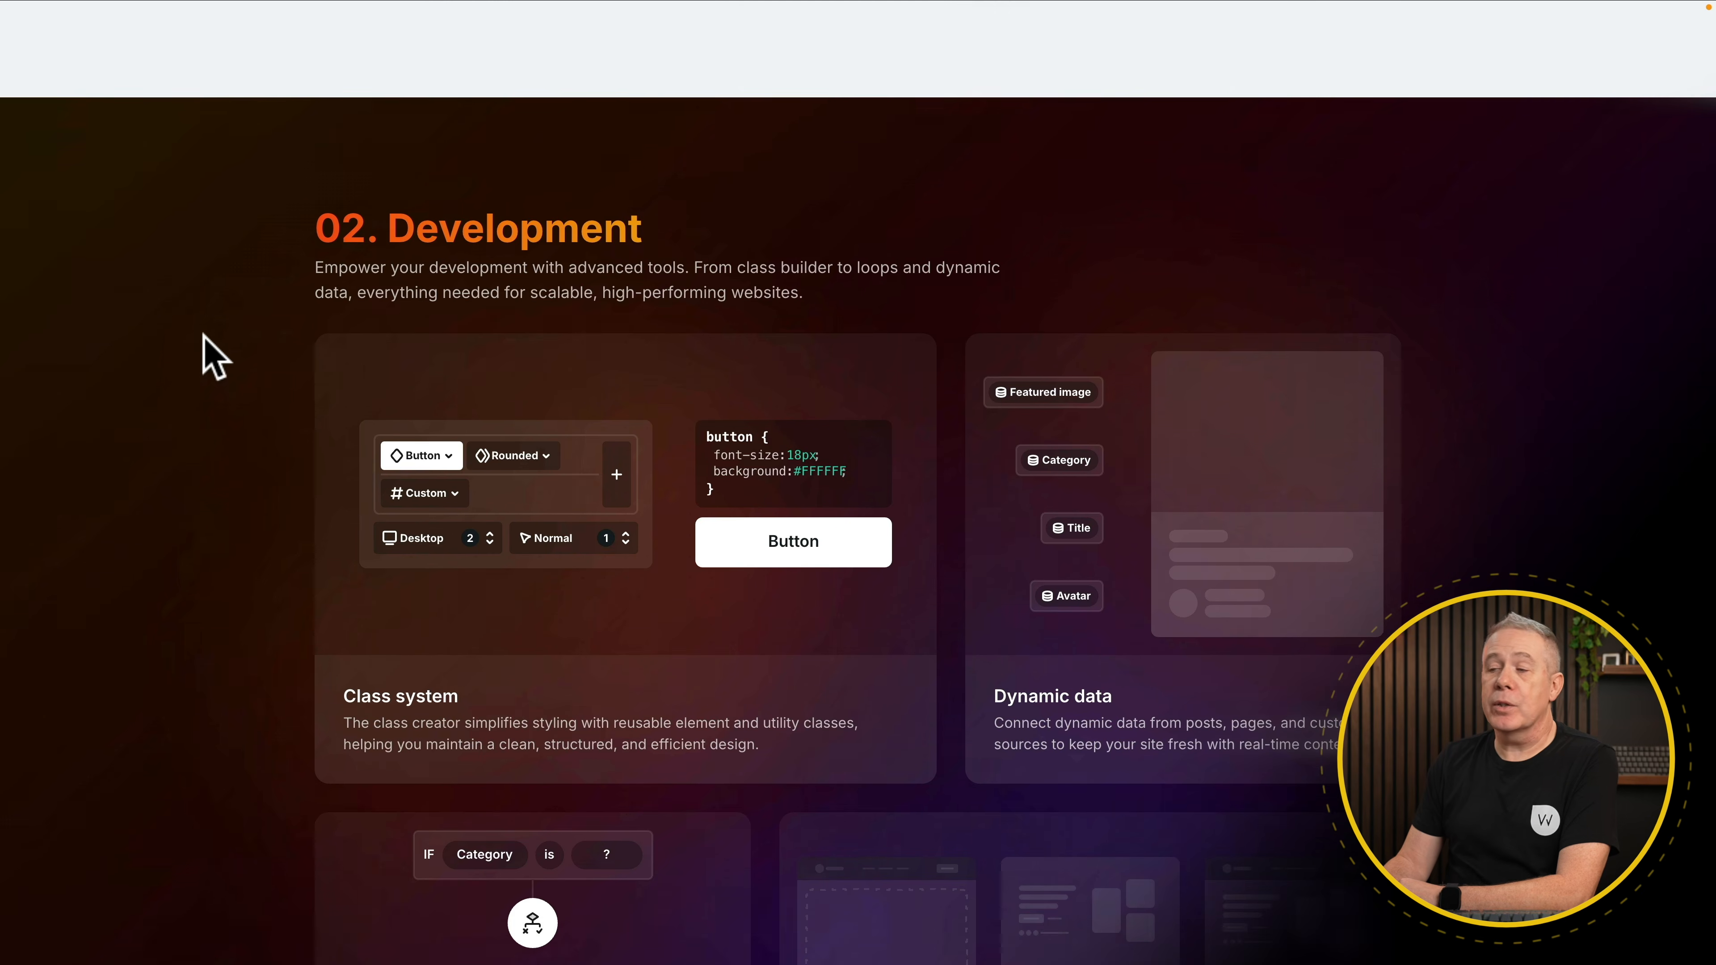
scroll(213, 359, down, 4)
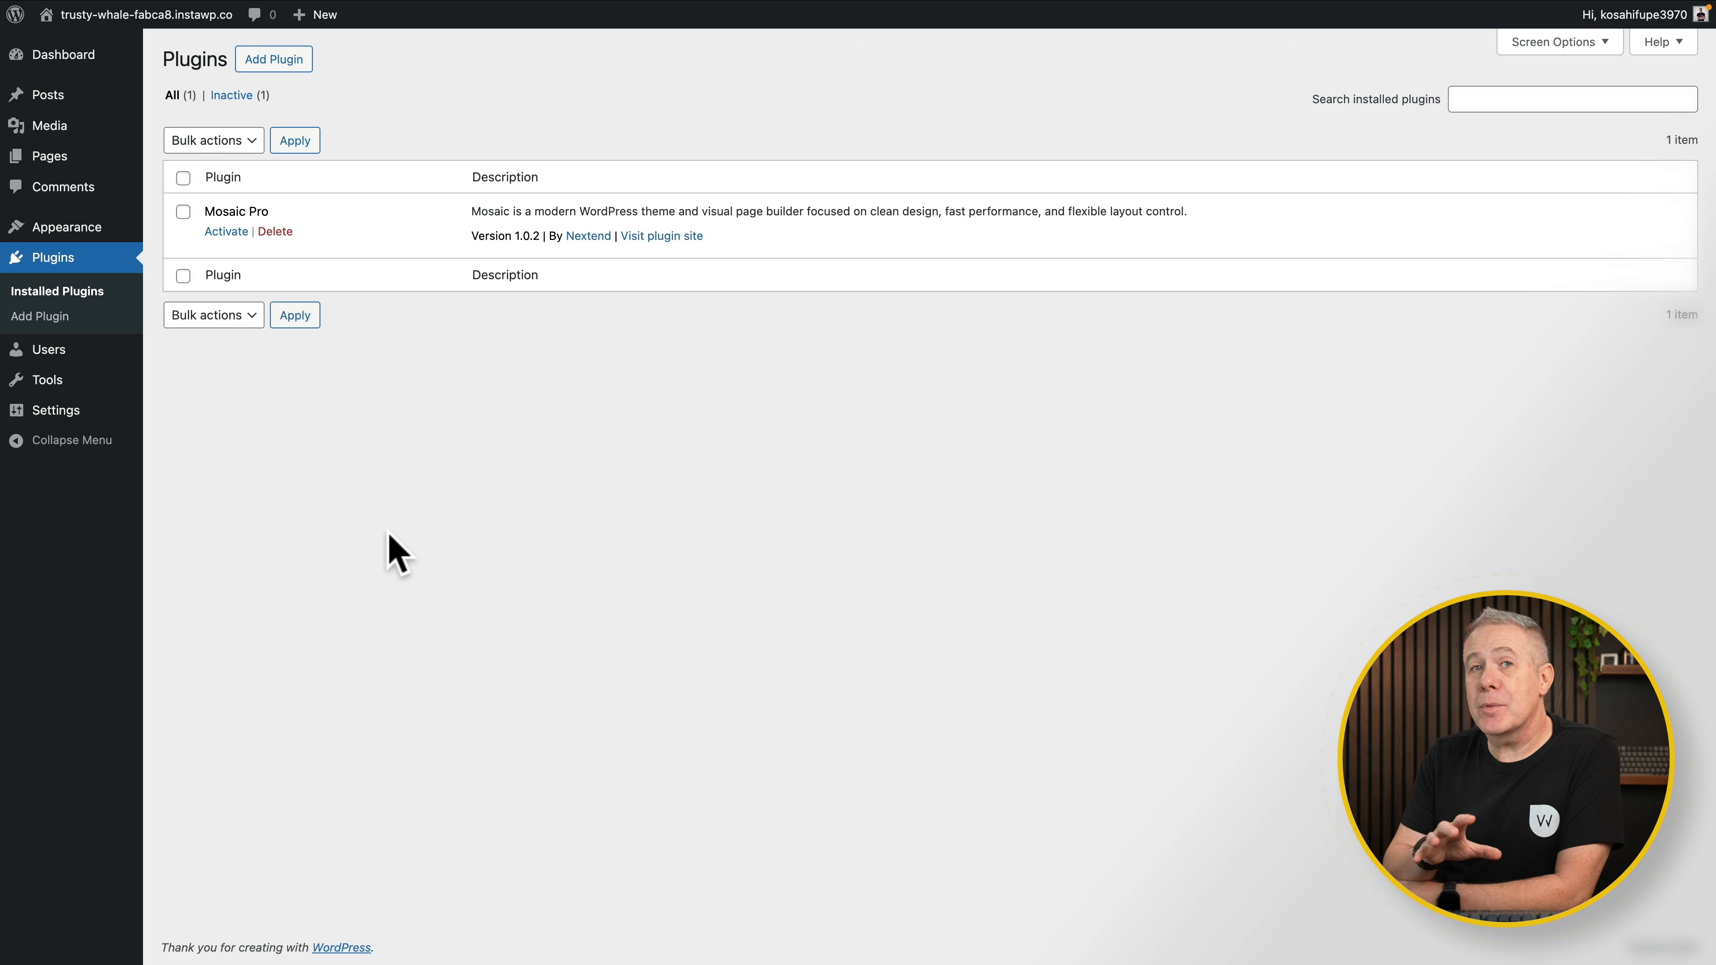
Step: Activate the Mosaic Pro plugin, opt out of usage data collection, and get started with the theme setup
click(226, 232)
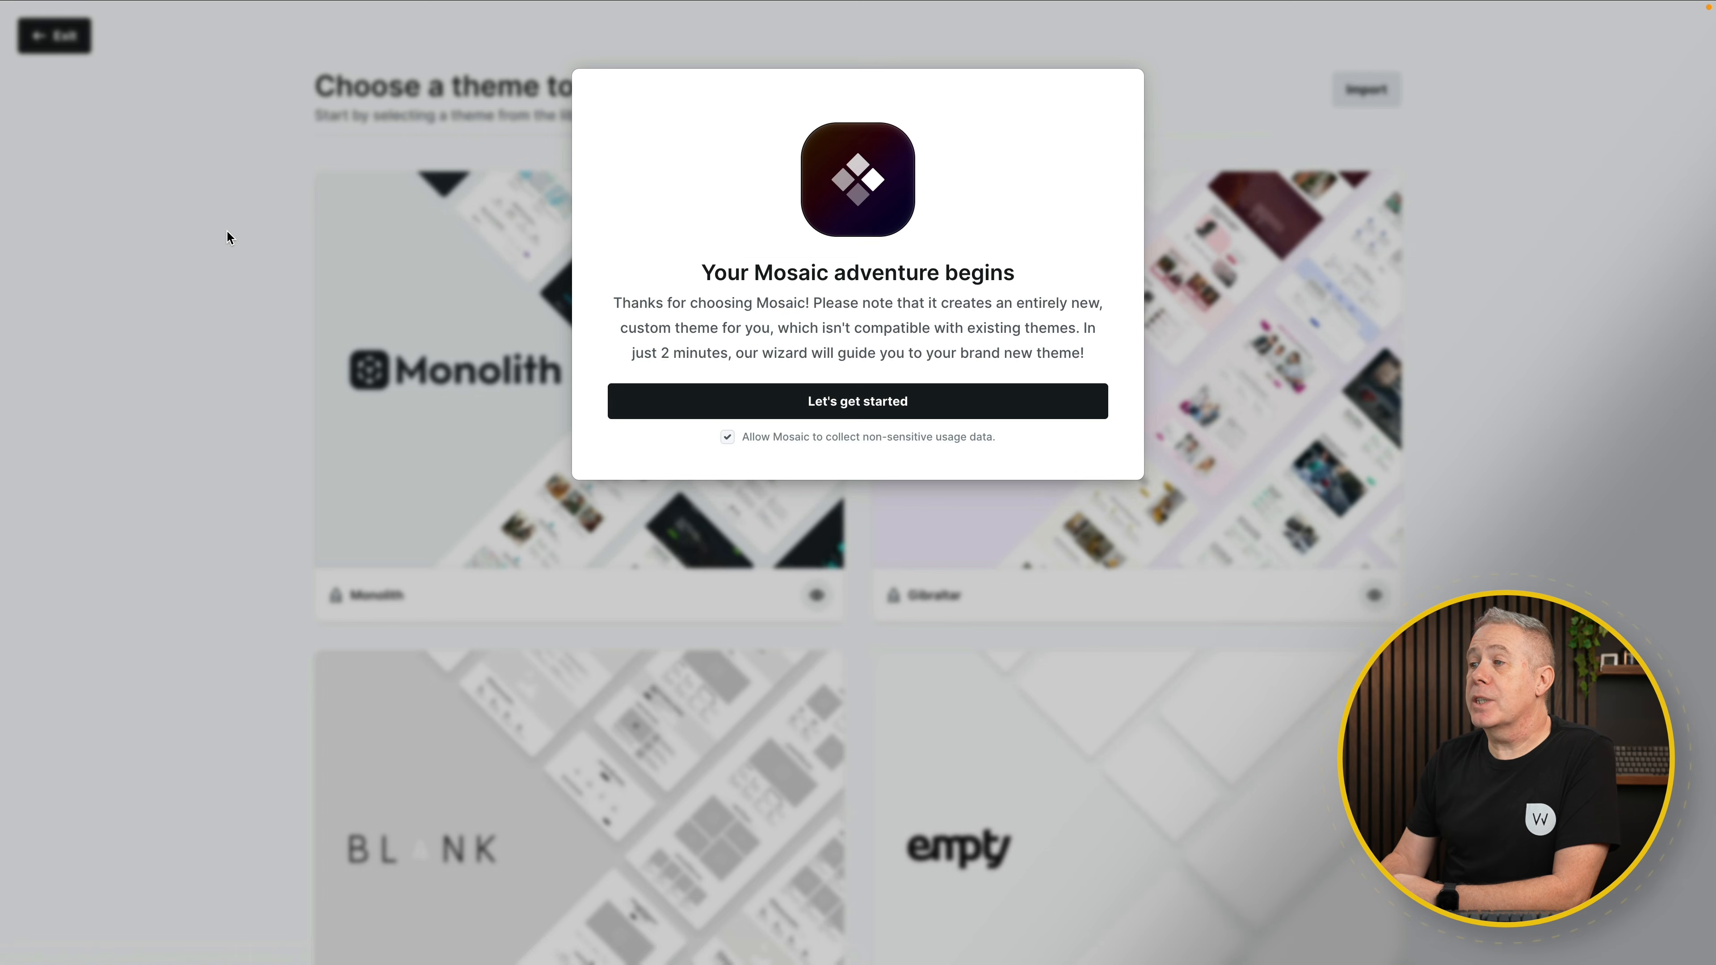
click(727, 437)
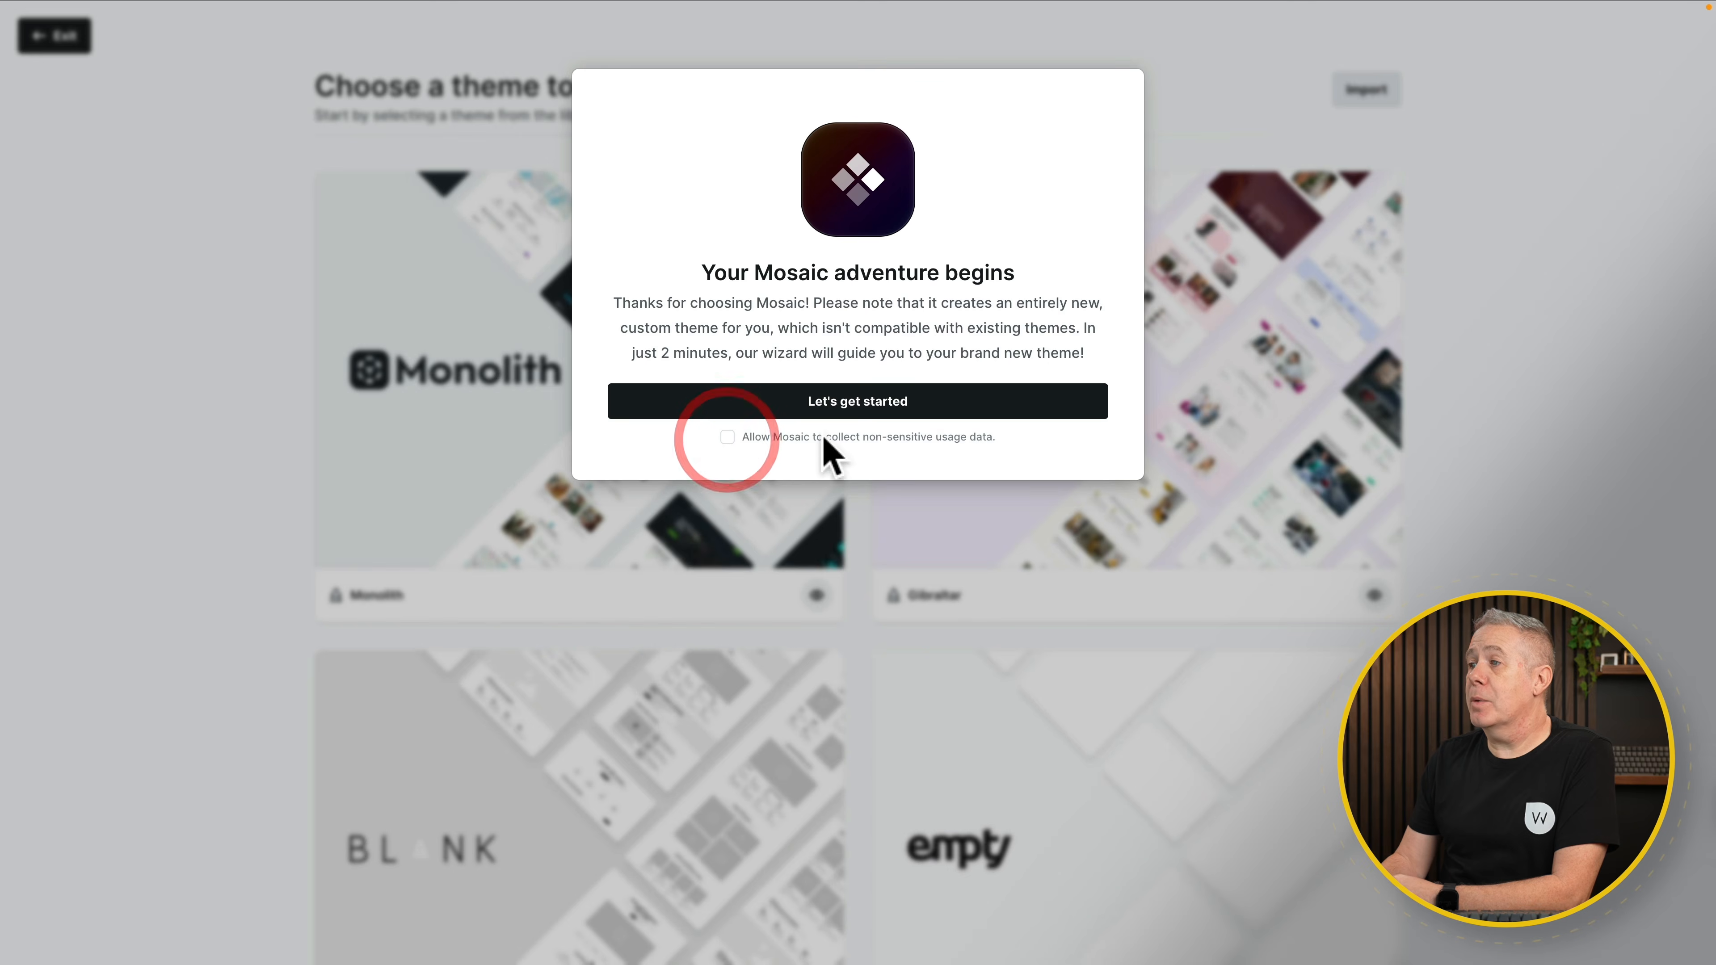
click(839, 405)
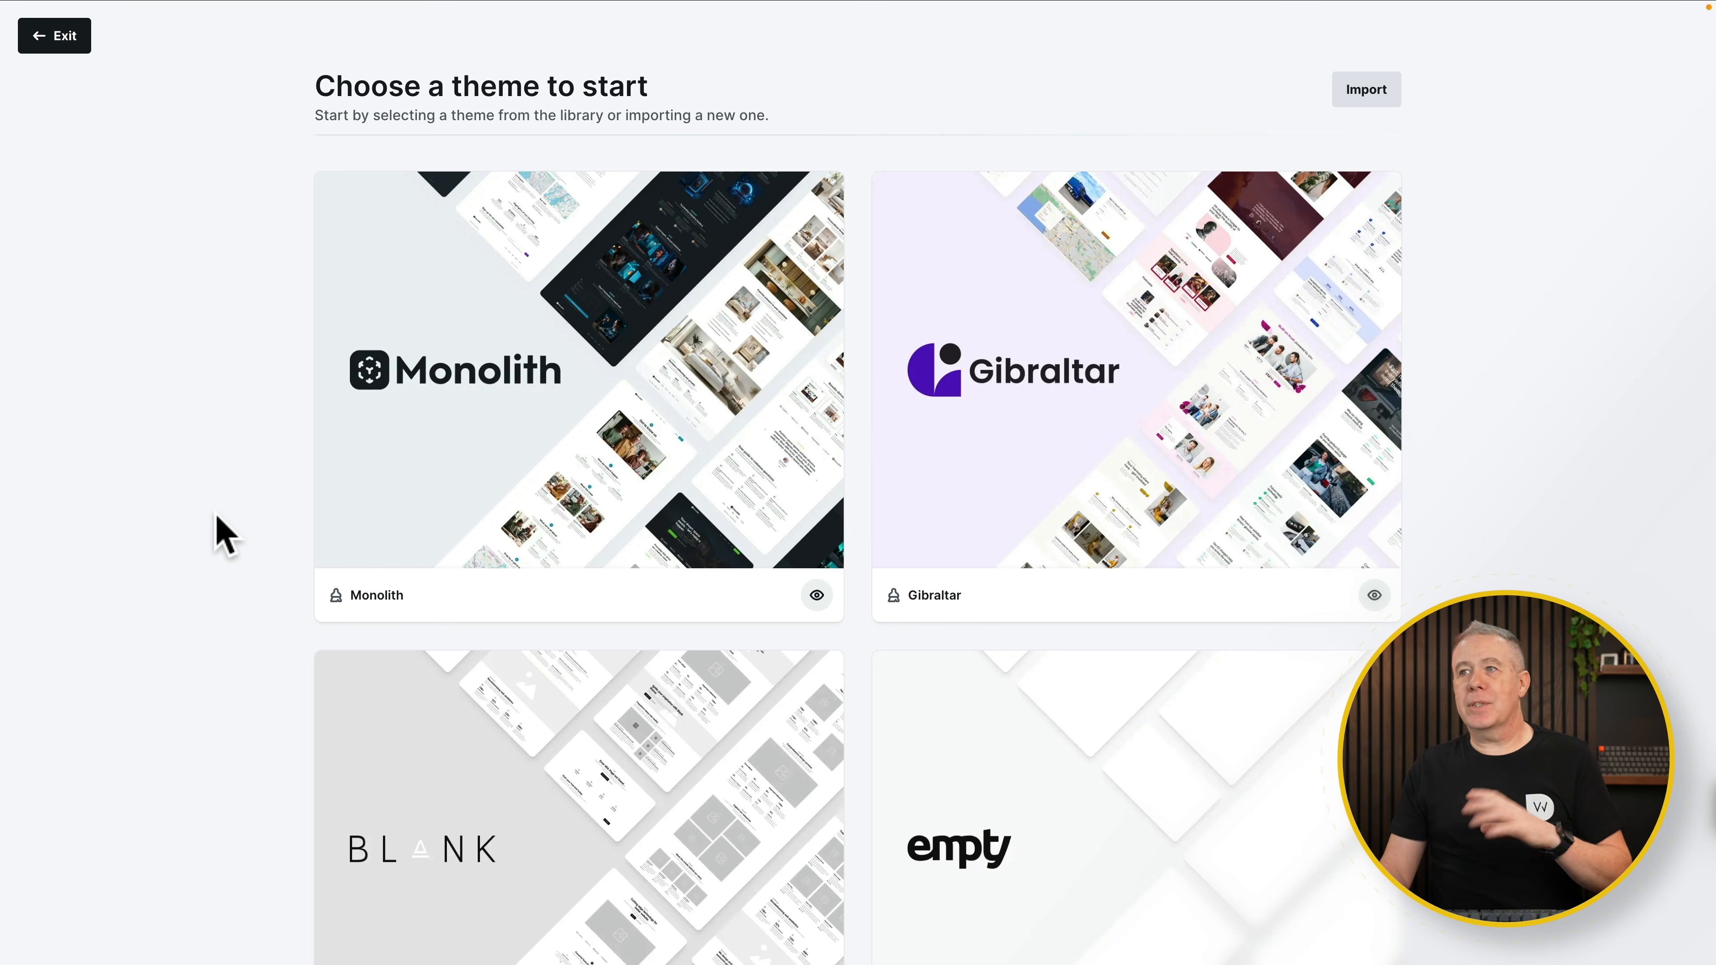
Step: Examine the Blank theme's details, including its Page, Block, Part and Pagekit library categories
scroll(225, 536, down, 2)
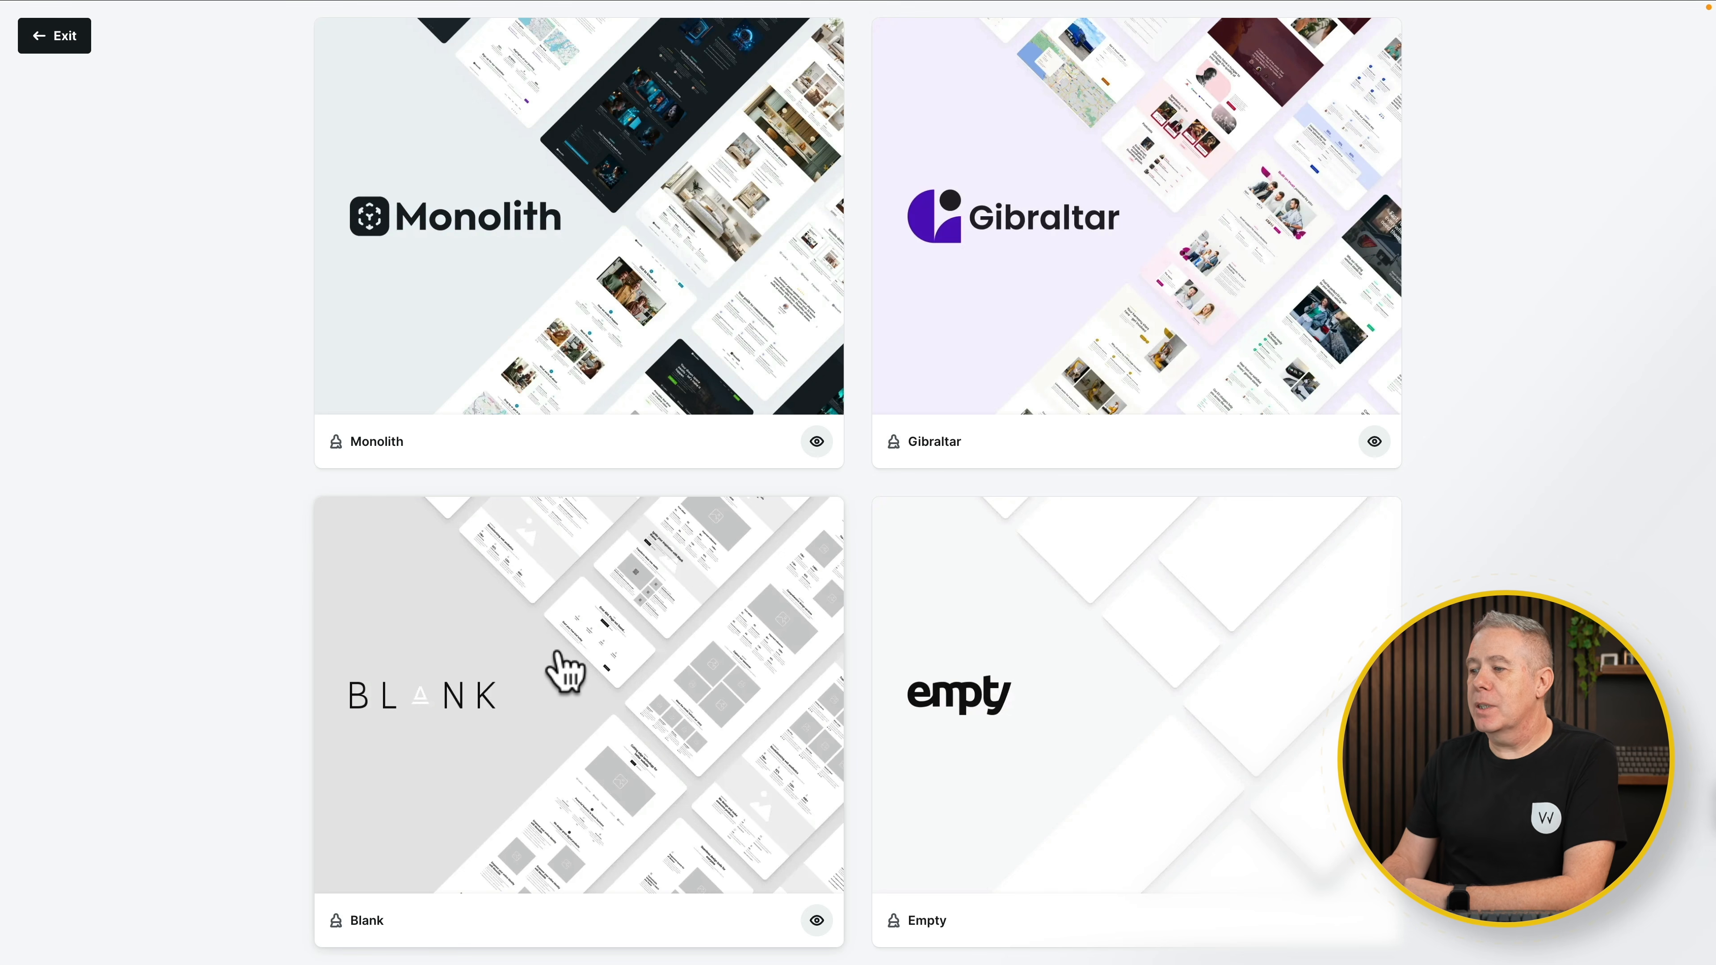
click(816, 921)
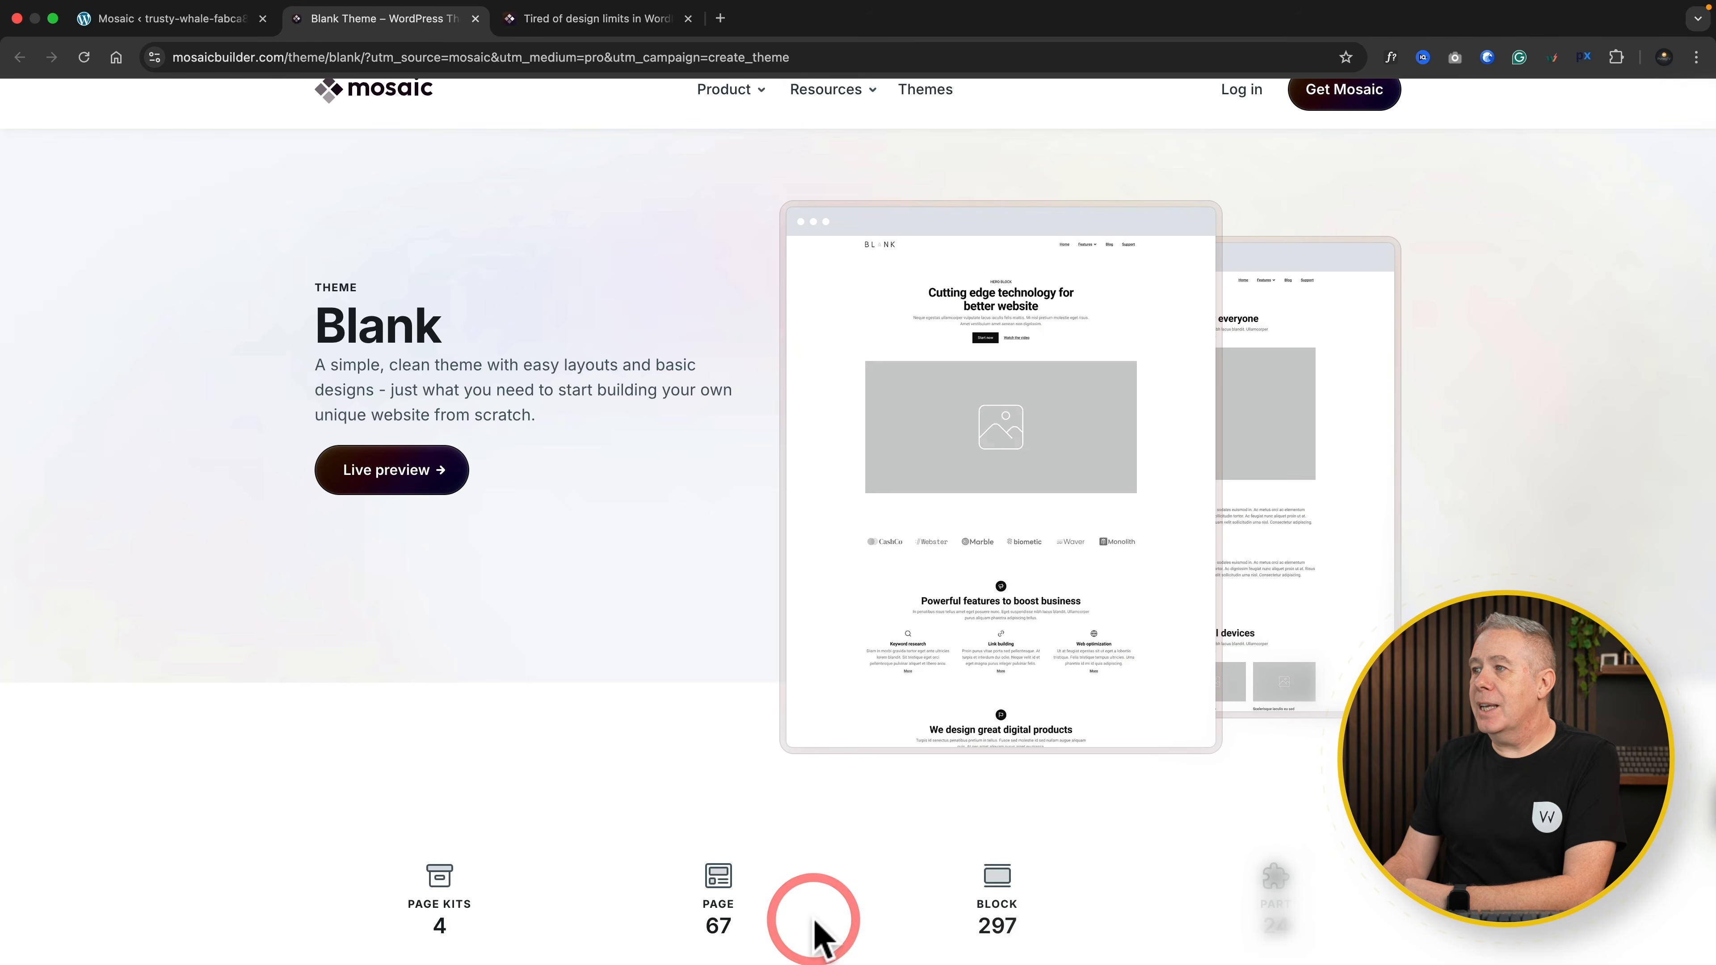
scroll(632, 528, down, 10)
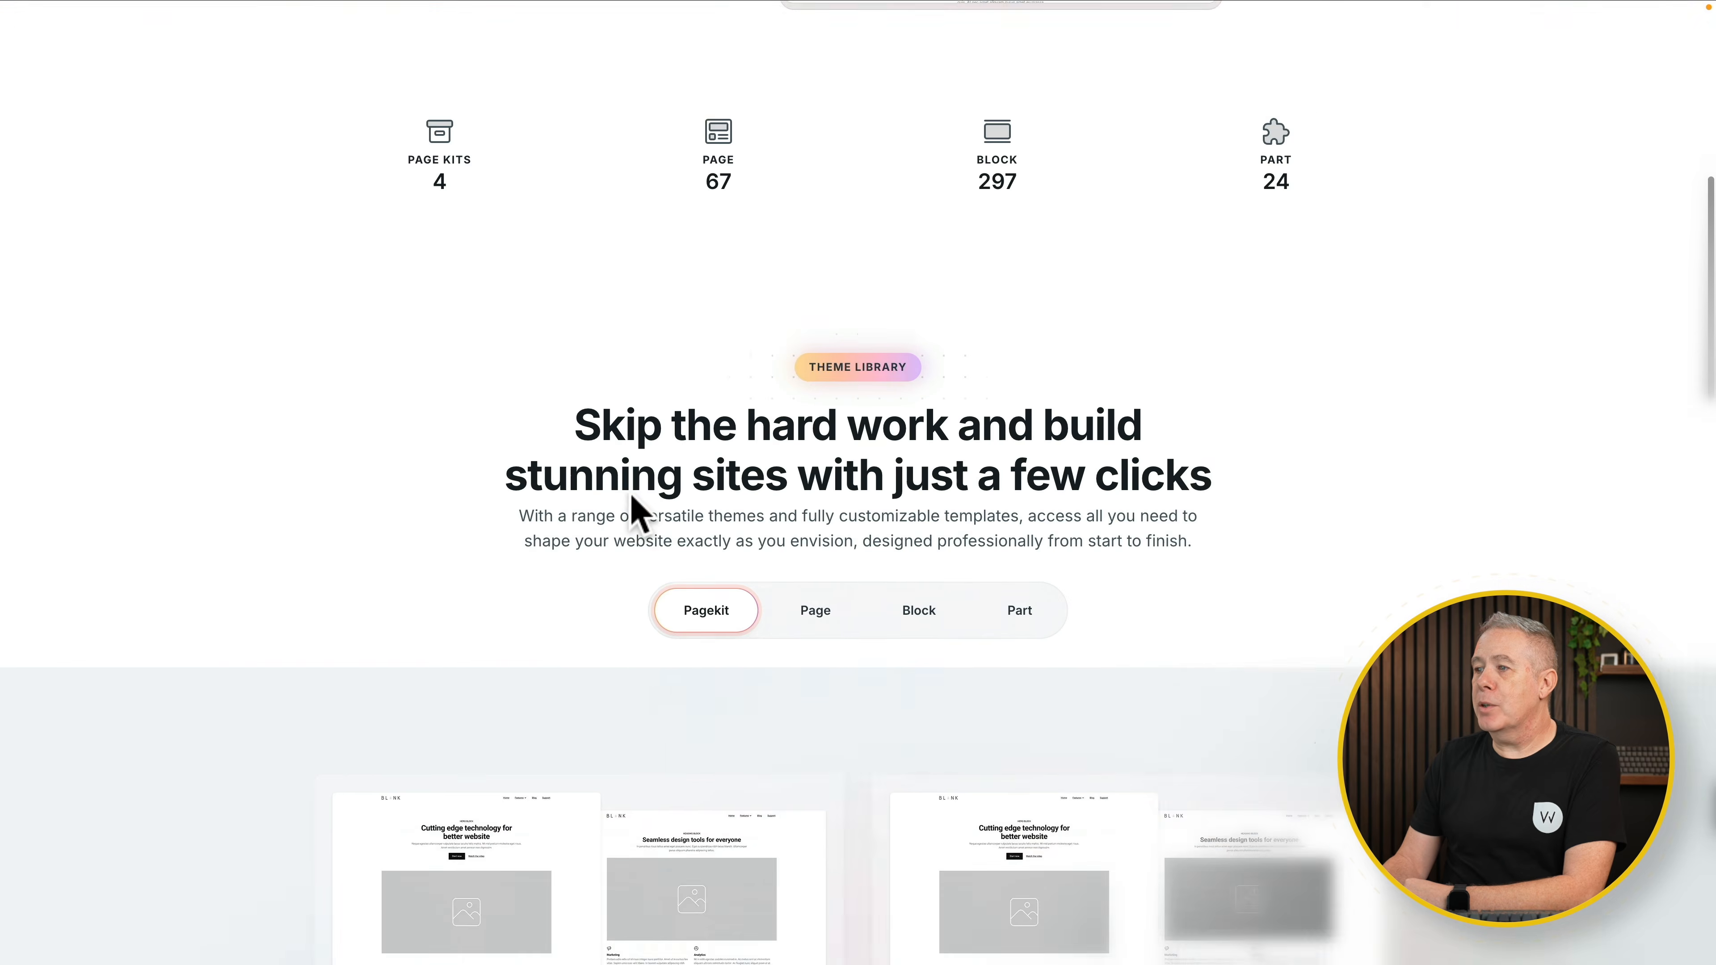
scroll(632, 500, down, 2)
click(830, 500)
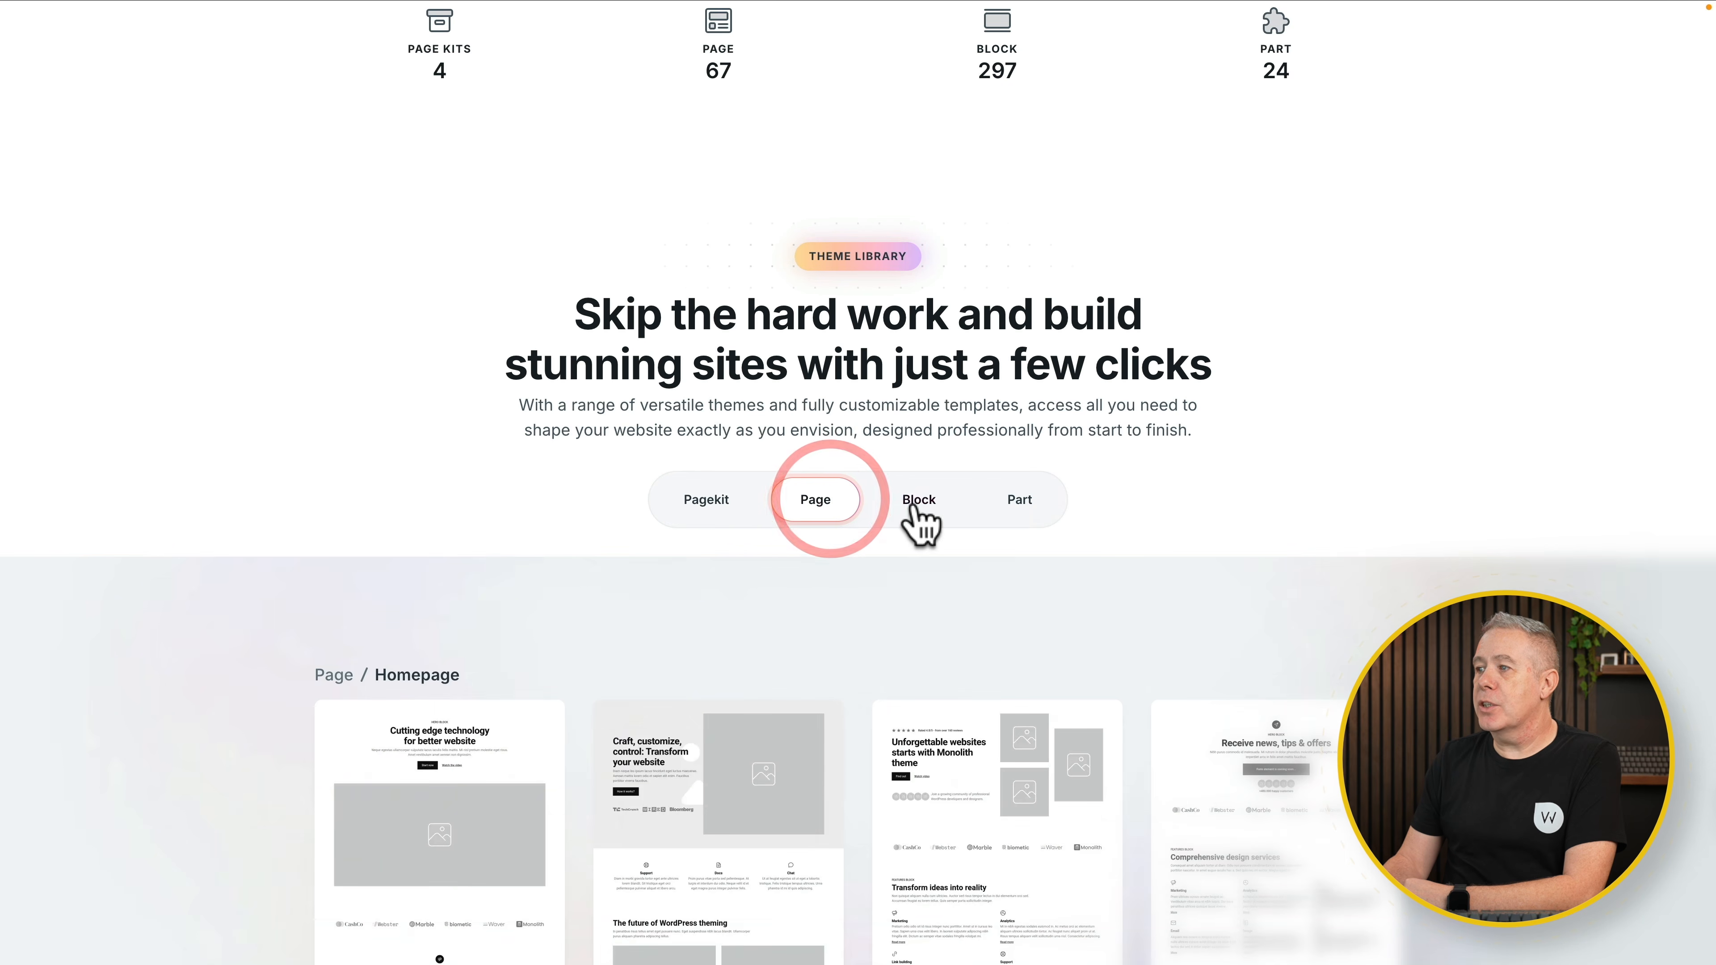
click(917, 501)
click(1018, 500)
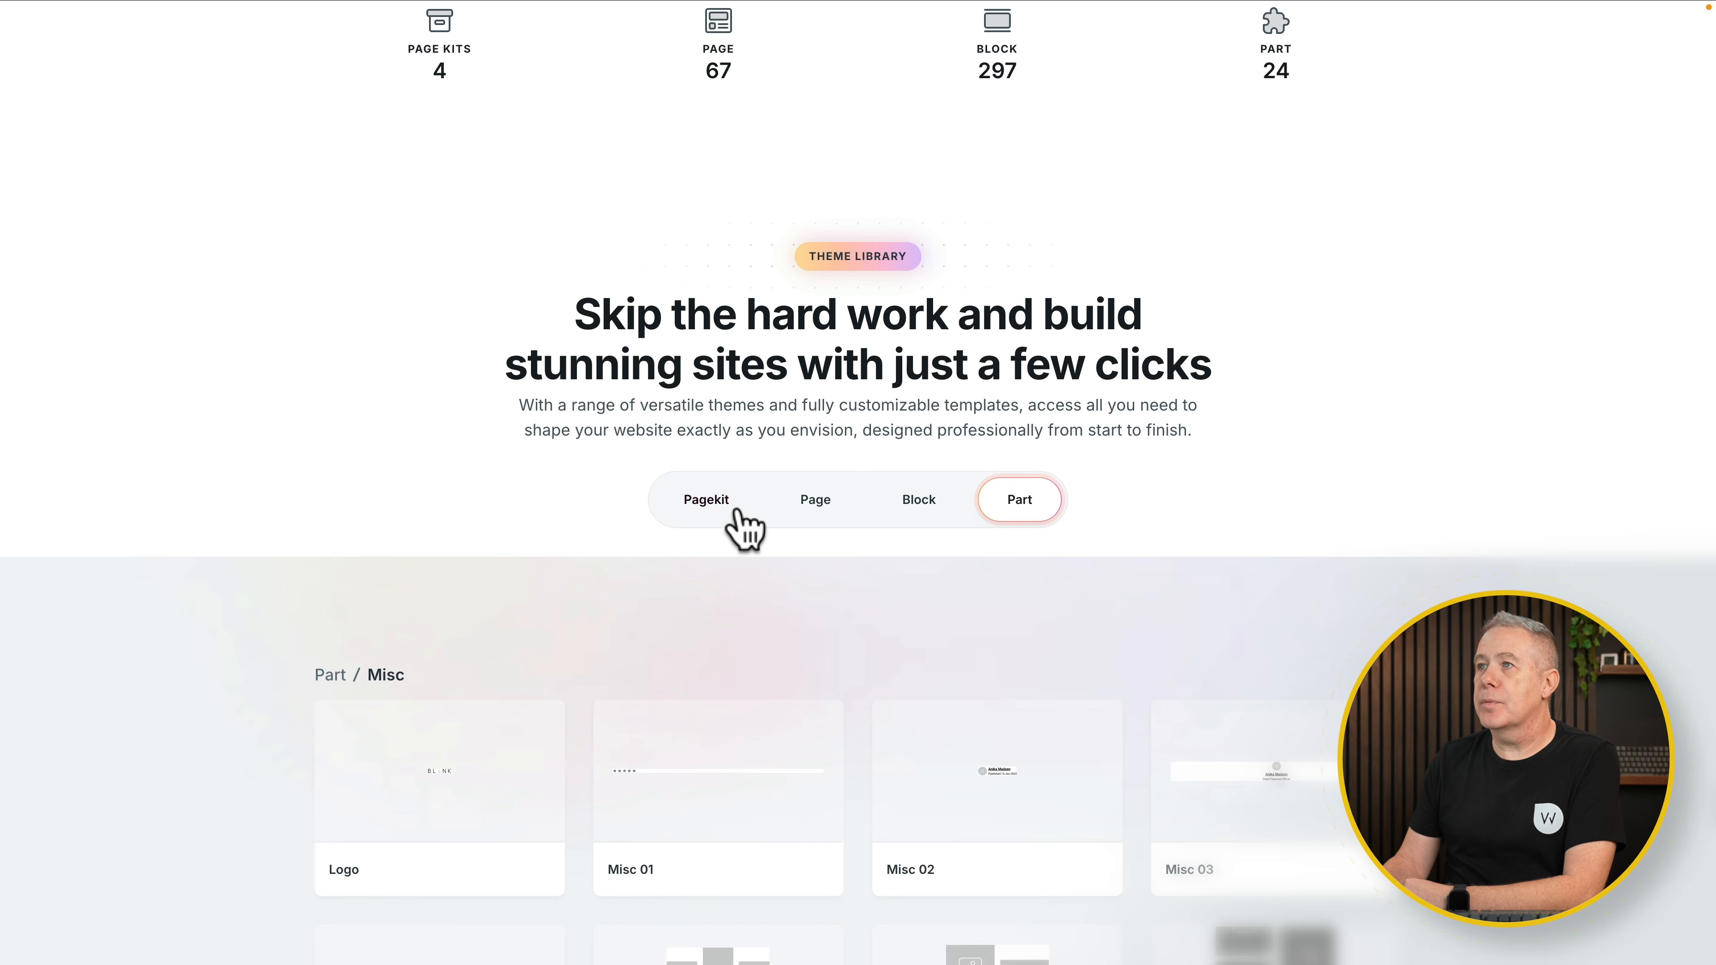
click(736, 514)
scroll(676, 608, down, 10)
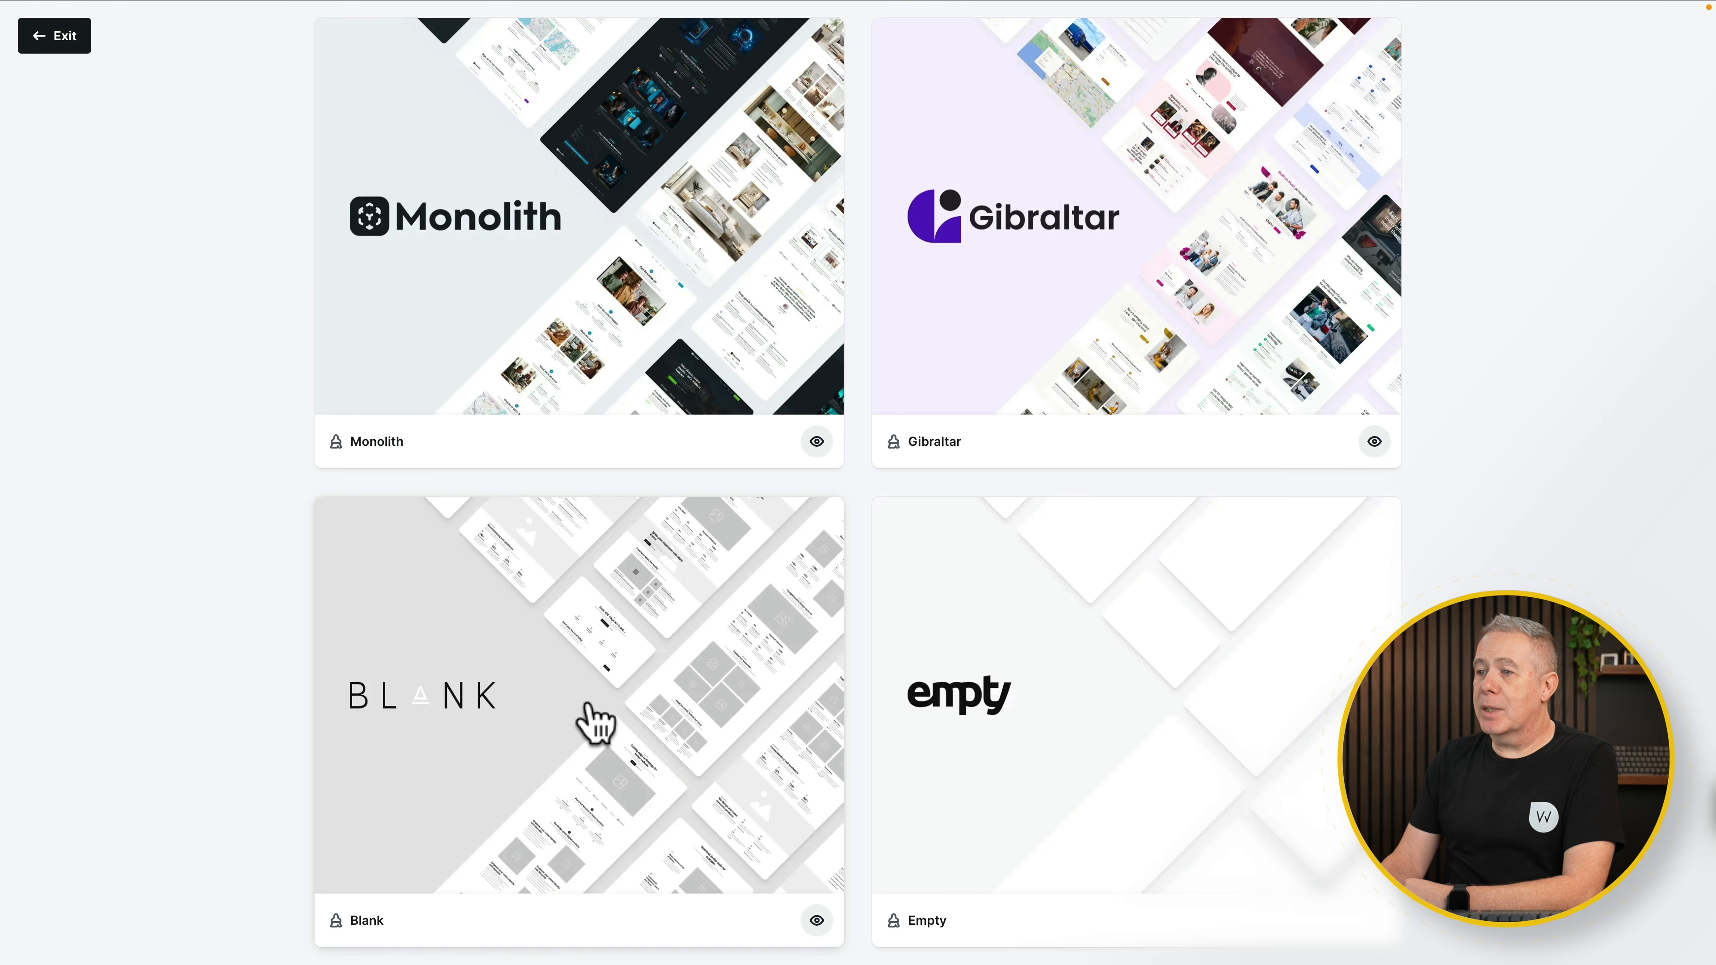
Step: Choose the Blank theme and select its Pagekit 01 page kit
click(587, 708)
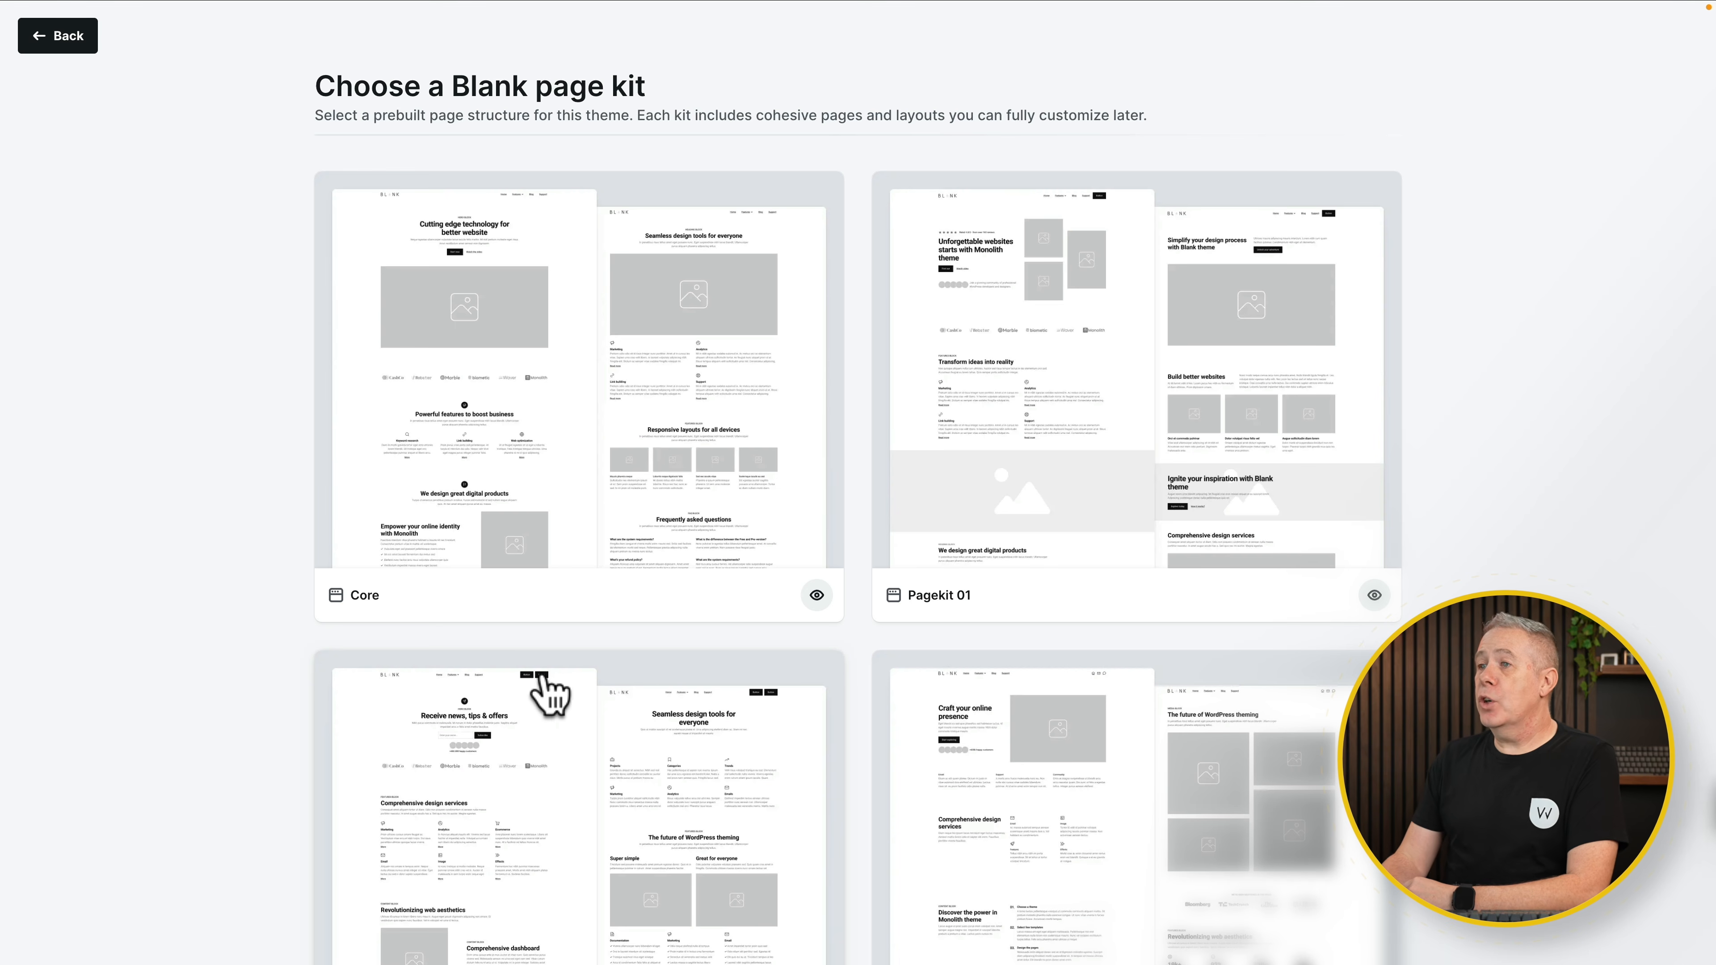
scroll(547, 558, down, 3)
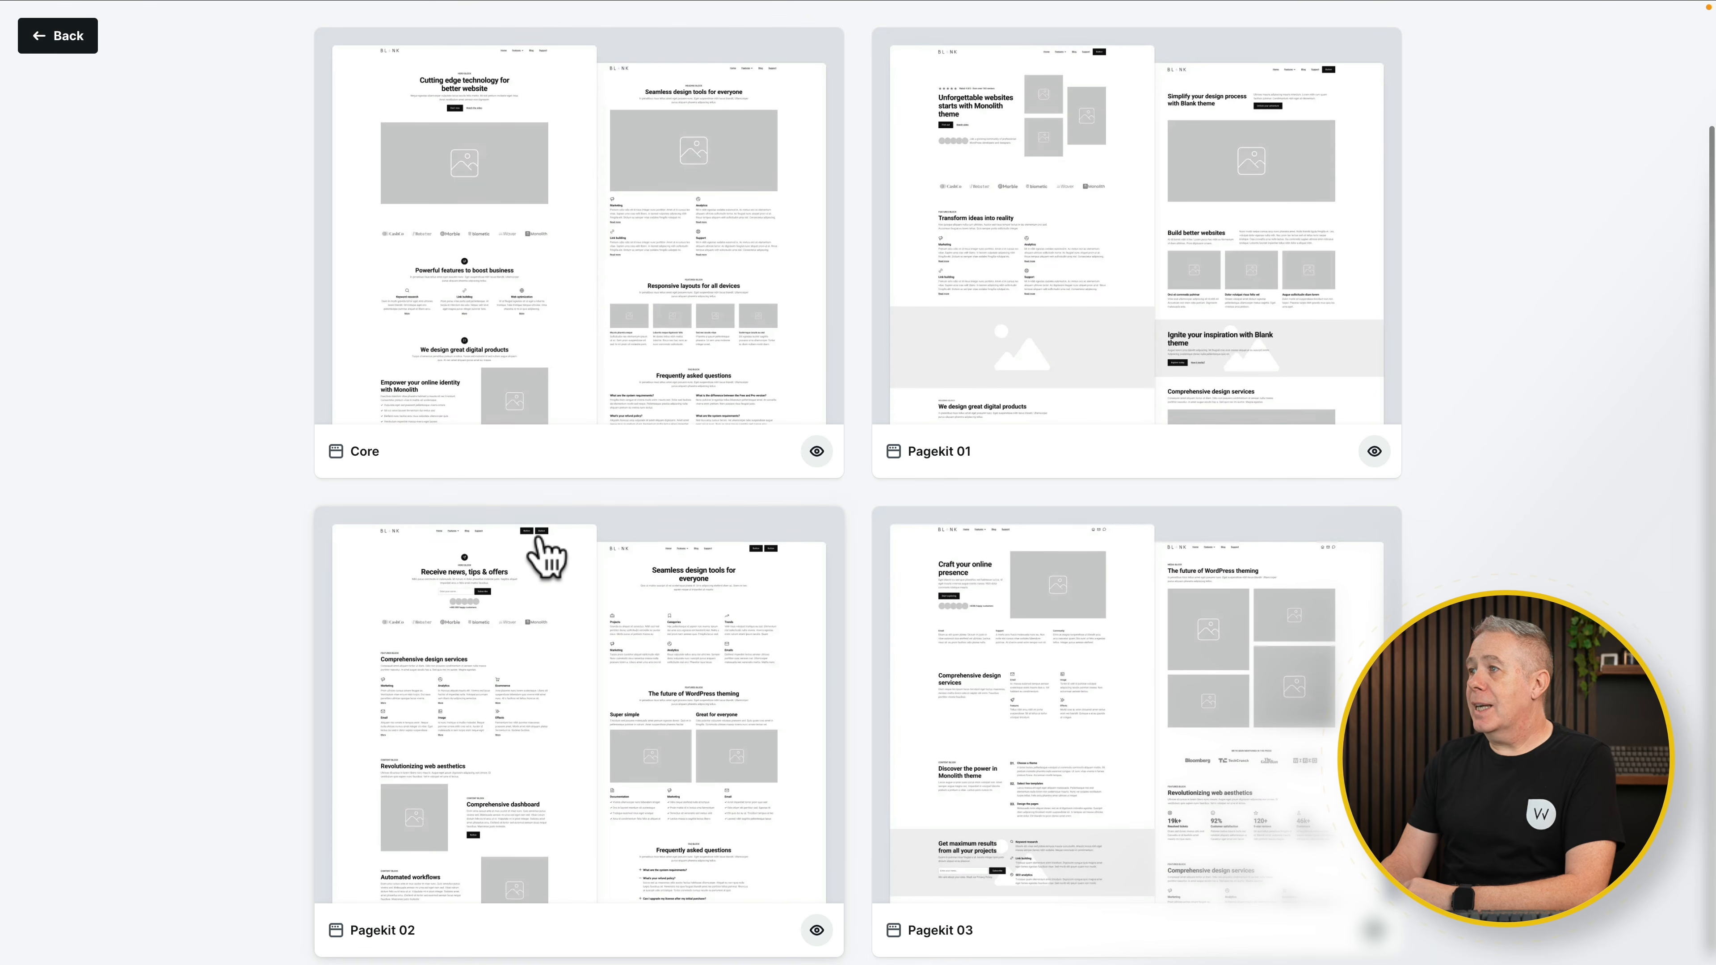
click(1032, 325)
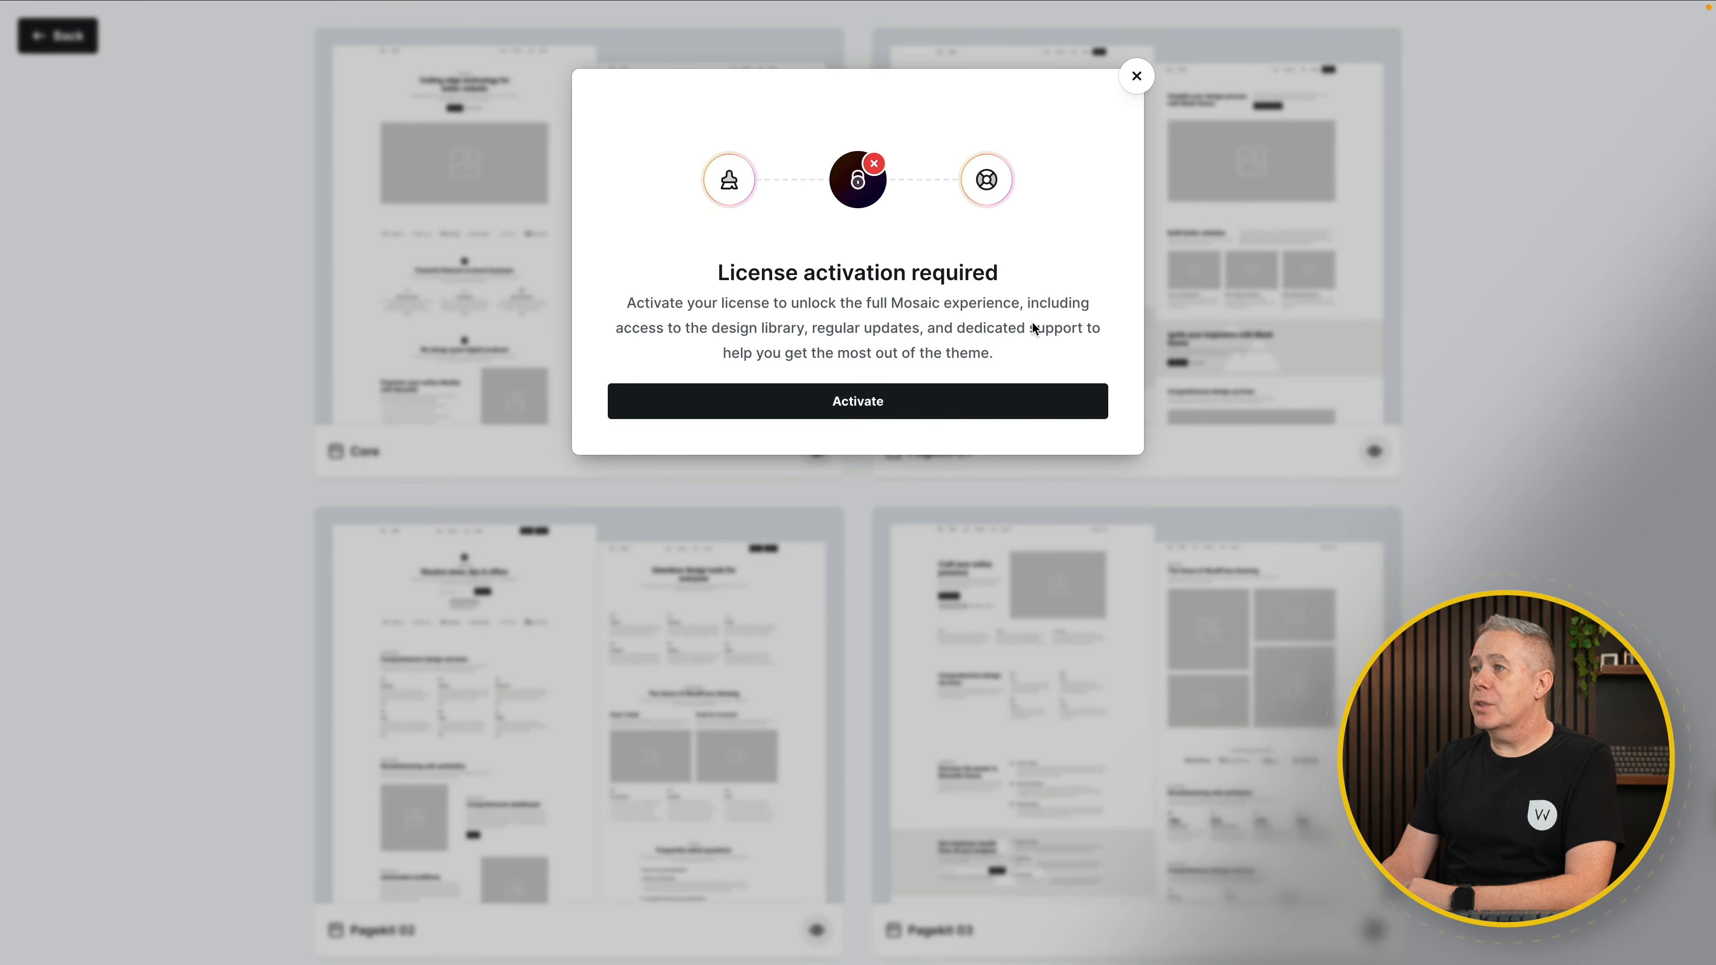
Step: Activate the Mosaic Pro license for this site and start the theme setup wizard in Test mode
click(832, 404)
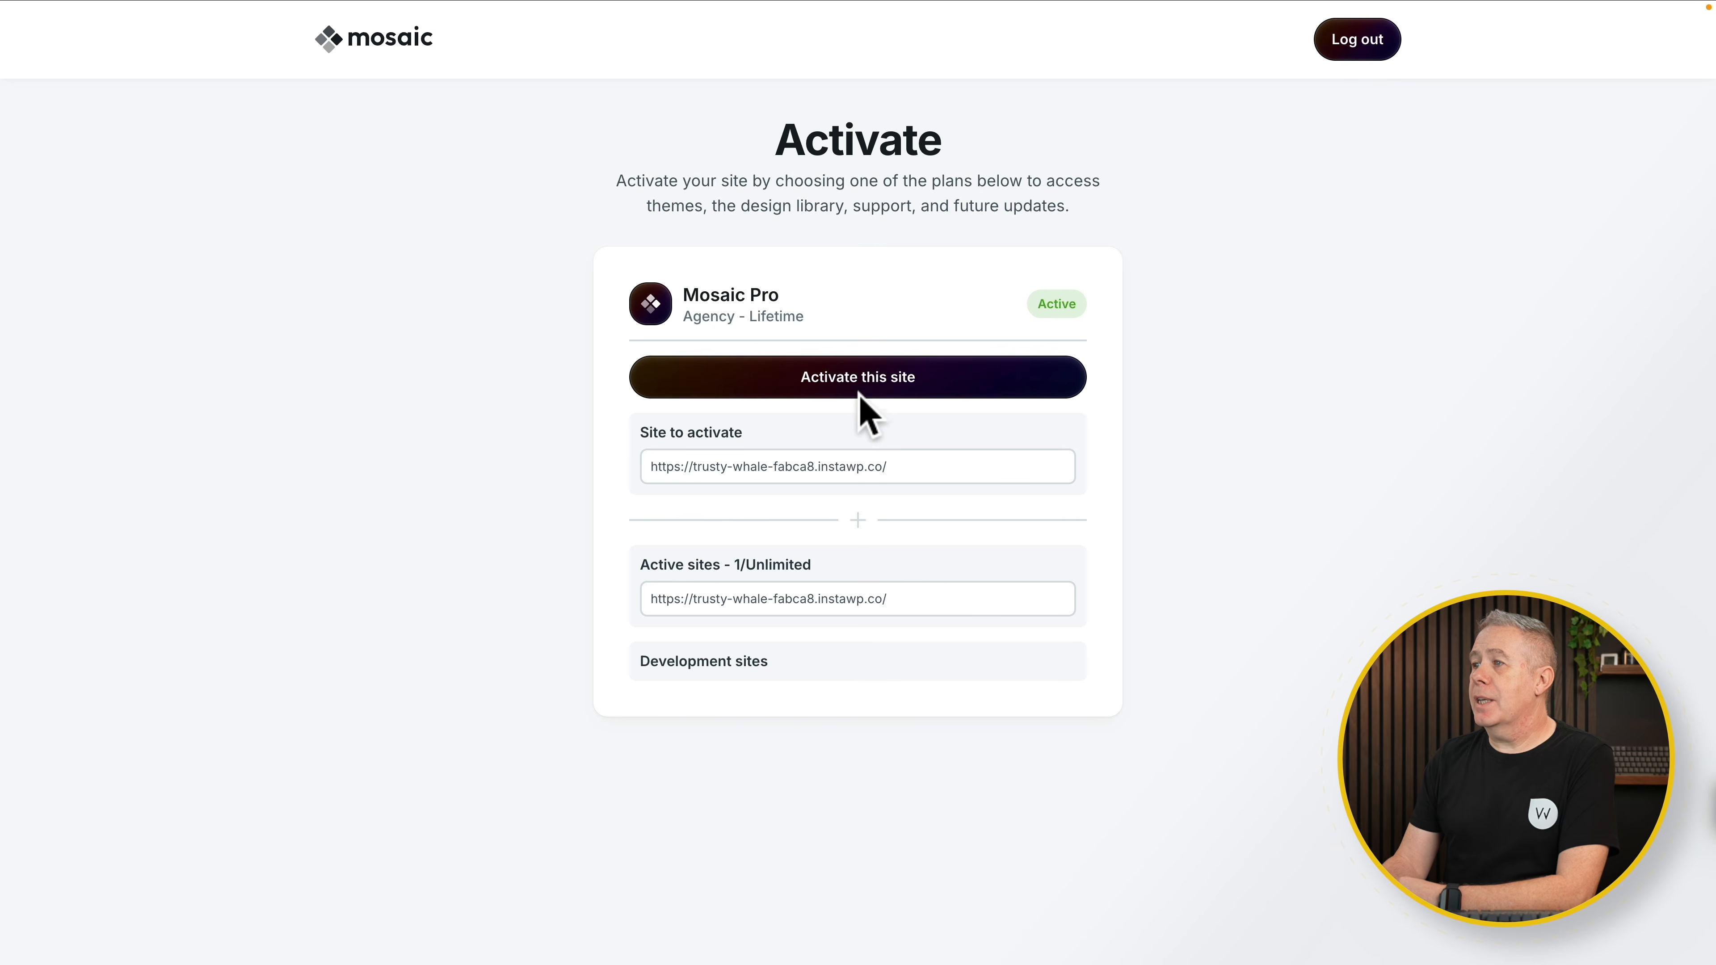
click(855, 377)
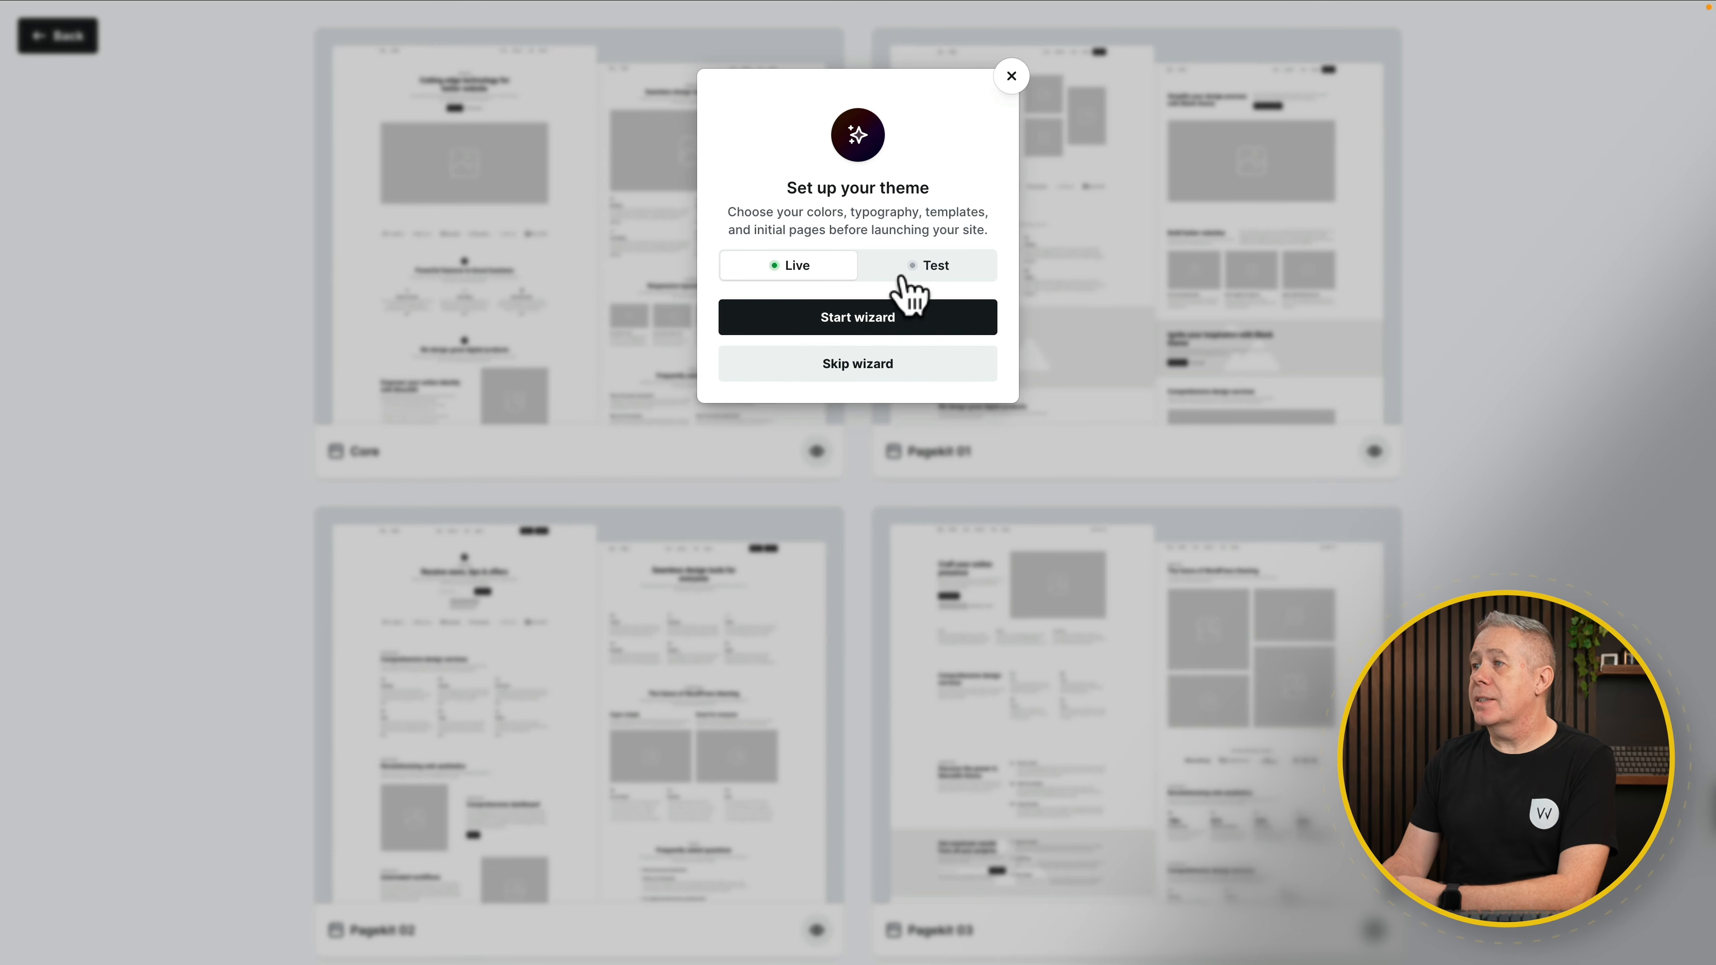
click(932, 270)
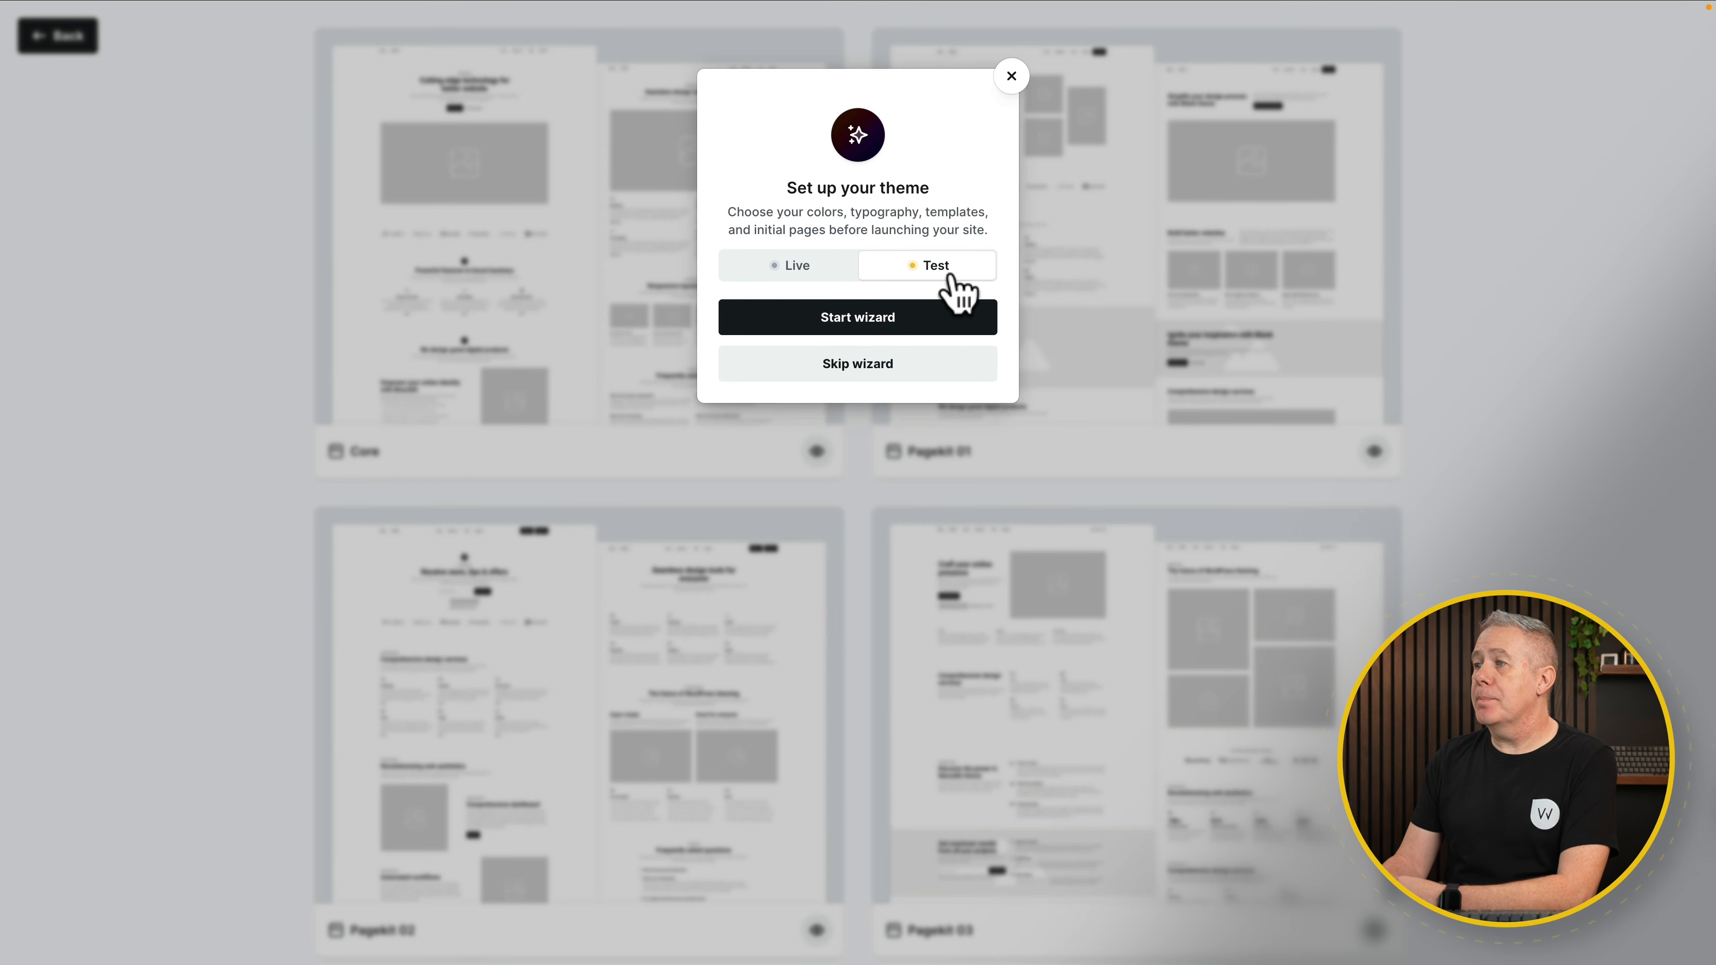
click(855, 318)
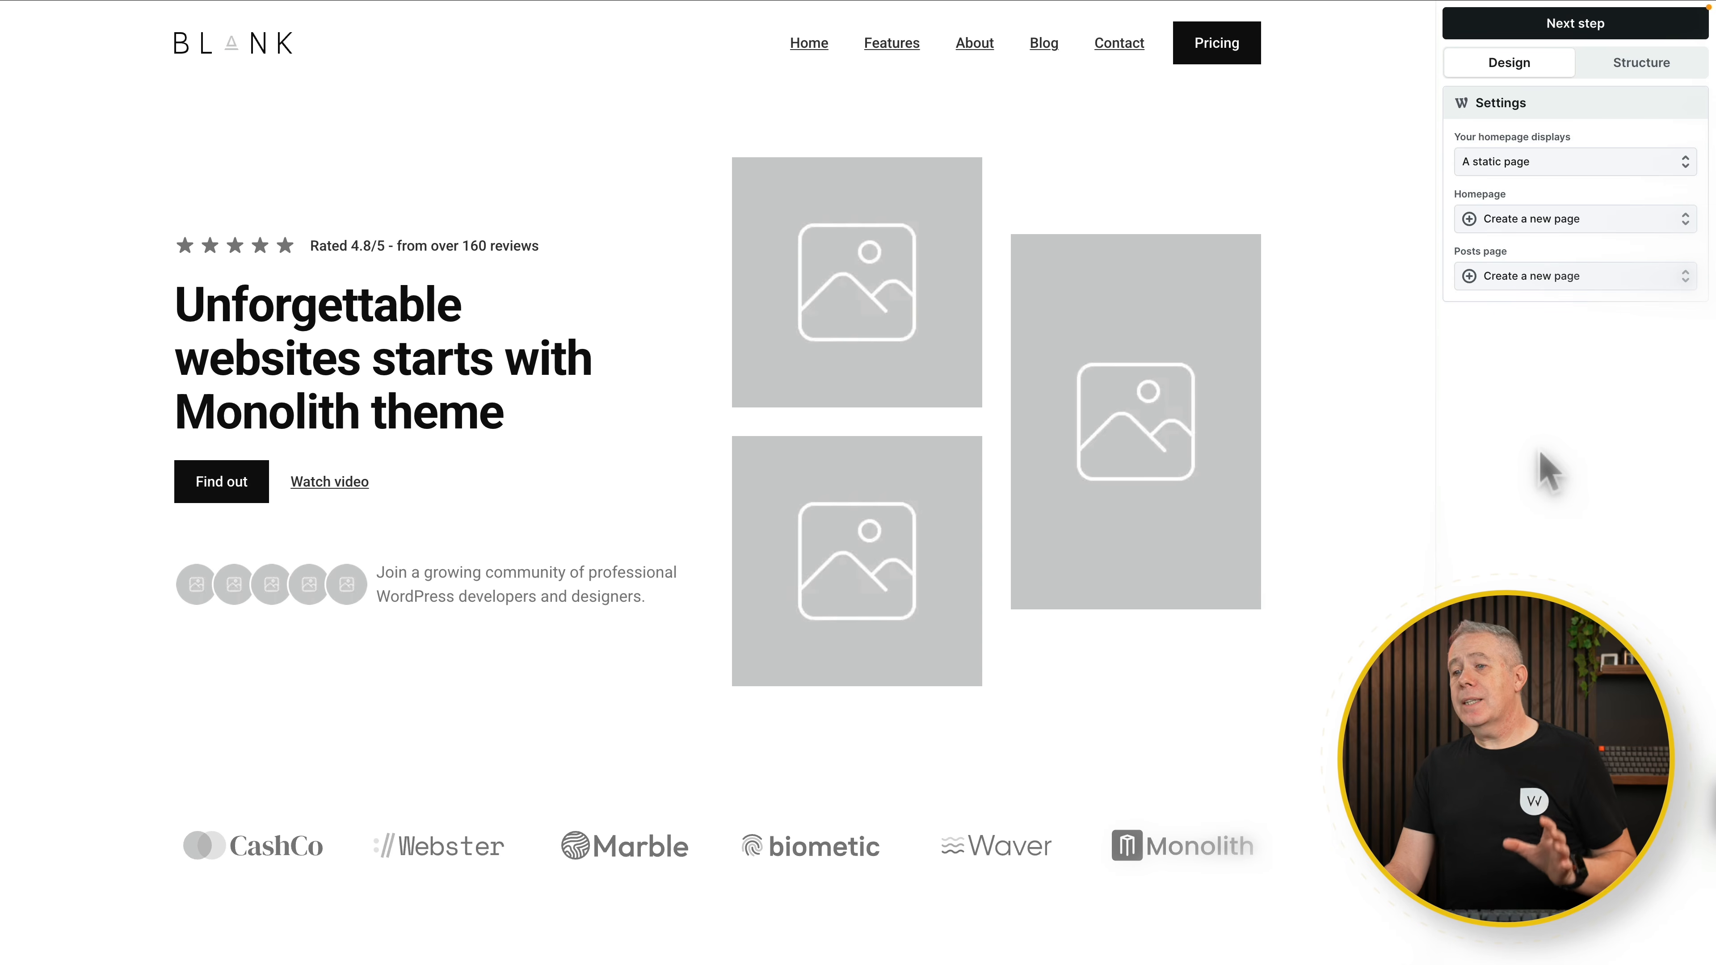
Step: Review the homepage preview, switch the wizard to the site structure, and replace the Master header with Header 05
scroll(725, 349, down, 20)
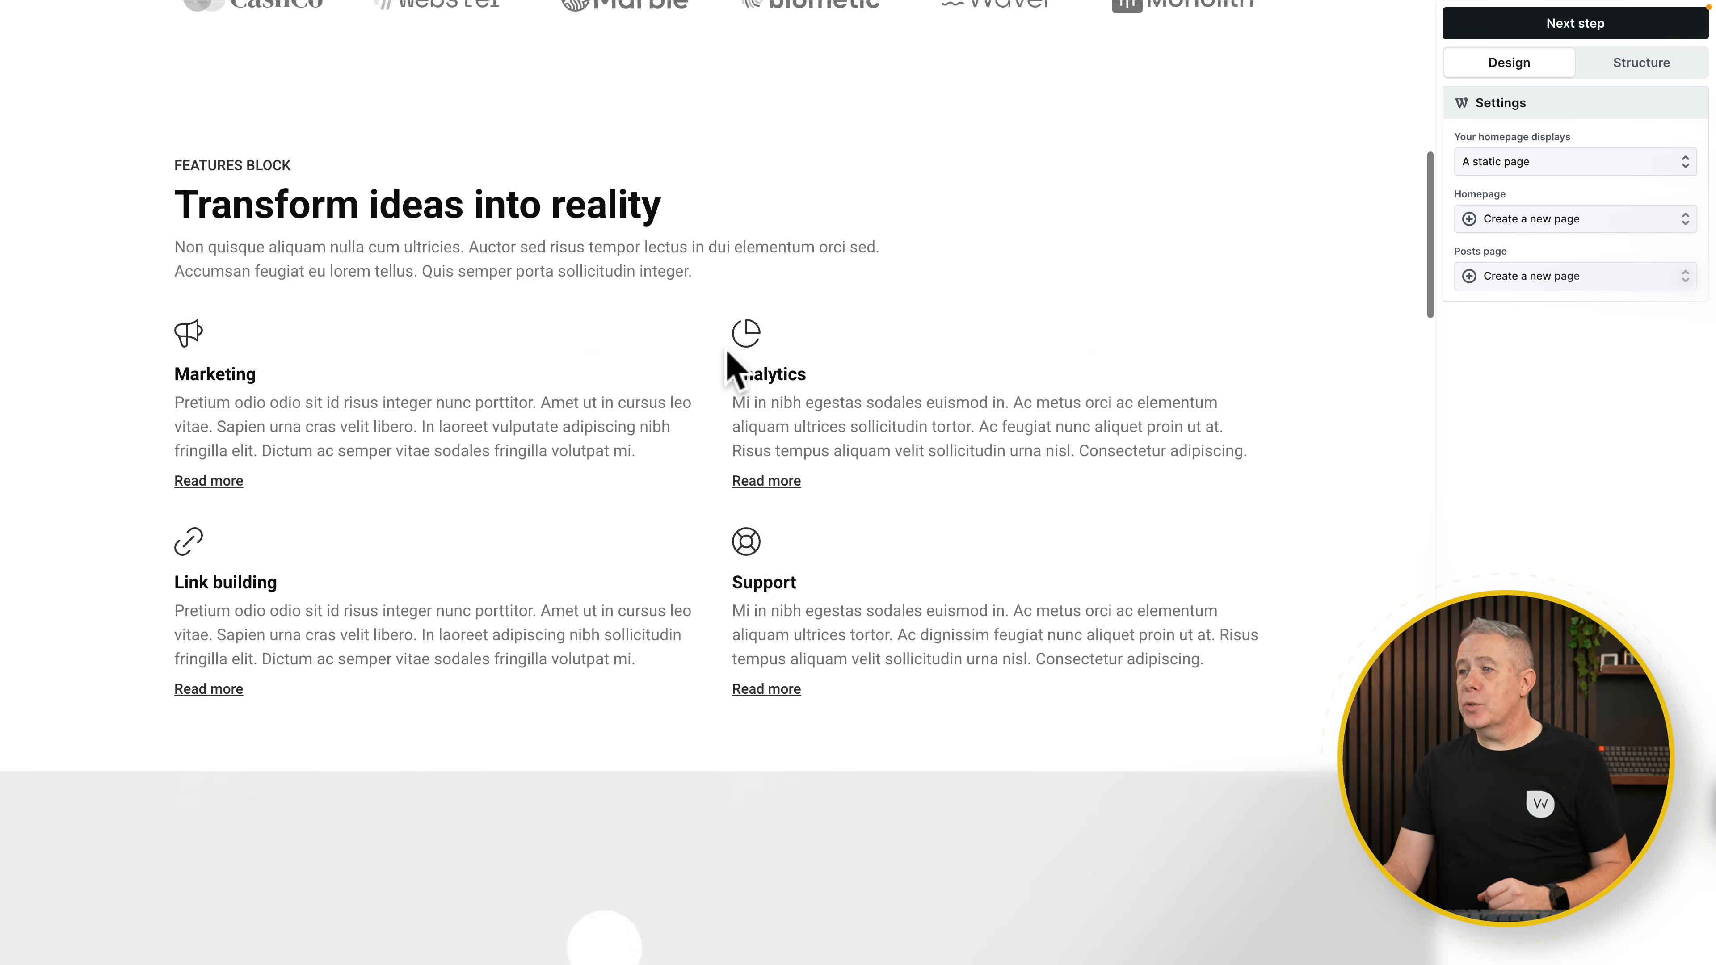
scroll(725, 349, down, 10)
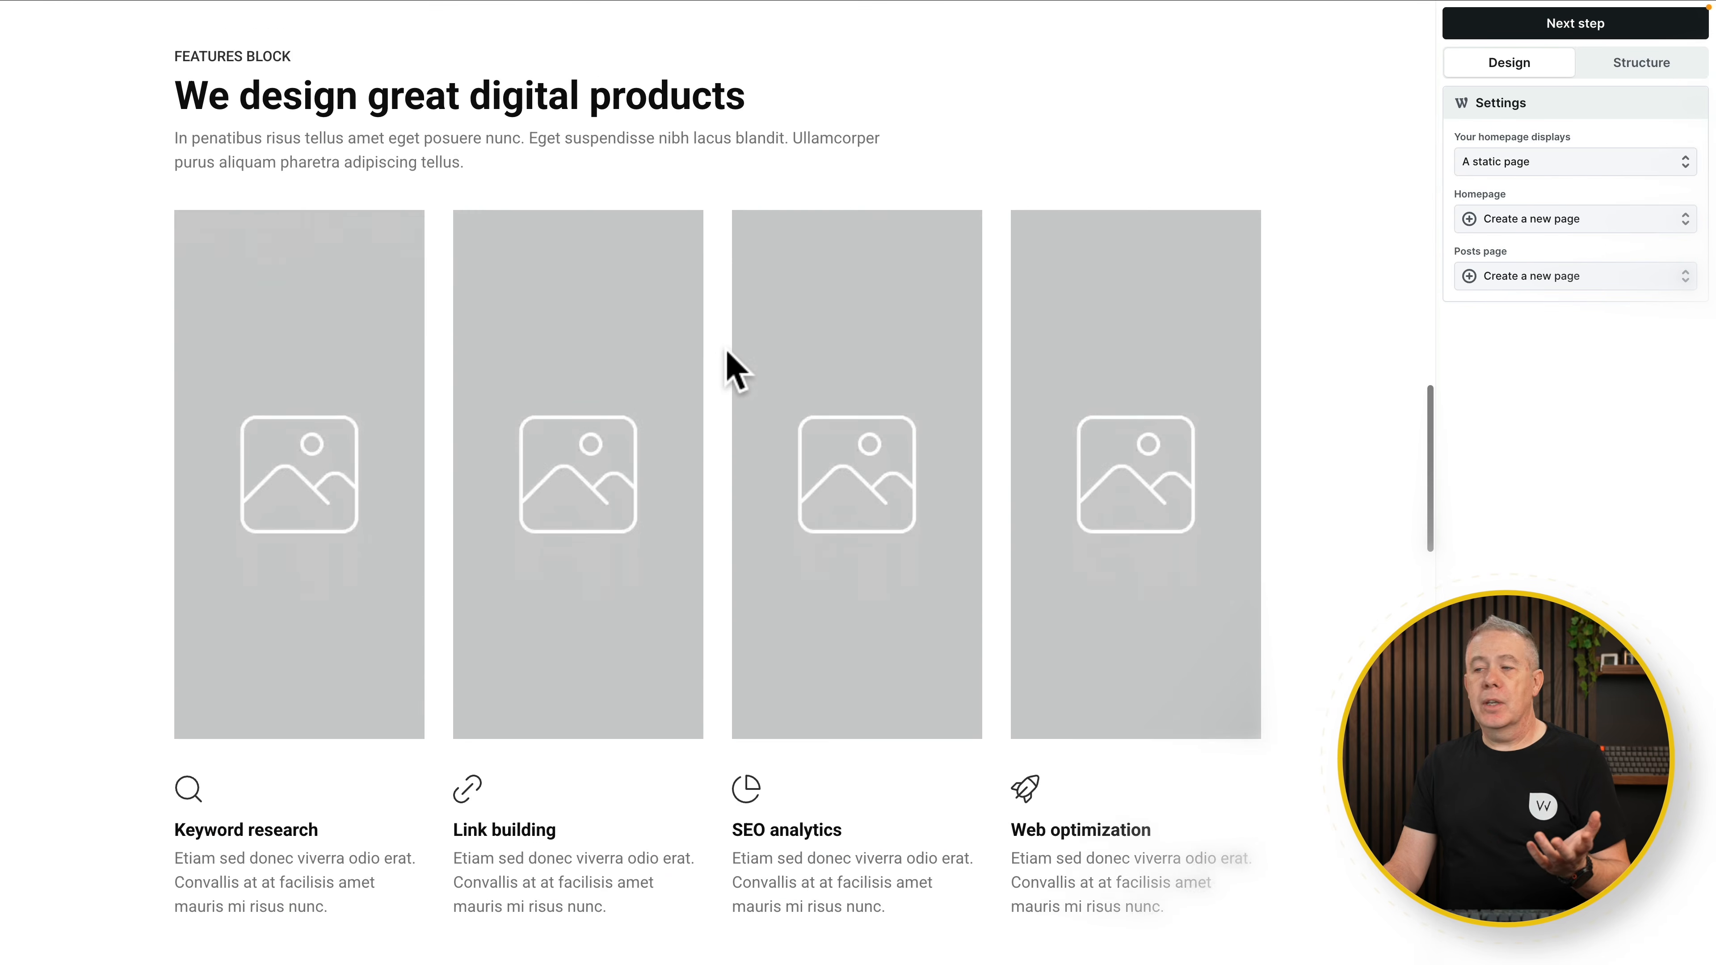
scroll(725, 348, down, 5)
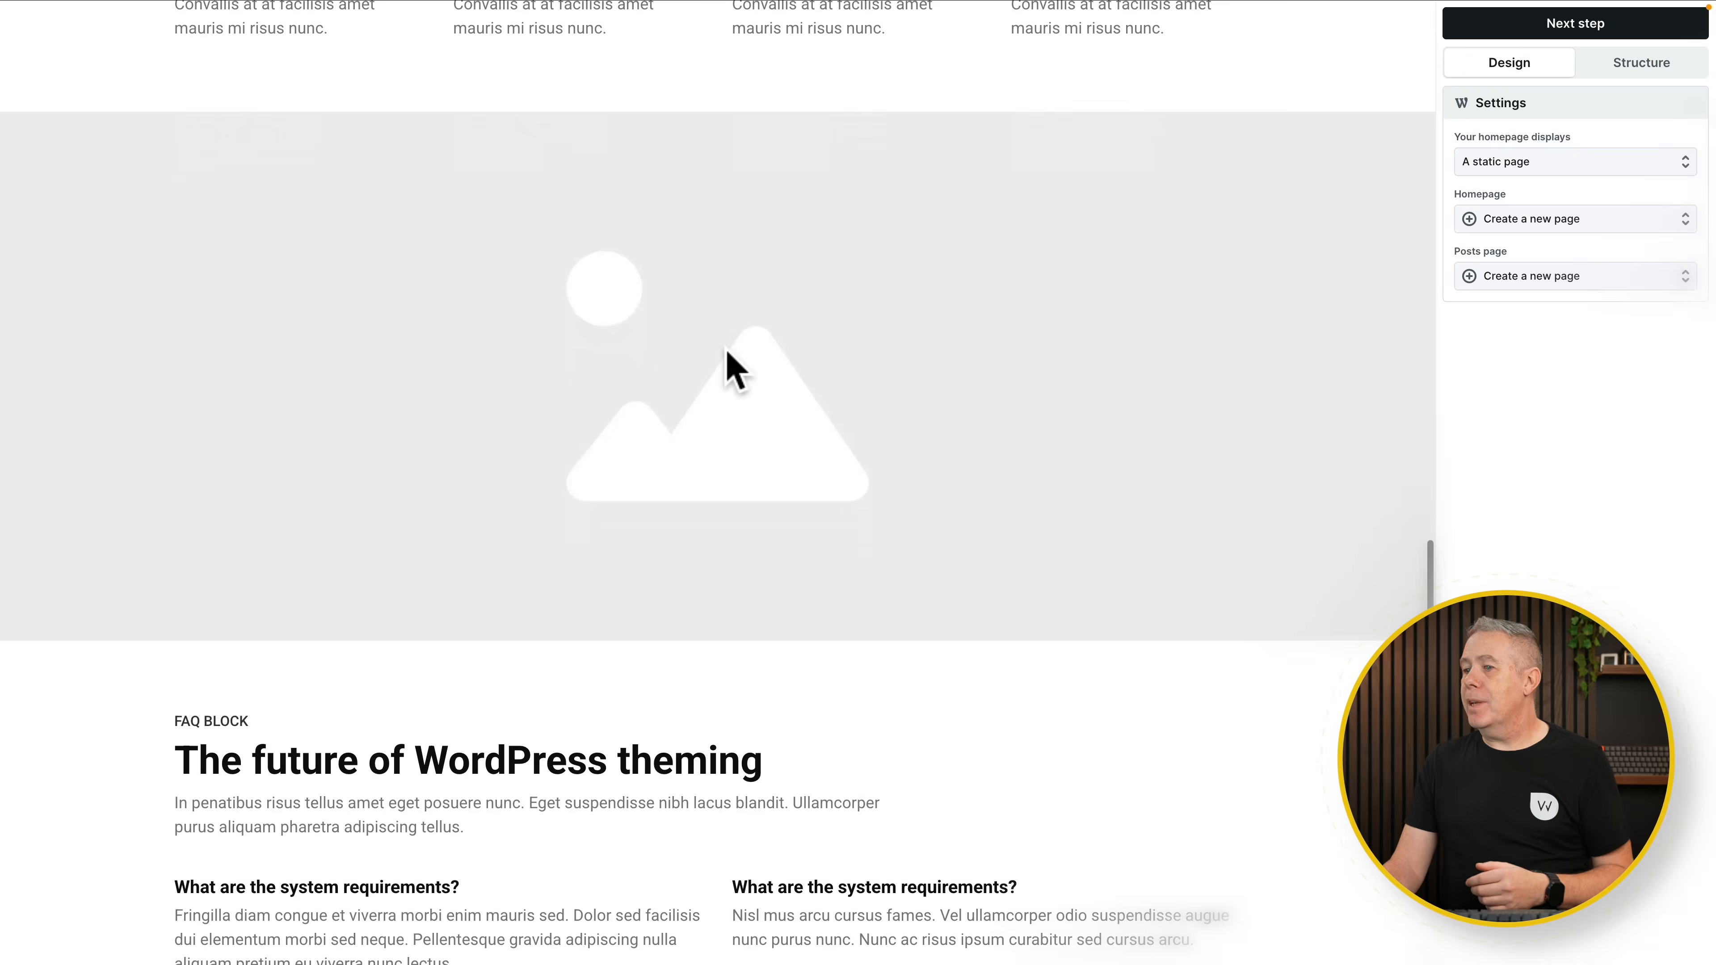
scroll(726, 349, up, 20)
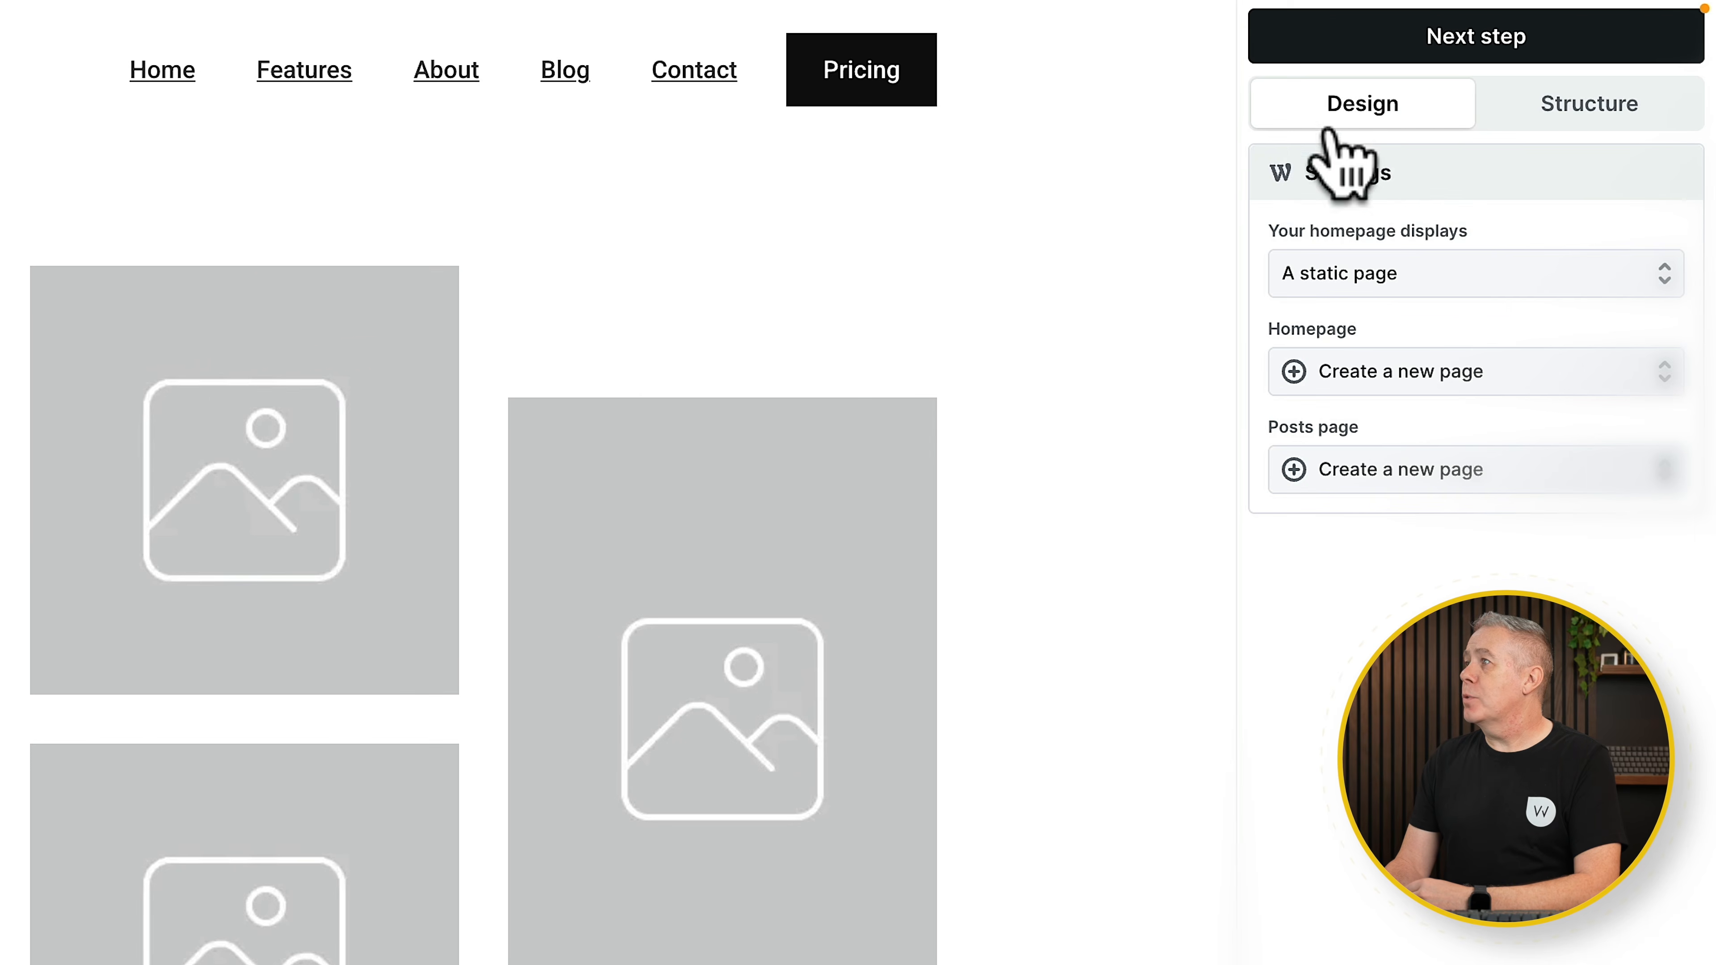
click(1608, 102)
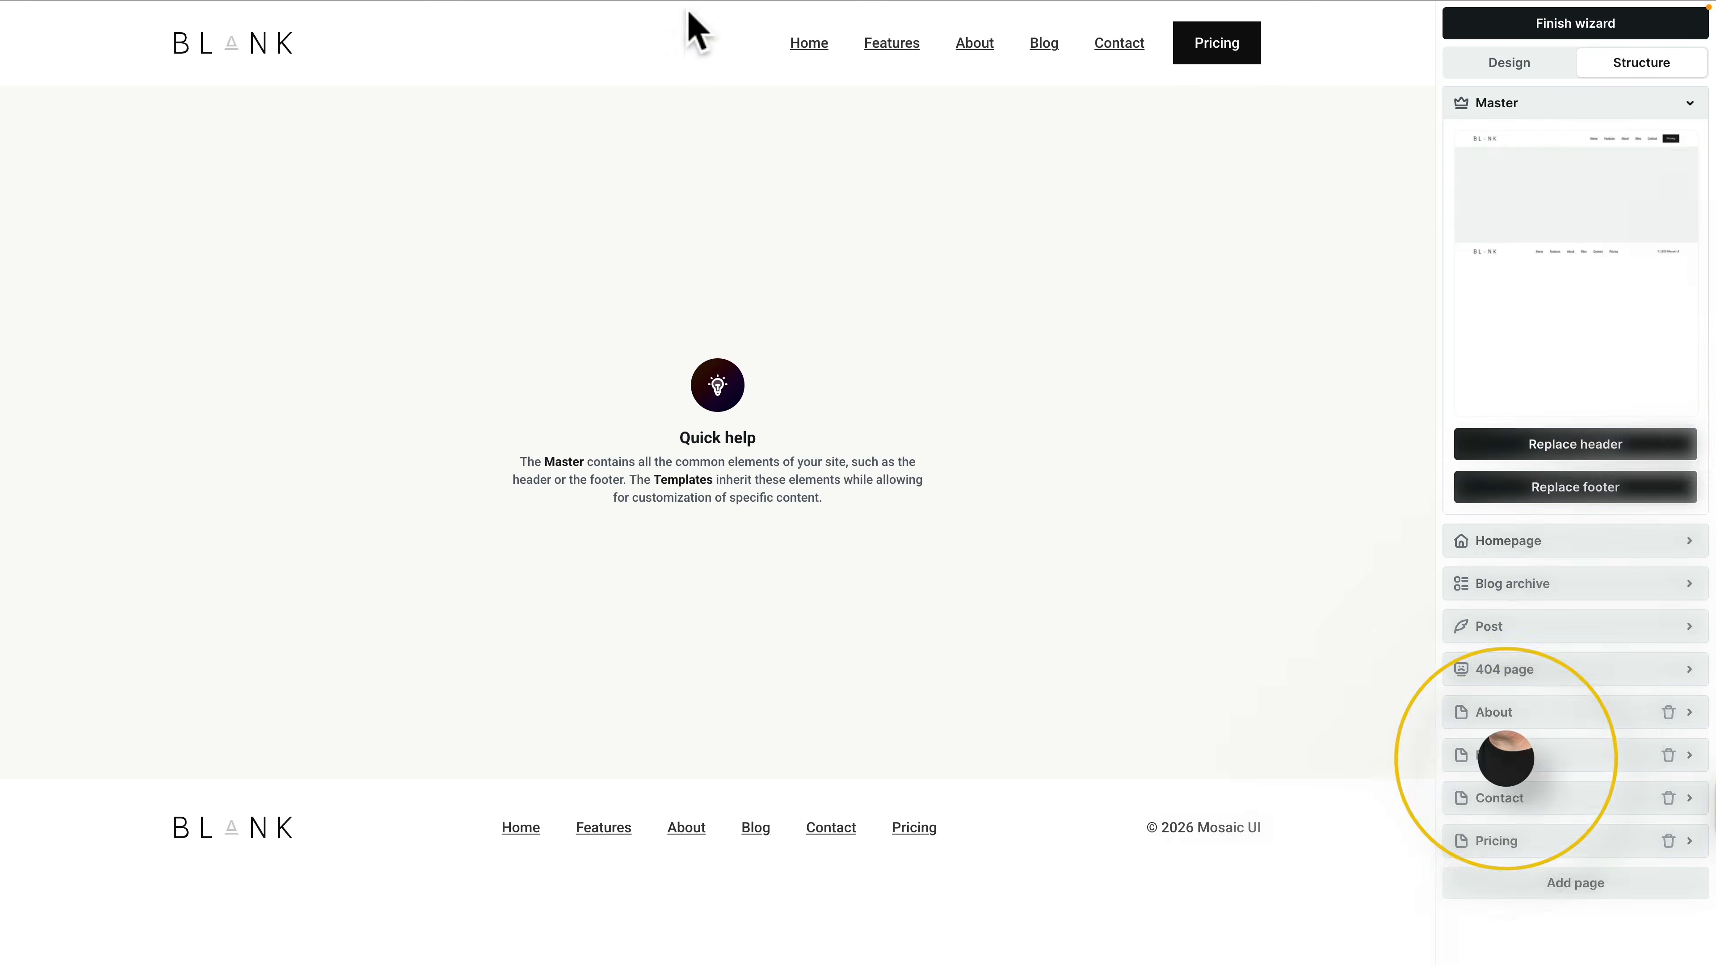
click(1577, 447)
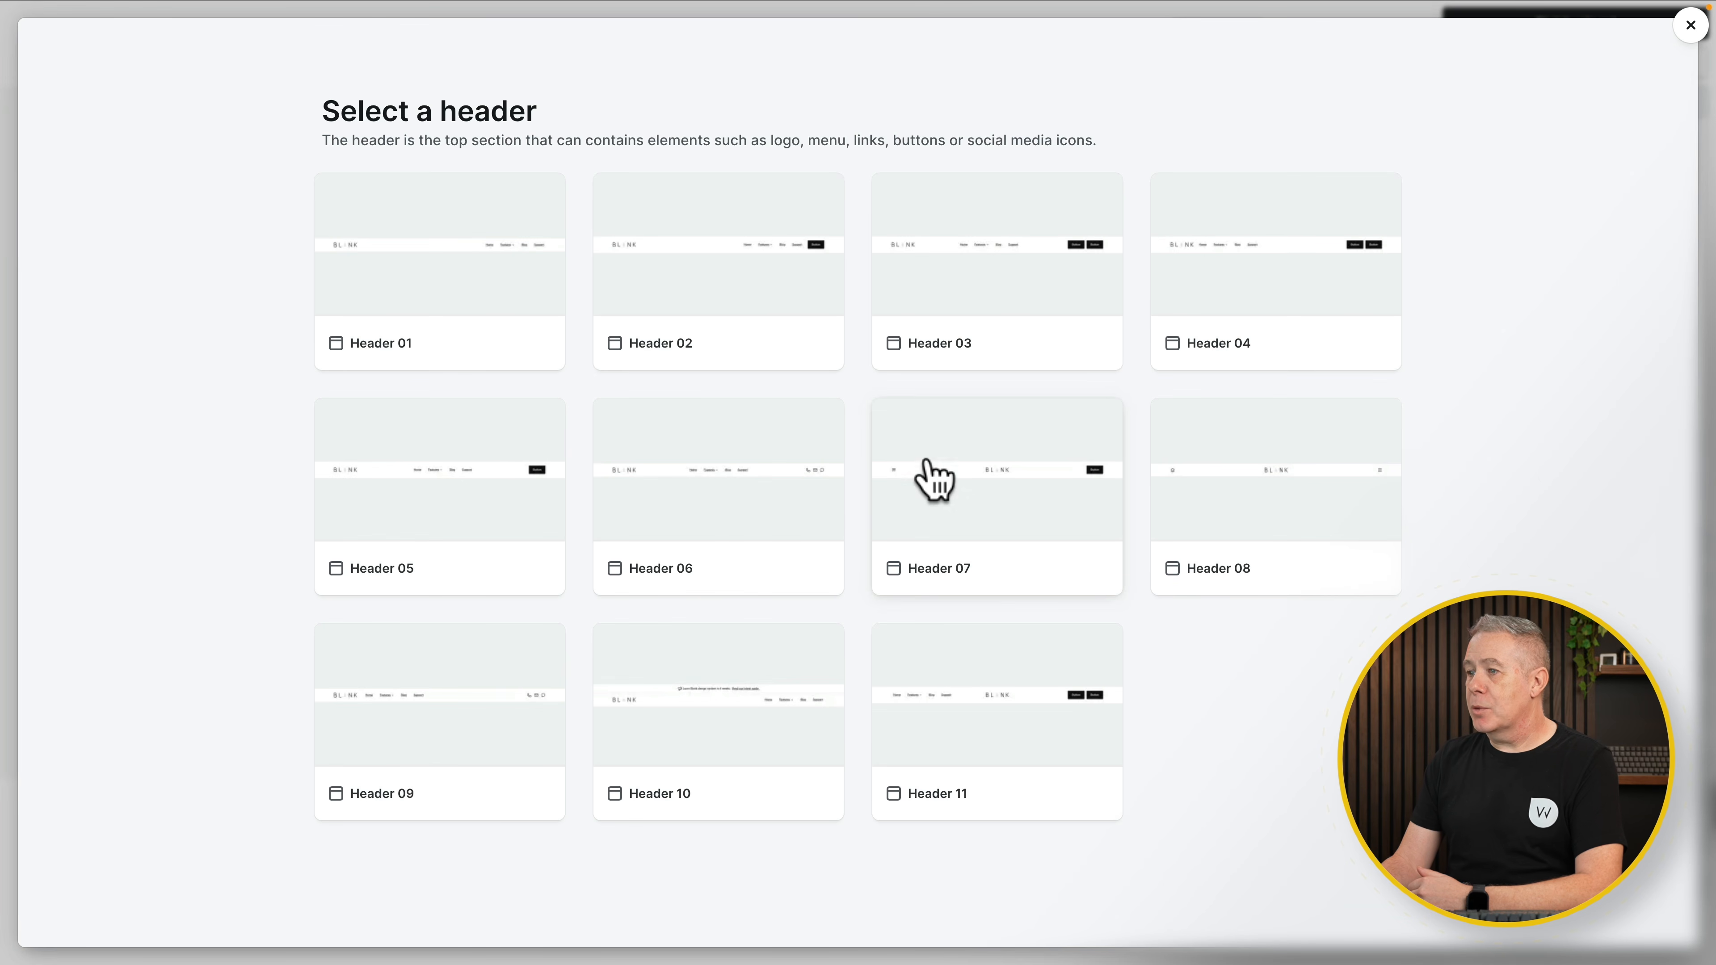
click(488, 493)
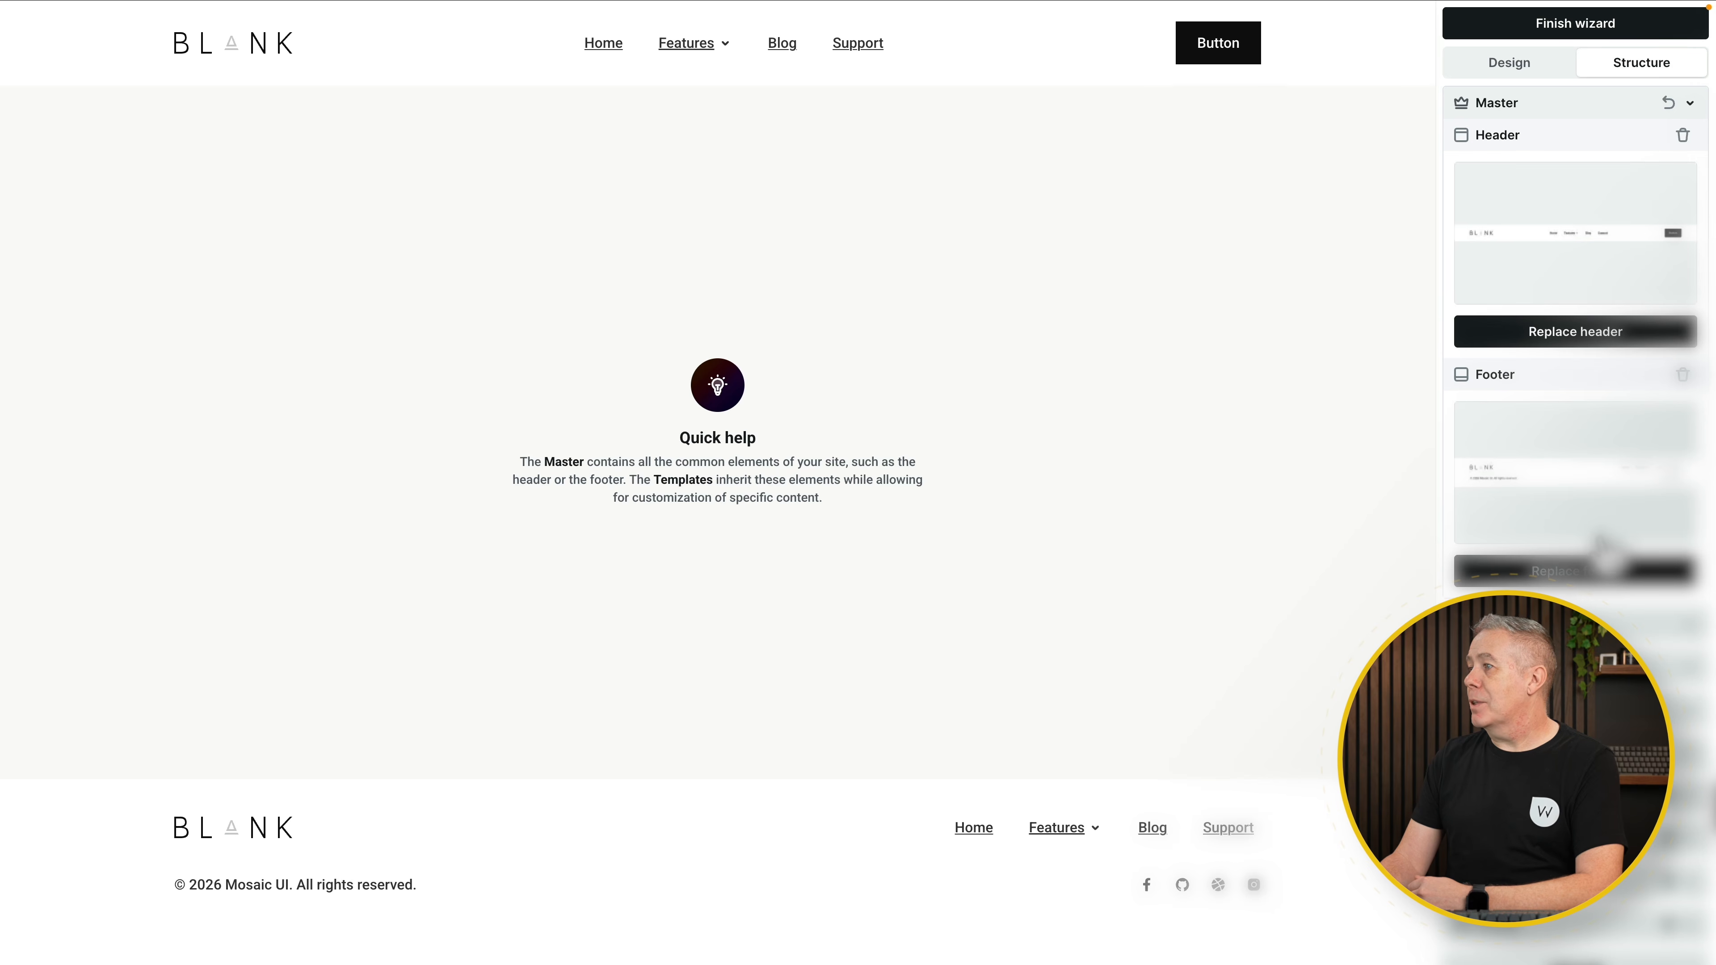
Step: Replace the Master footer with Footer 17 and review it in the preview
click(1575, 571)
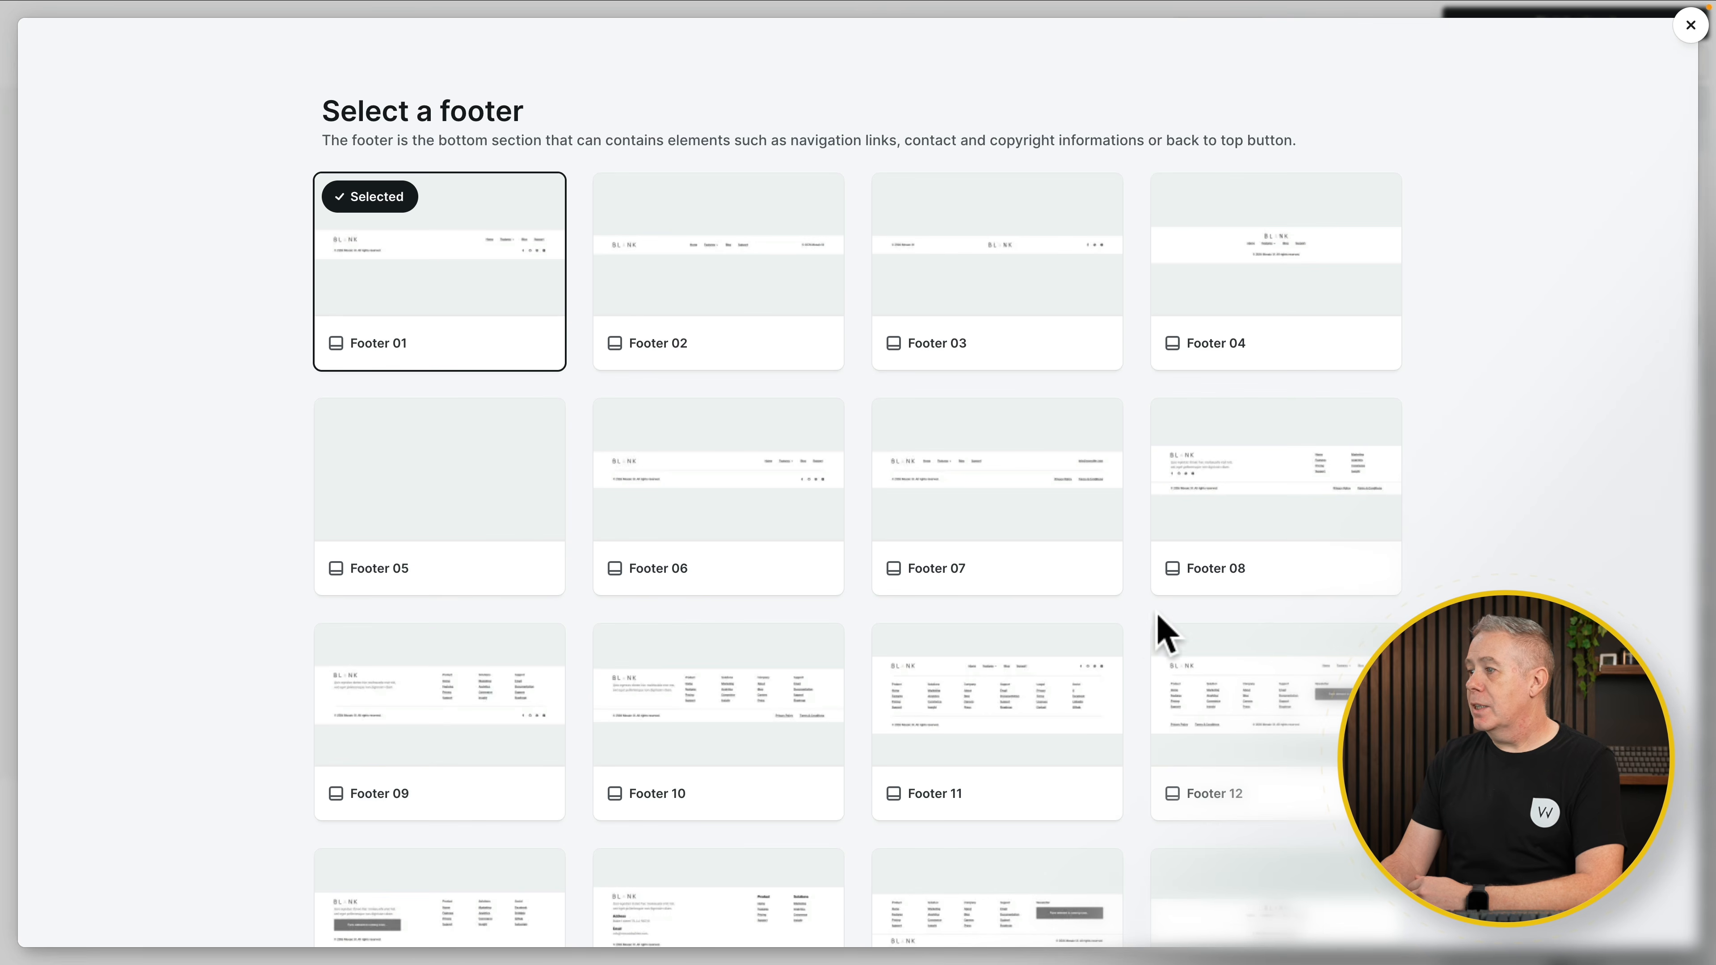
scroll(1142, 639, down, 1)
scroll(1142, 642, down, 5)
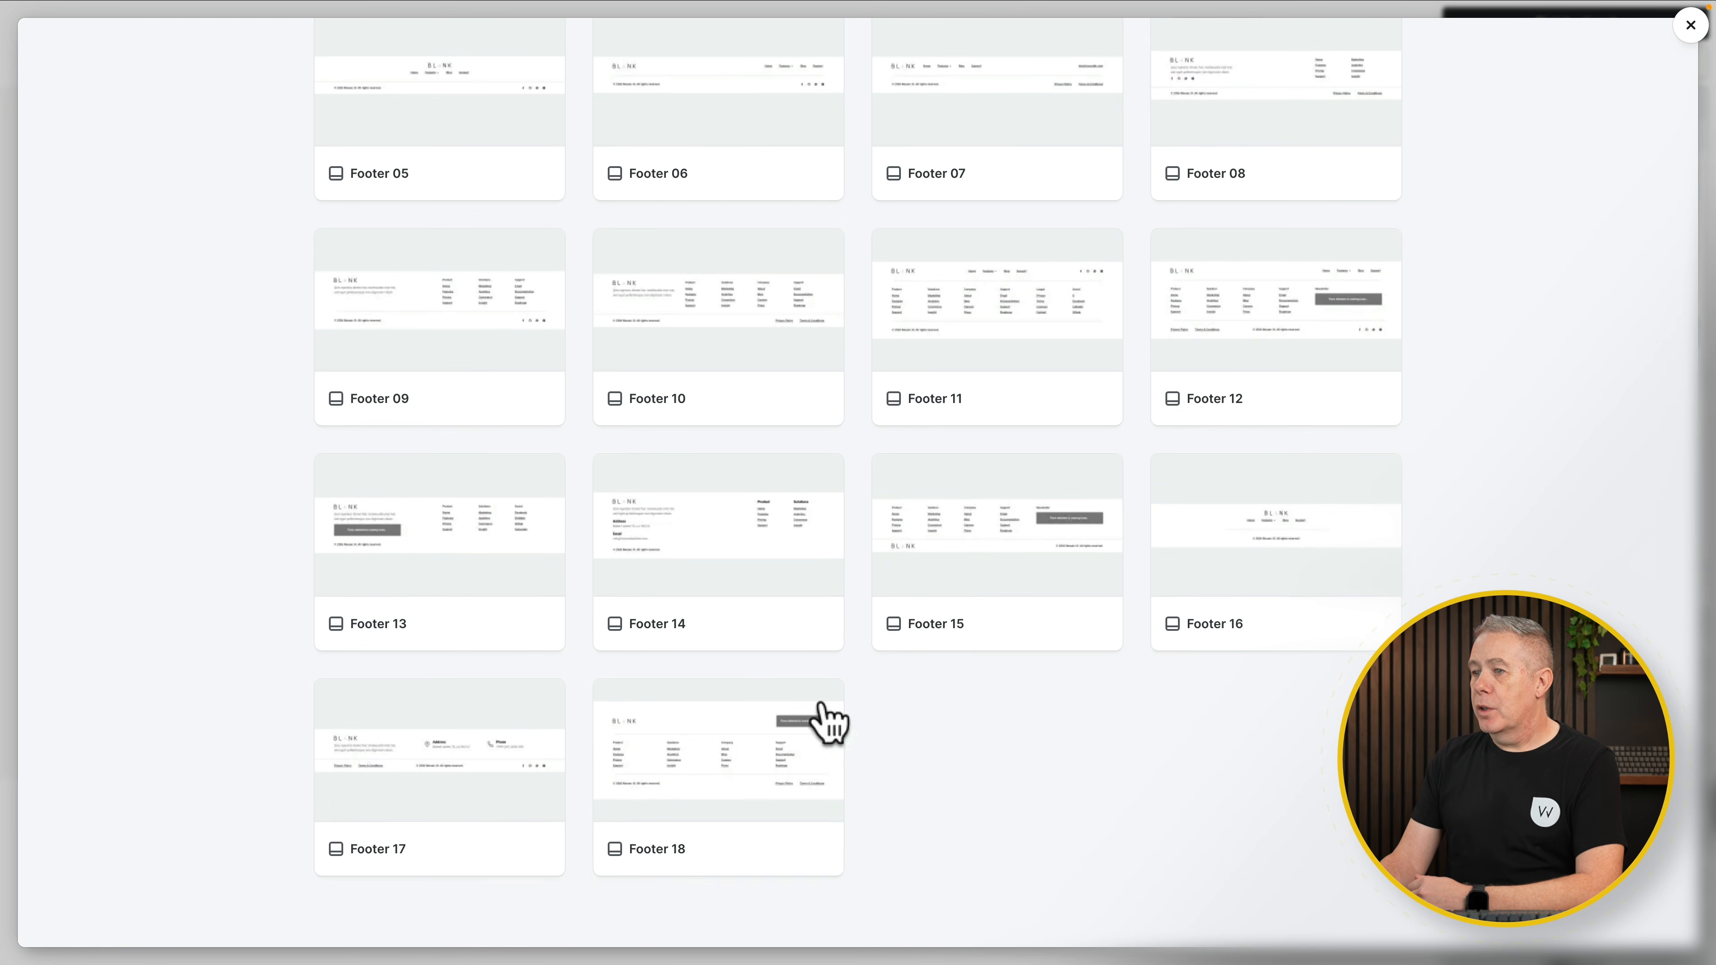
click(418, 733)
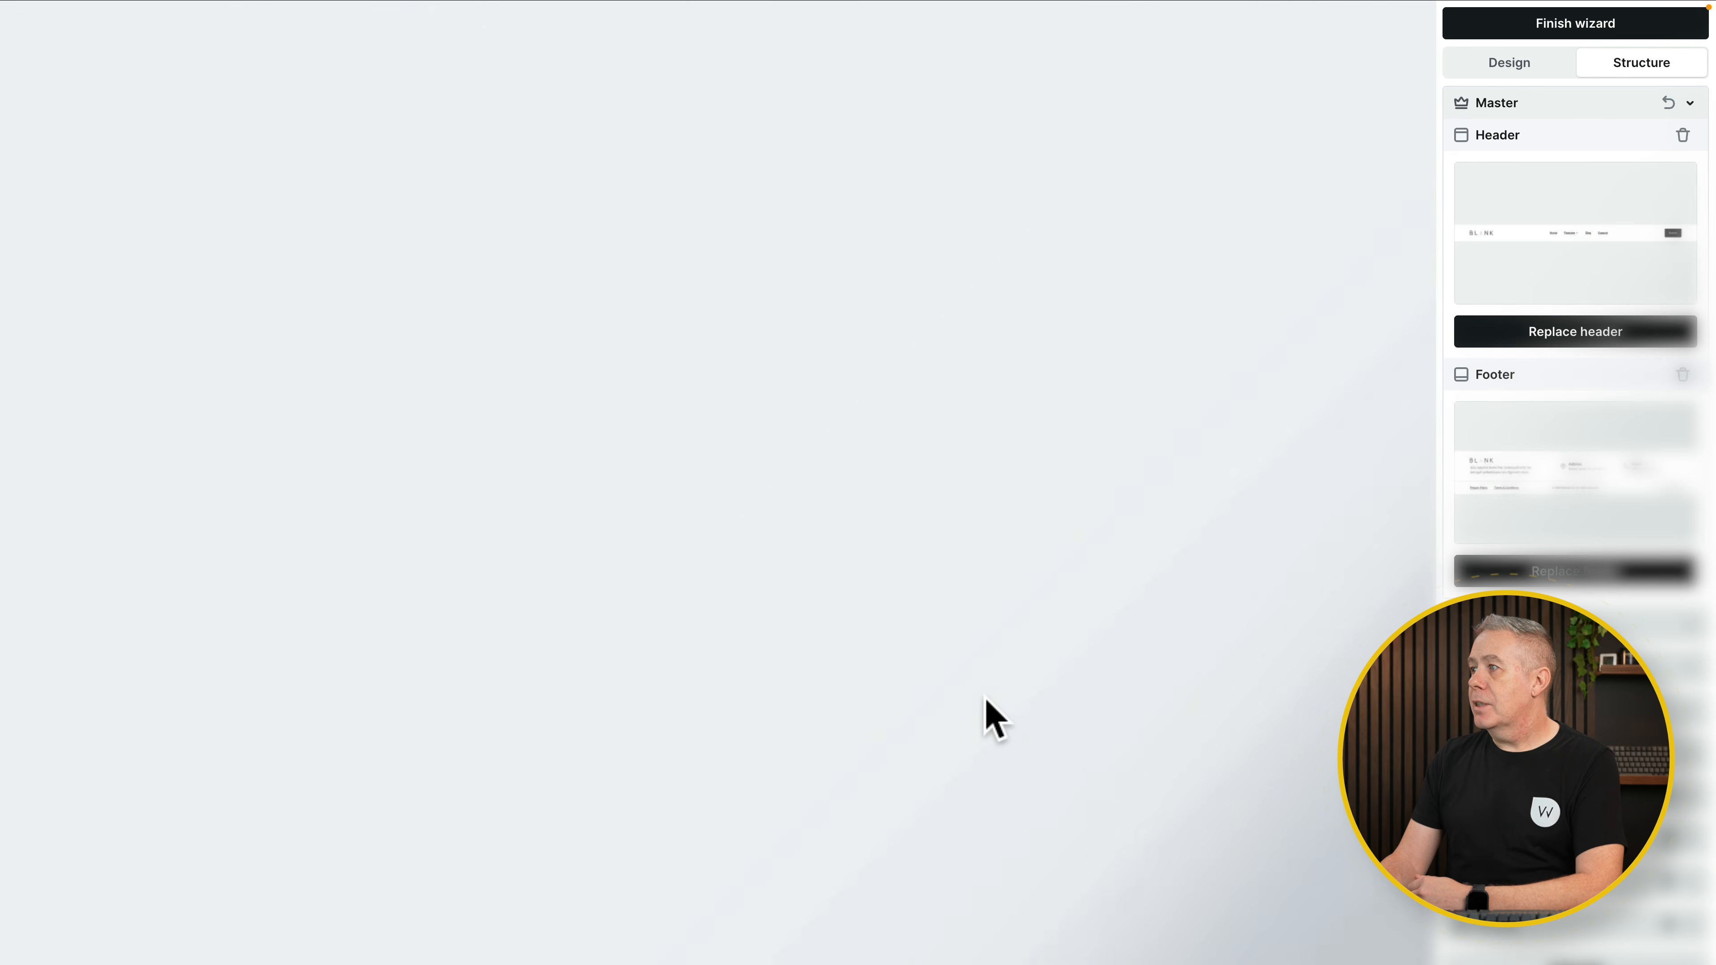
scroll(1140, 719, down, 1)
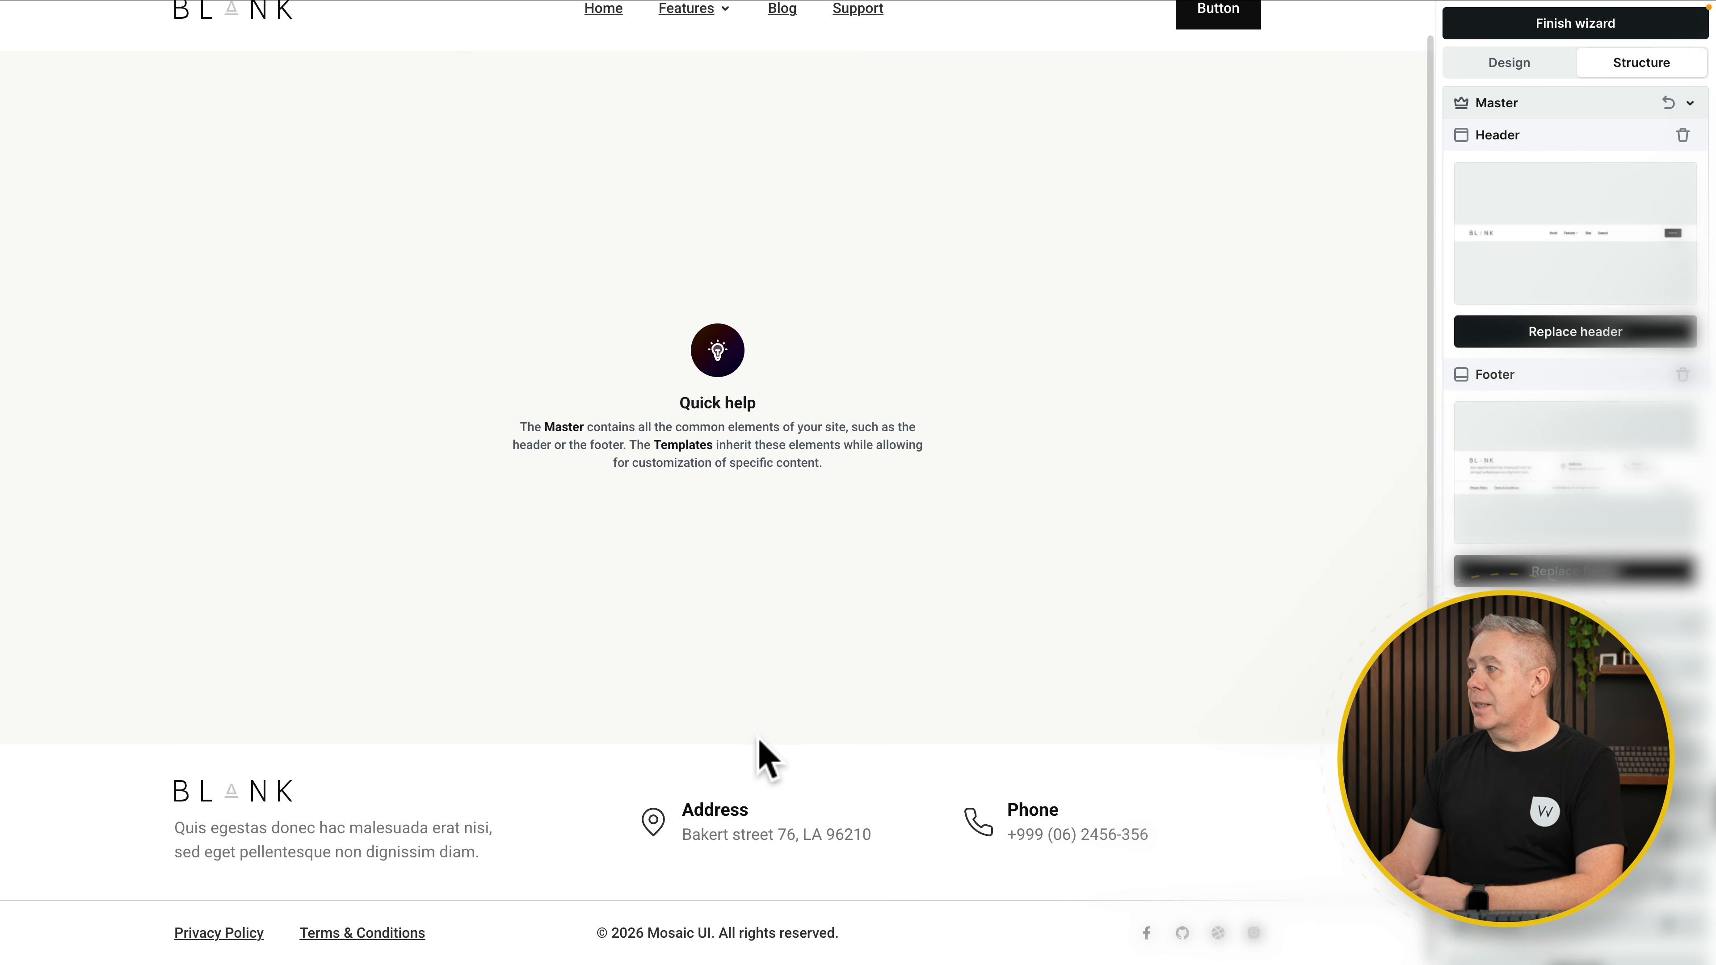
scroll(760, 755, up, 1)
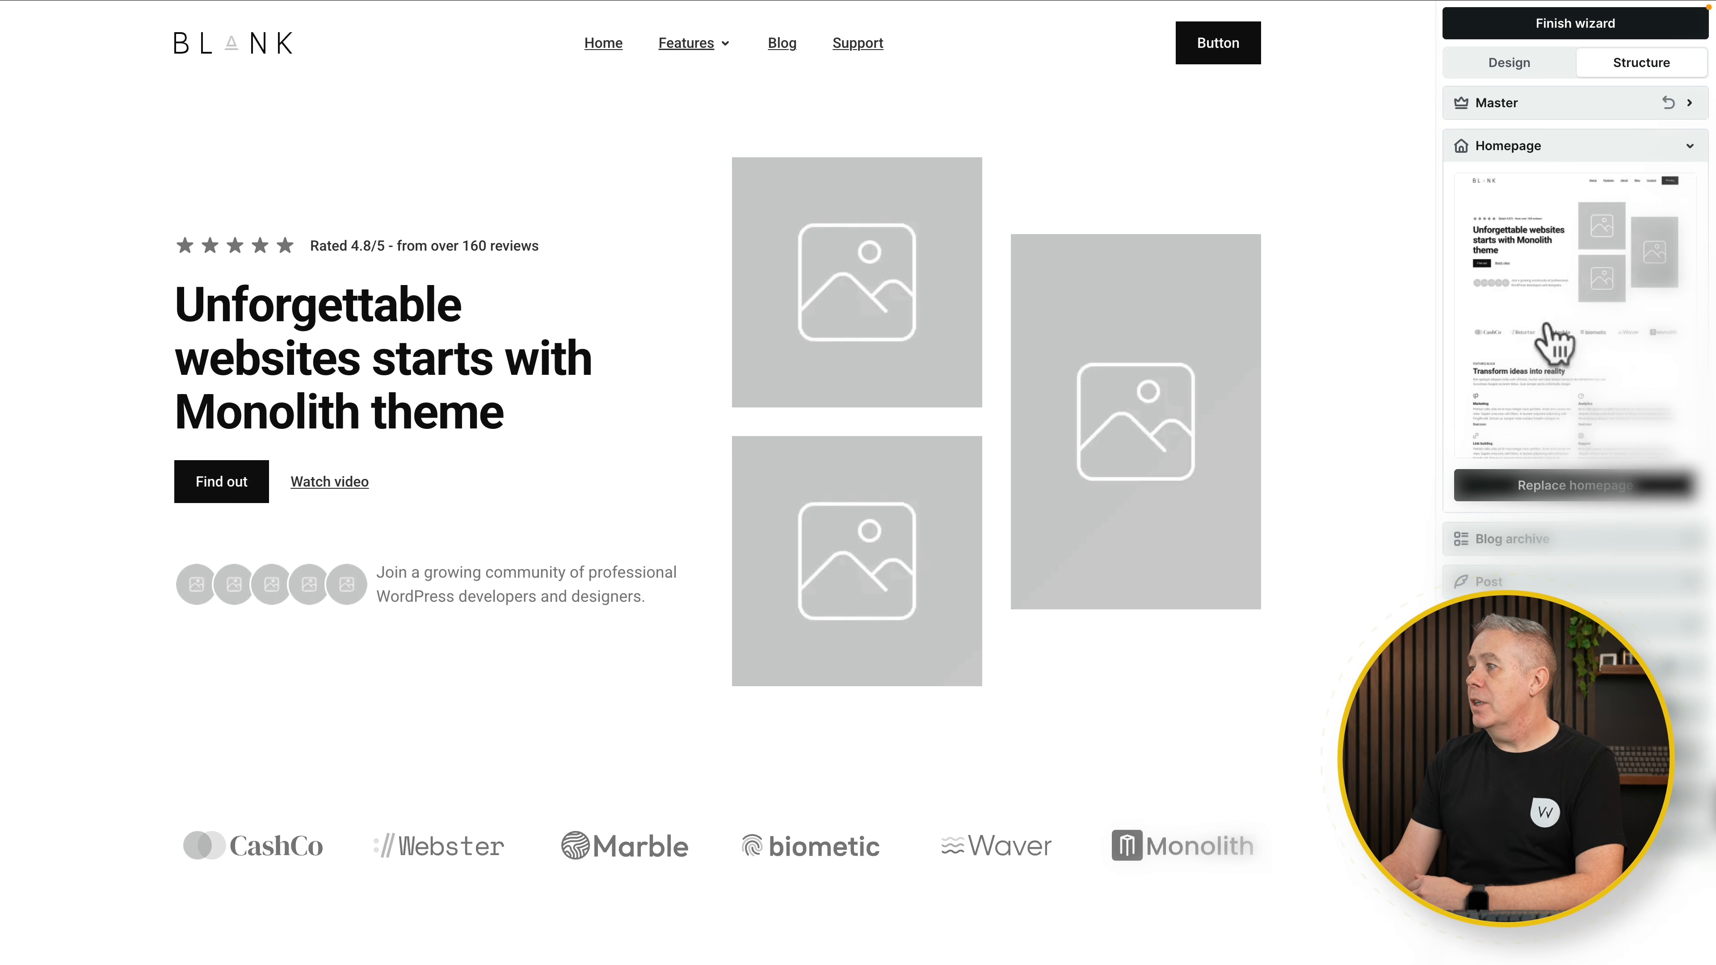
Step: Replace the homepage design with Homepage 02 and check the resulting preview
click(1587, 485)
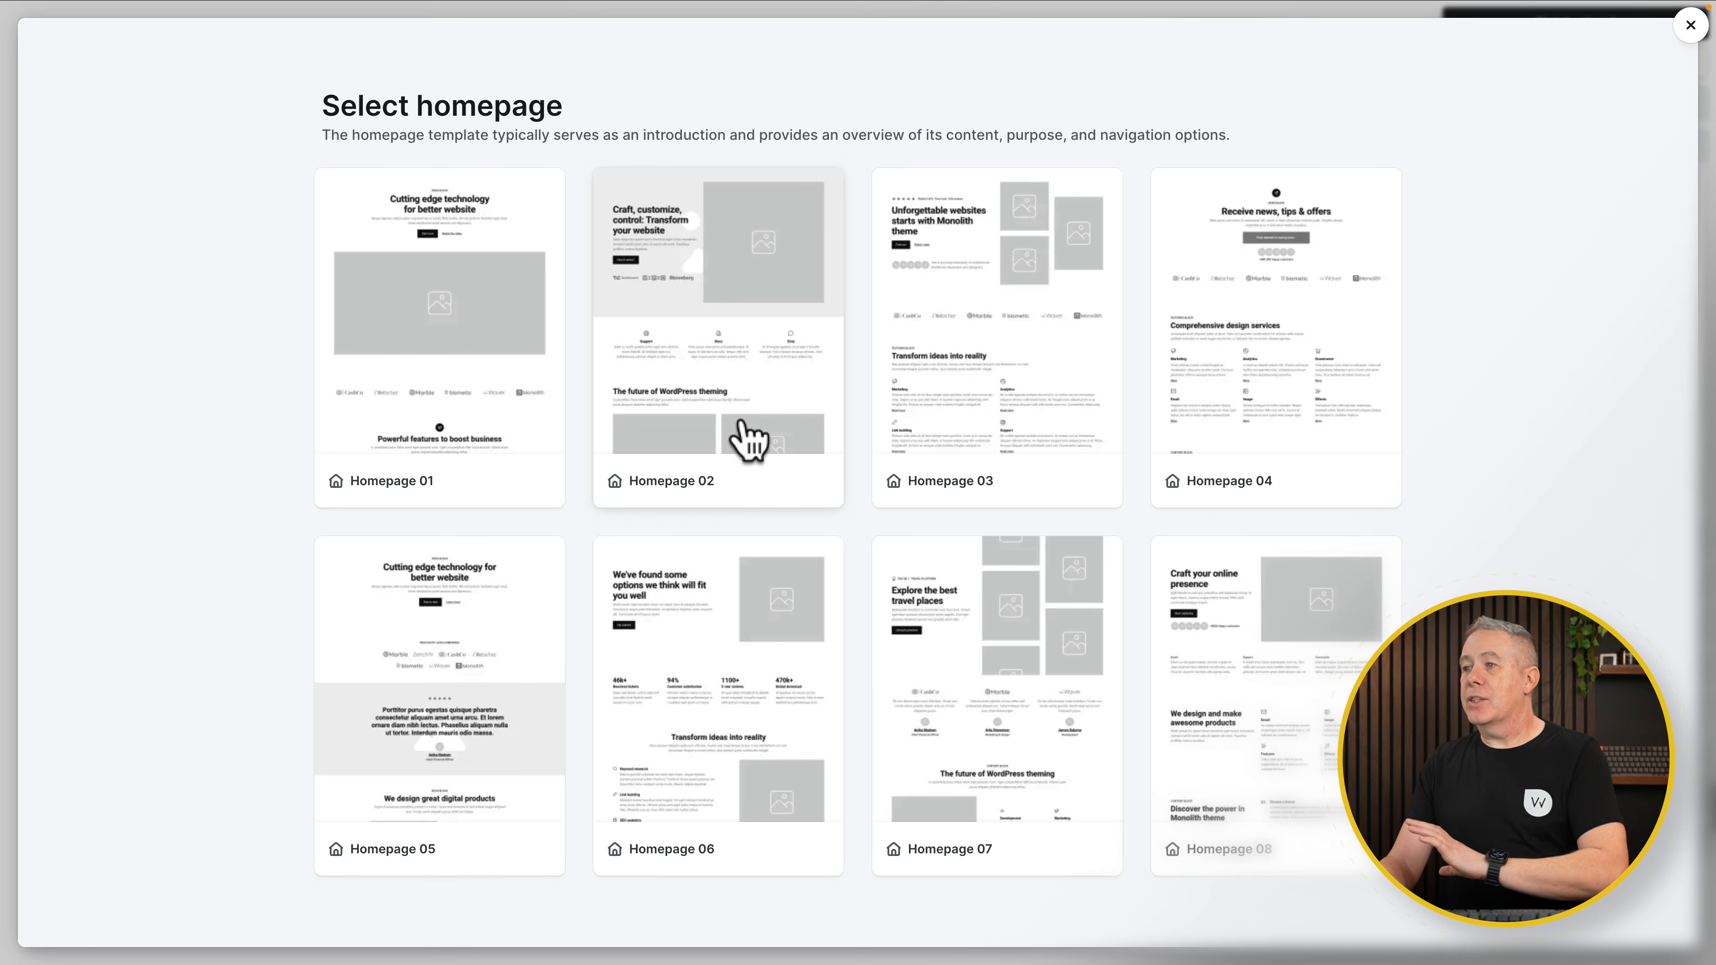
click(733, 355)
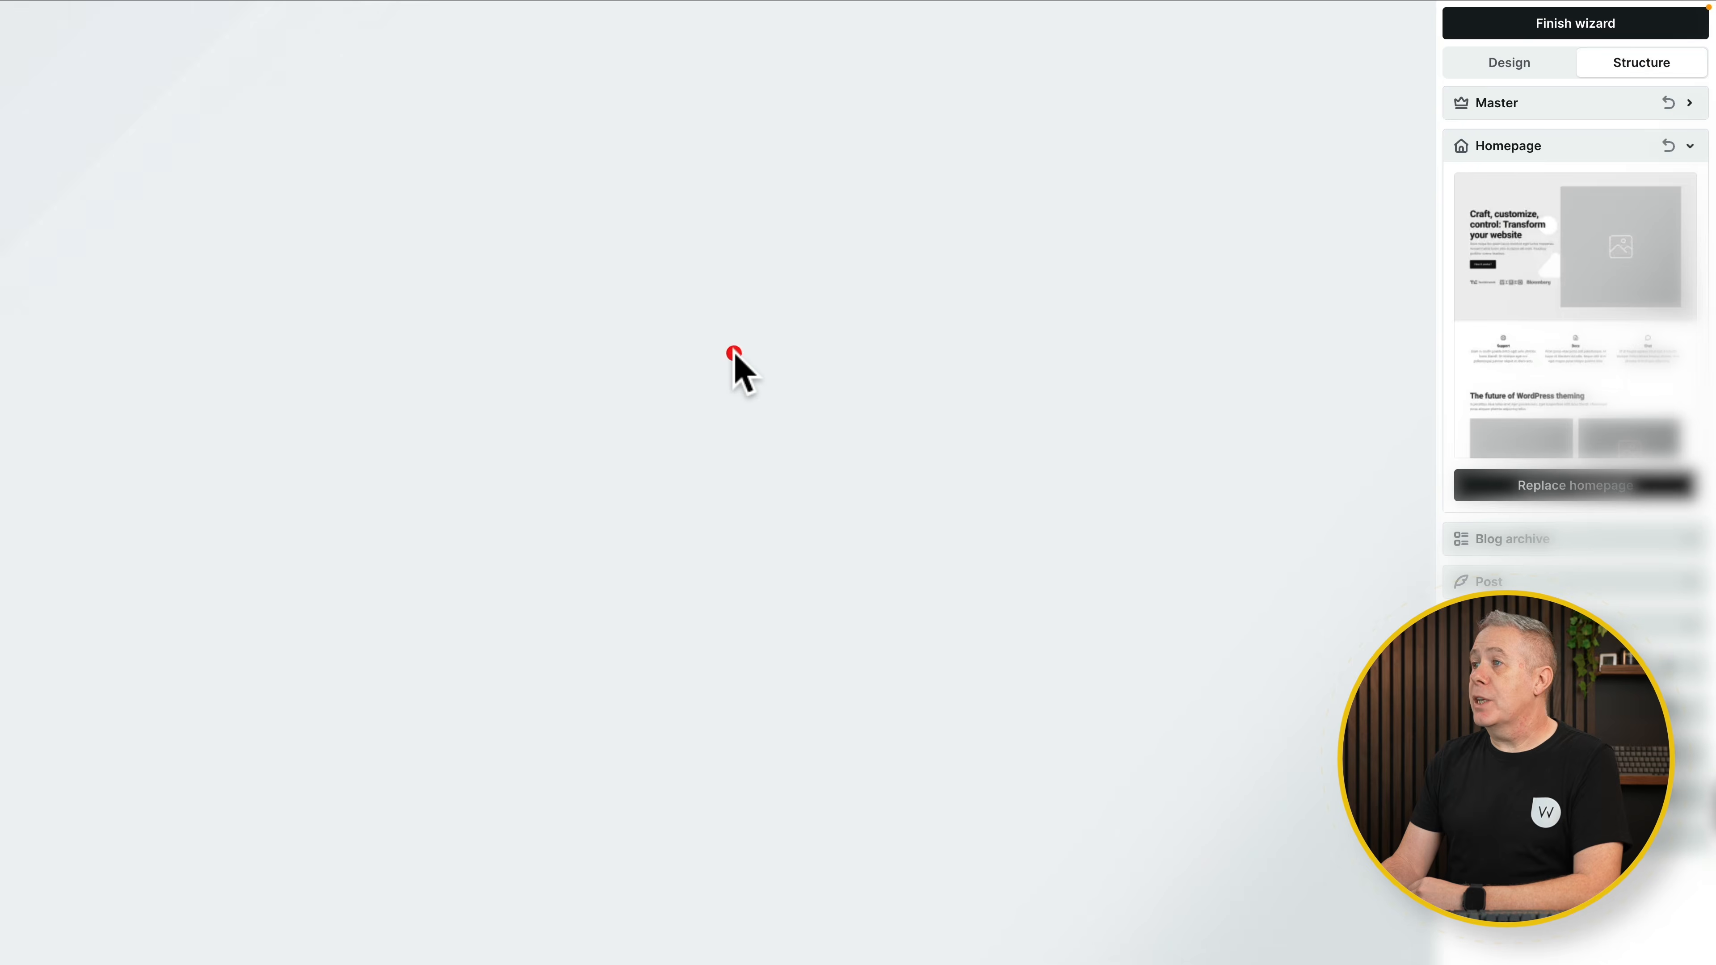
scroll(1041, 540, down, 10)
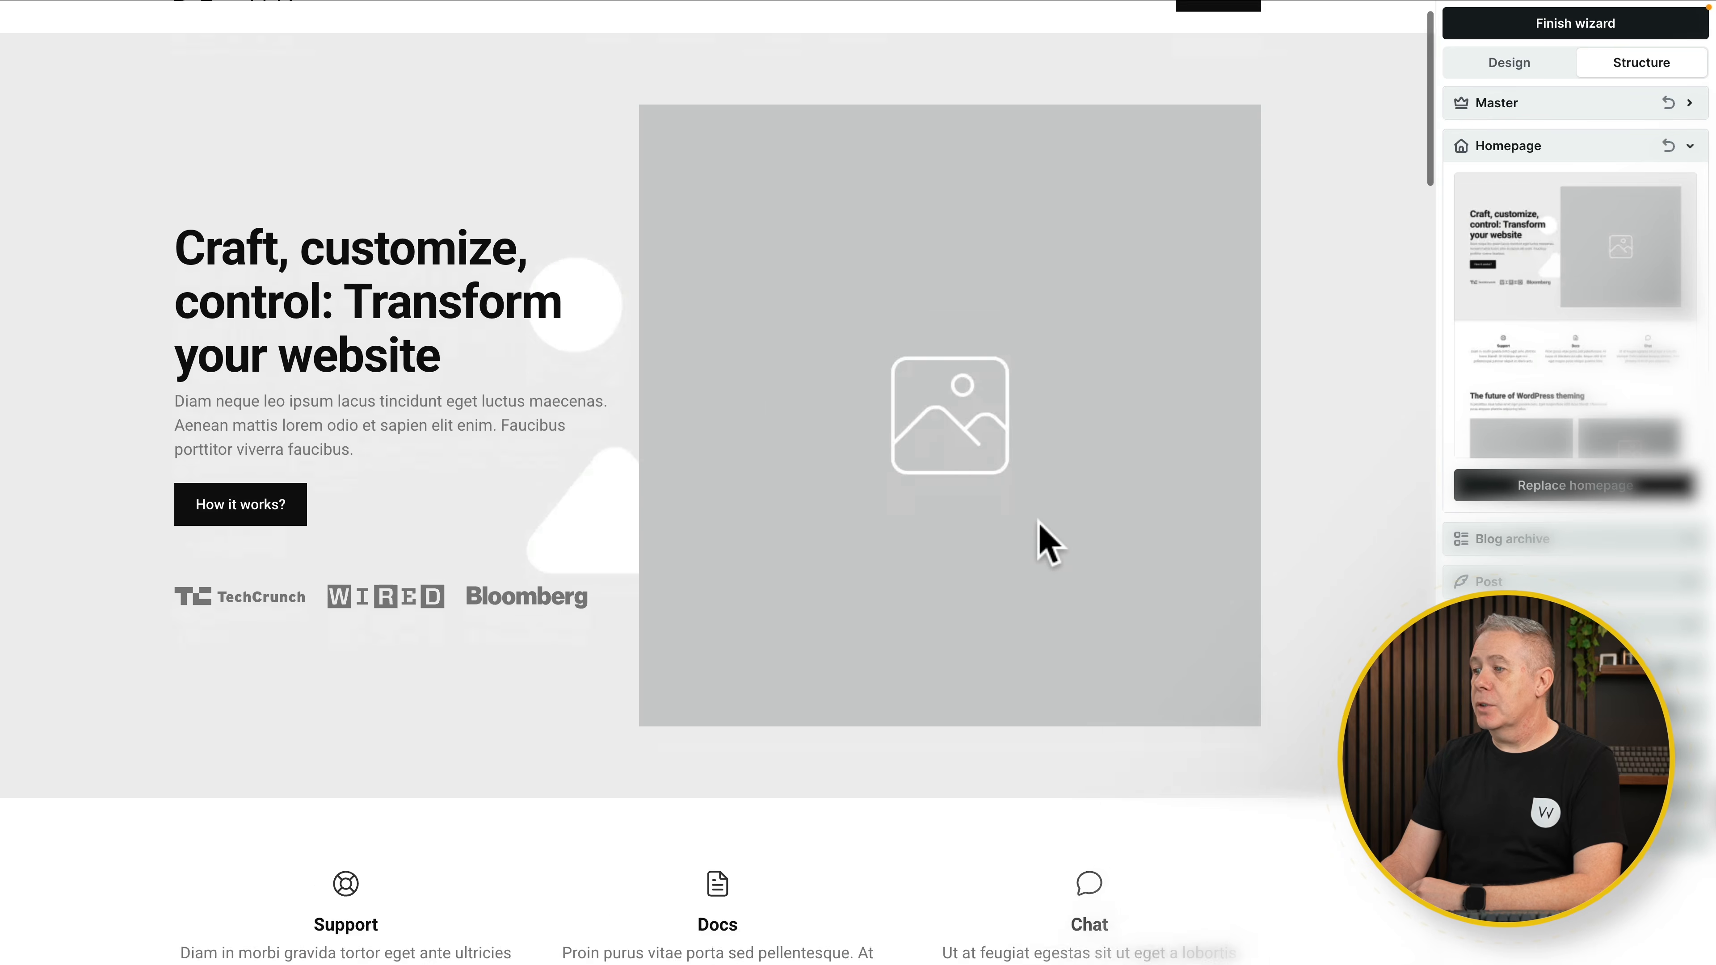
scroll(1041, 540, up, 10)
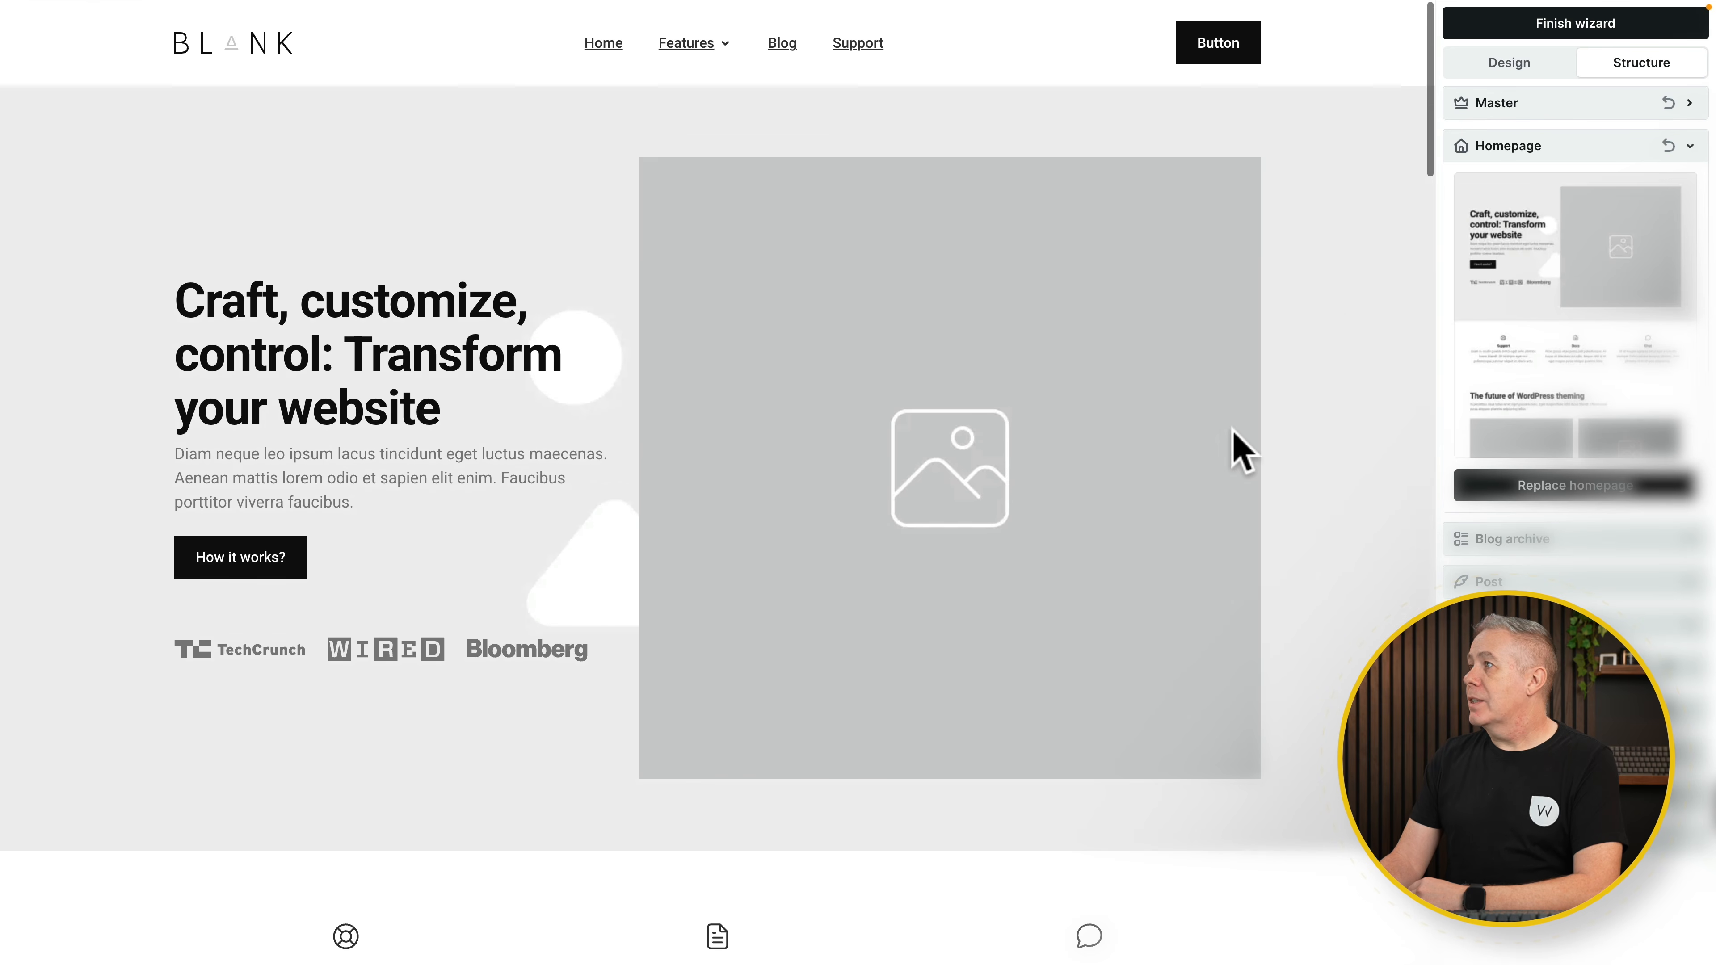
Step: Check the homepage display, Homepage and Posts page options in the design settings, and finish the setup wizard
click(1524, 63)
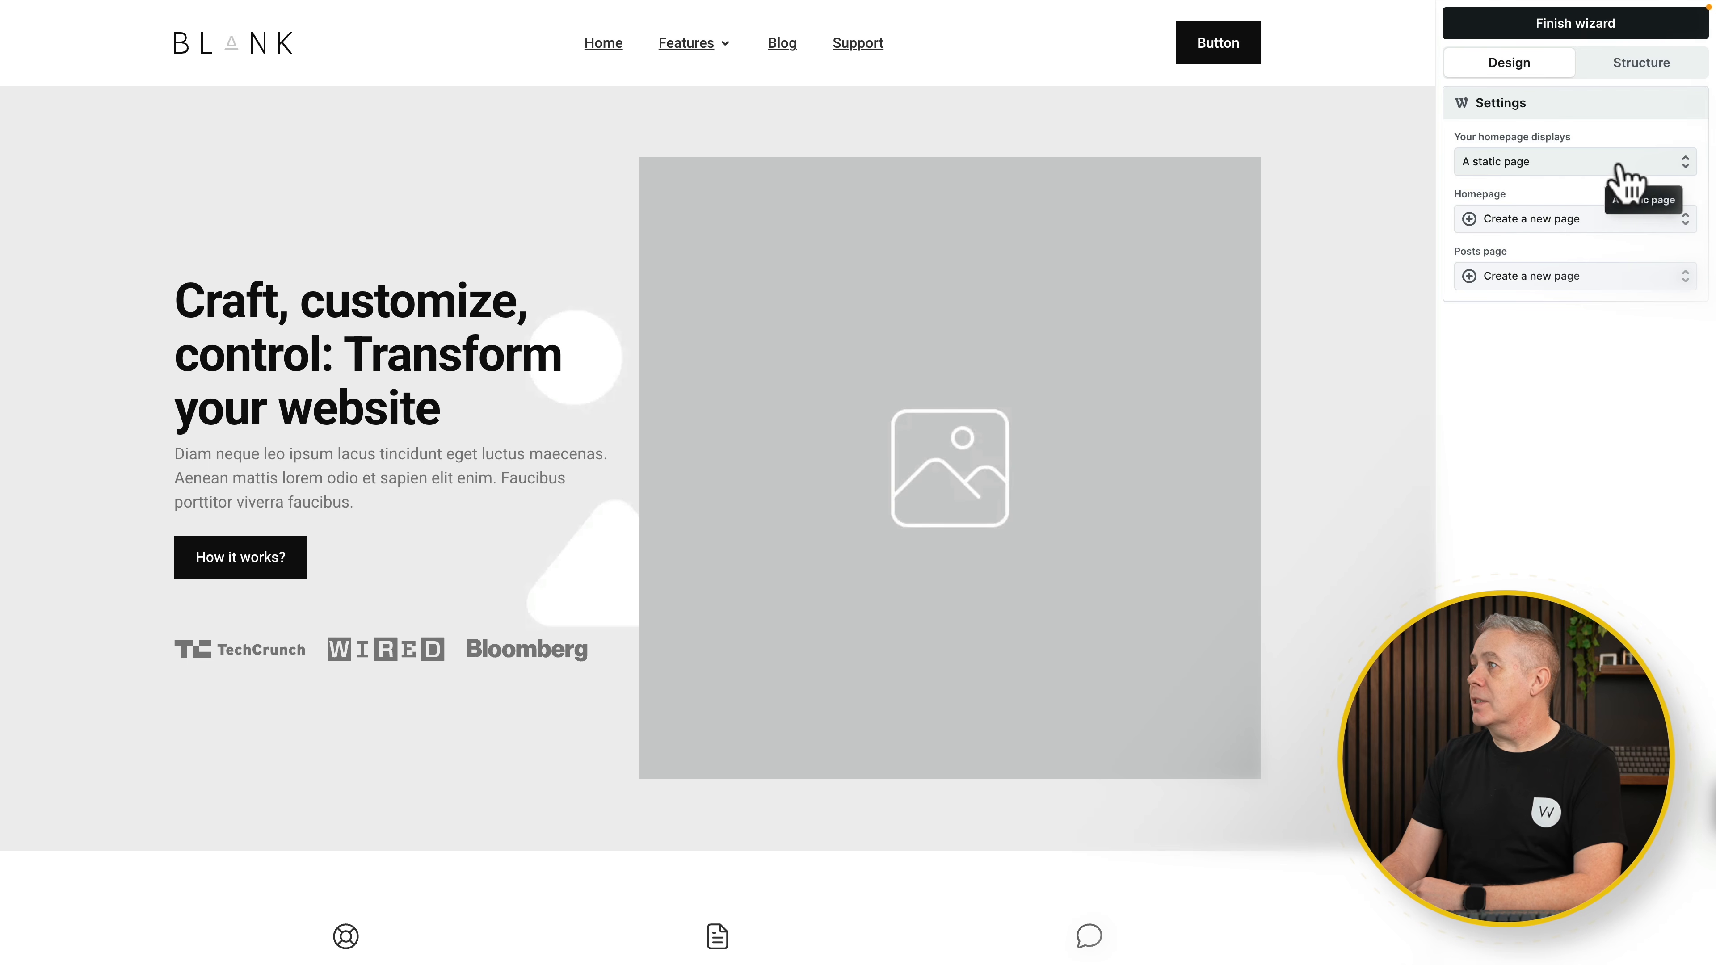
click(1668, 162)
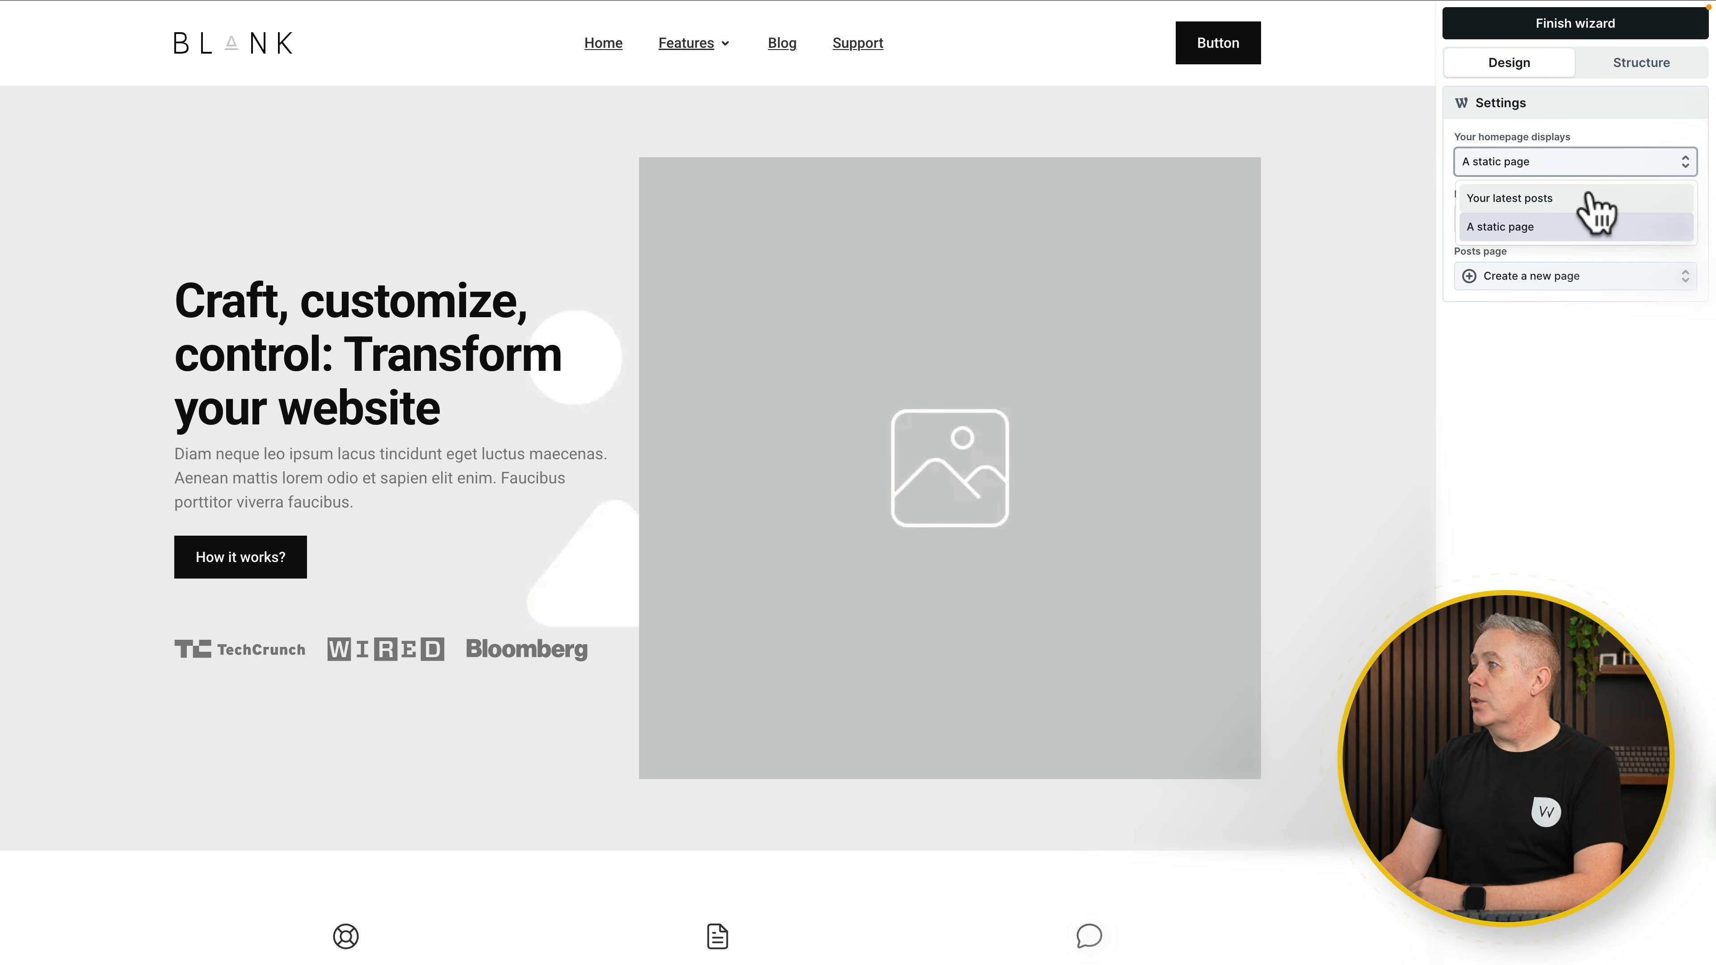
click(1564, 400)
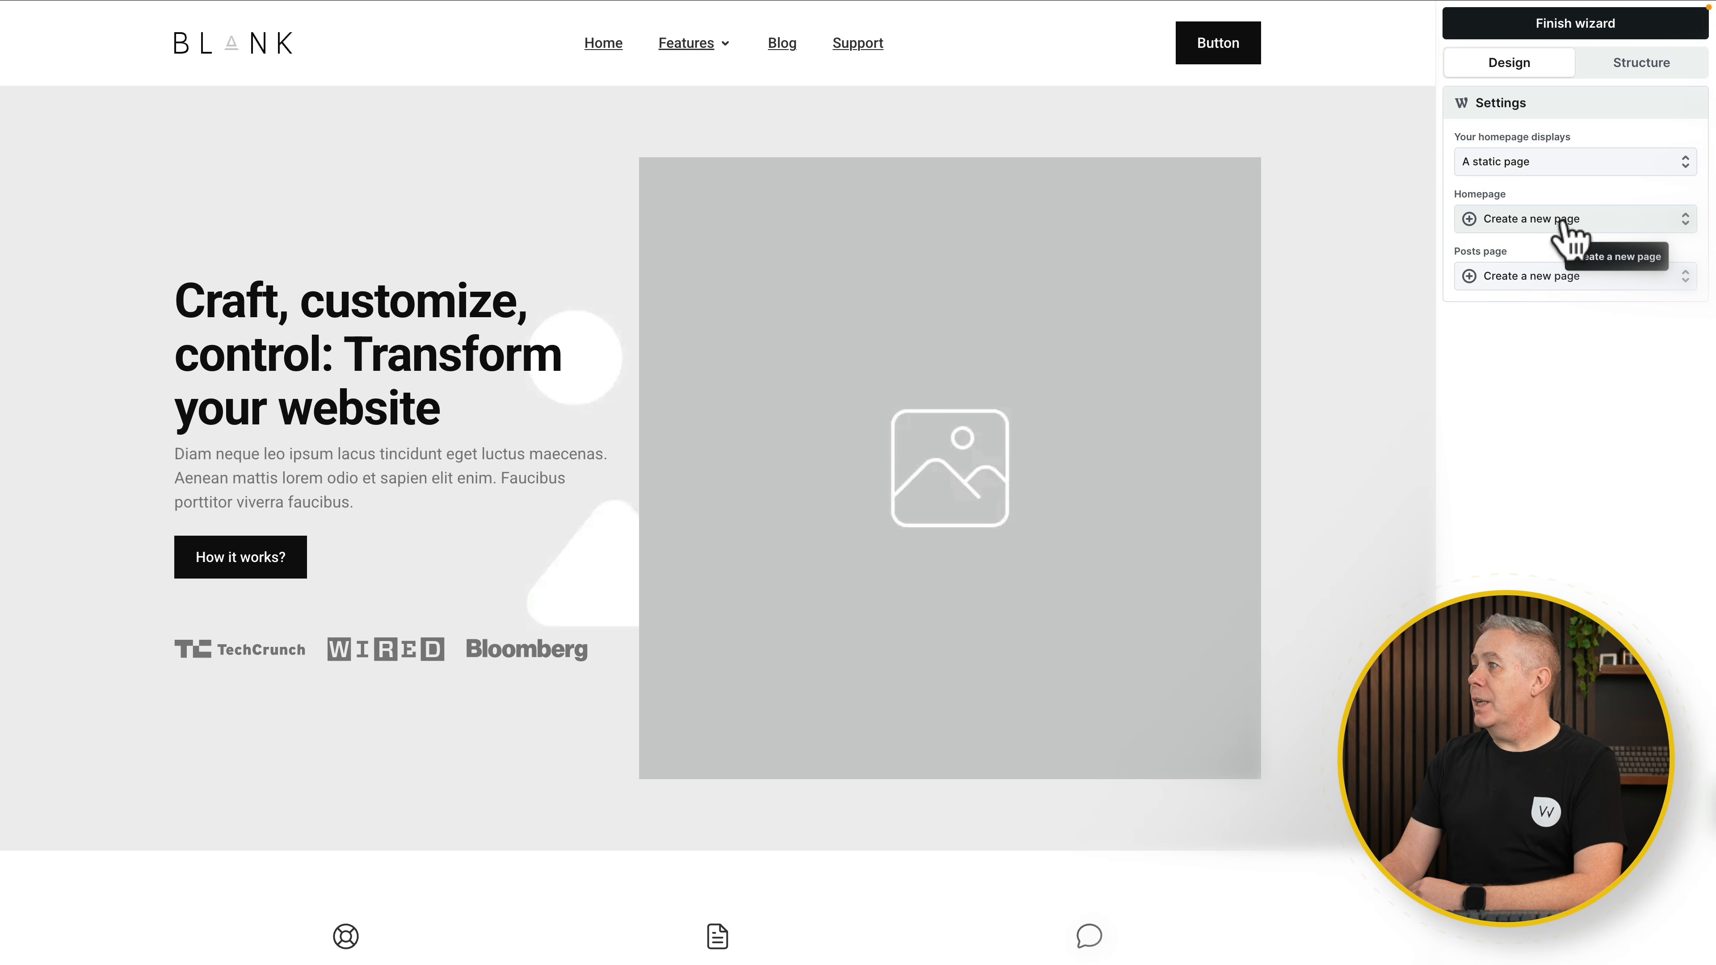
click(1563, 221)
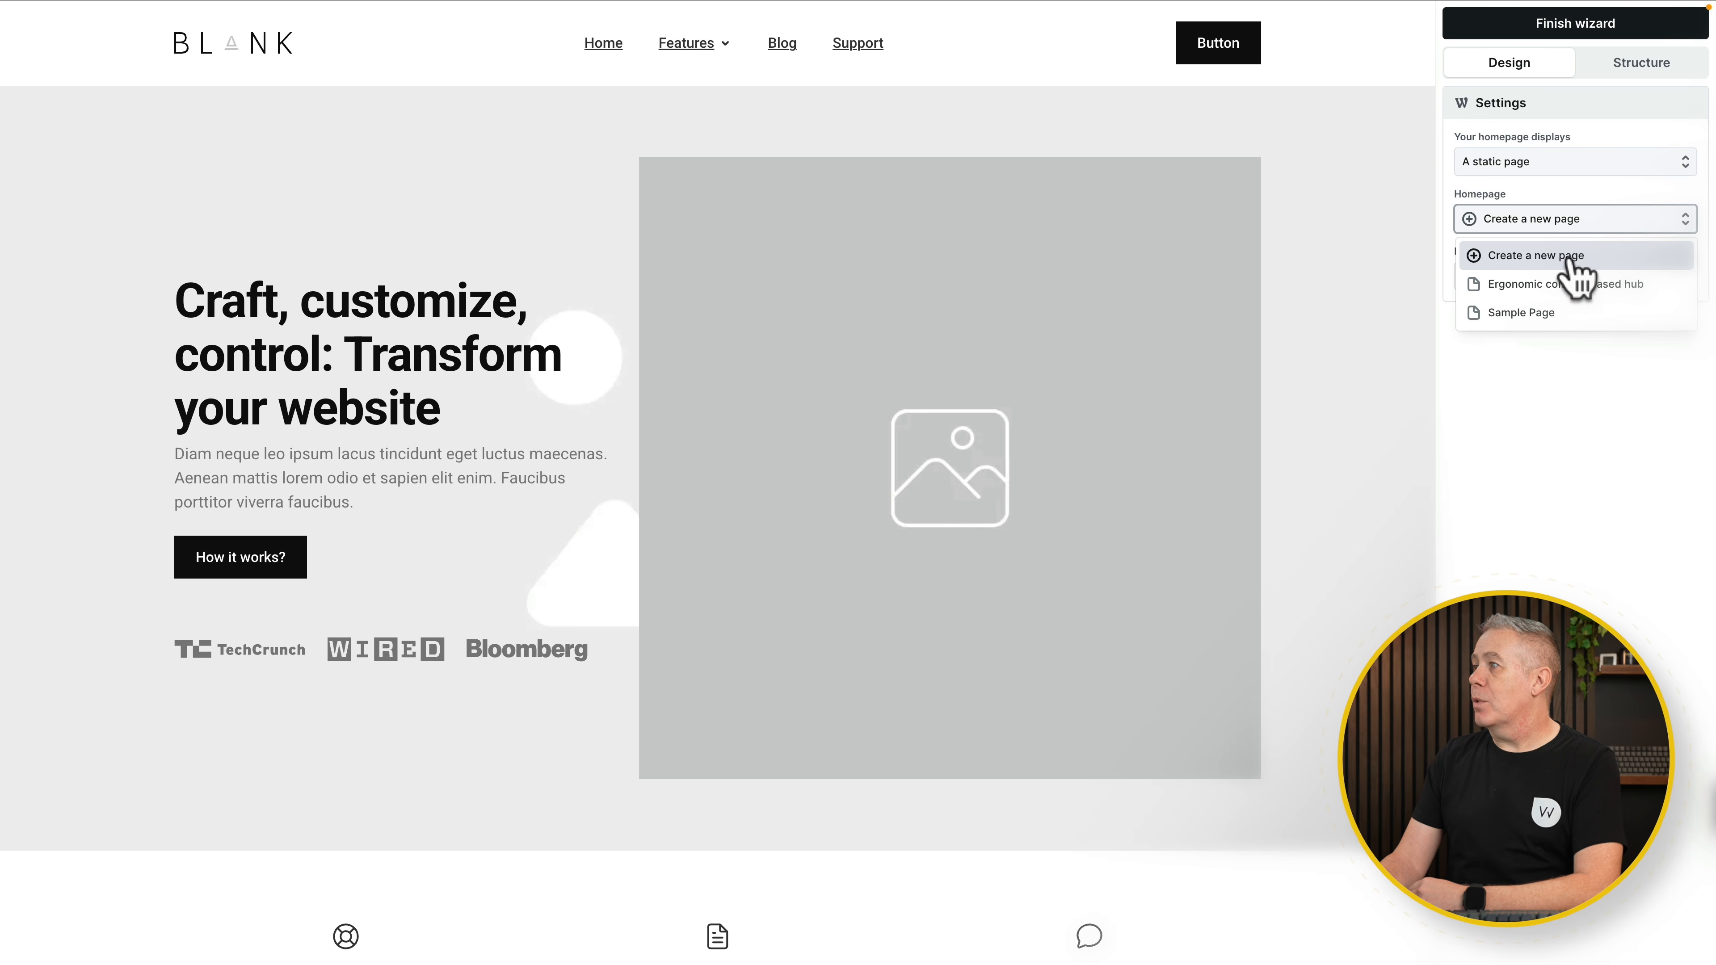
click(1549, 443)
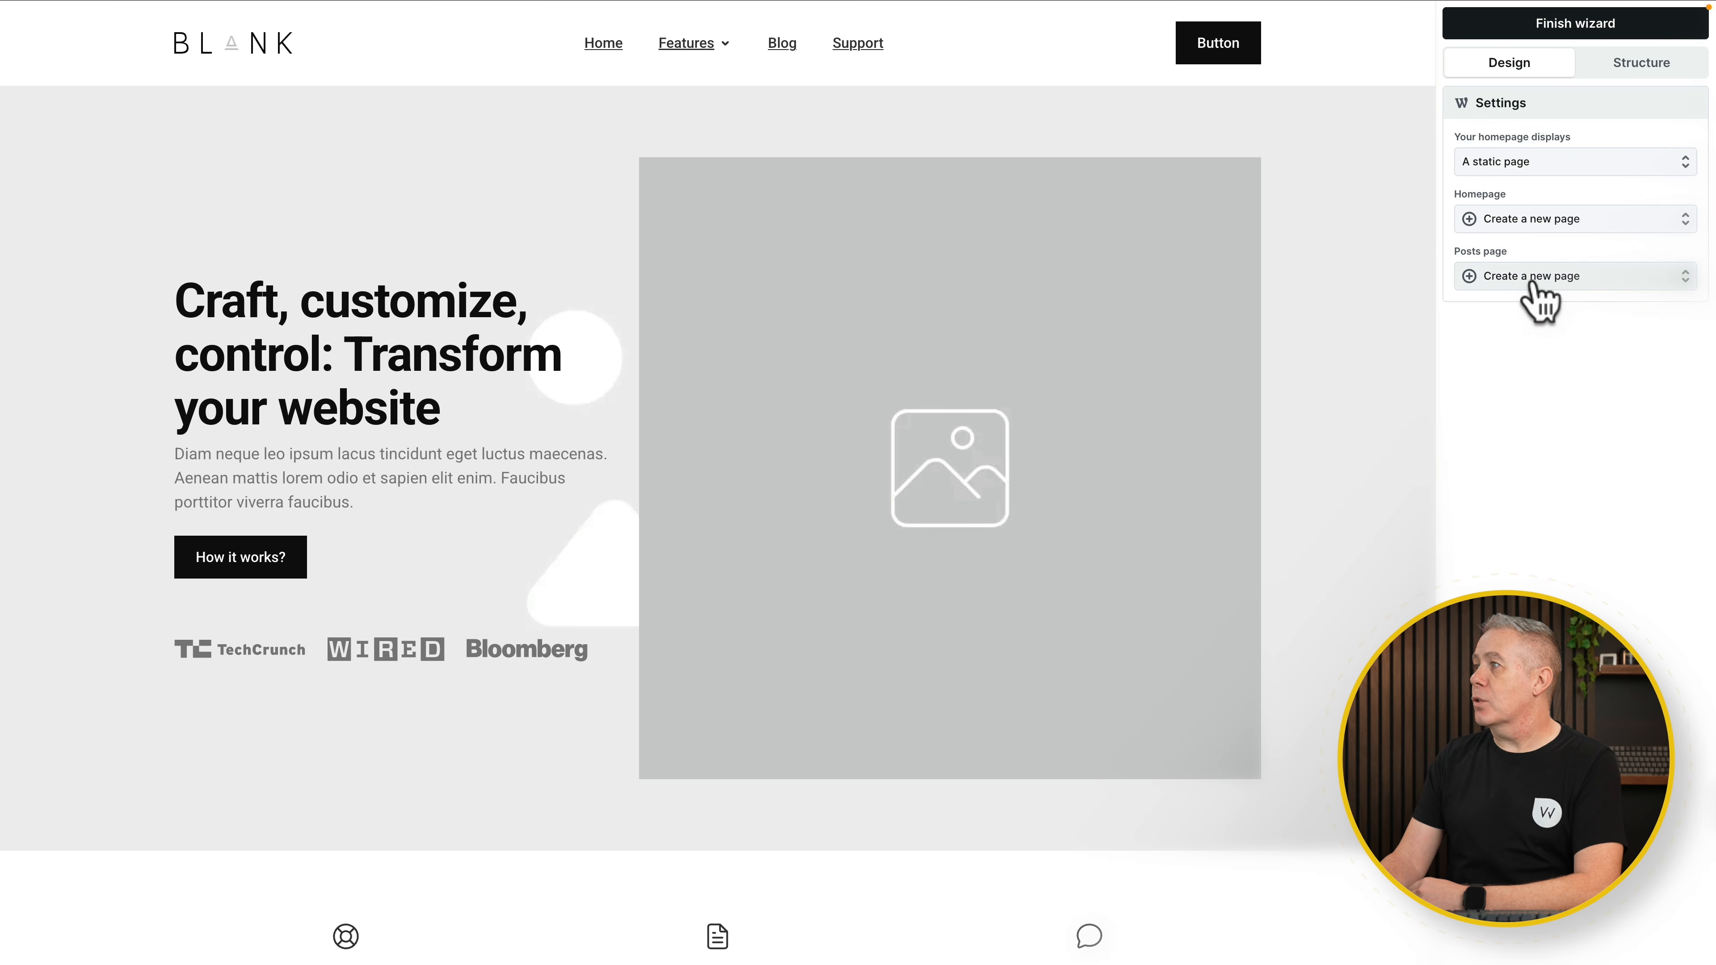
click(1594, 27)
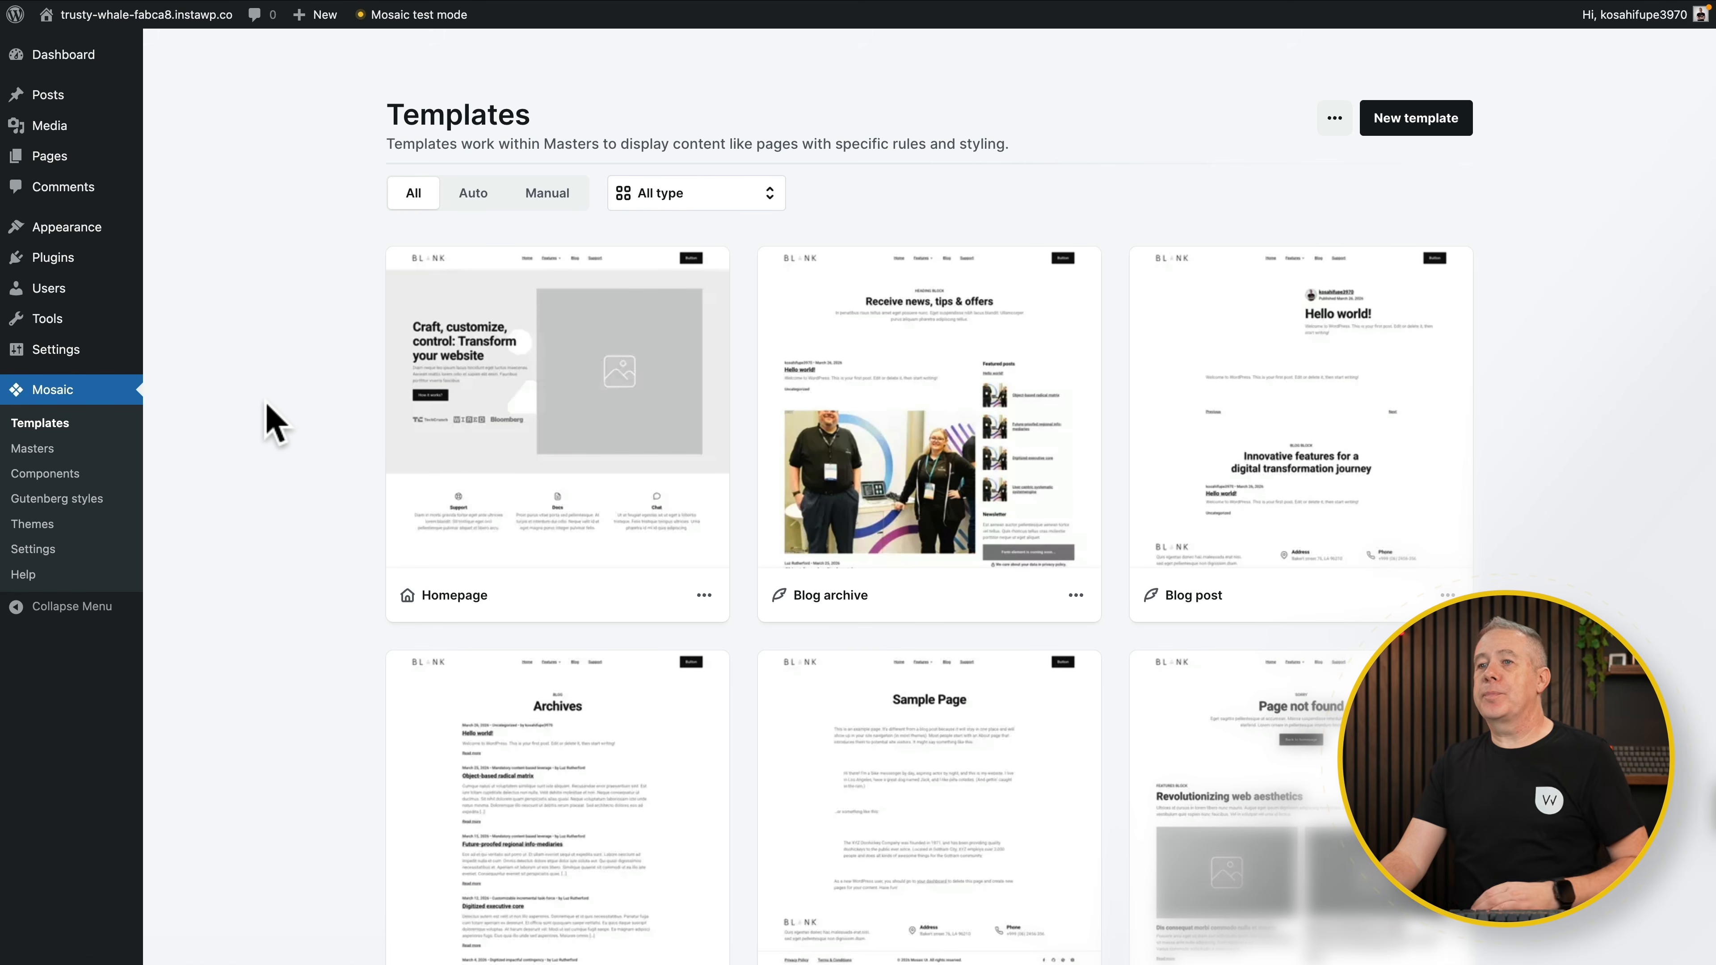
Step: Open the Master layout from the Masters list in the editor and select its upper footer section
click(46, 447)
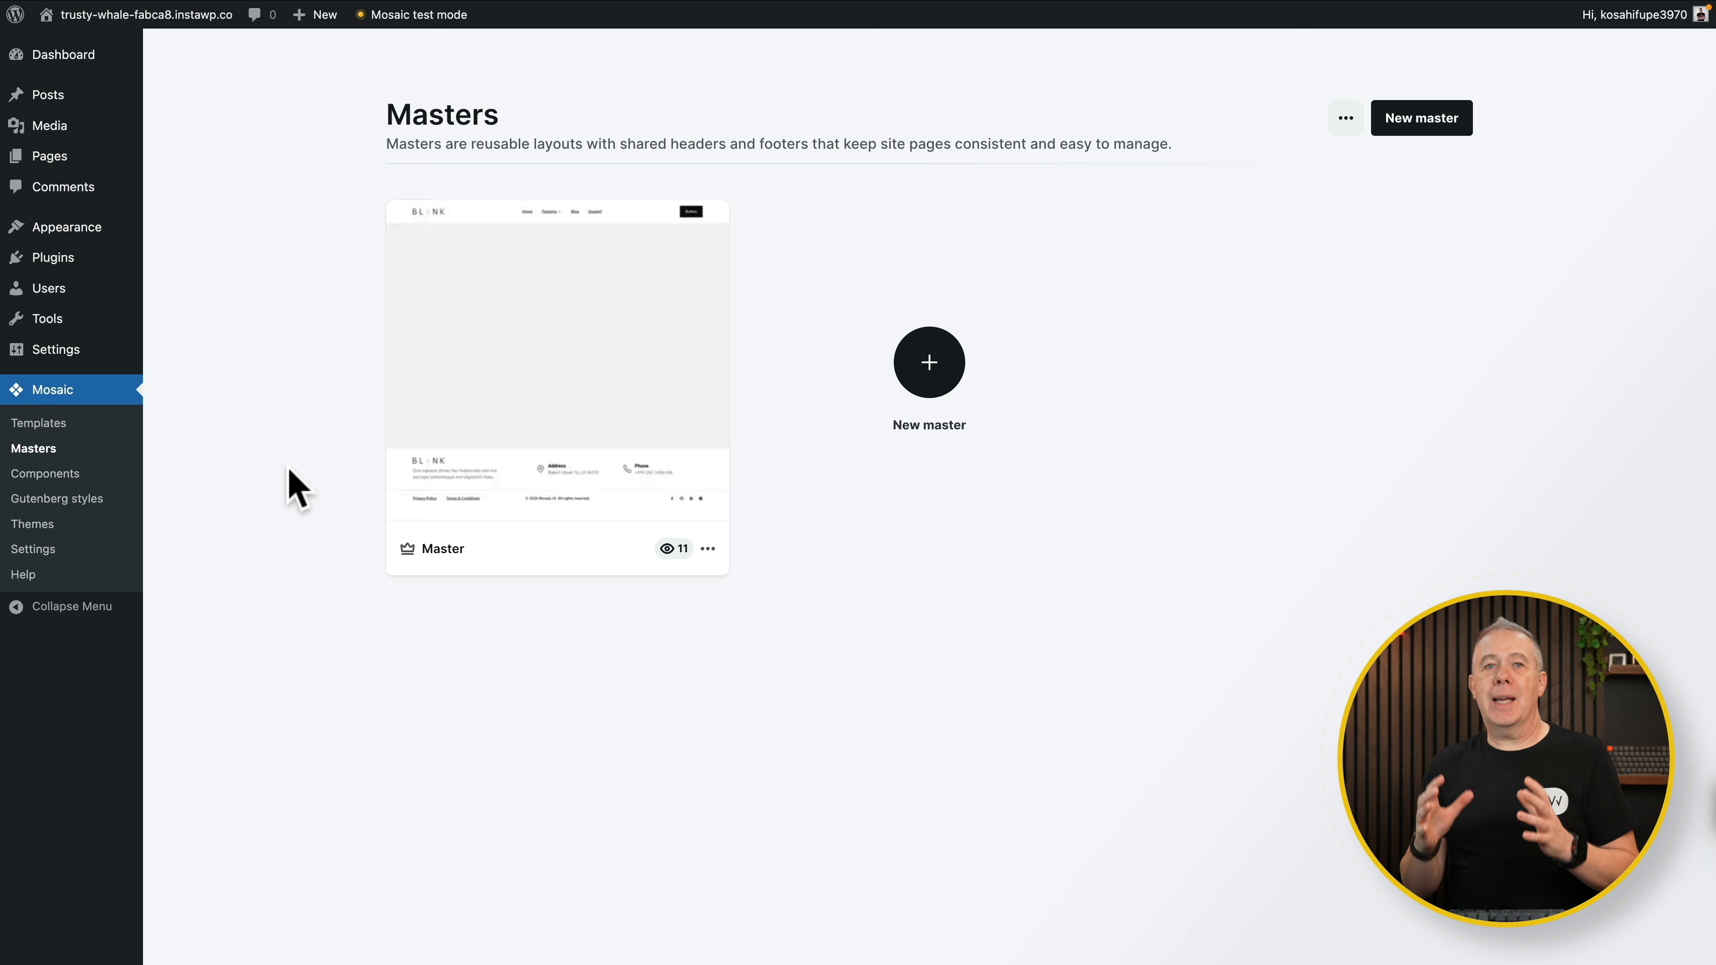
click(581, 406)
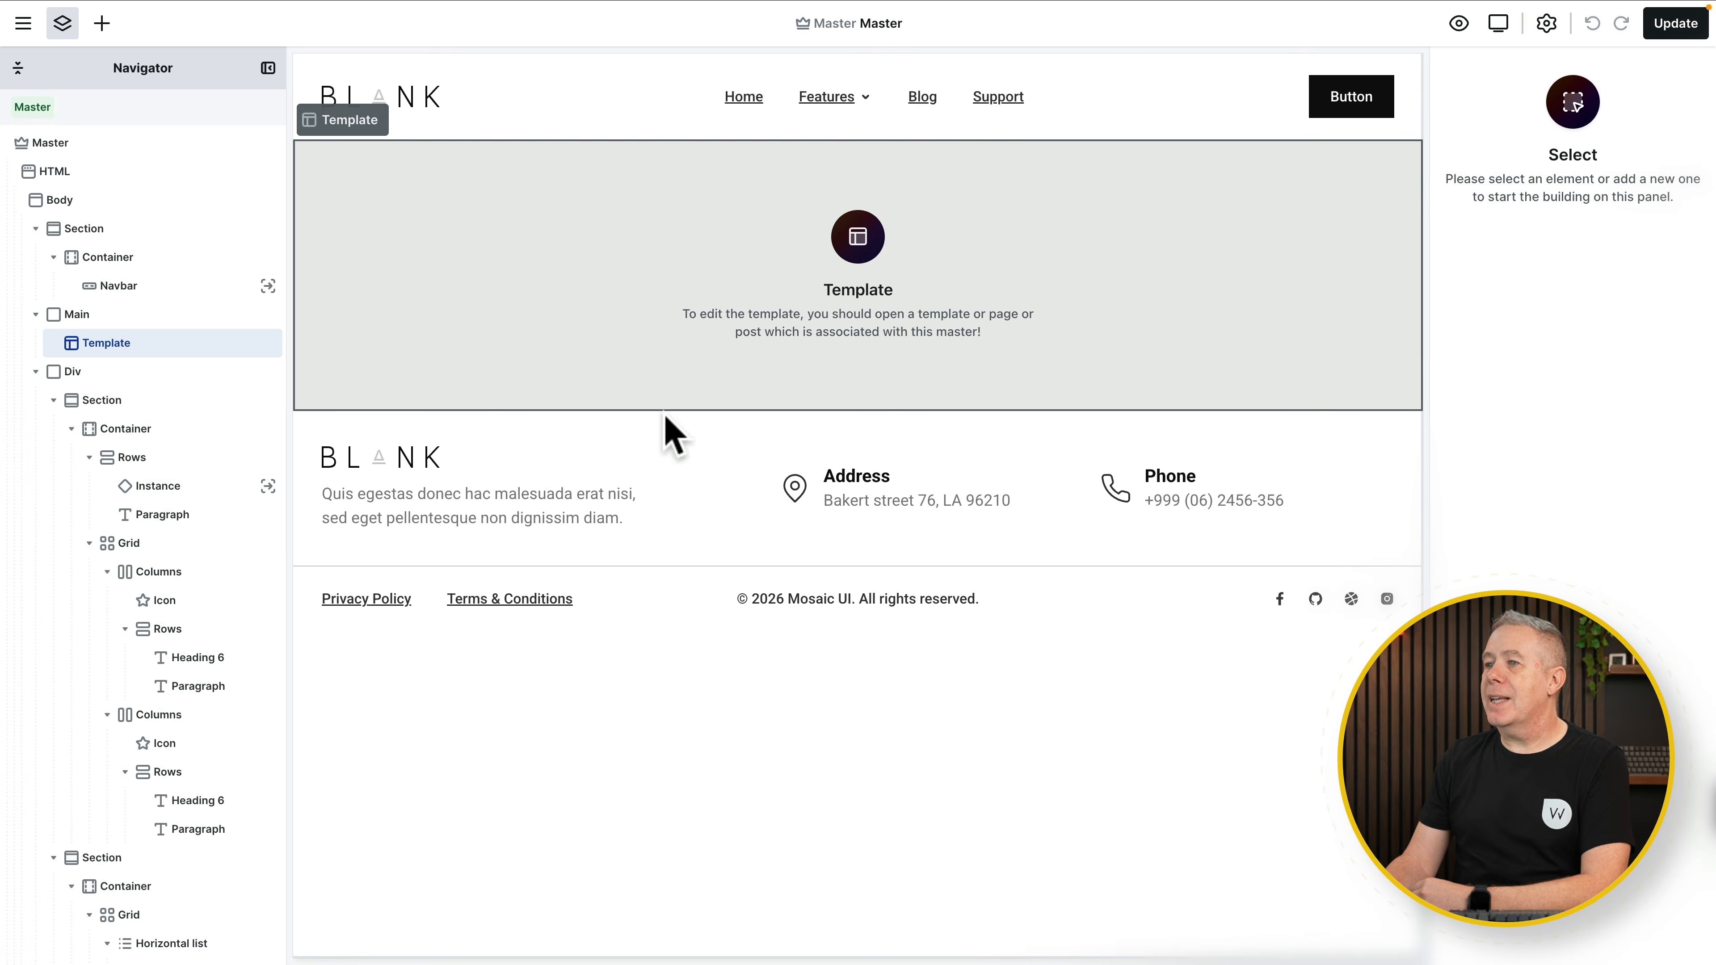
click(592, 430)
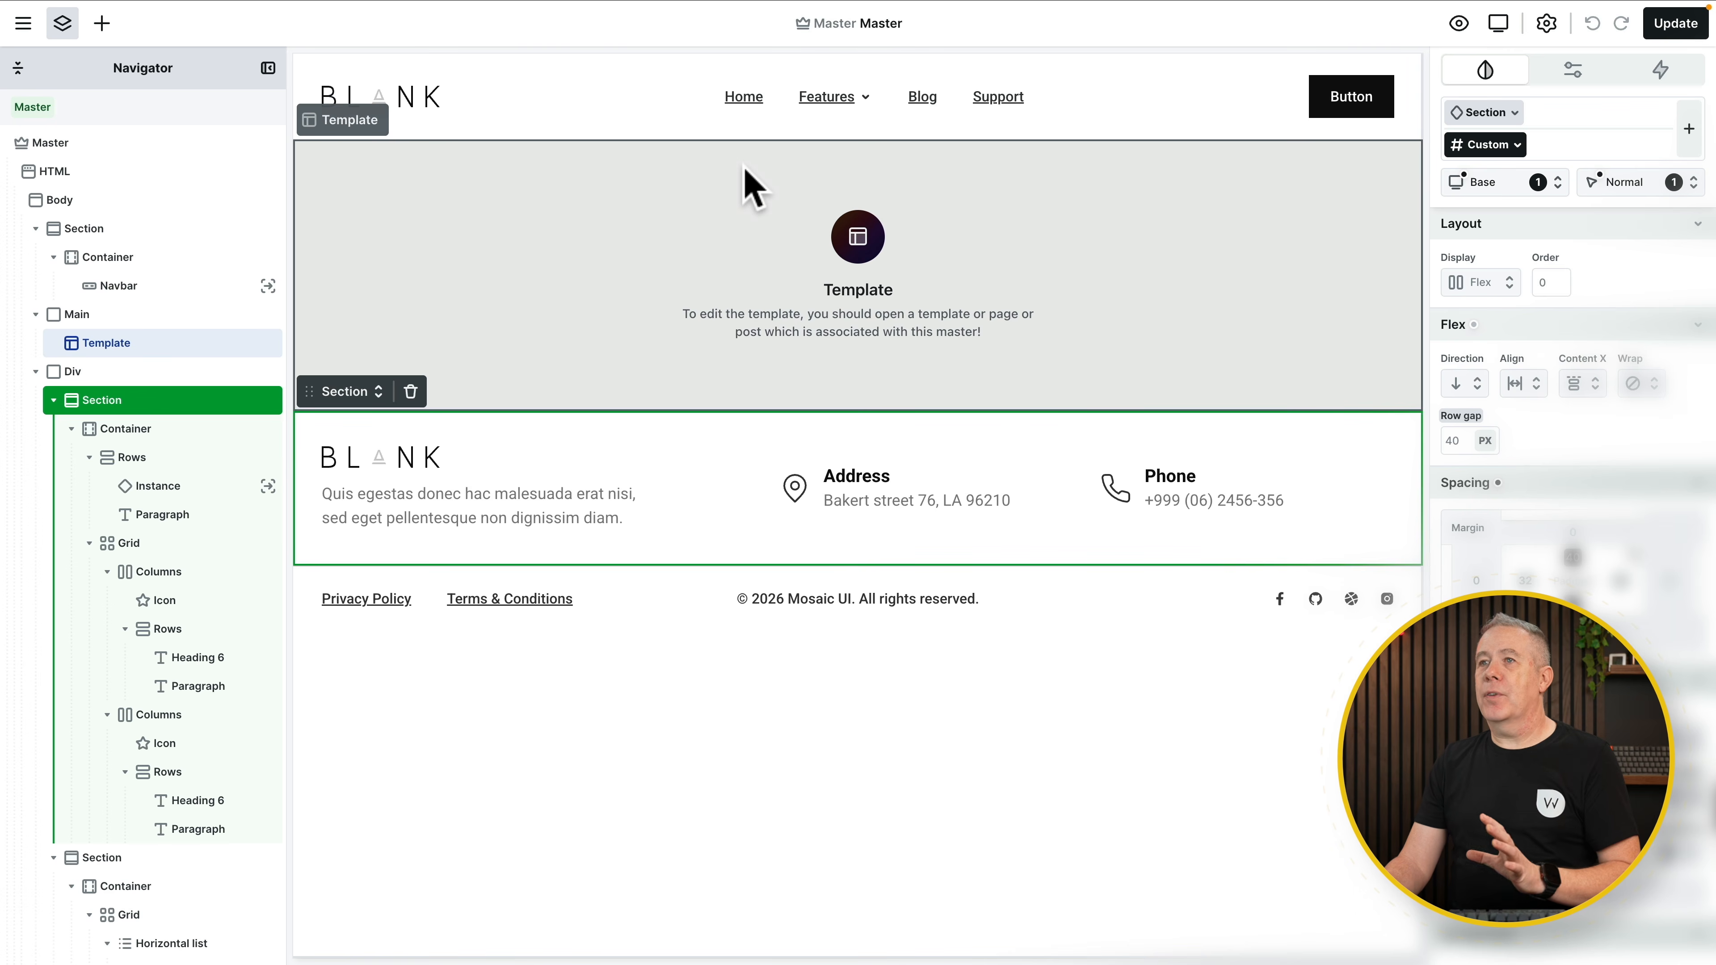
Step: Return to the Templates list and examine its type filter and additional template options
click(23, 22)
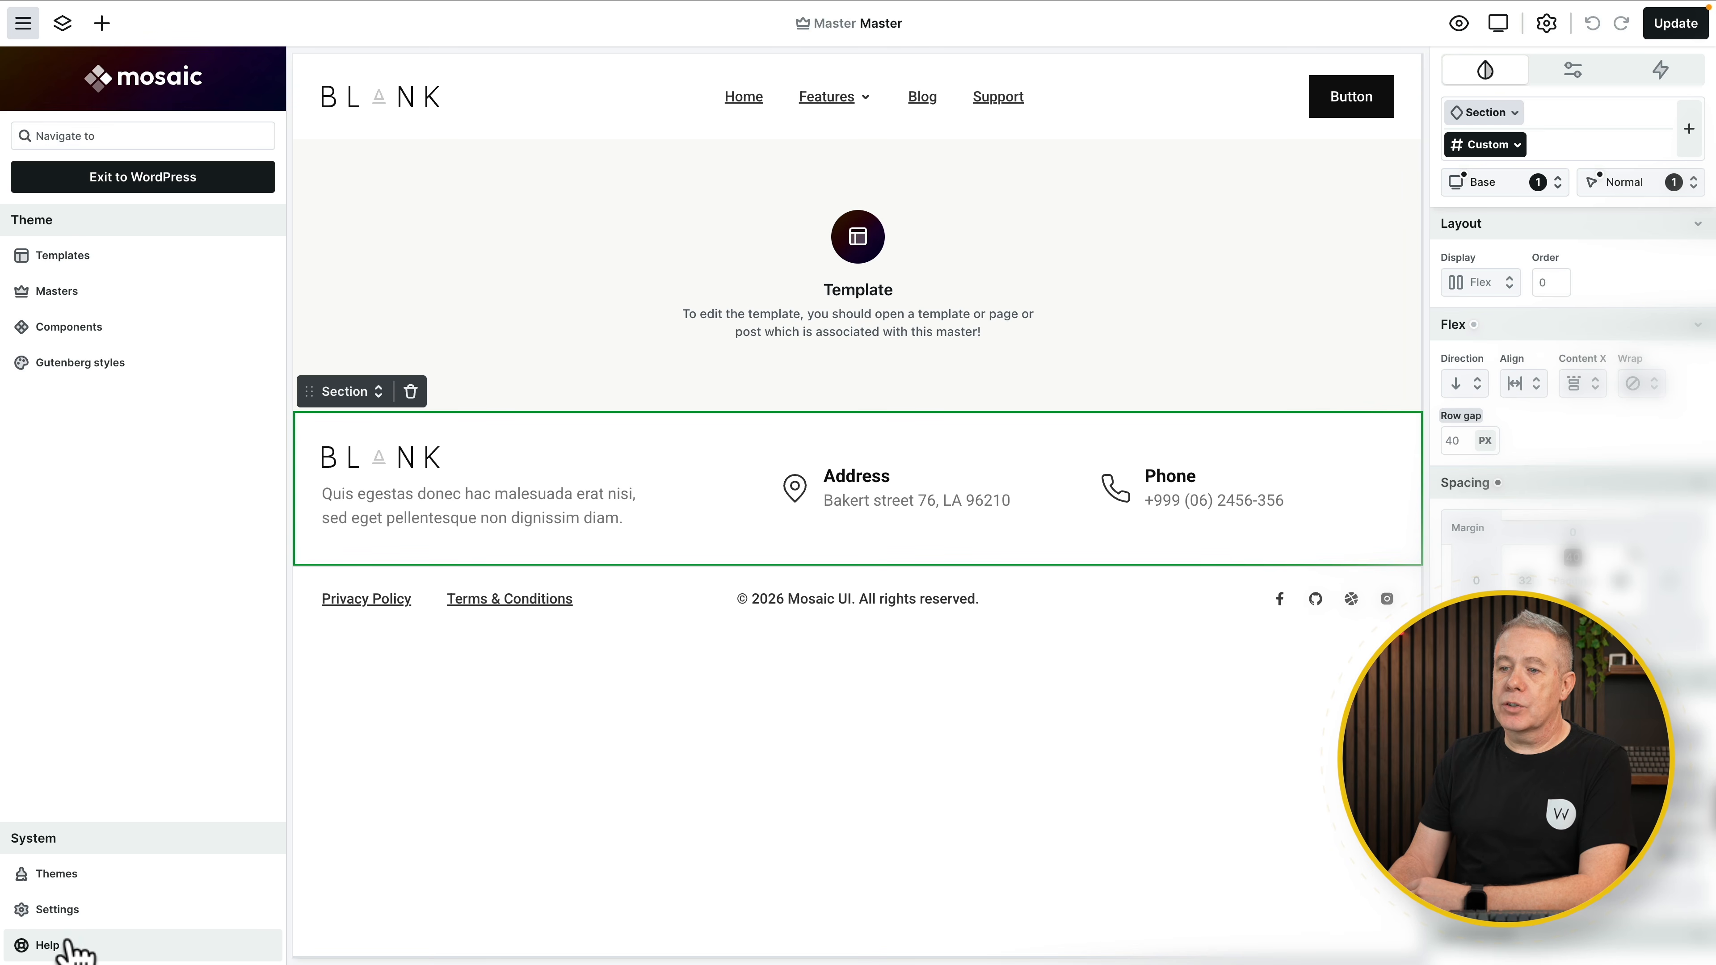
click(82, 260)
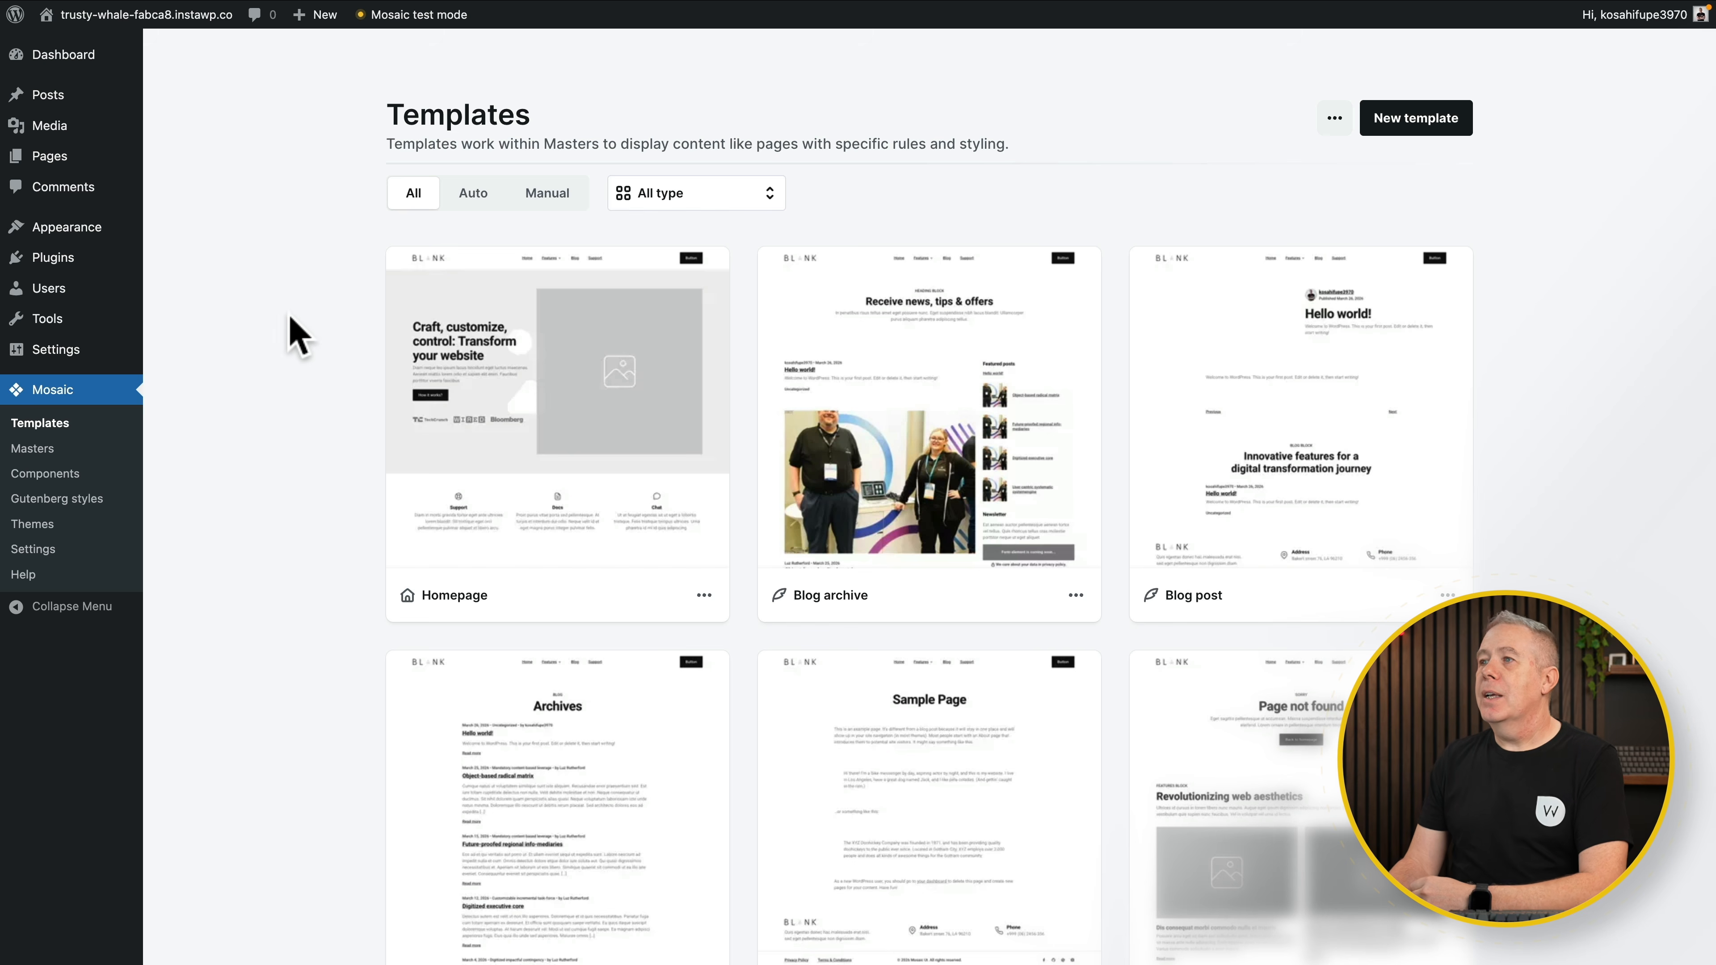
click(762, 196)
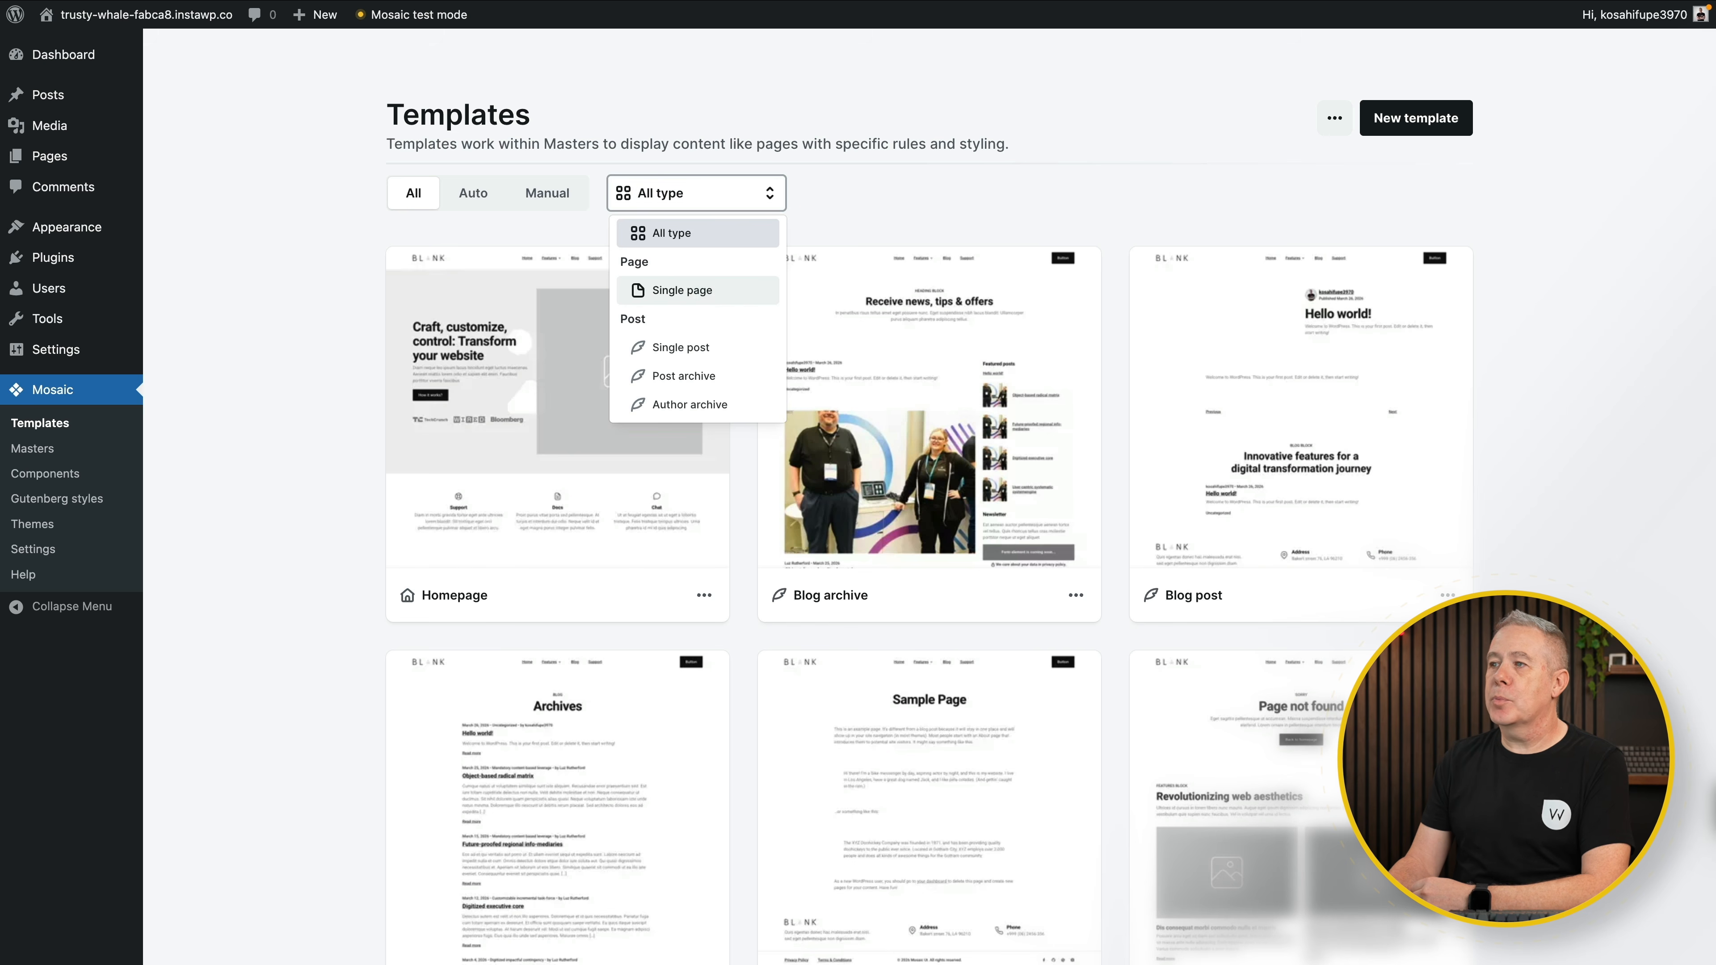
click(871, 215)
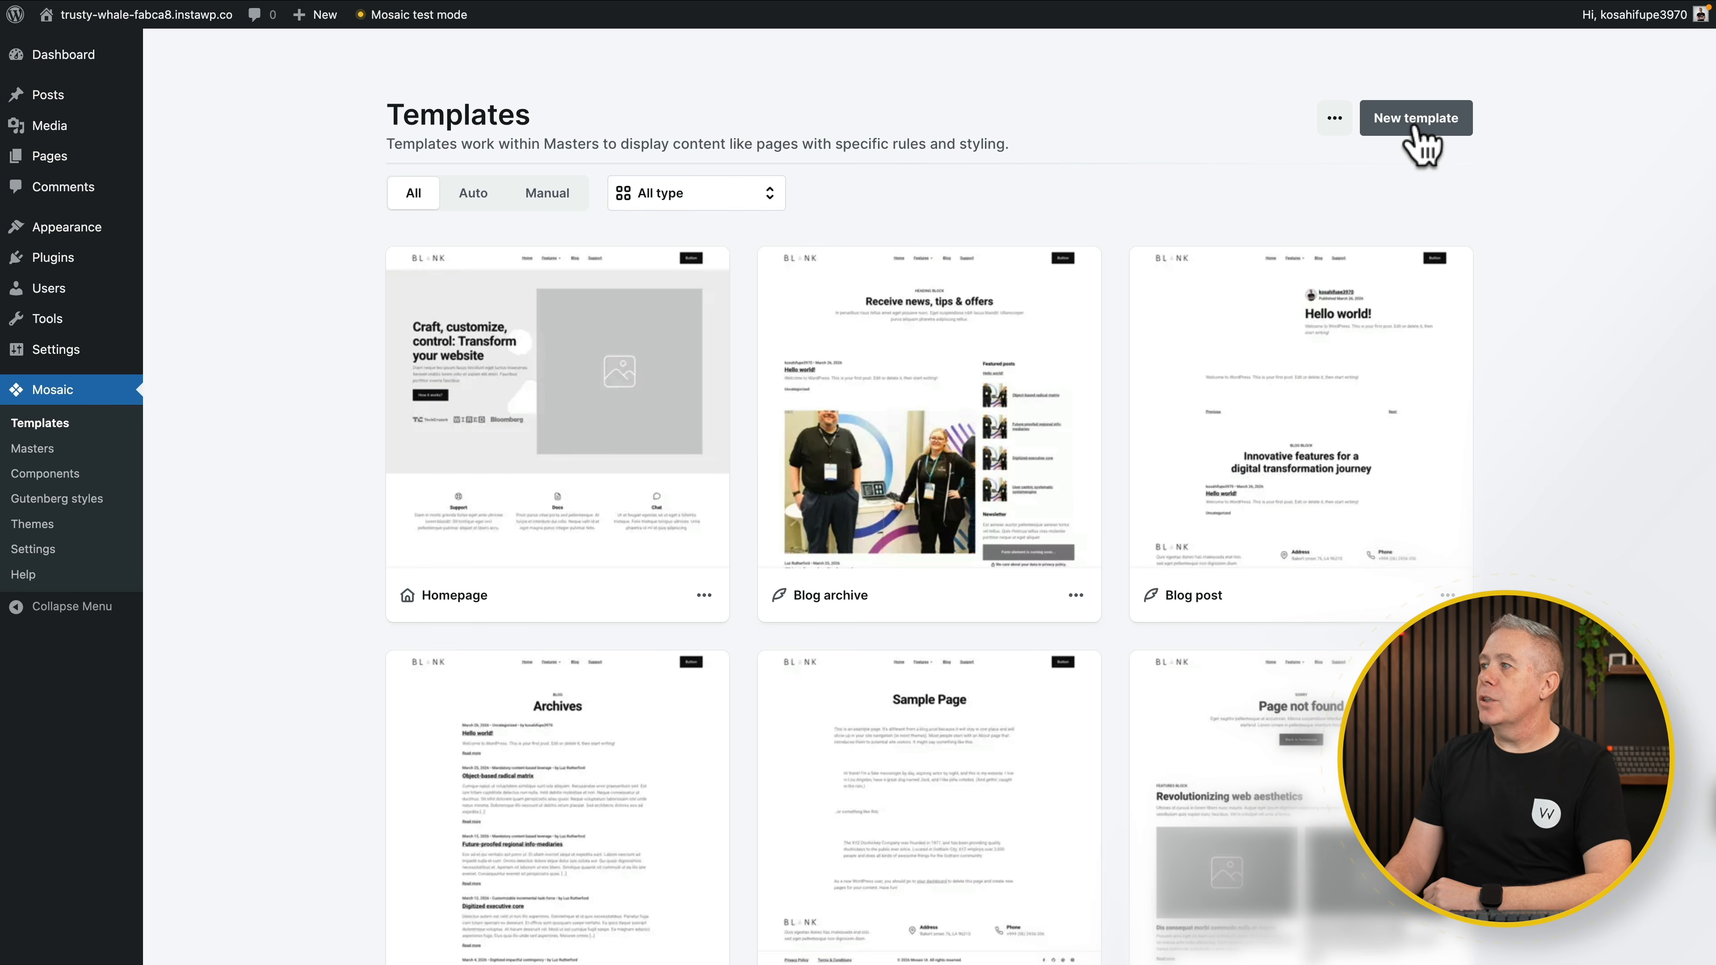
click(1332, 118)
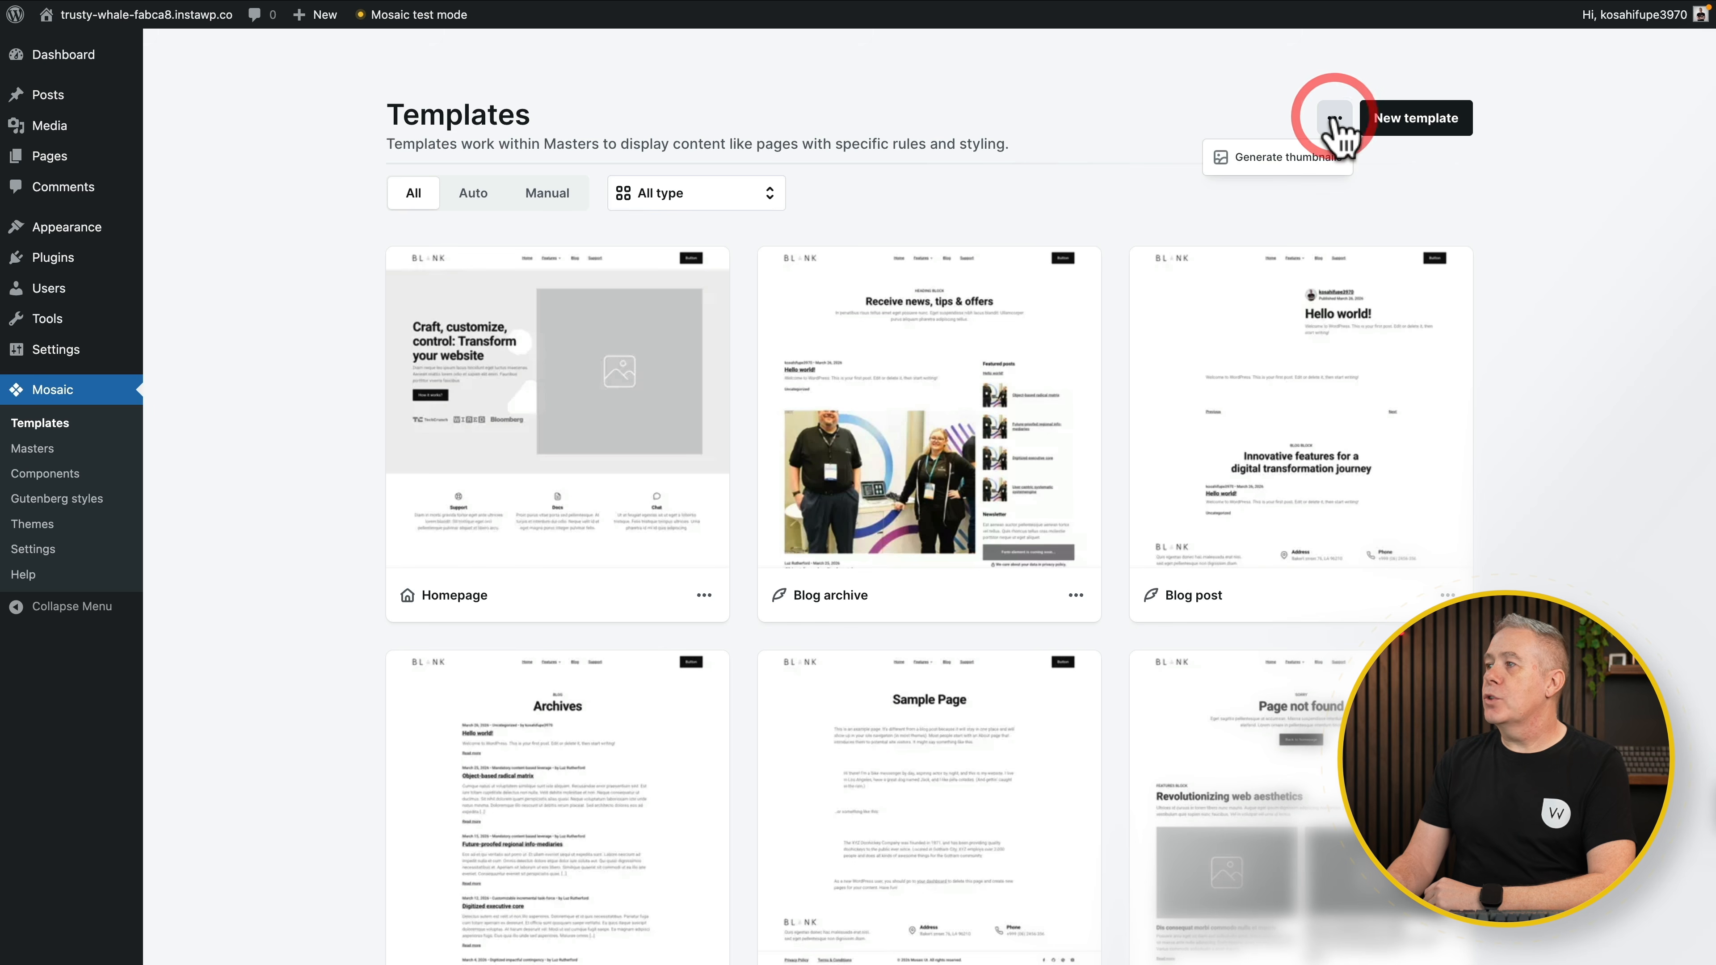
click(1095, 165)
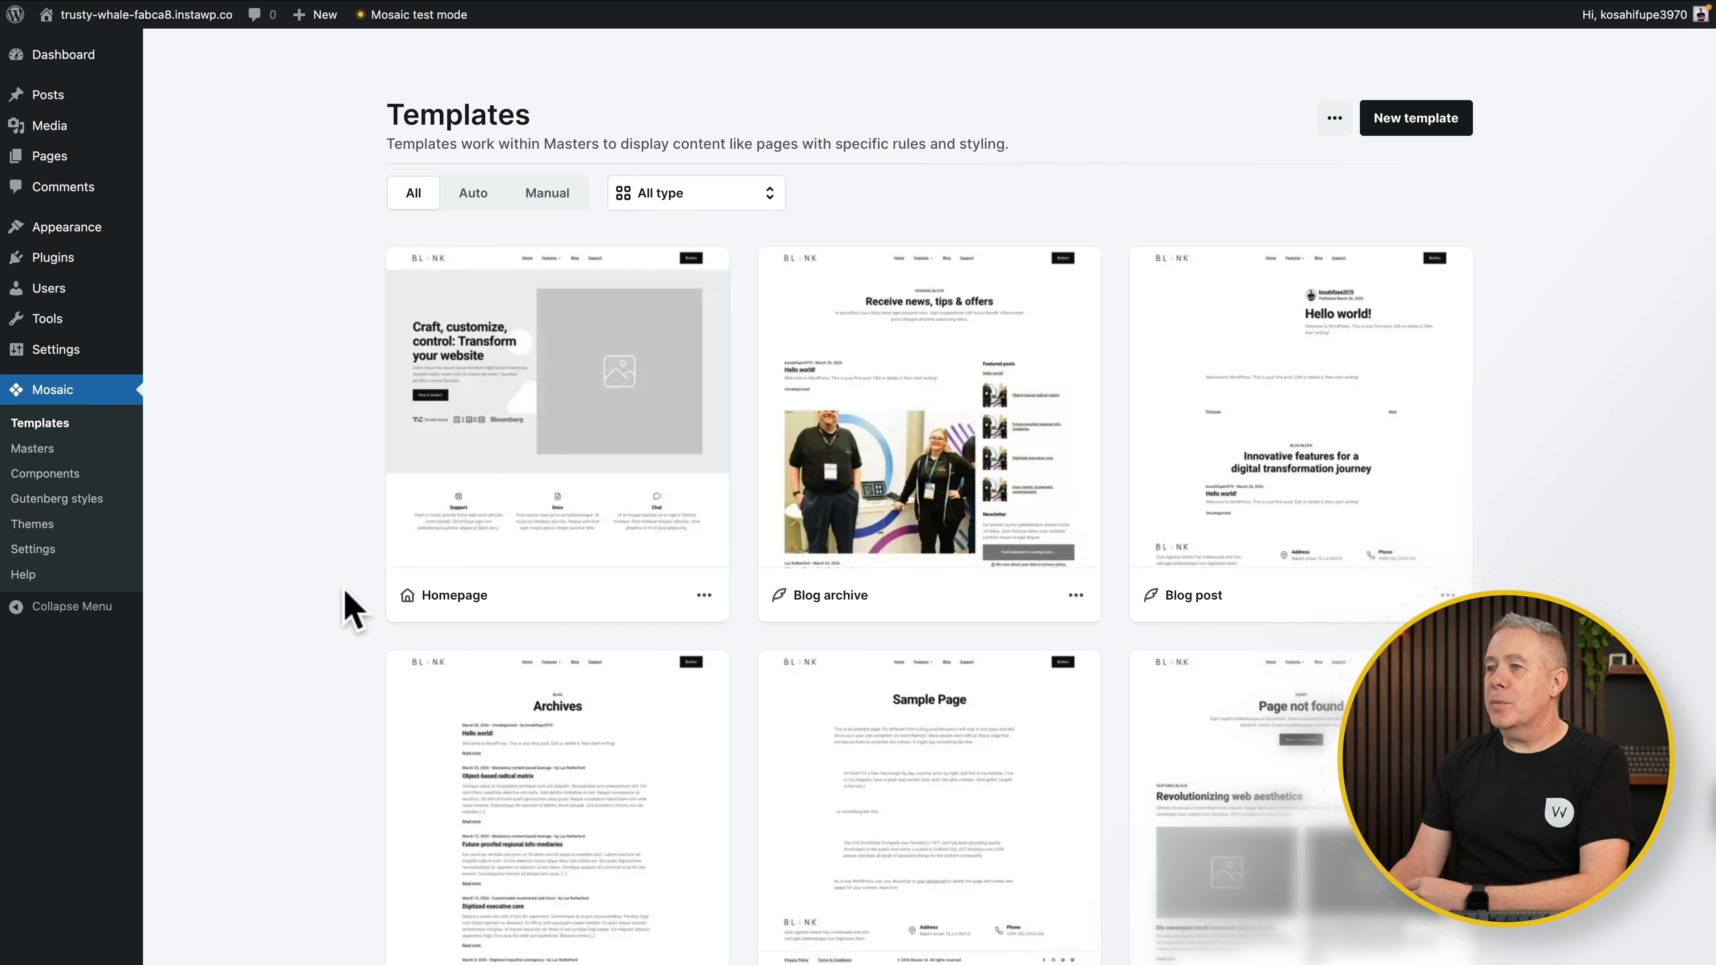
Step: Open the Homepage template in the editor, look through its page sections, and select the hero image
click(550, 479)
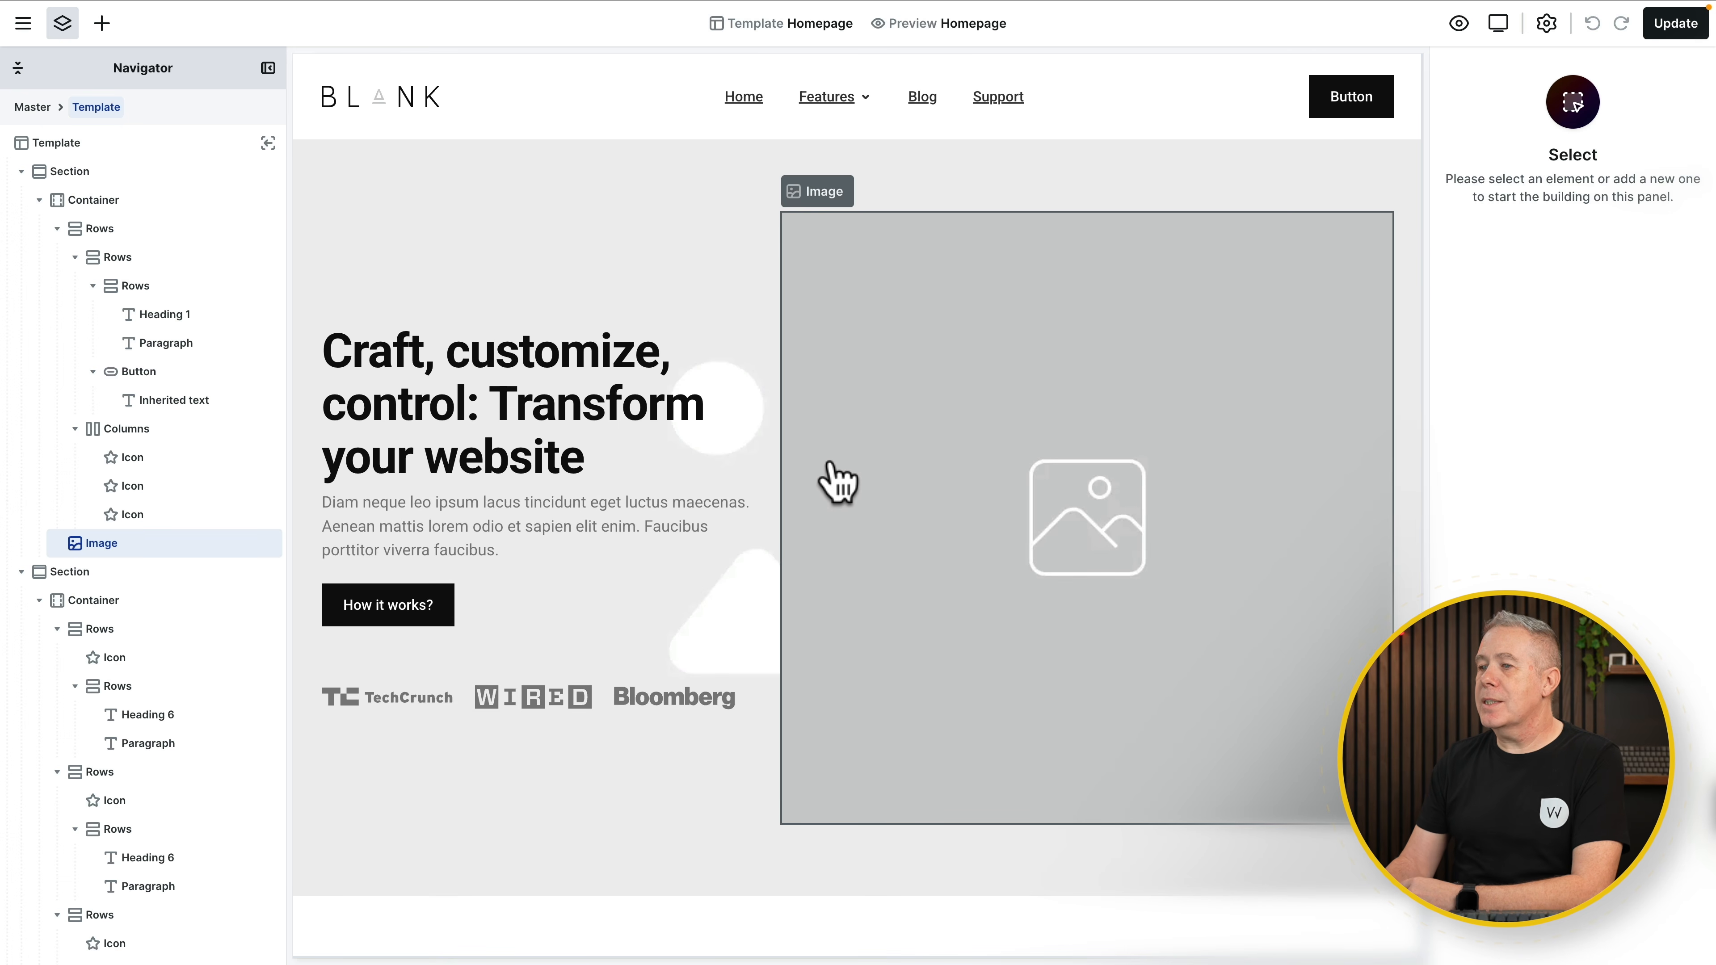
scroll(837, 481, down, 10)
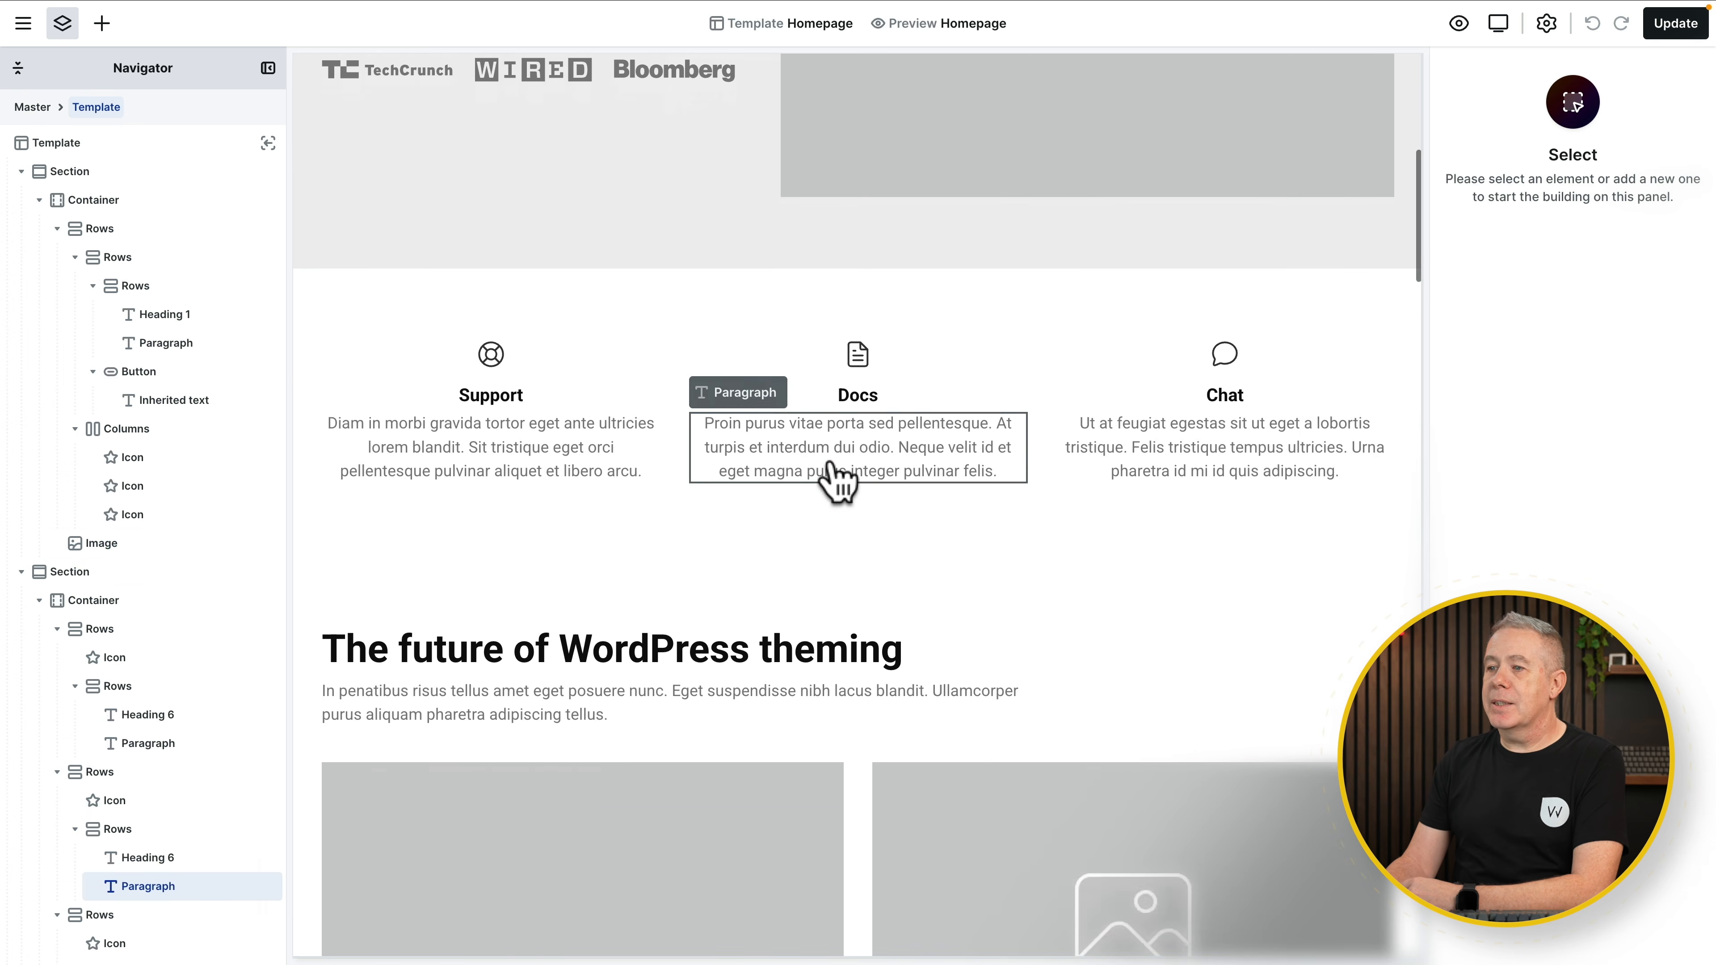
scroll(837, 481, down, 6)
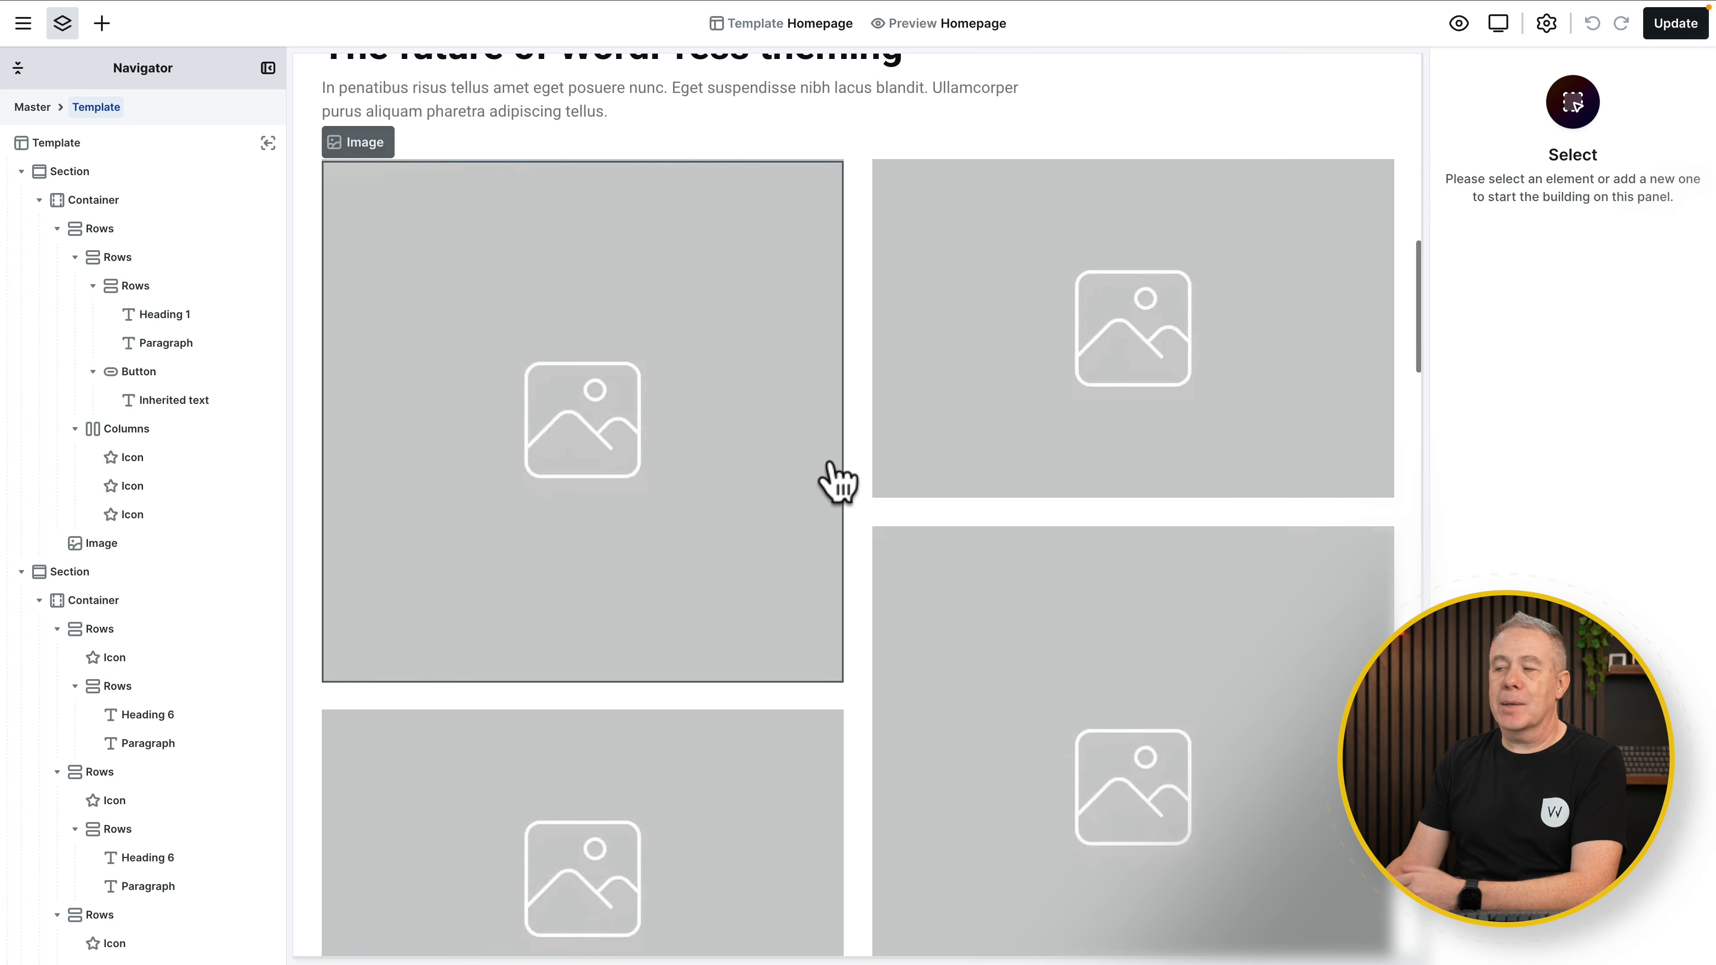
scroll(837, 481, up, 2)
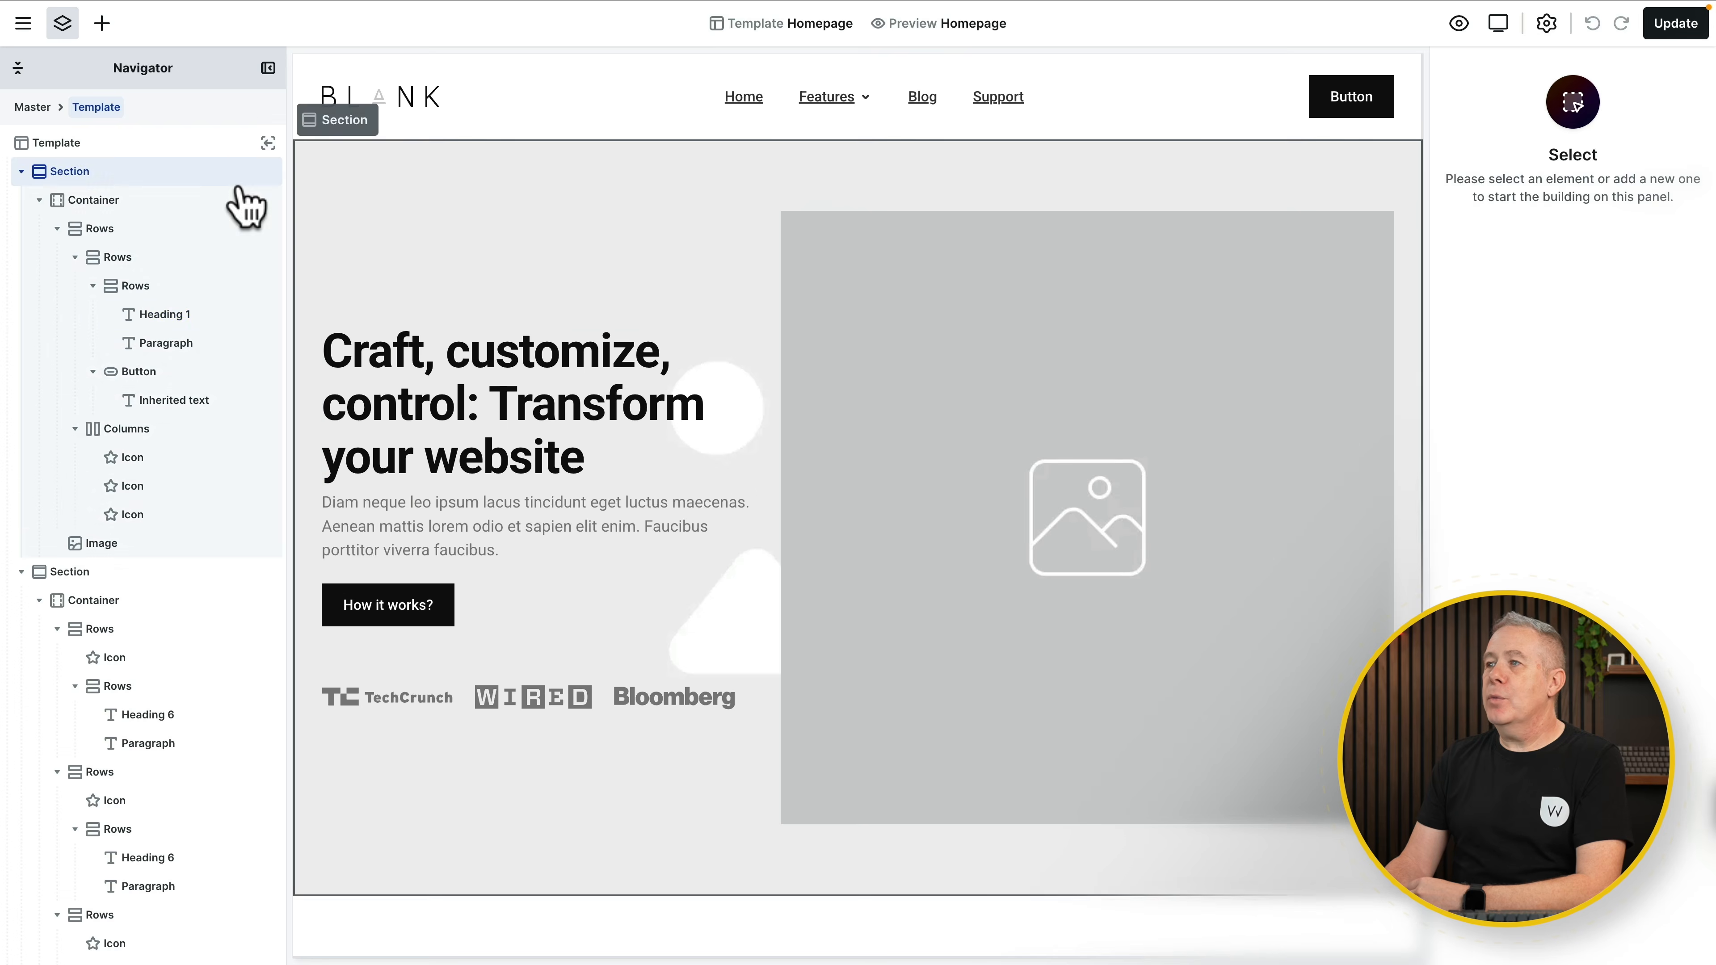
click(950, 296)
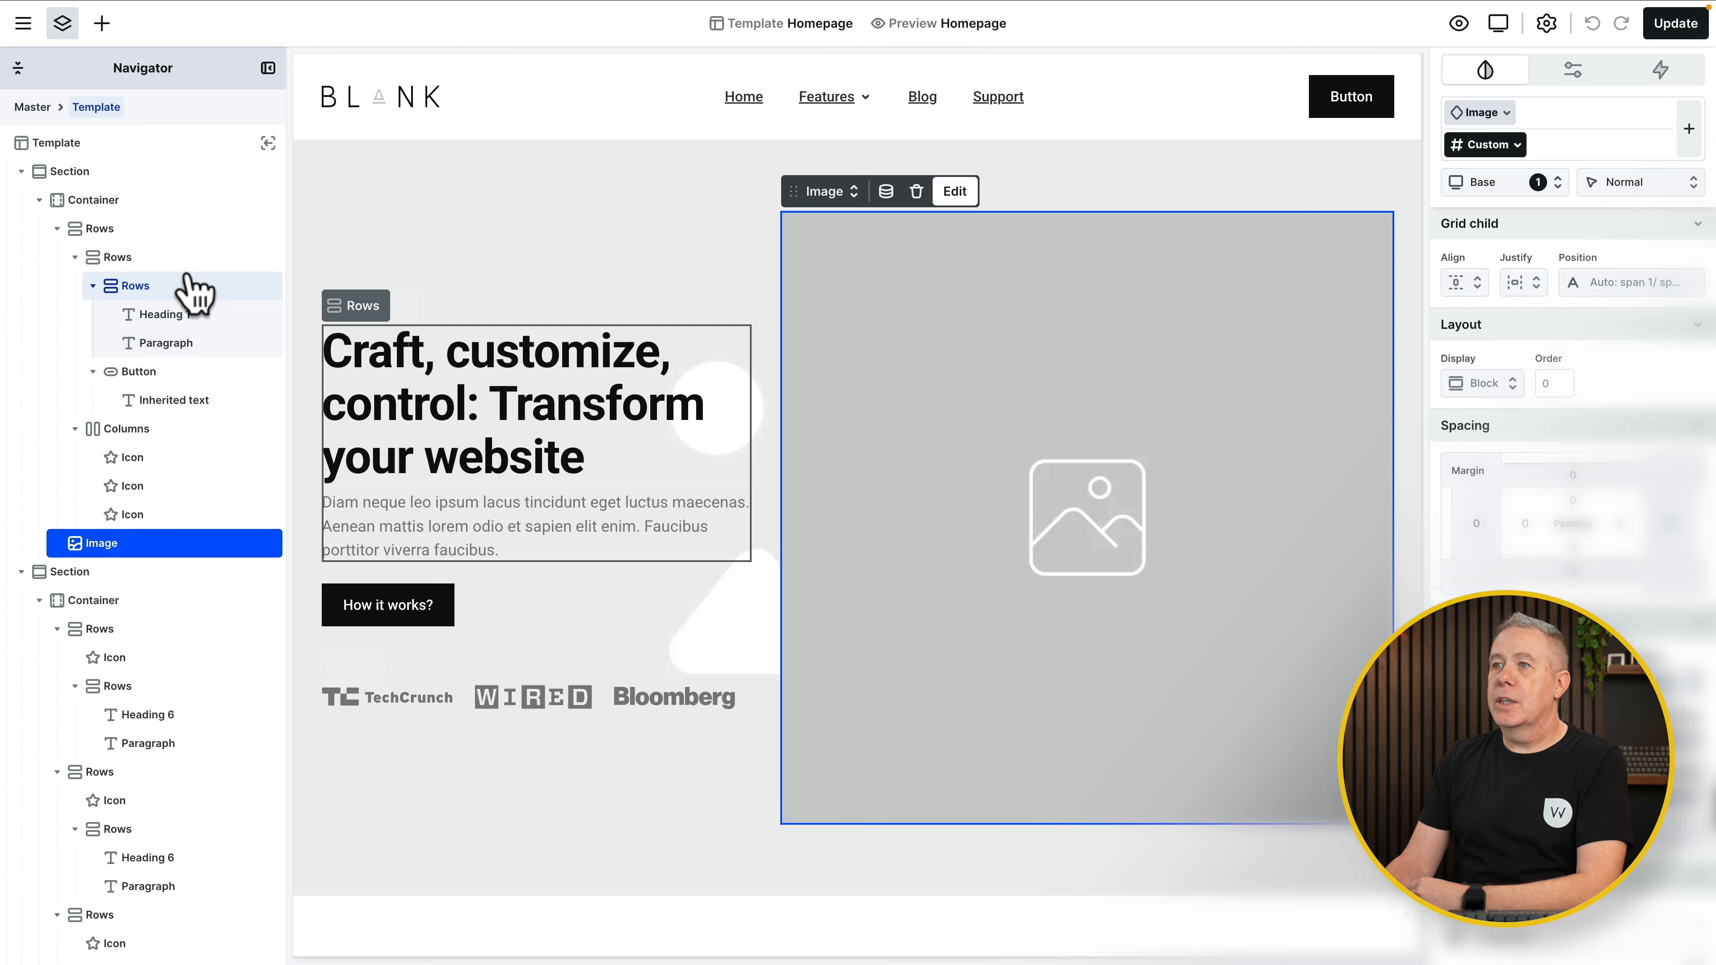
Step: Switch to the Master structure, reposition the floating element toolbar above the hero heading, and return to editing the template
click(268, 144)
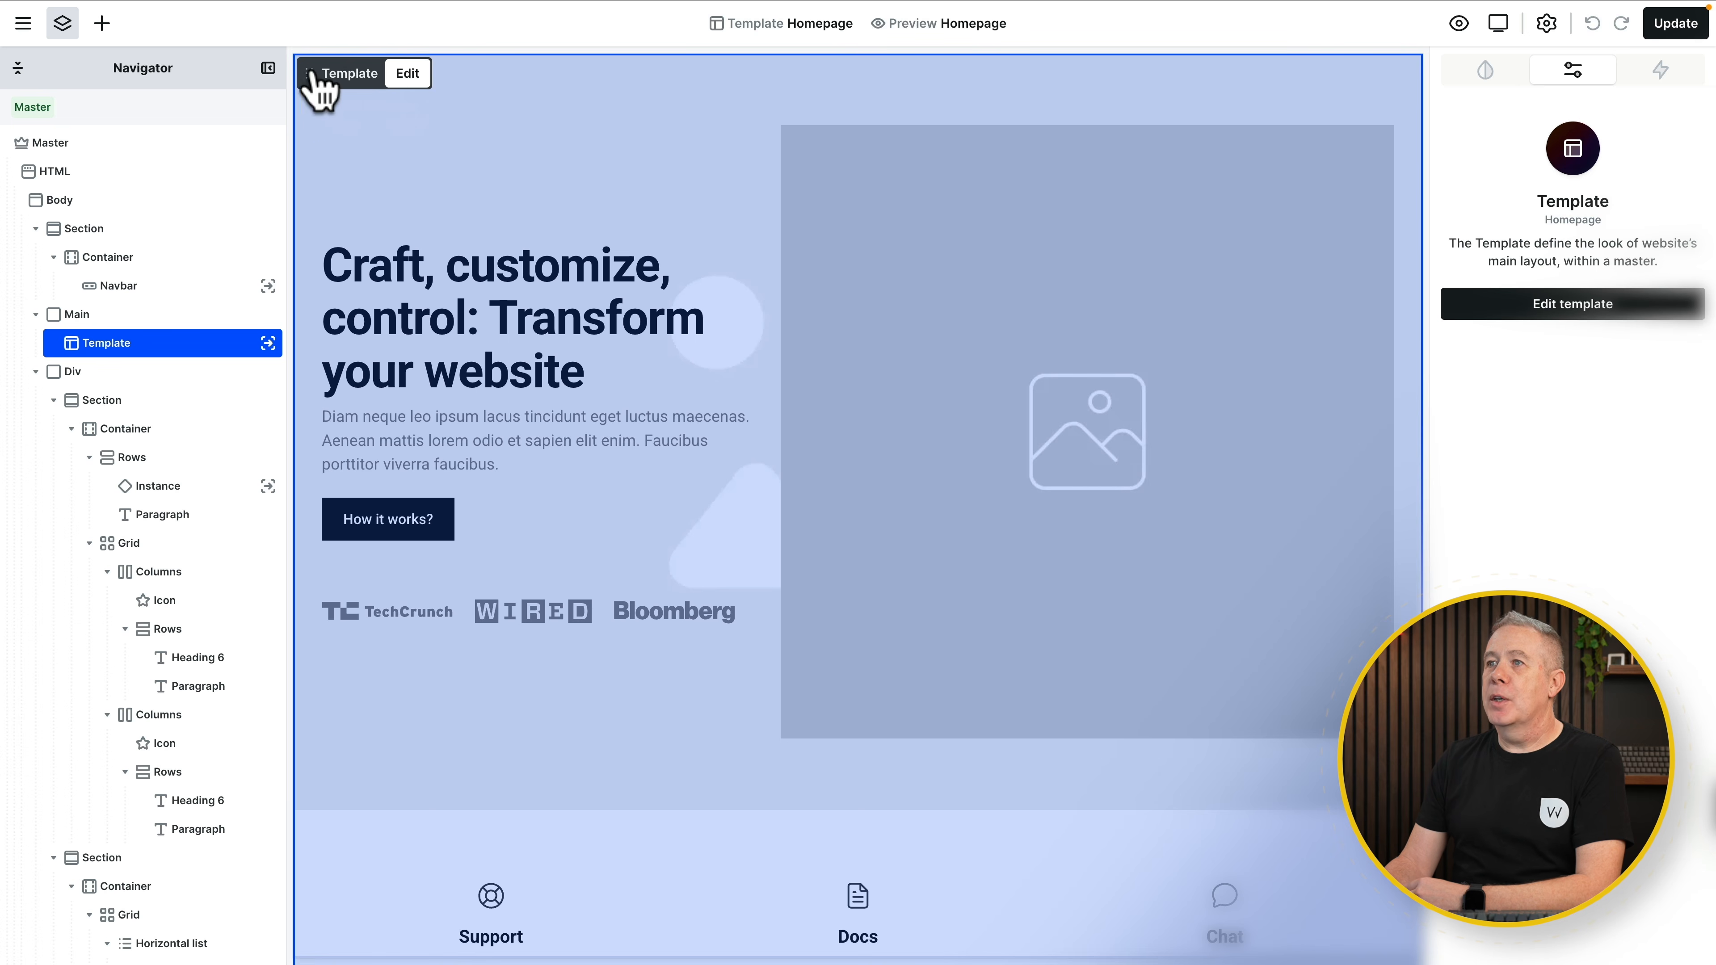
drag(311, 80, 575, 142)
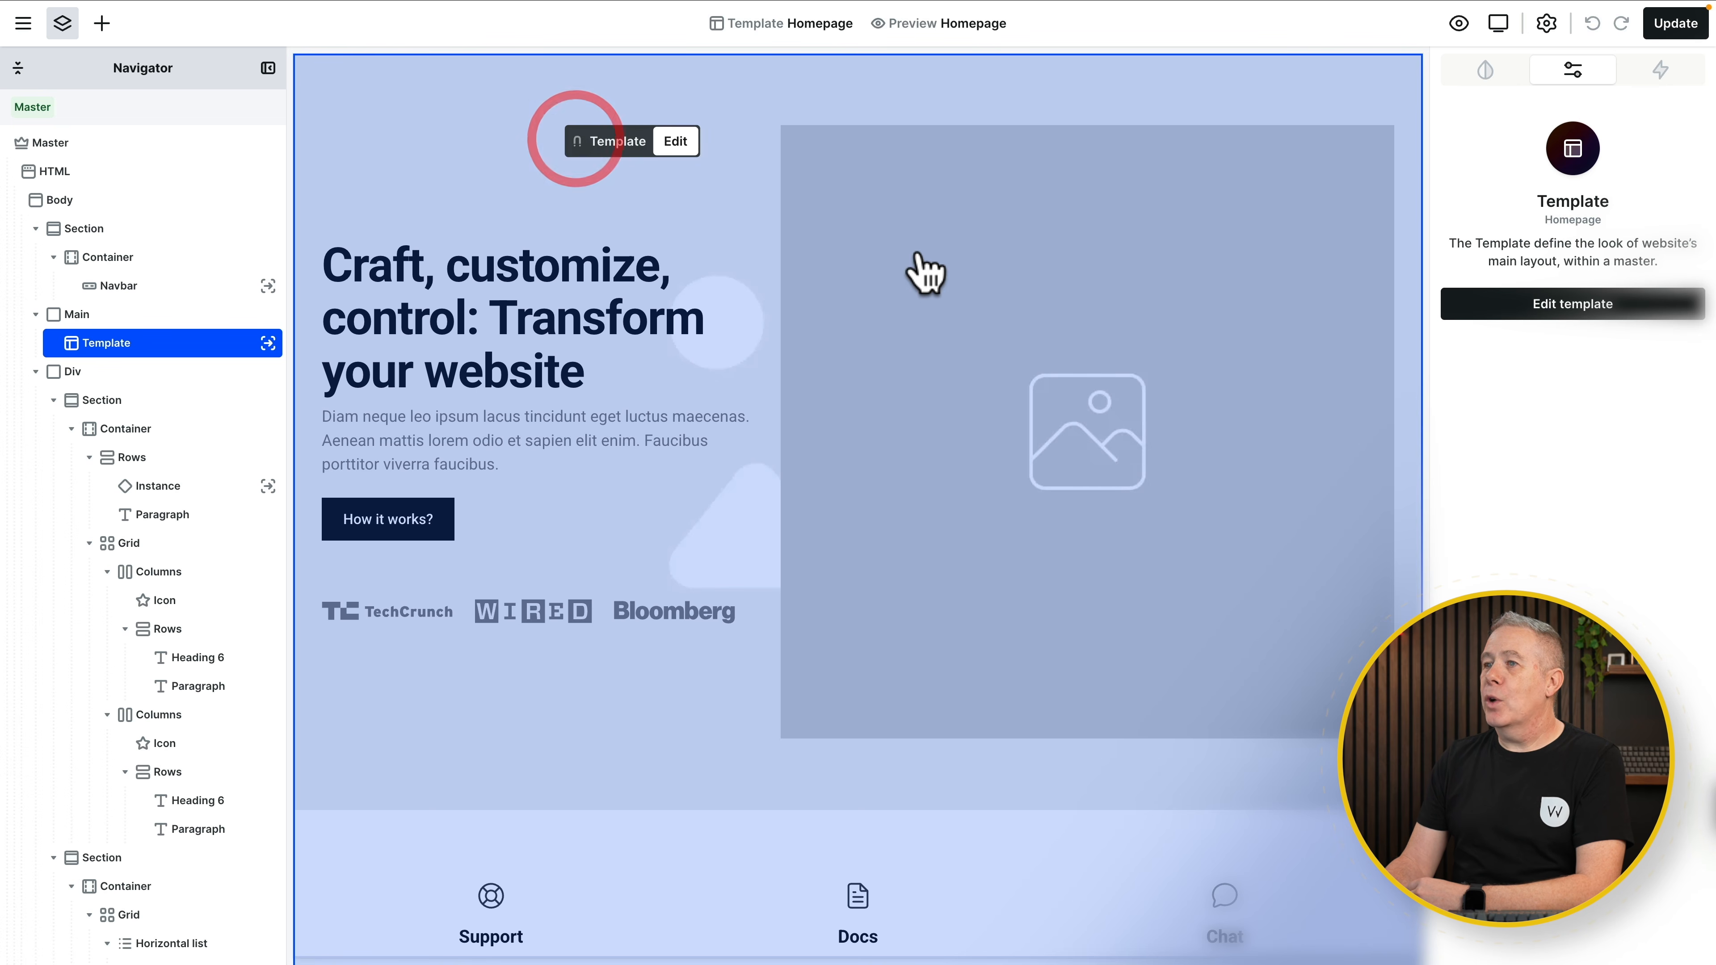
click(676, 142)
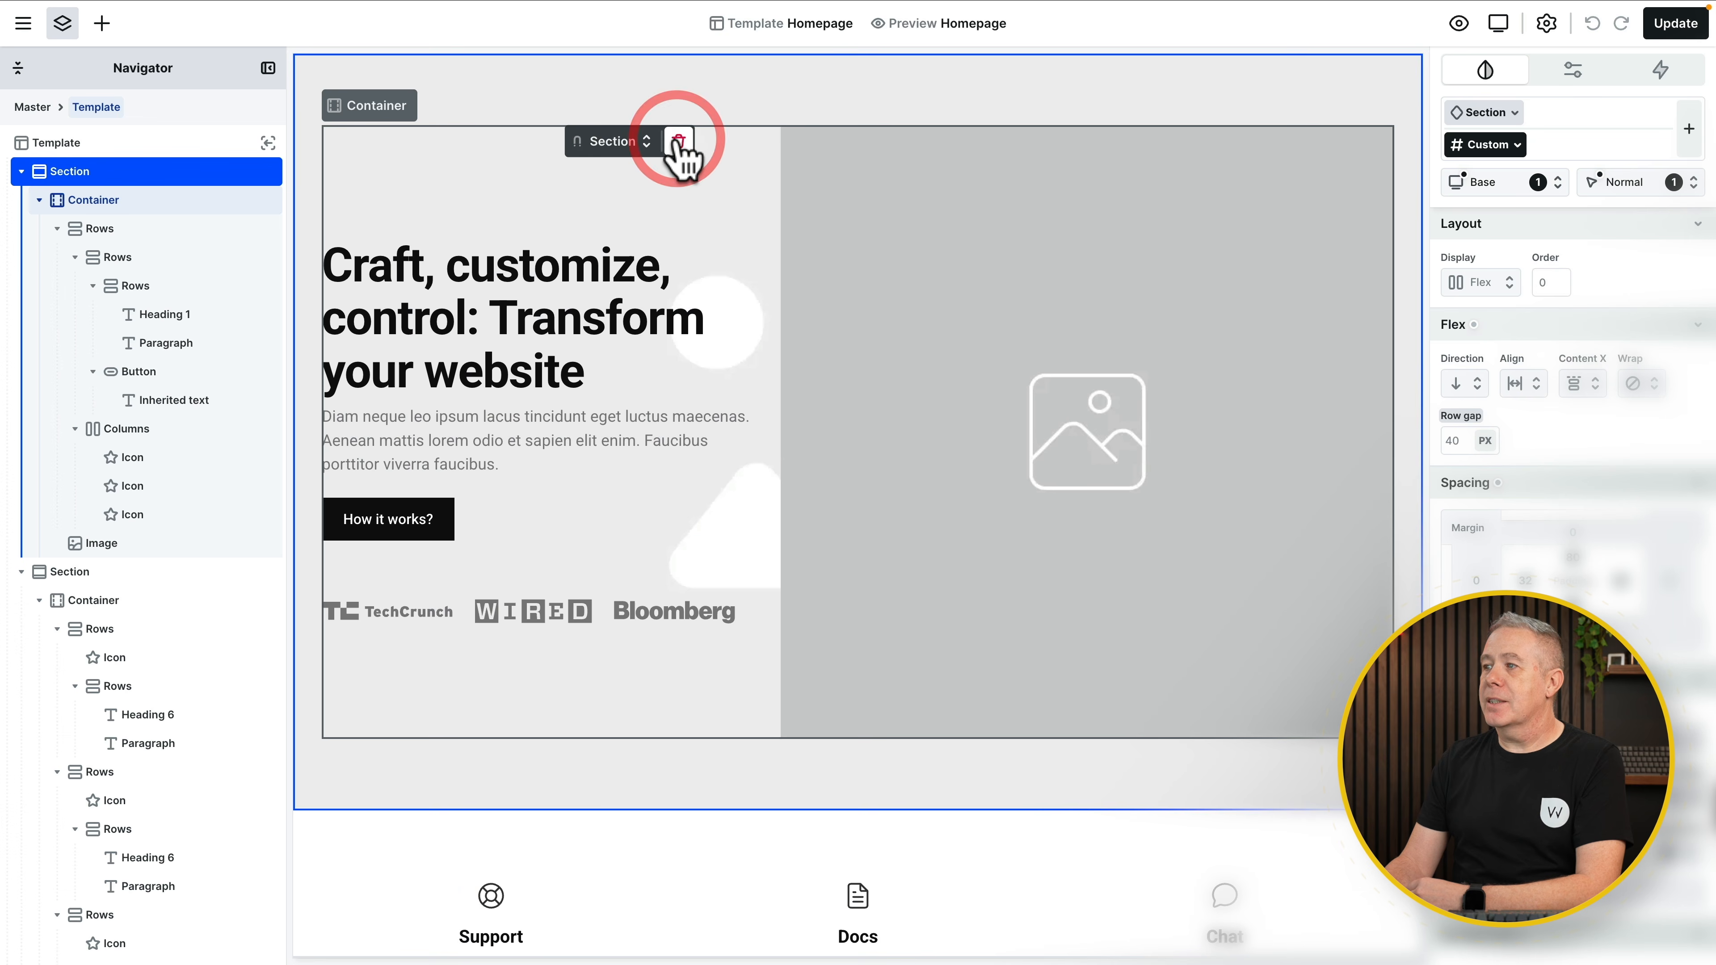
Step: Examine the Row gap and Utility classes presets offered for the hero section
click(634, 142)
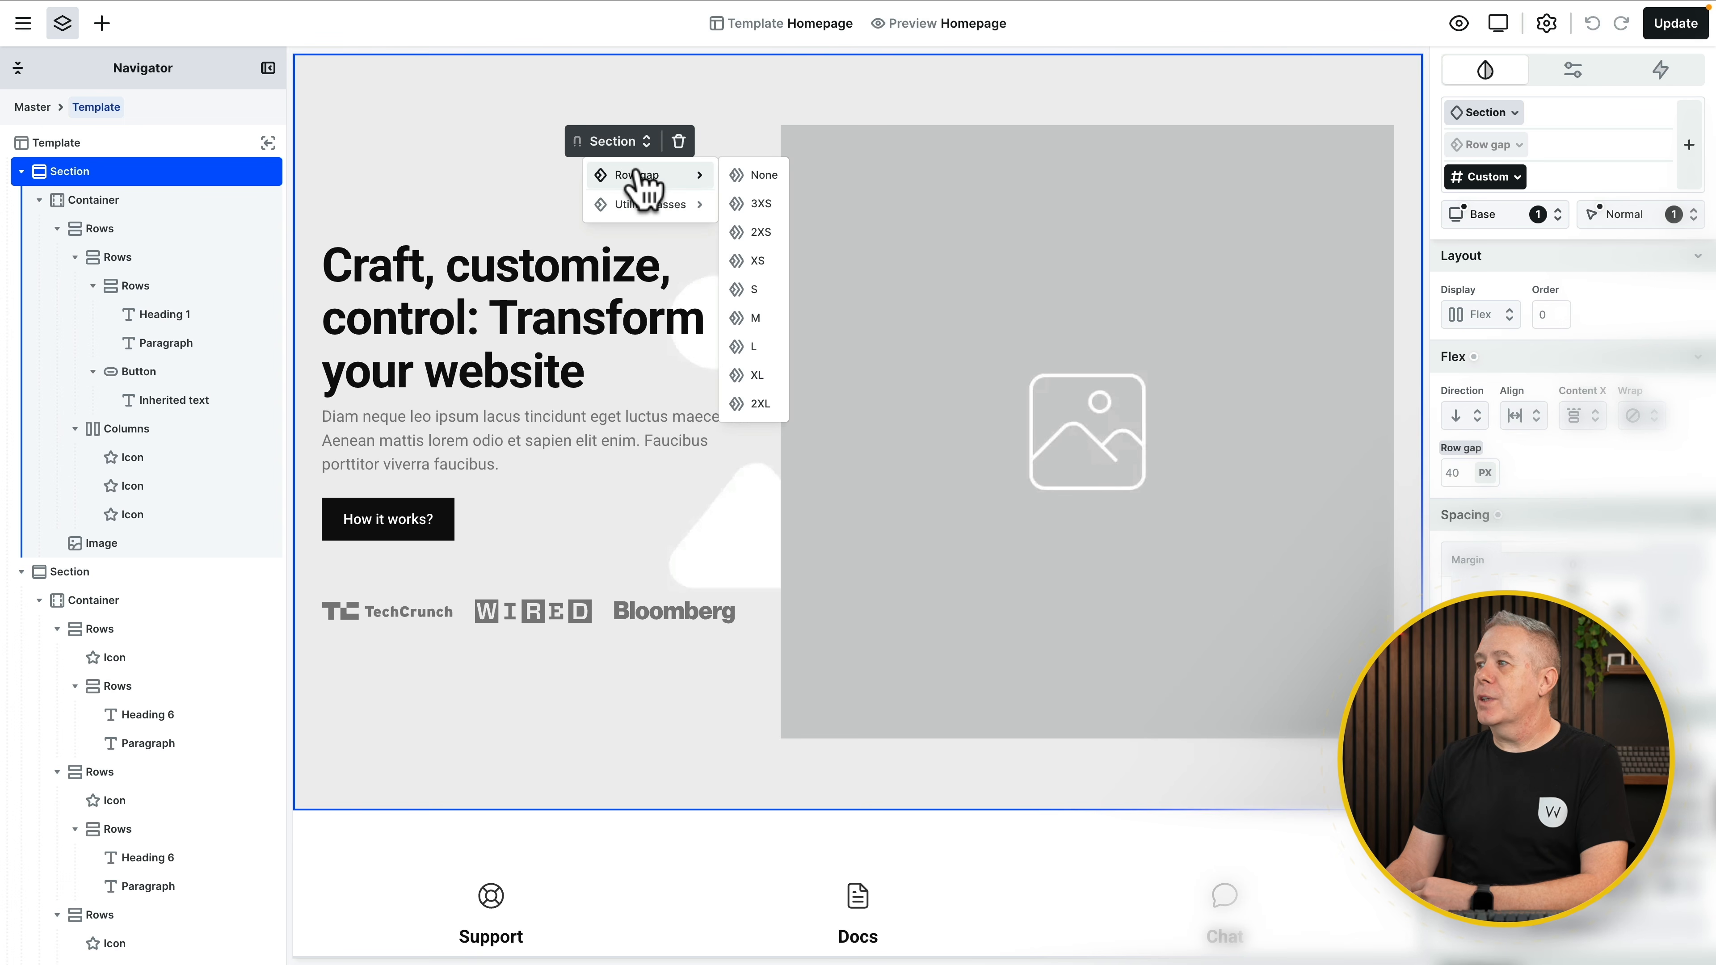
mouse_move(643, 205)
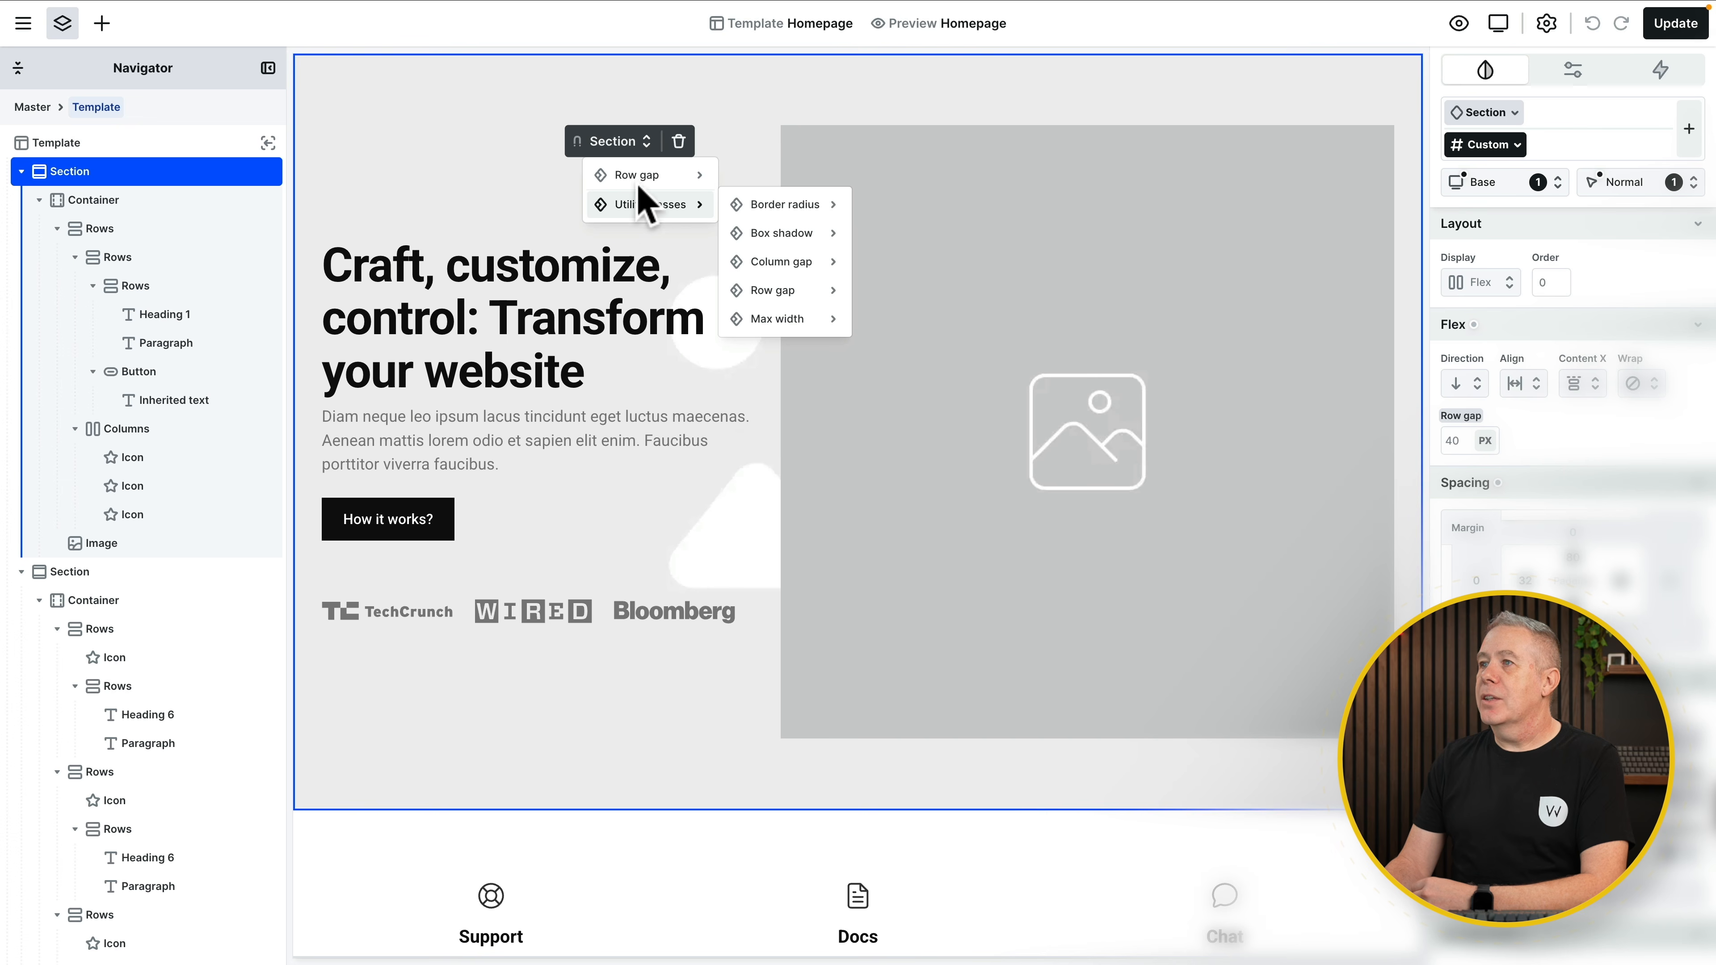
click(616, 144)
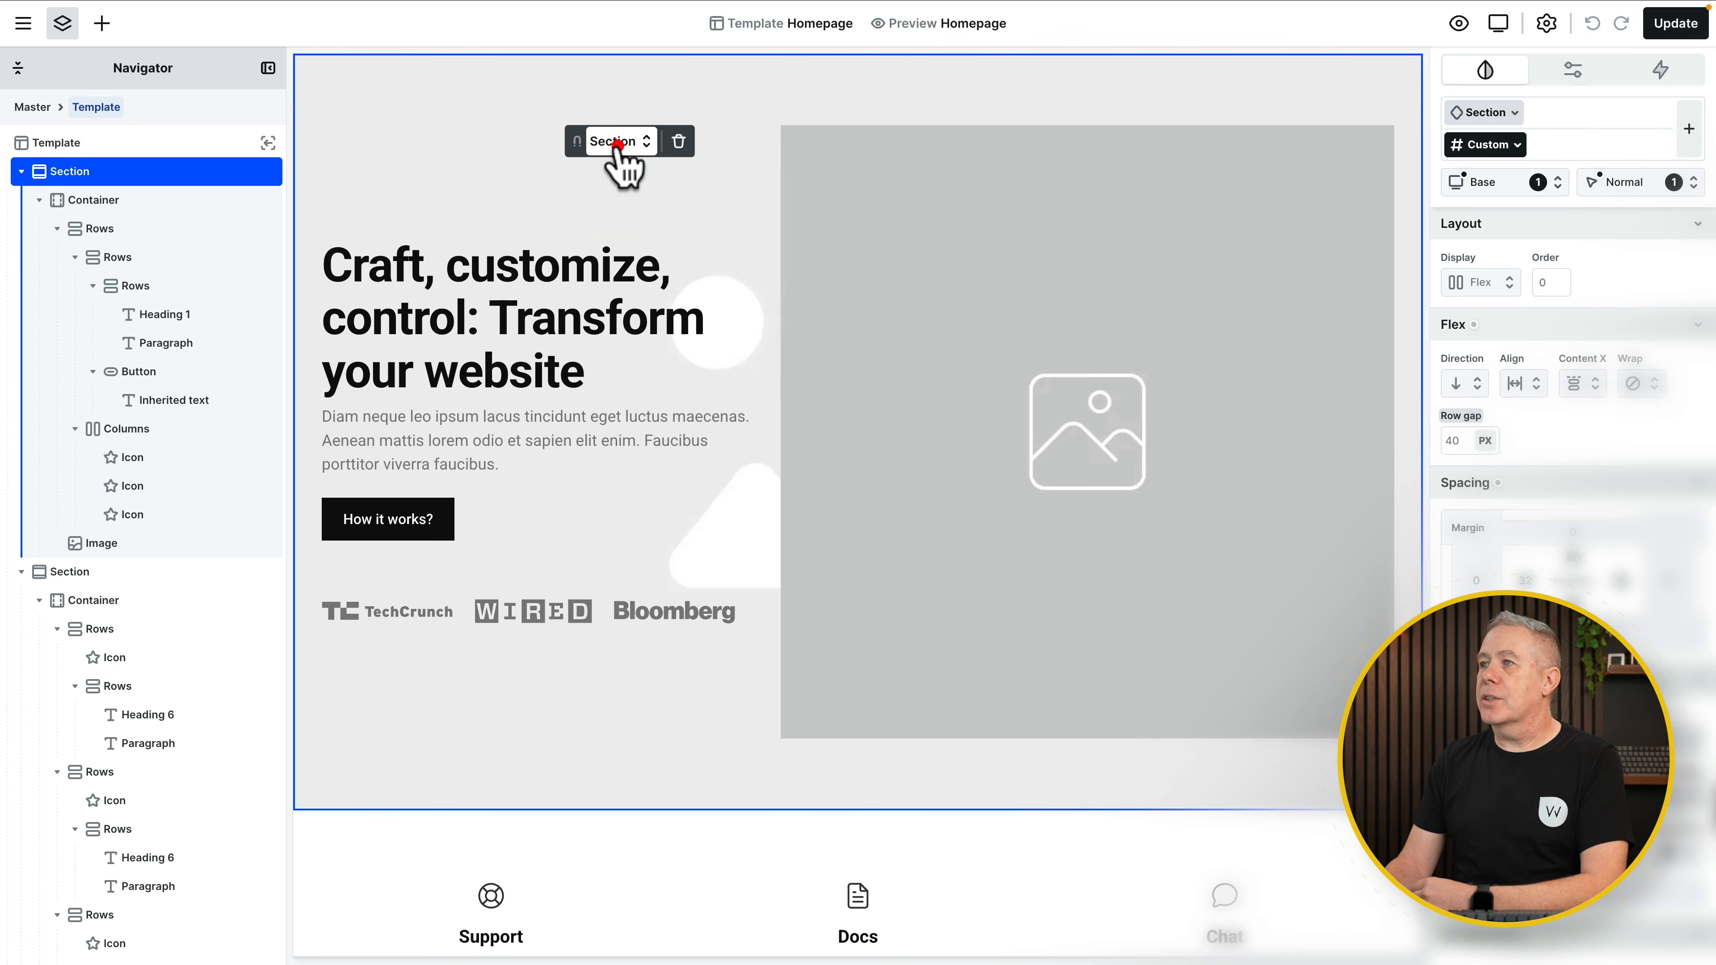
Step: Apply the L border radius utility class to the hero section's image
click(878, 198)
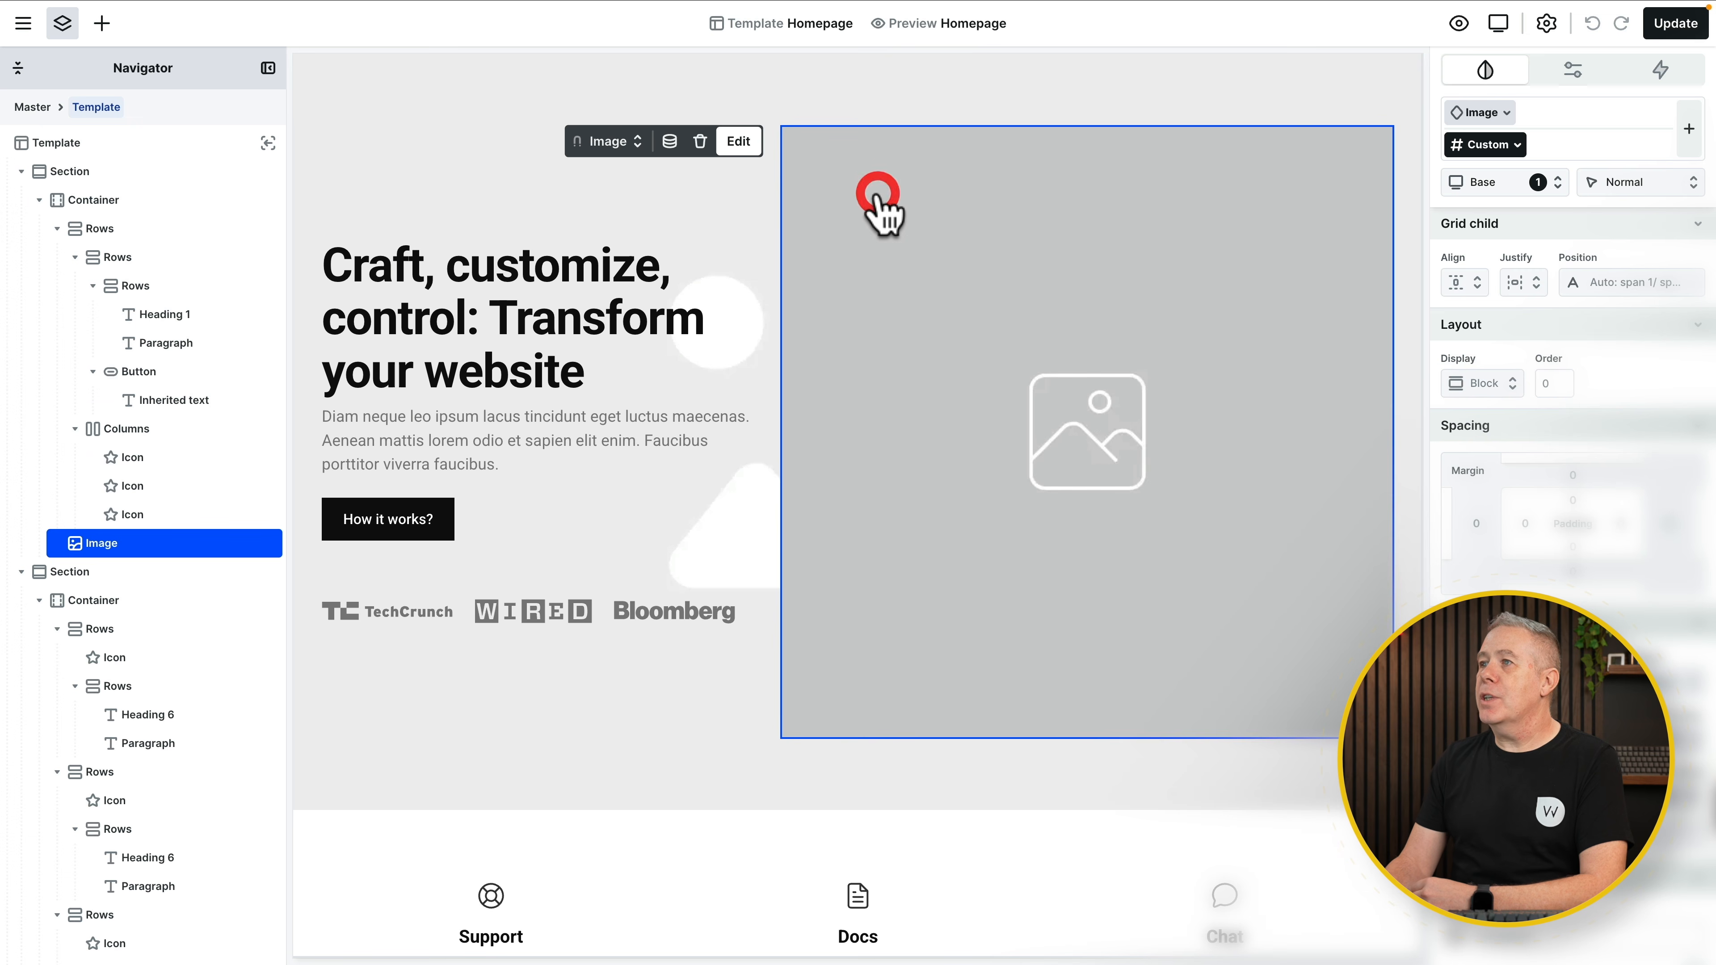
click(616, 142)
mouse_move(622, 179)
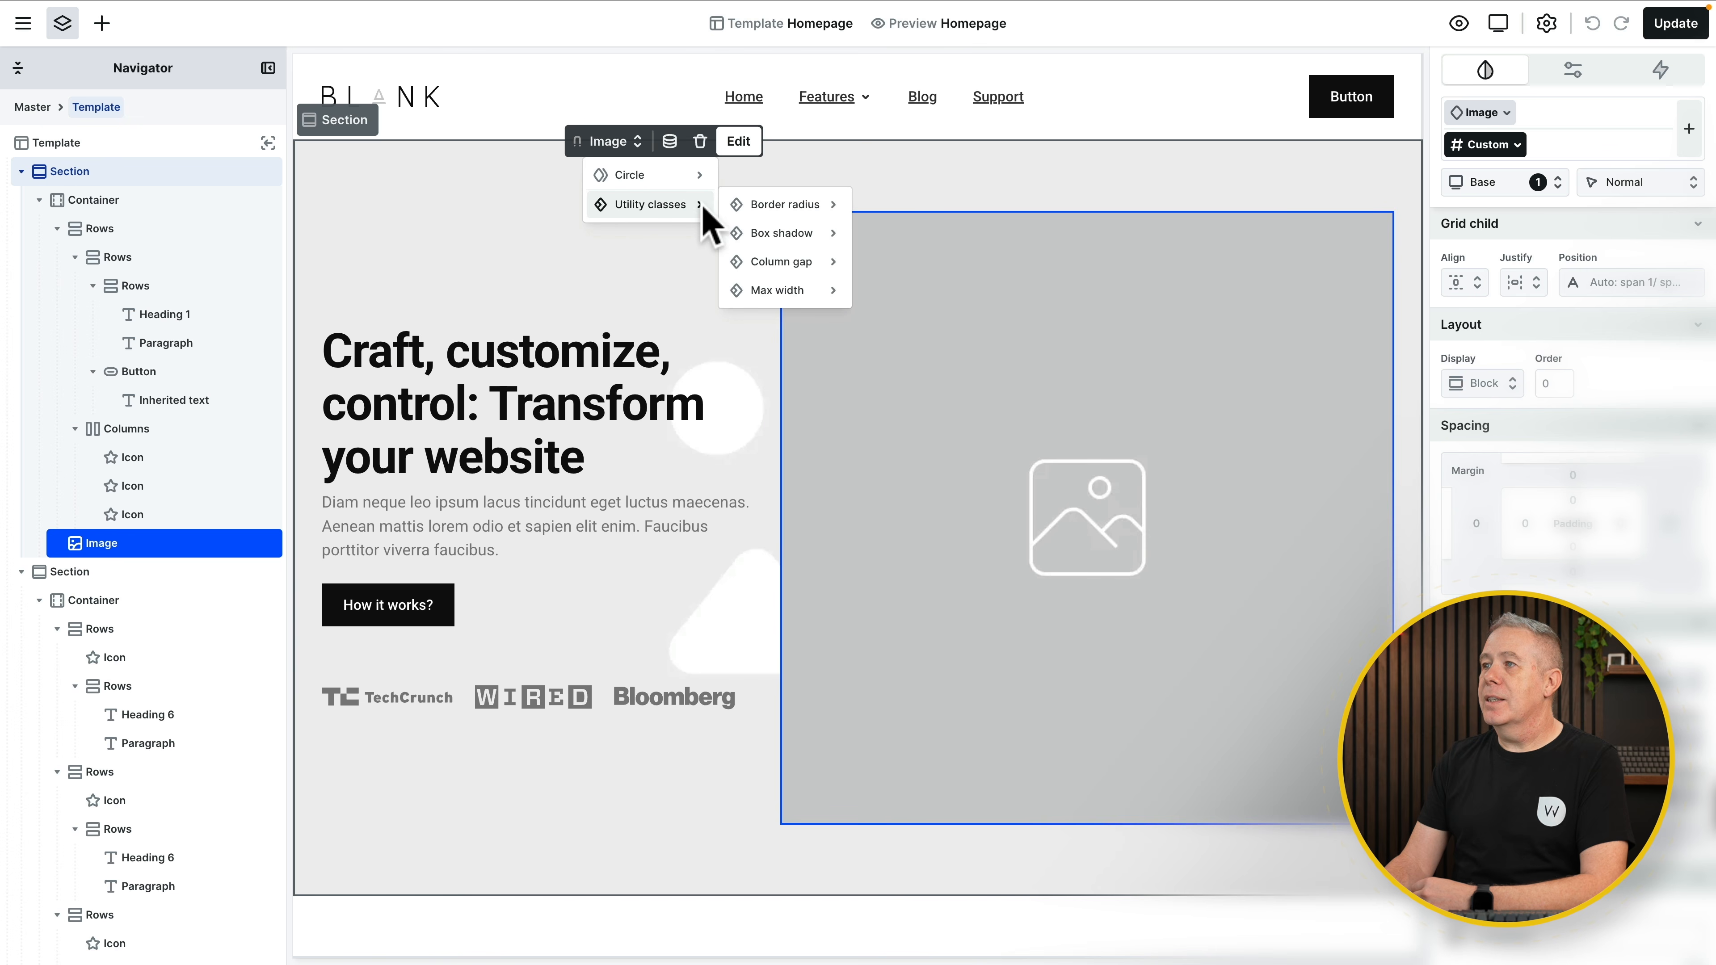
mouse_move(763, 206)
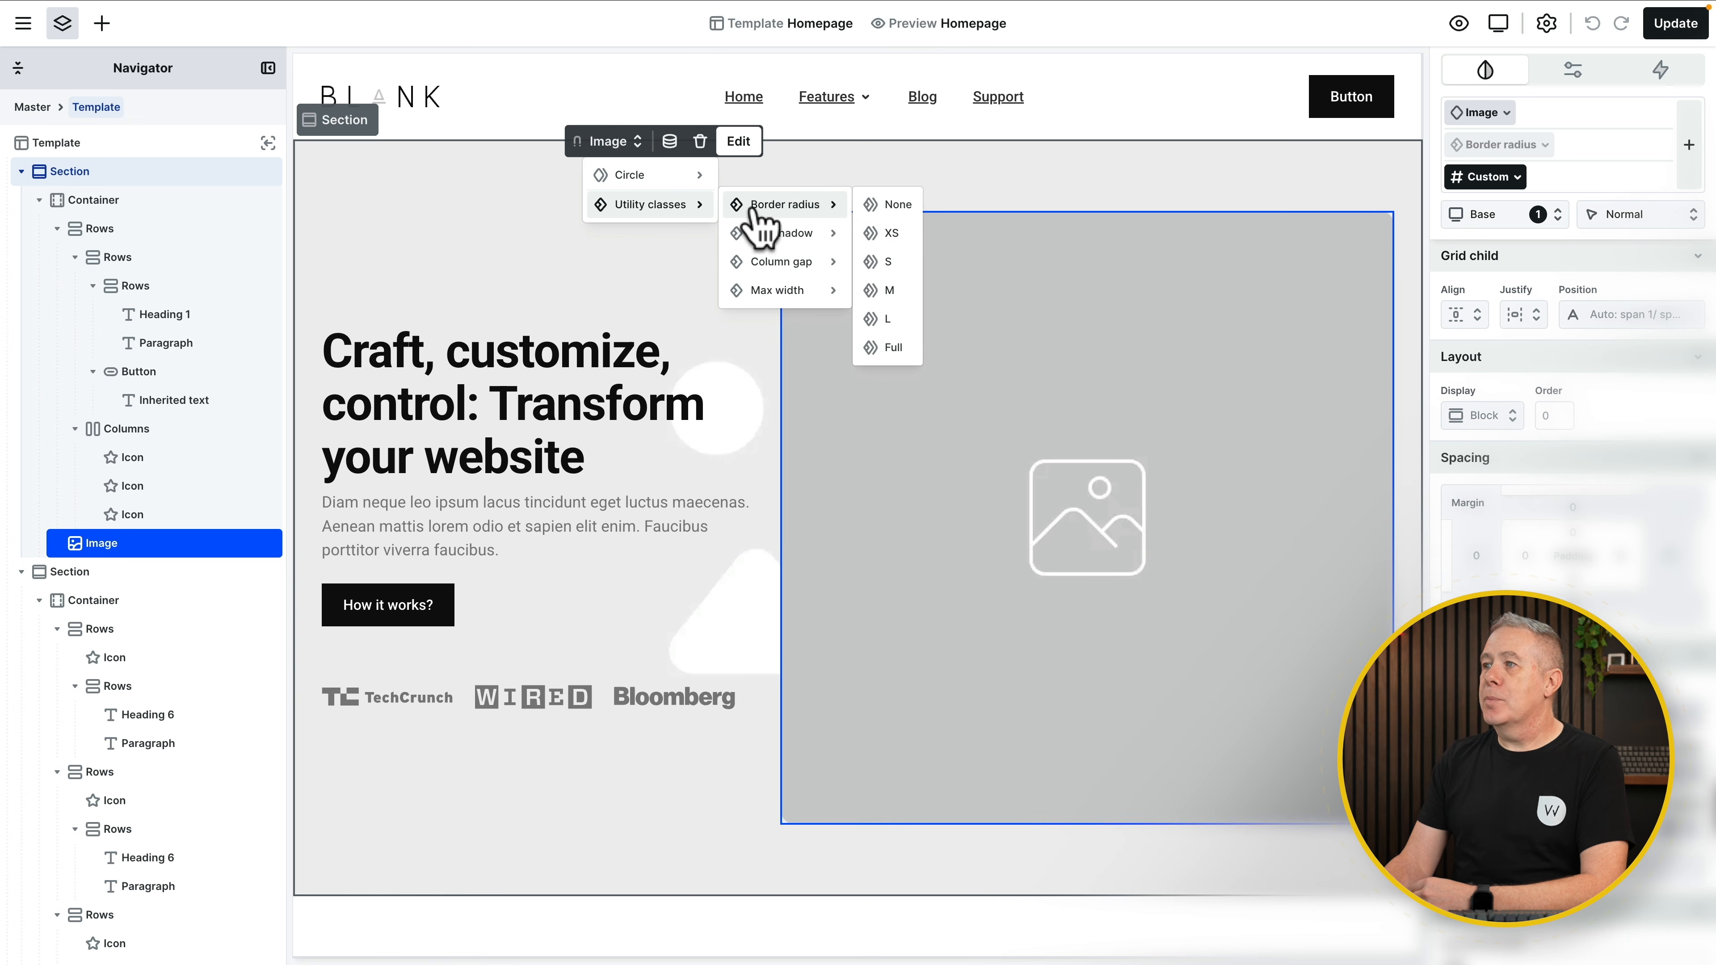
click(881, 318)
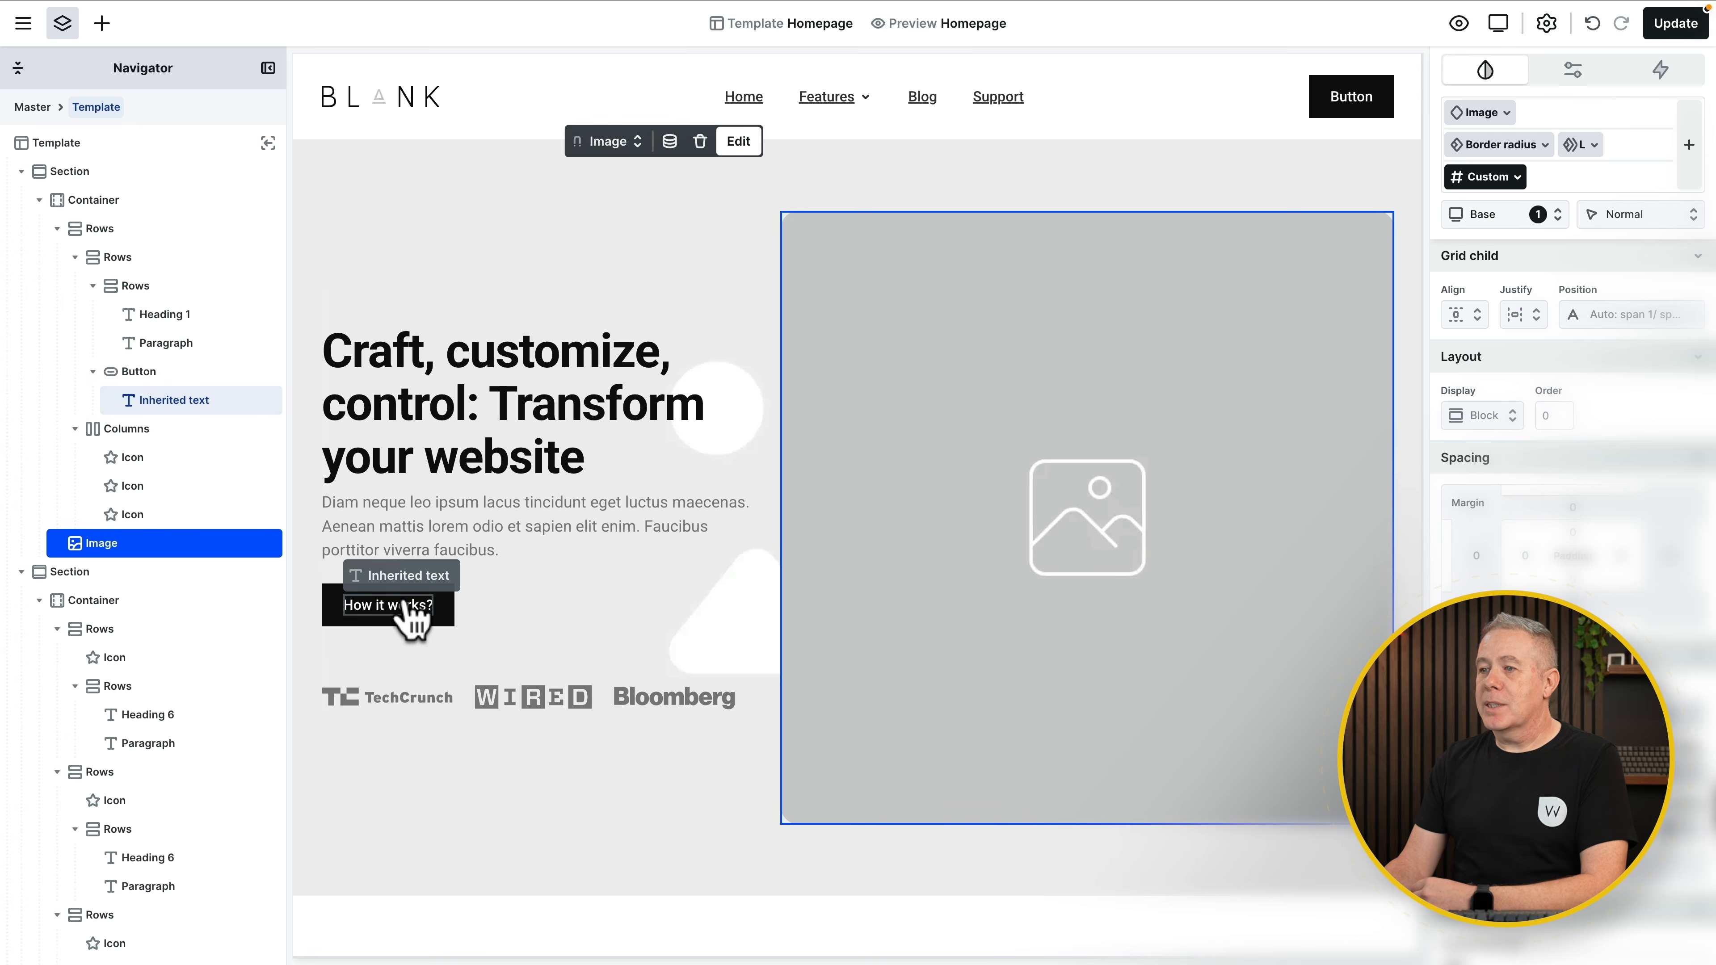
Step: Apply the Full border radius utility class to the hero's "How it works?" button
click(402, 628)
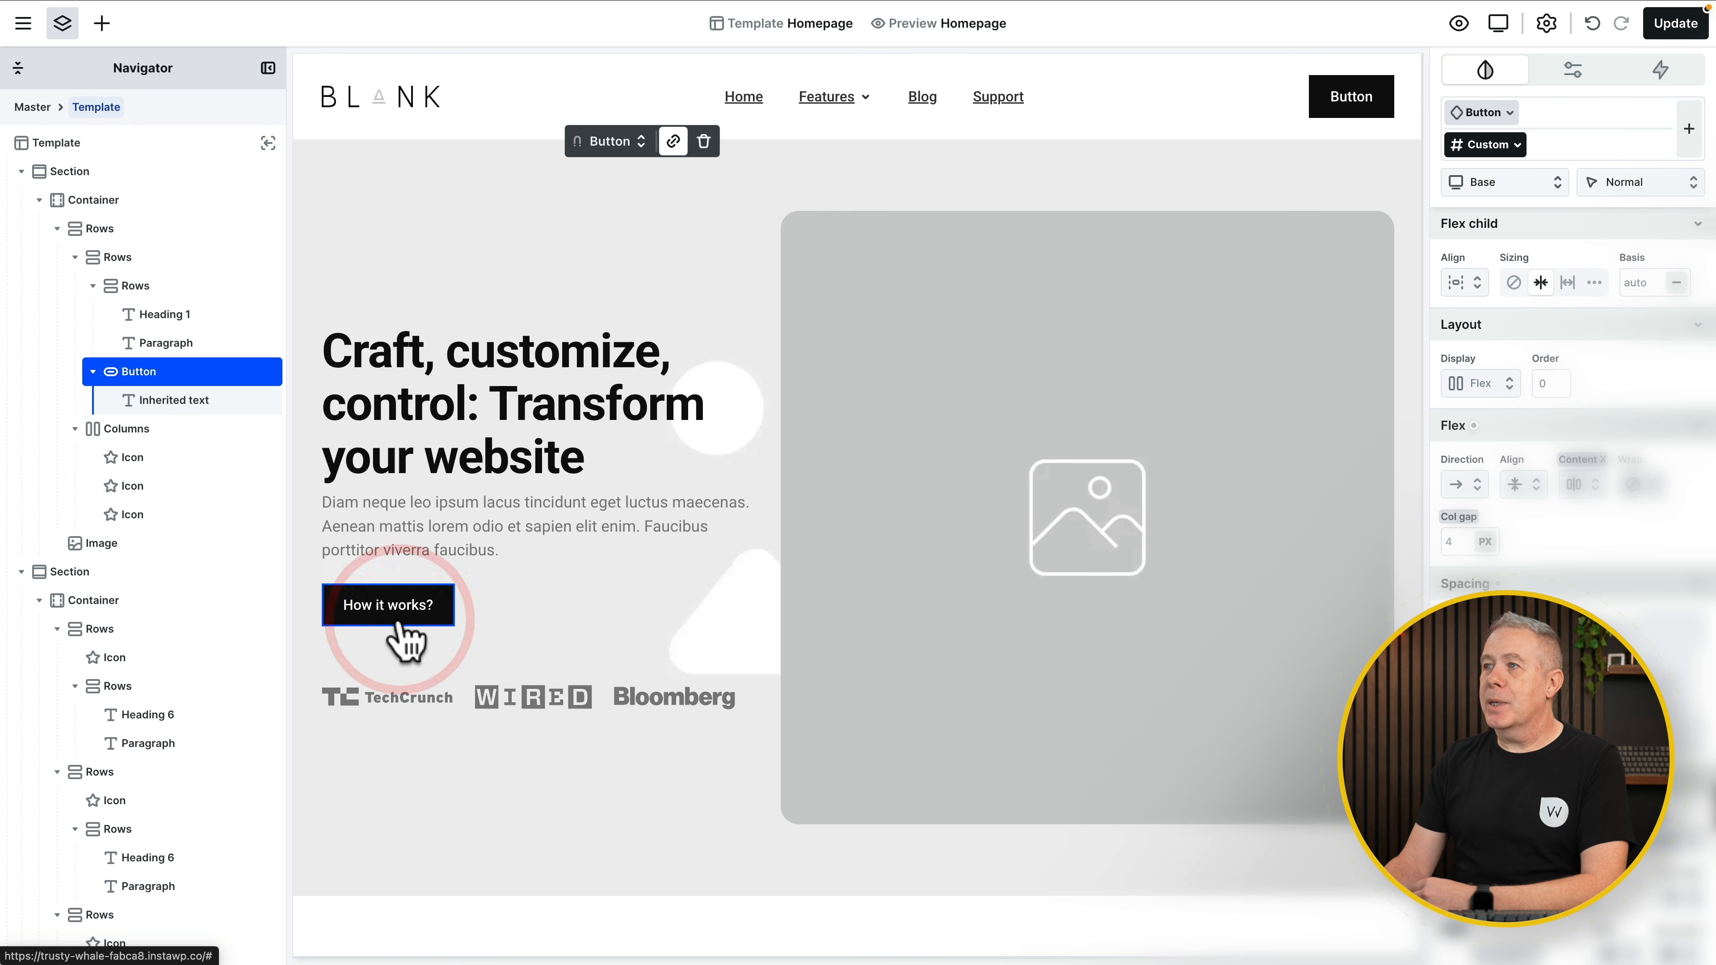
click(612, 141)
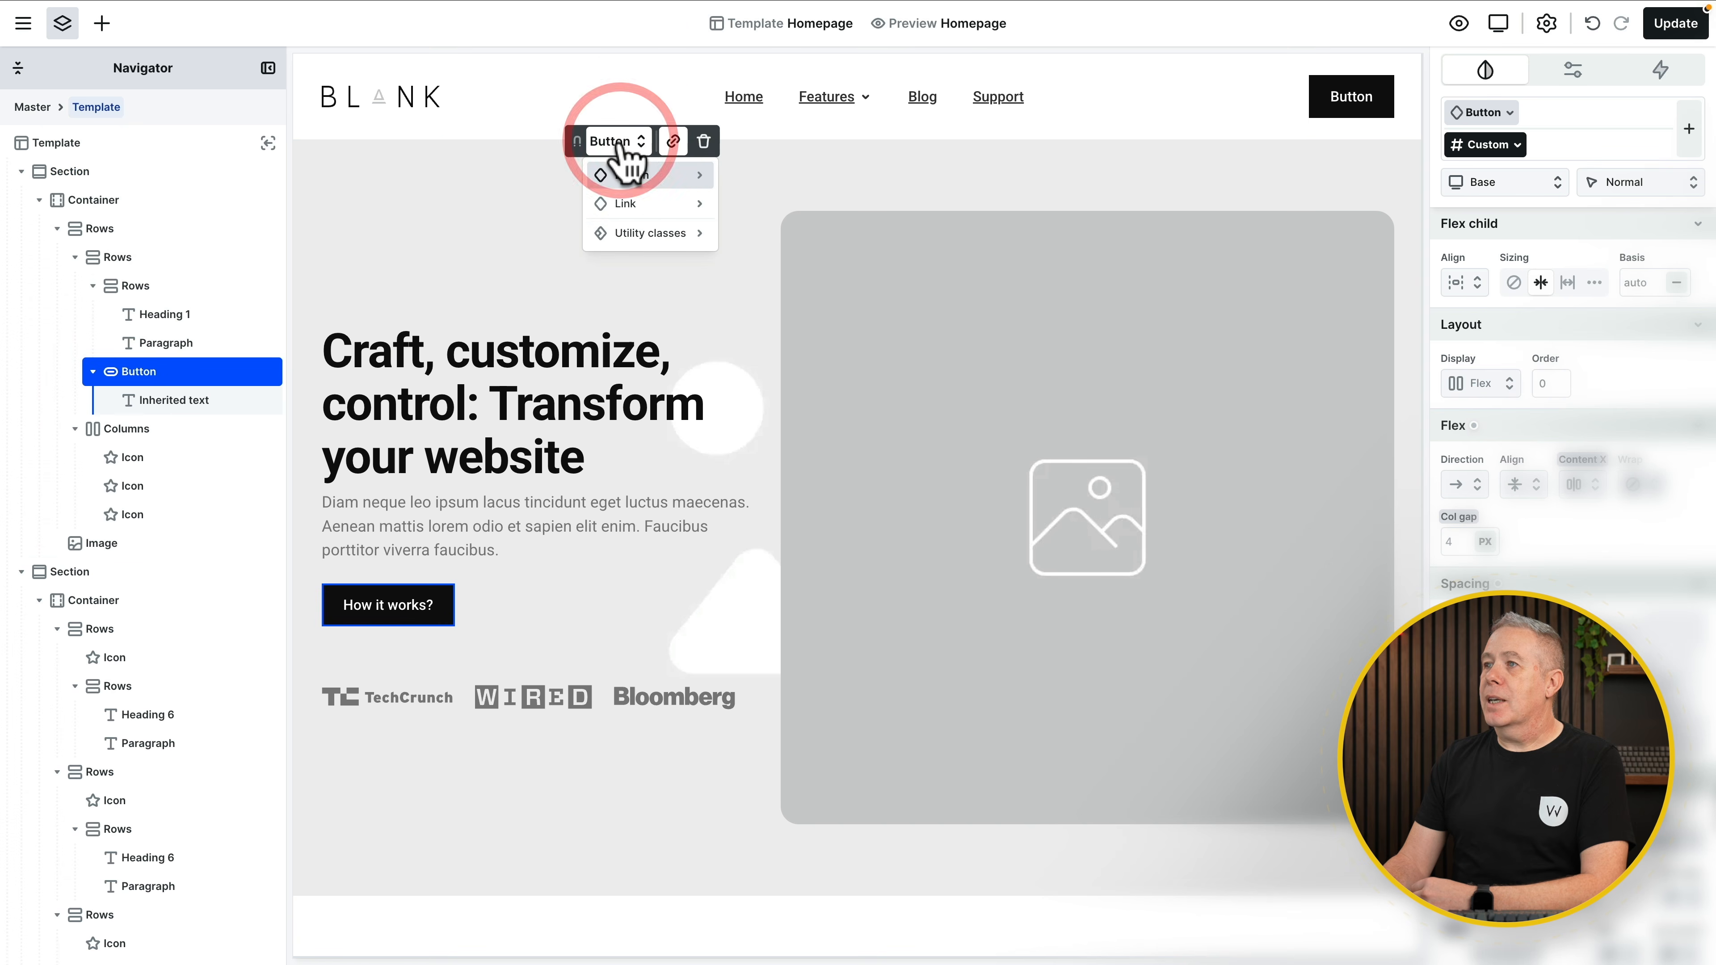
mouse_move(631, 181)
mouse_move(633, 245)
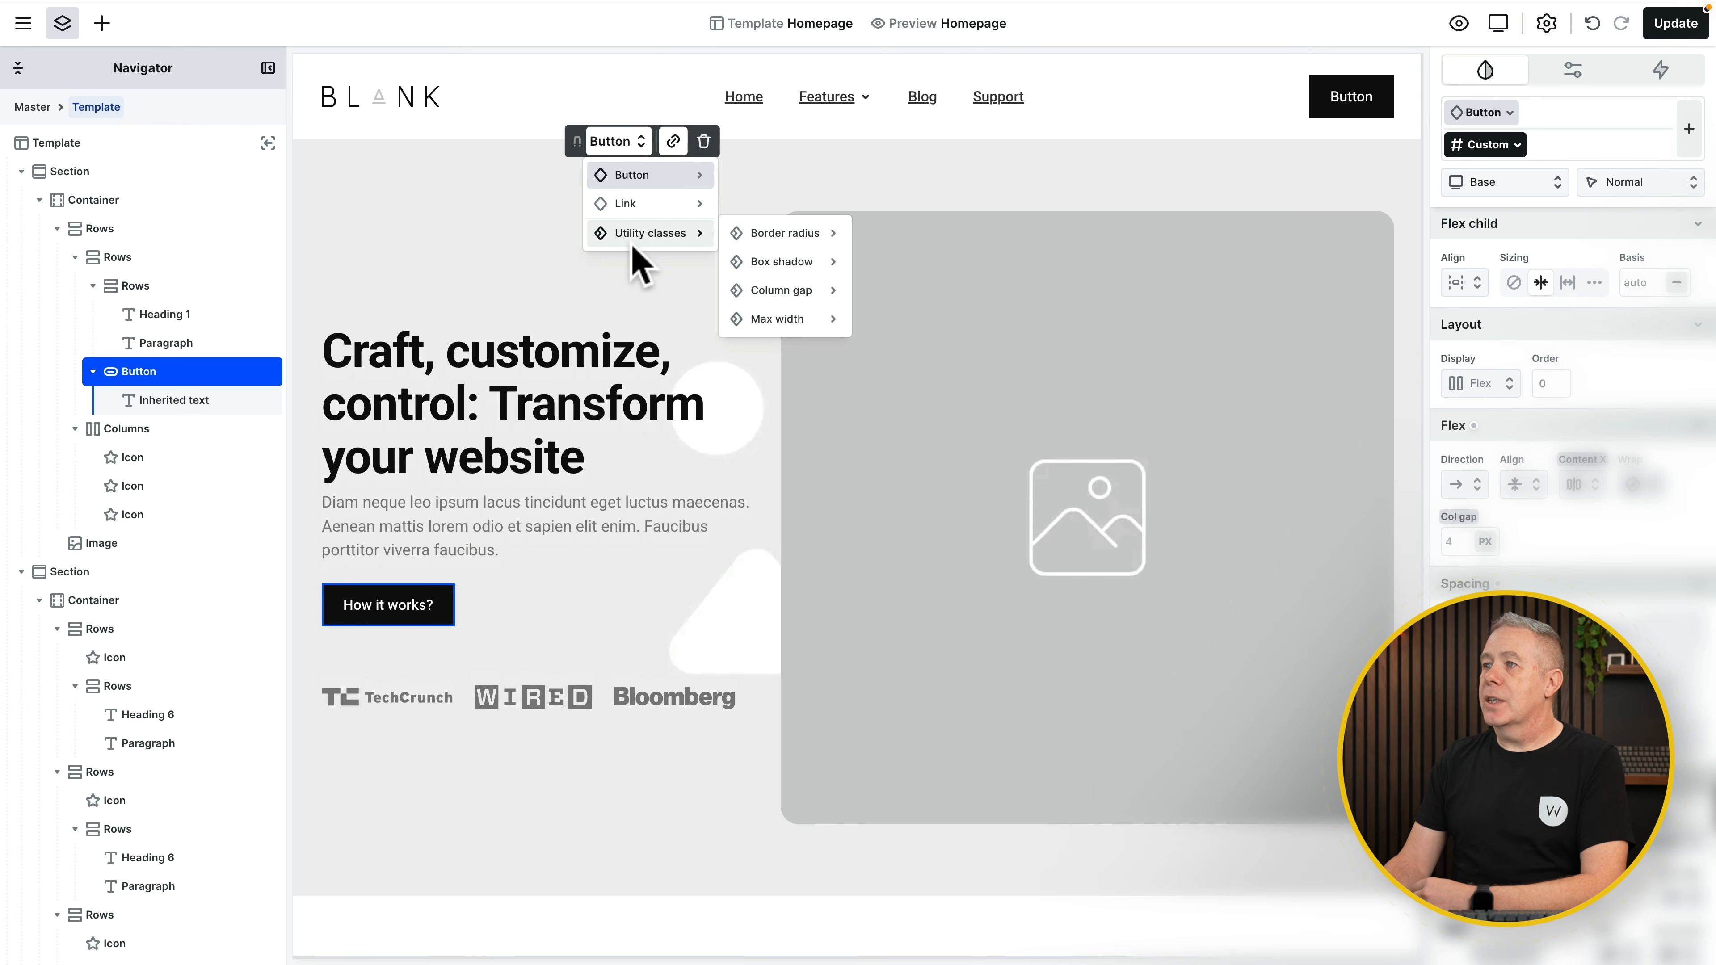
mouse_move(770, 243)
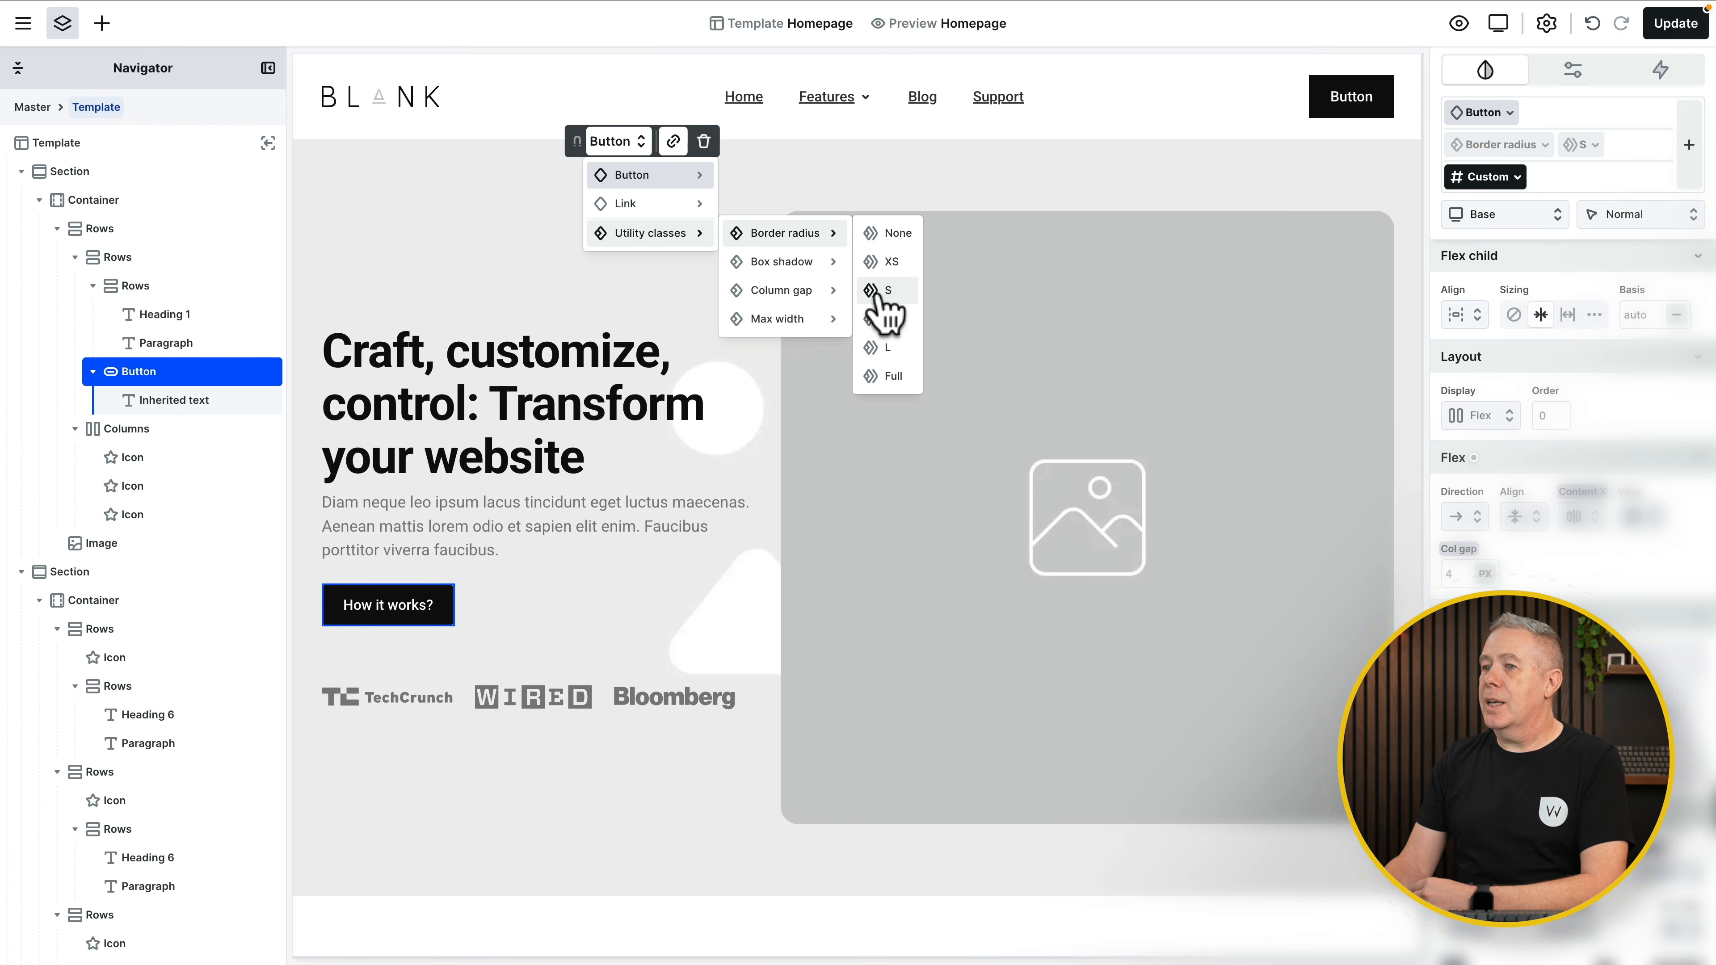
click(871, 375)
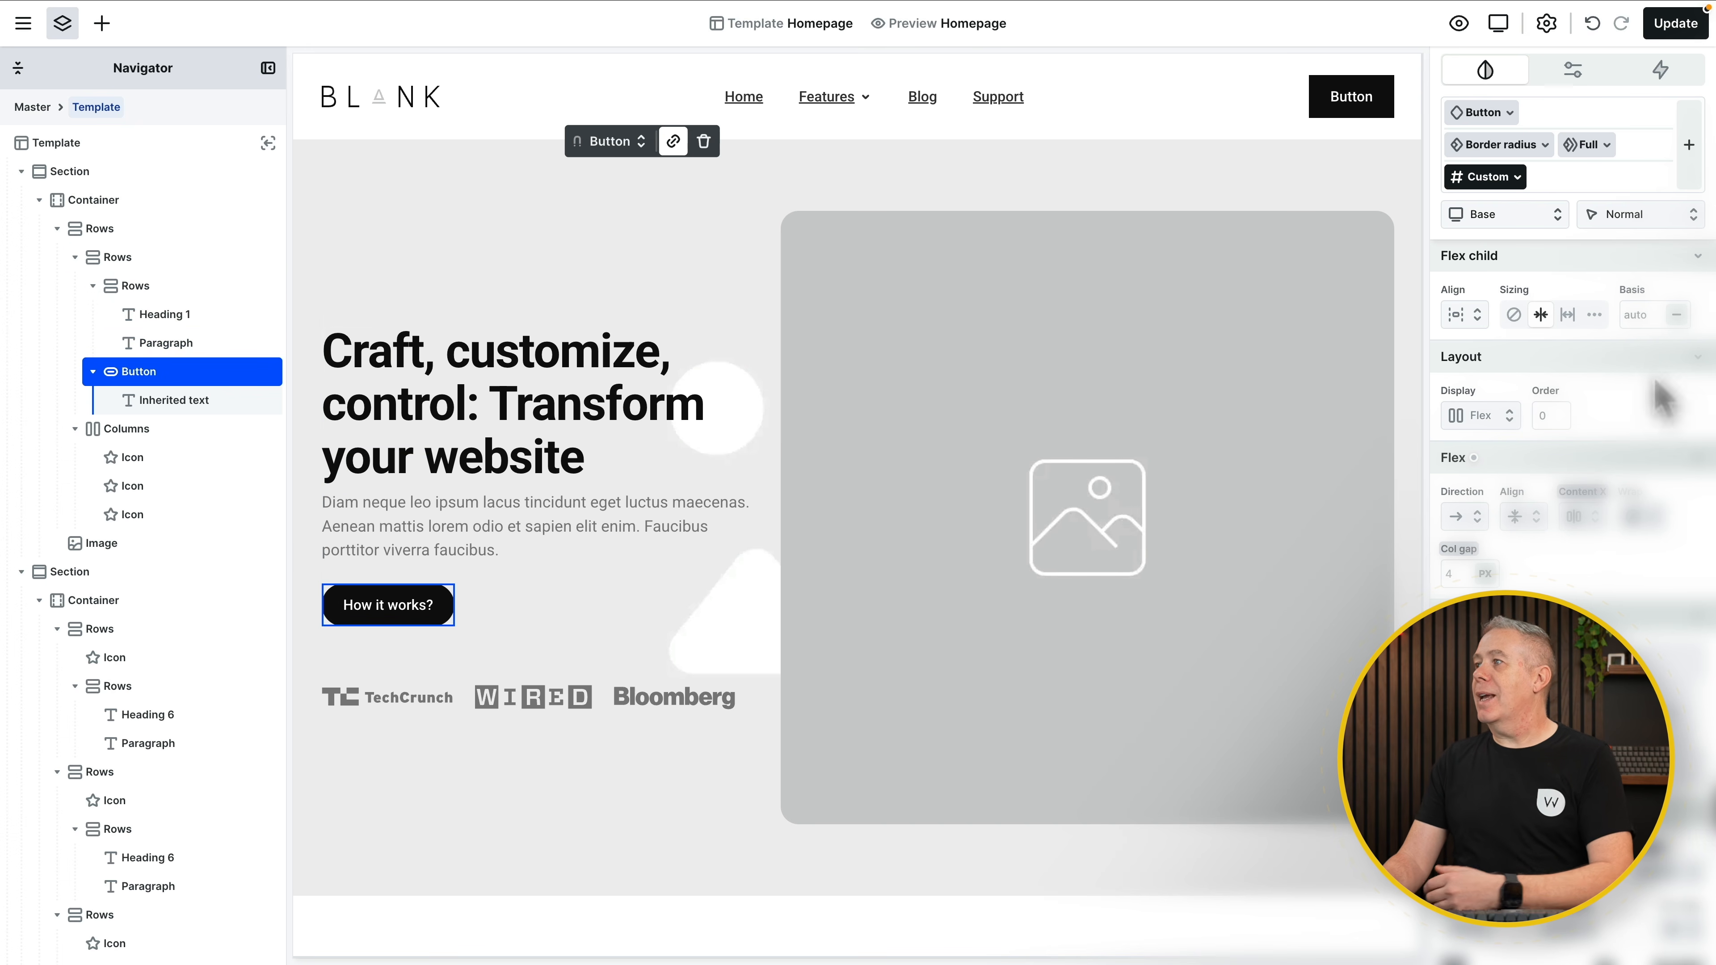
Step: Switch the "How it works?" button's border radius utility class to None
mouse_move(1513, 131)
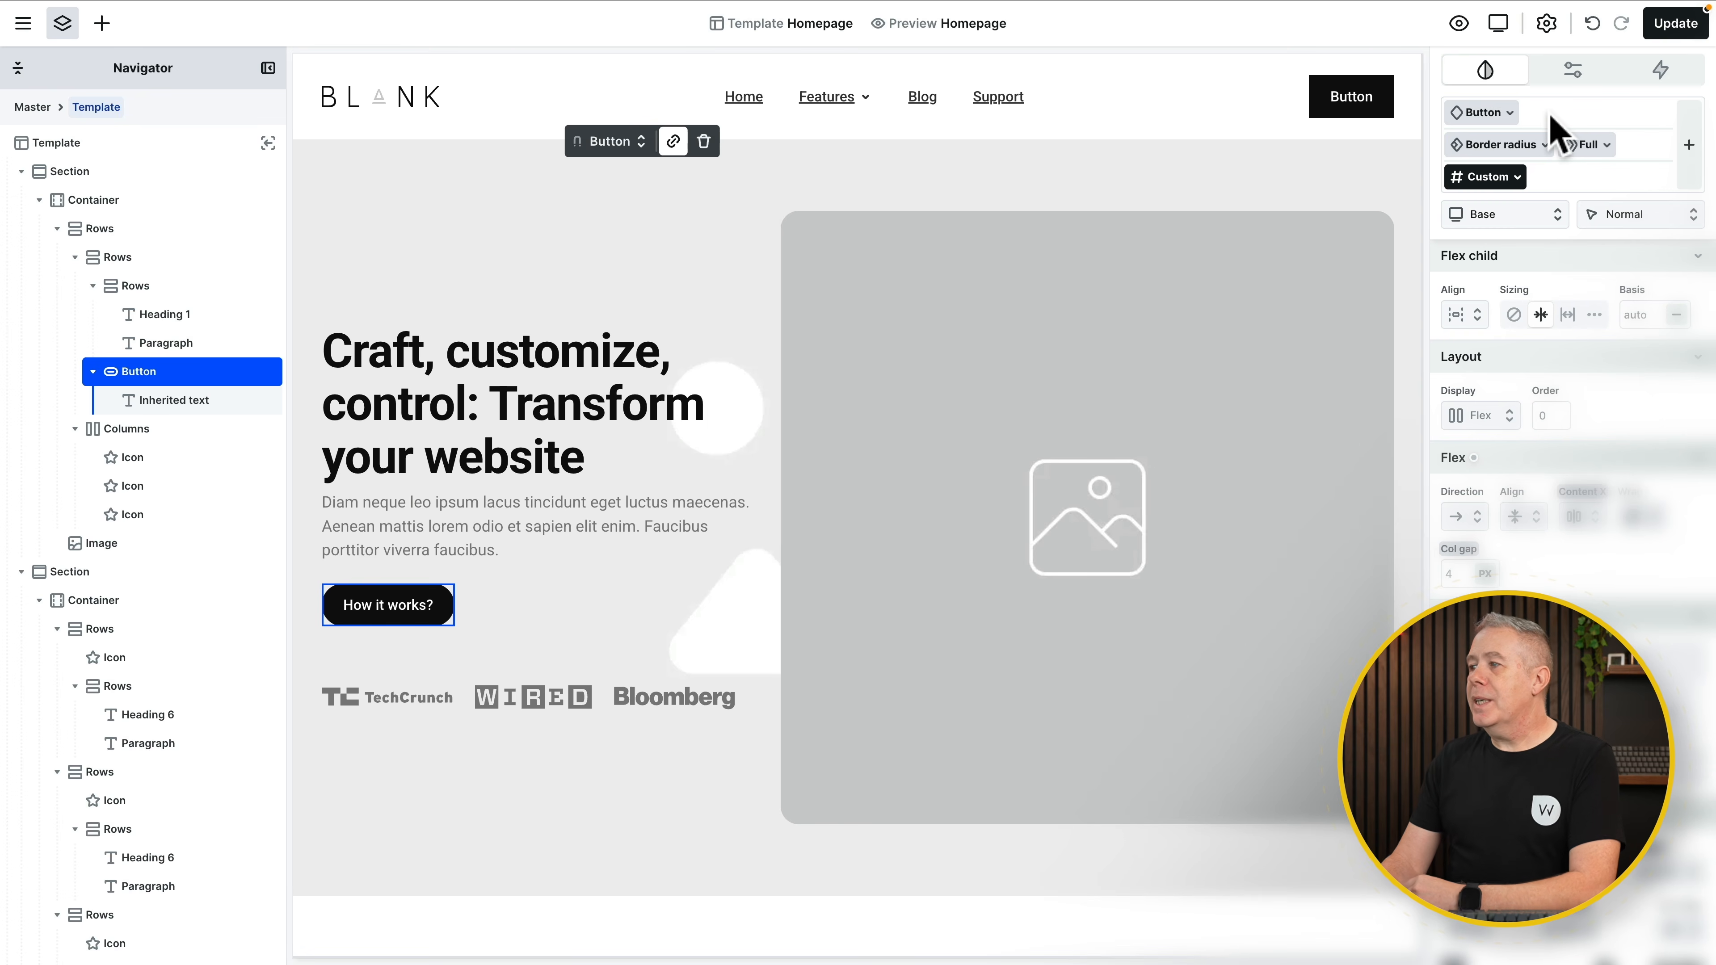
scroll(1604, 517, down, 3)
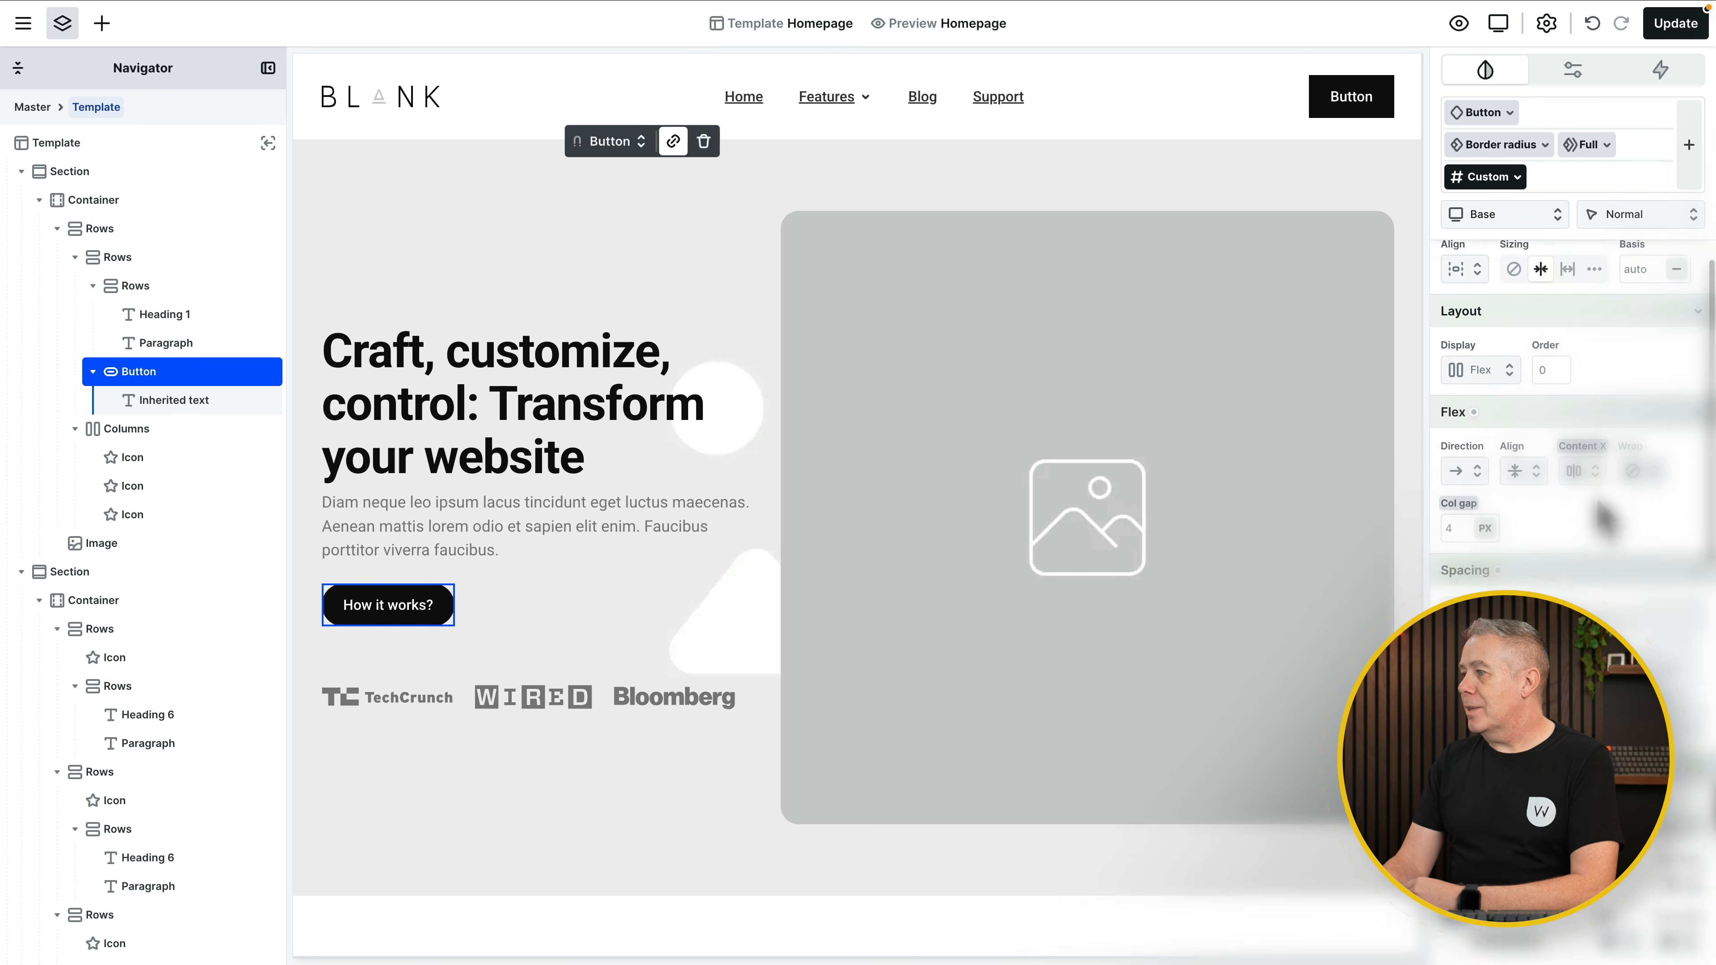
scroll(1604, 517, up, 2)
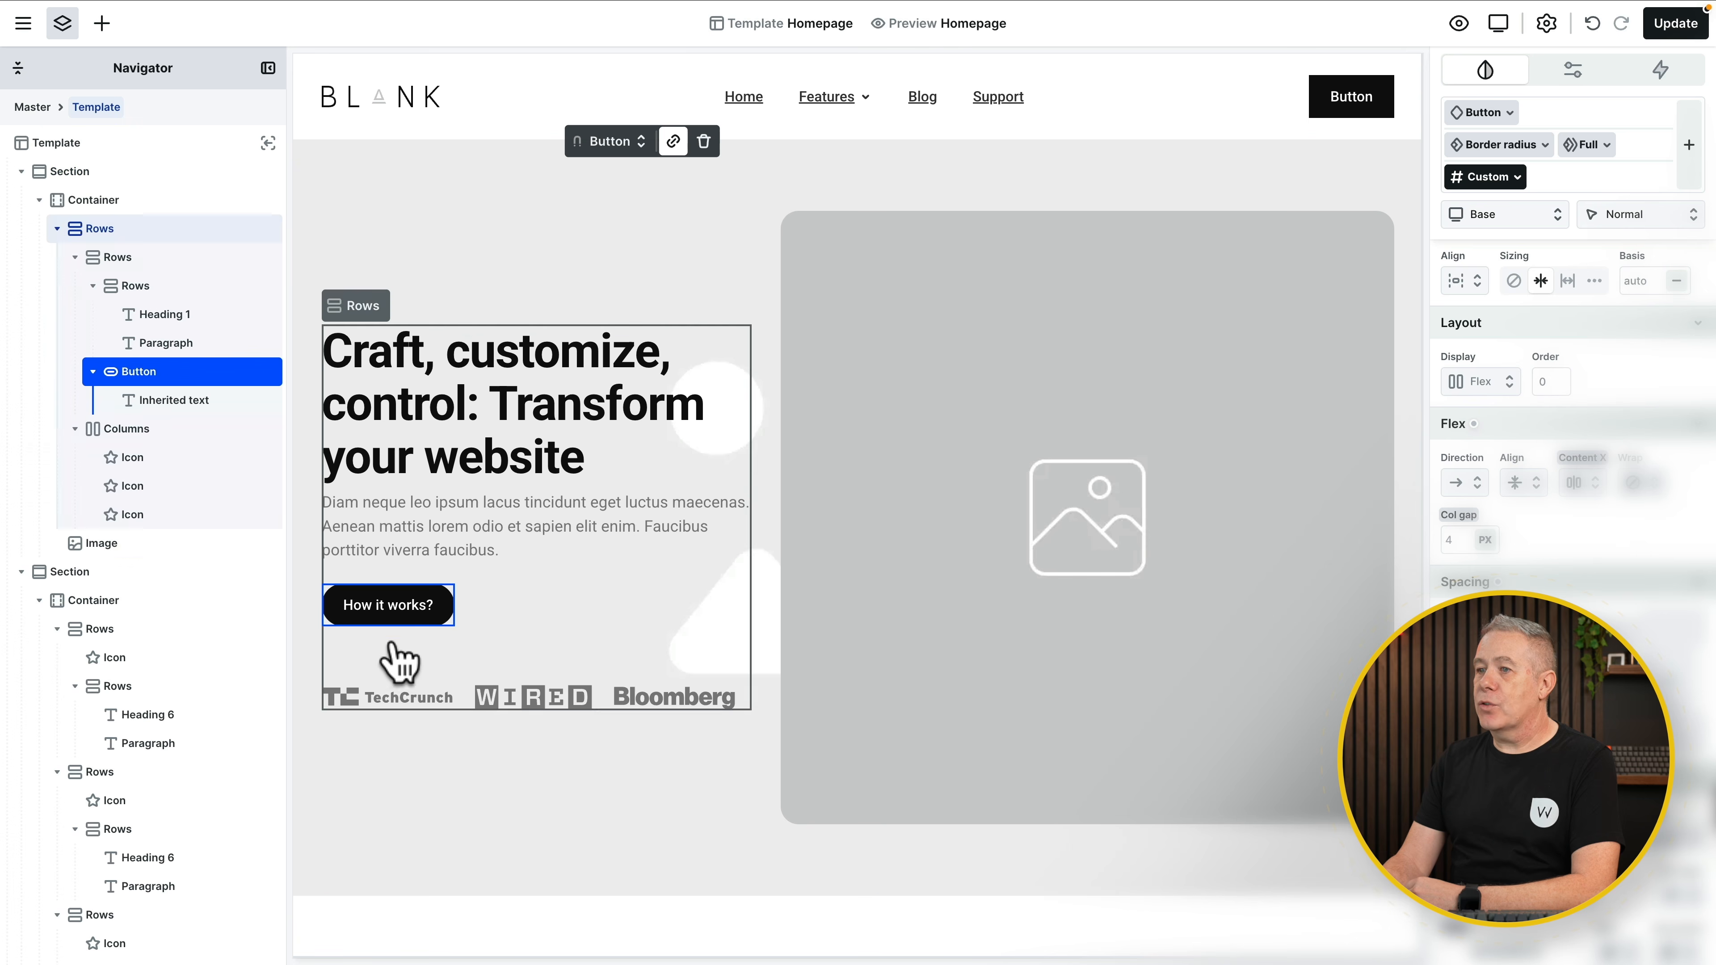
click(630, 143)
mouse_move(647, 234)
mouse_move(778, 236)
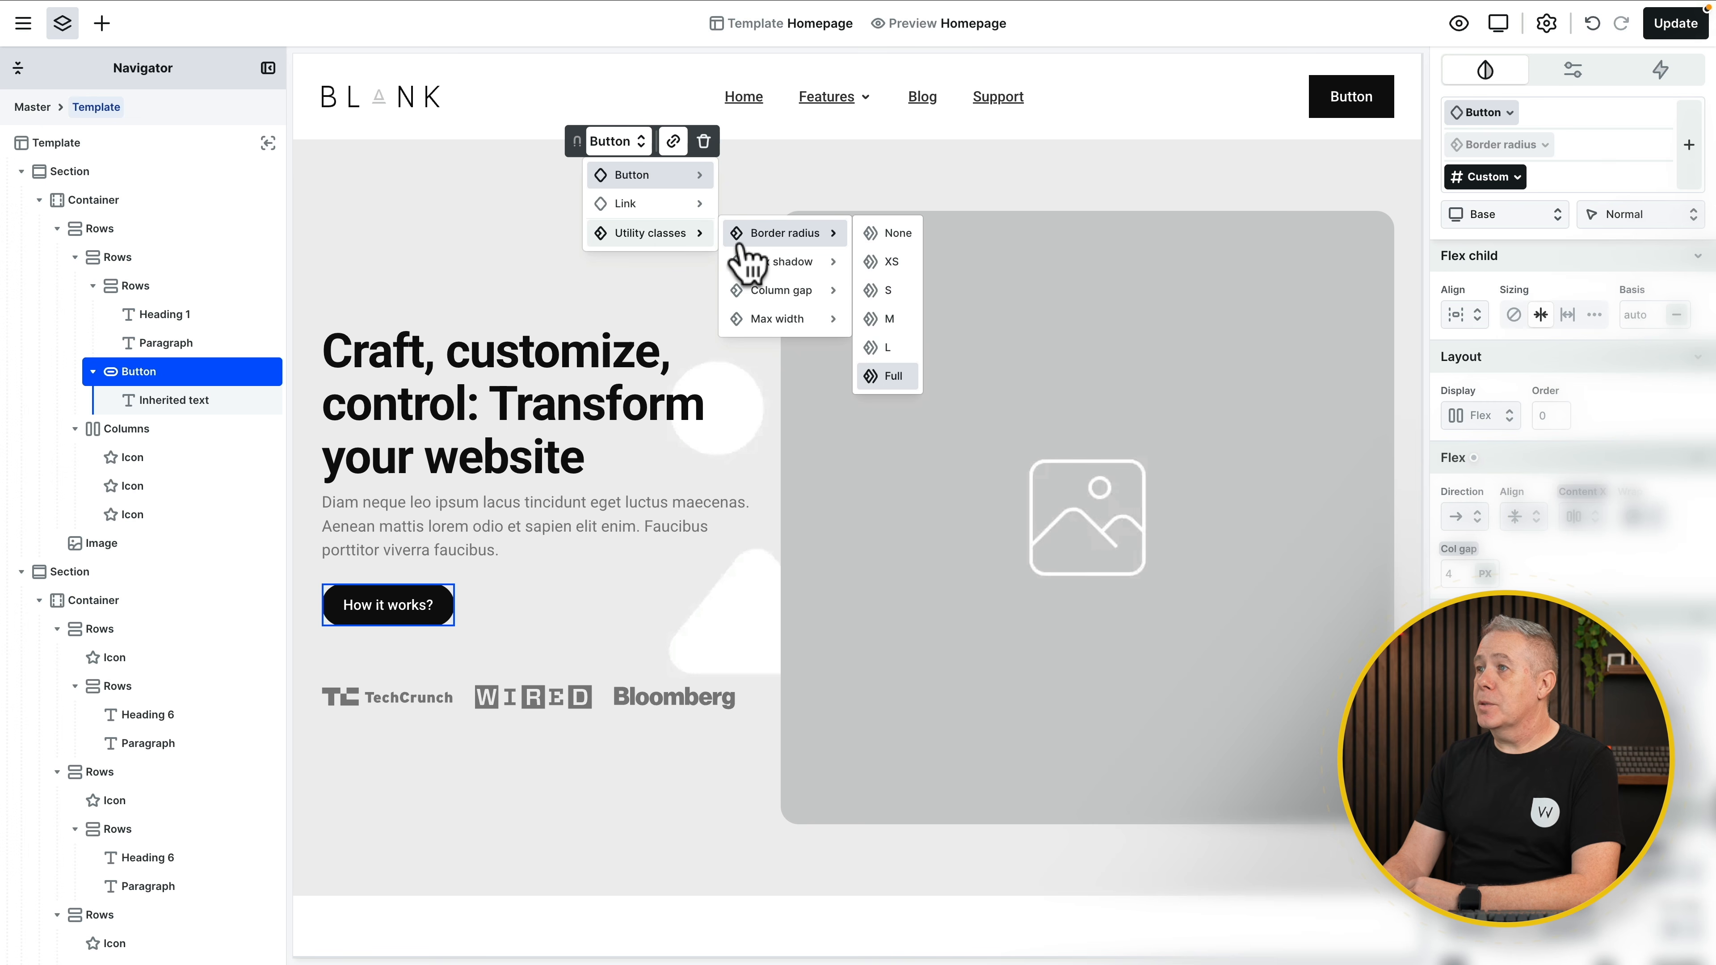
click(878, 236)
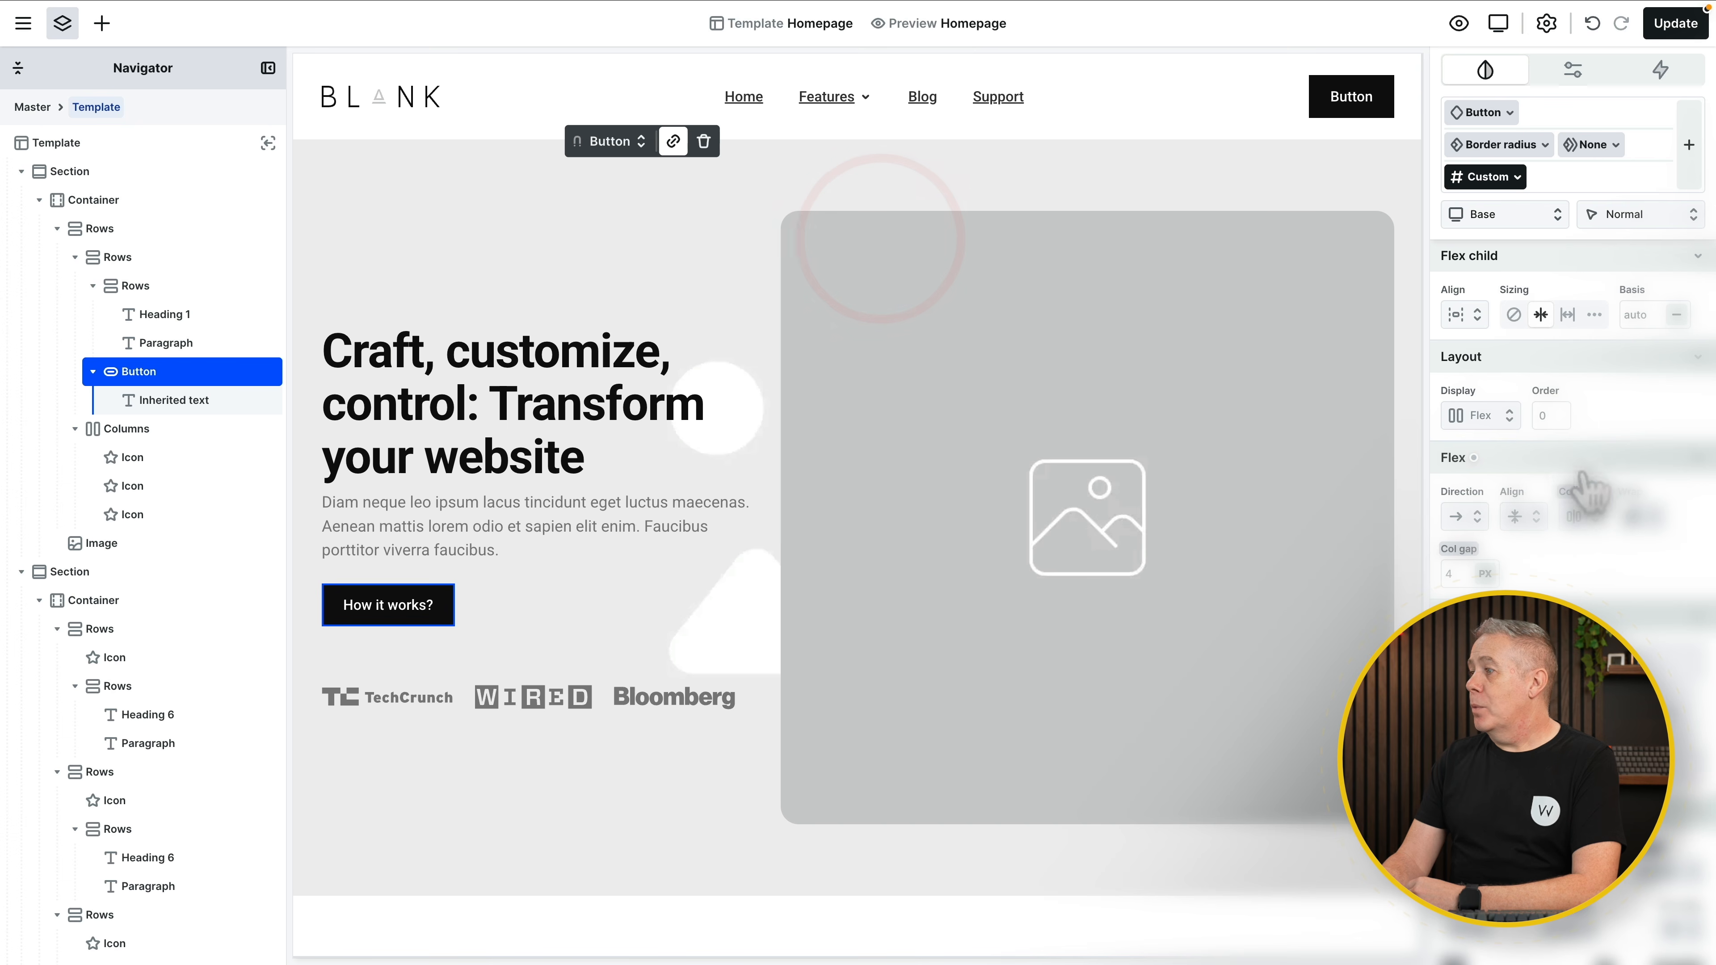
Step: Override the "How it works?" button's corner radius with the M / 16px variable from the Border radius collection
scroll(1600, 614, down, 5)
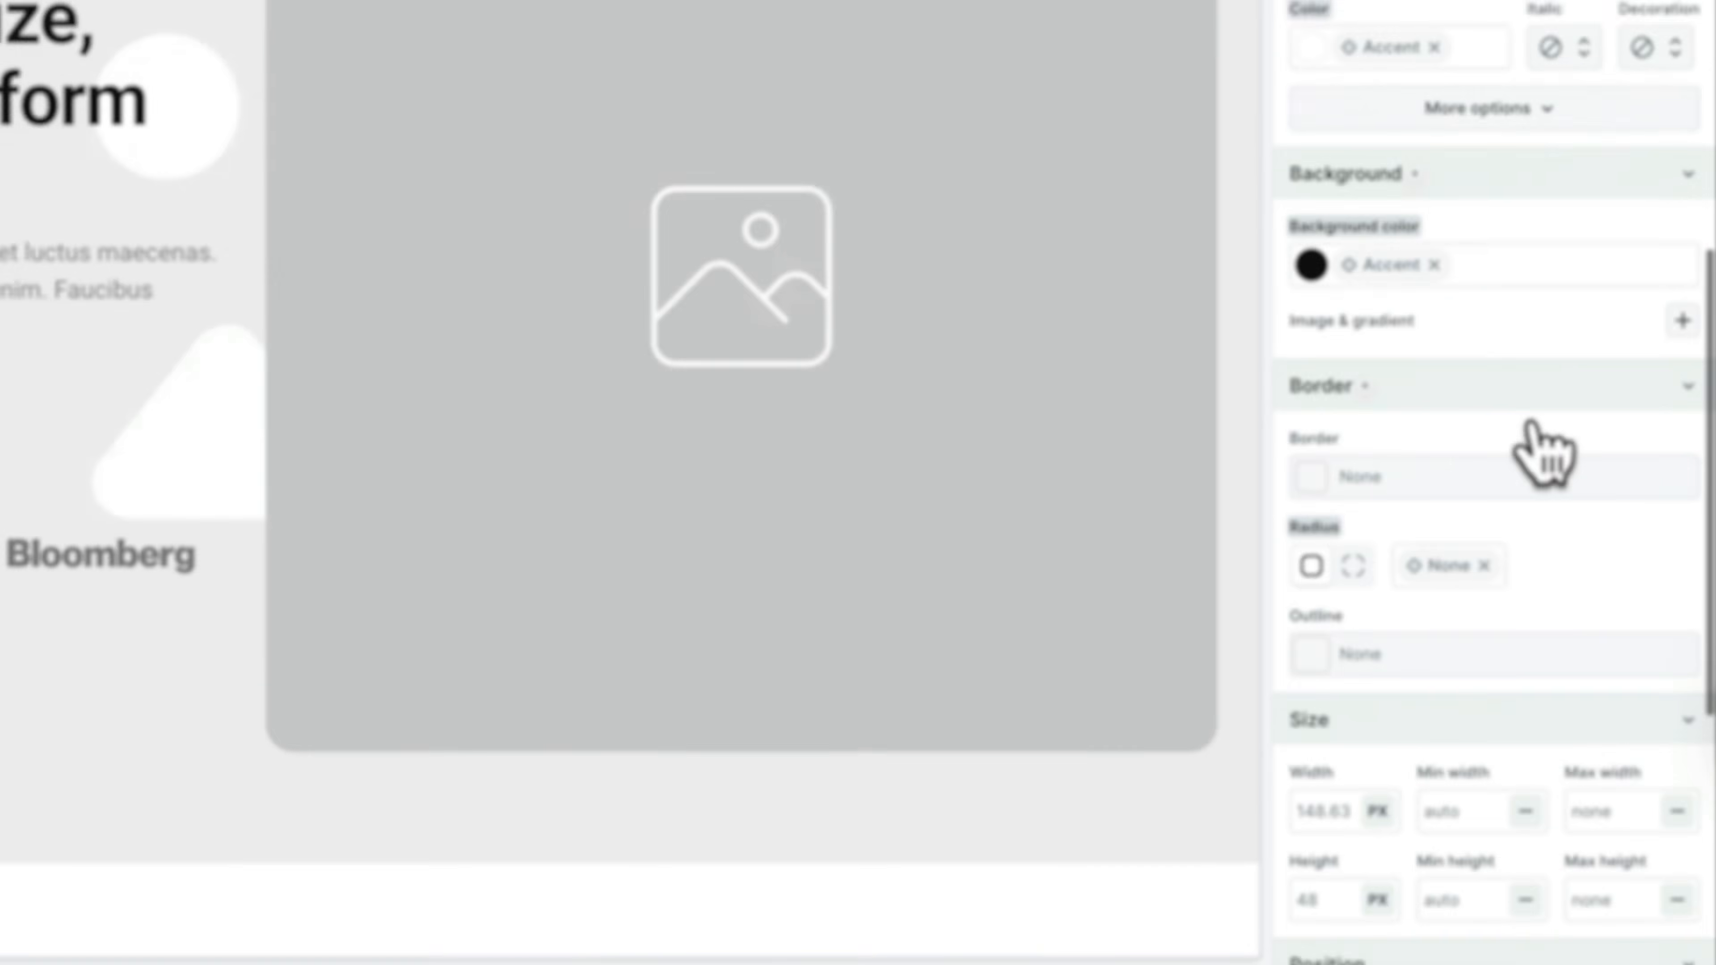
scroll(1529, 422, down, 2)
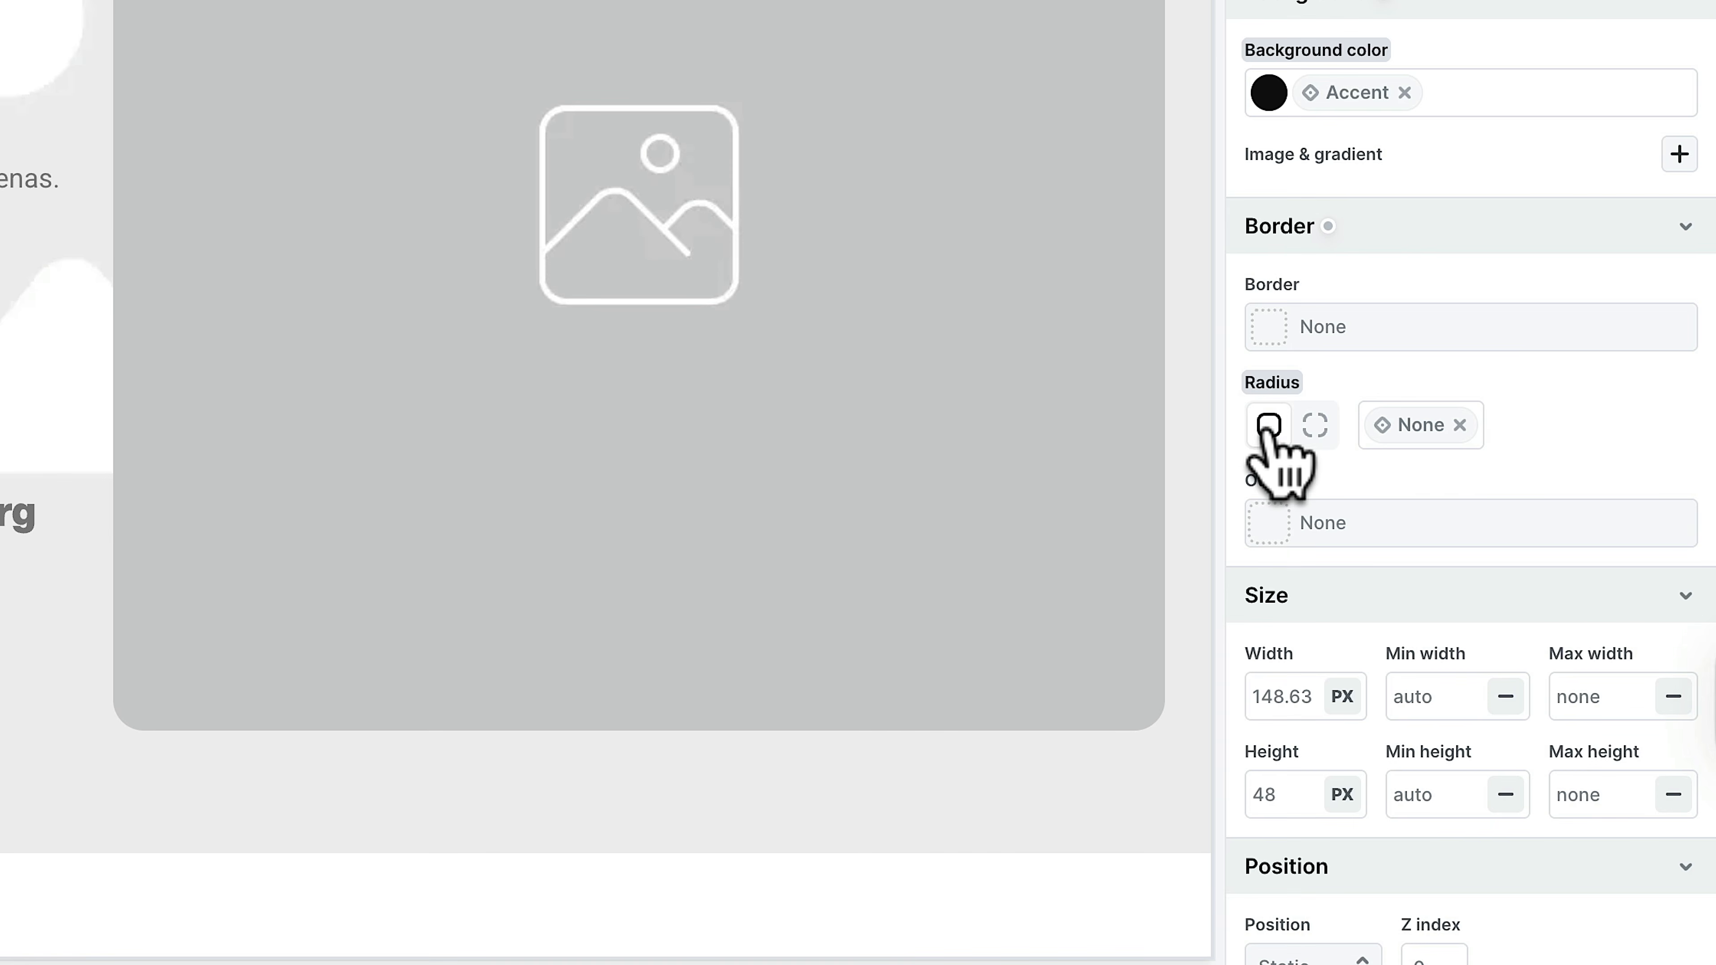
click(1461, 425)
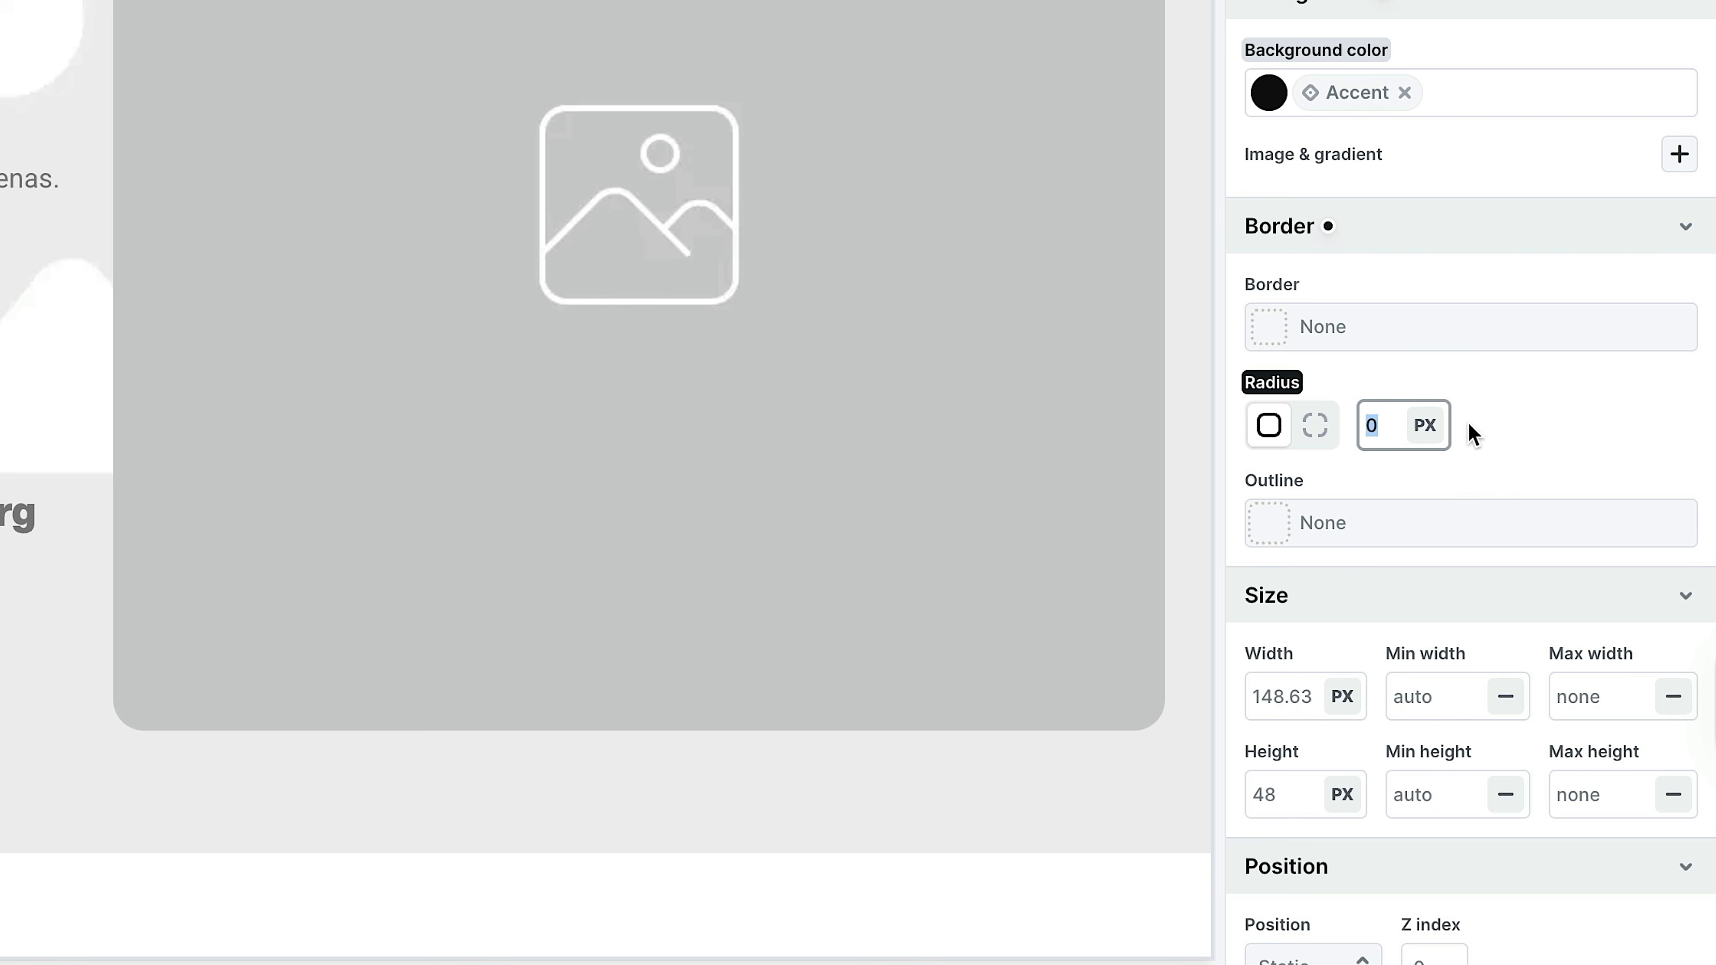
click(1422, 426)
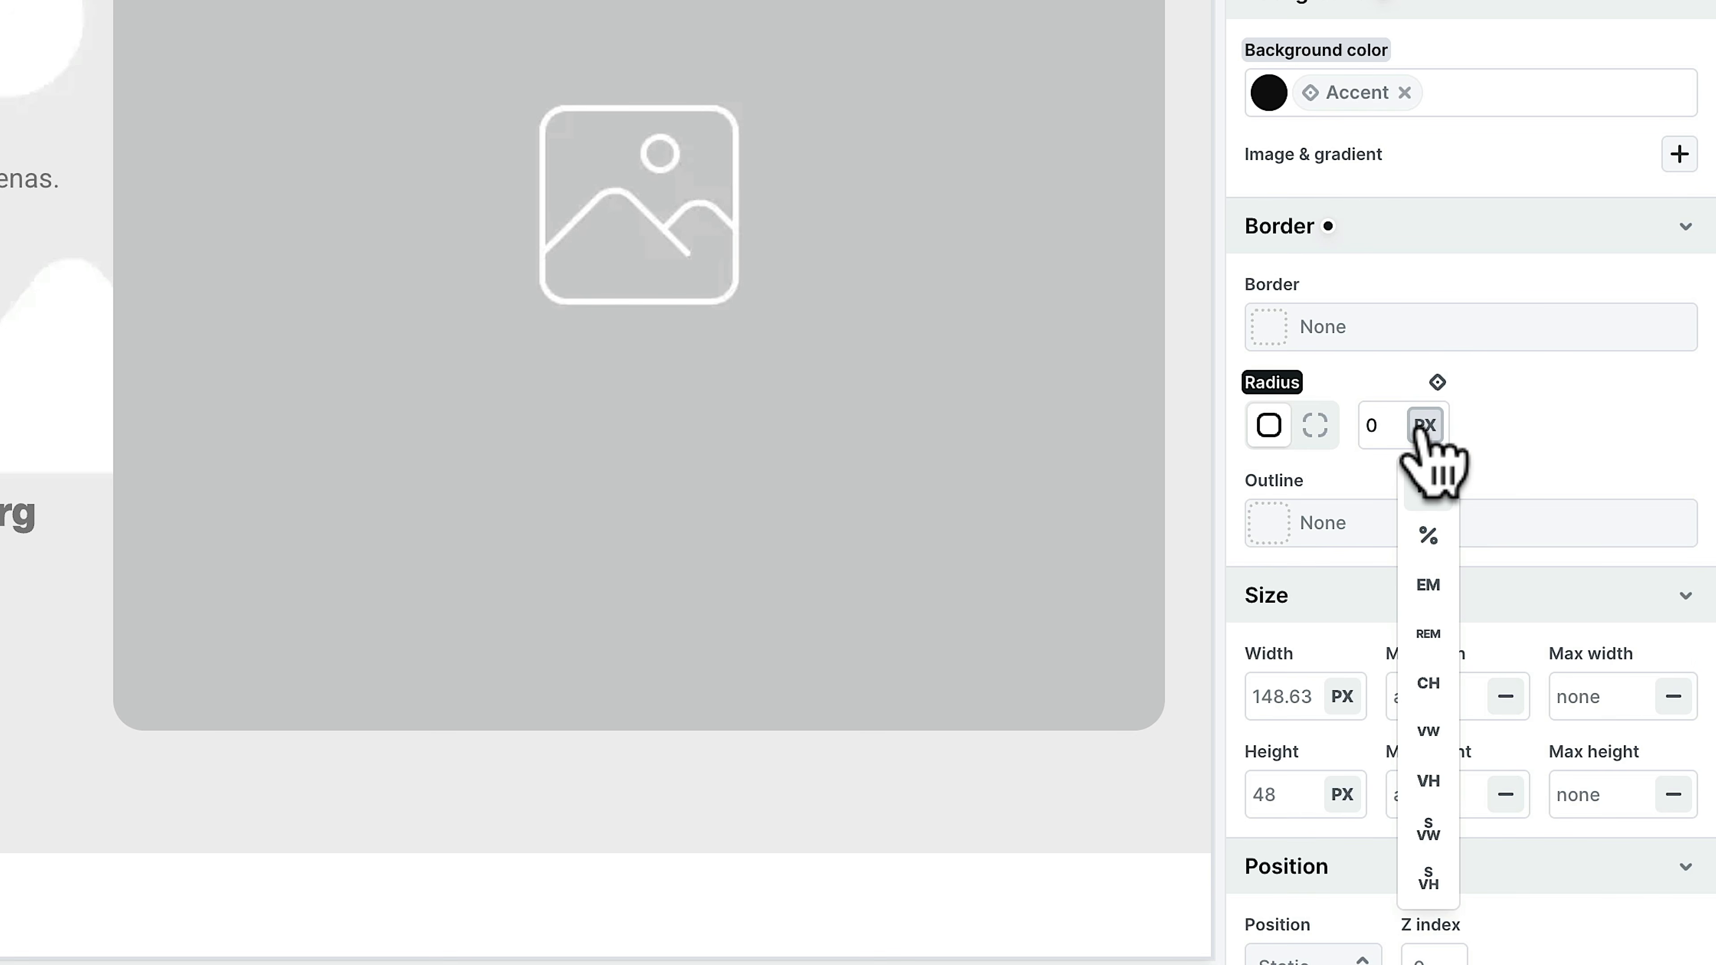
click(1437, 383)
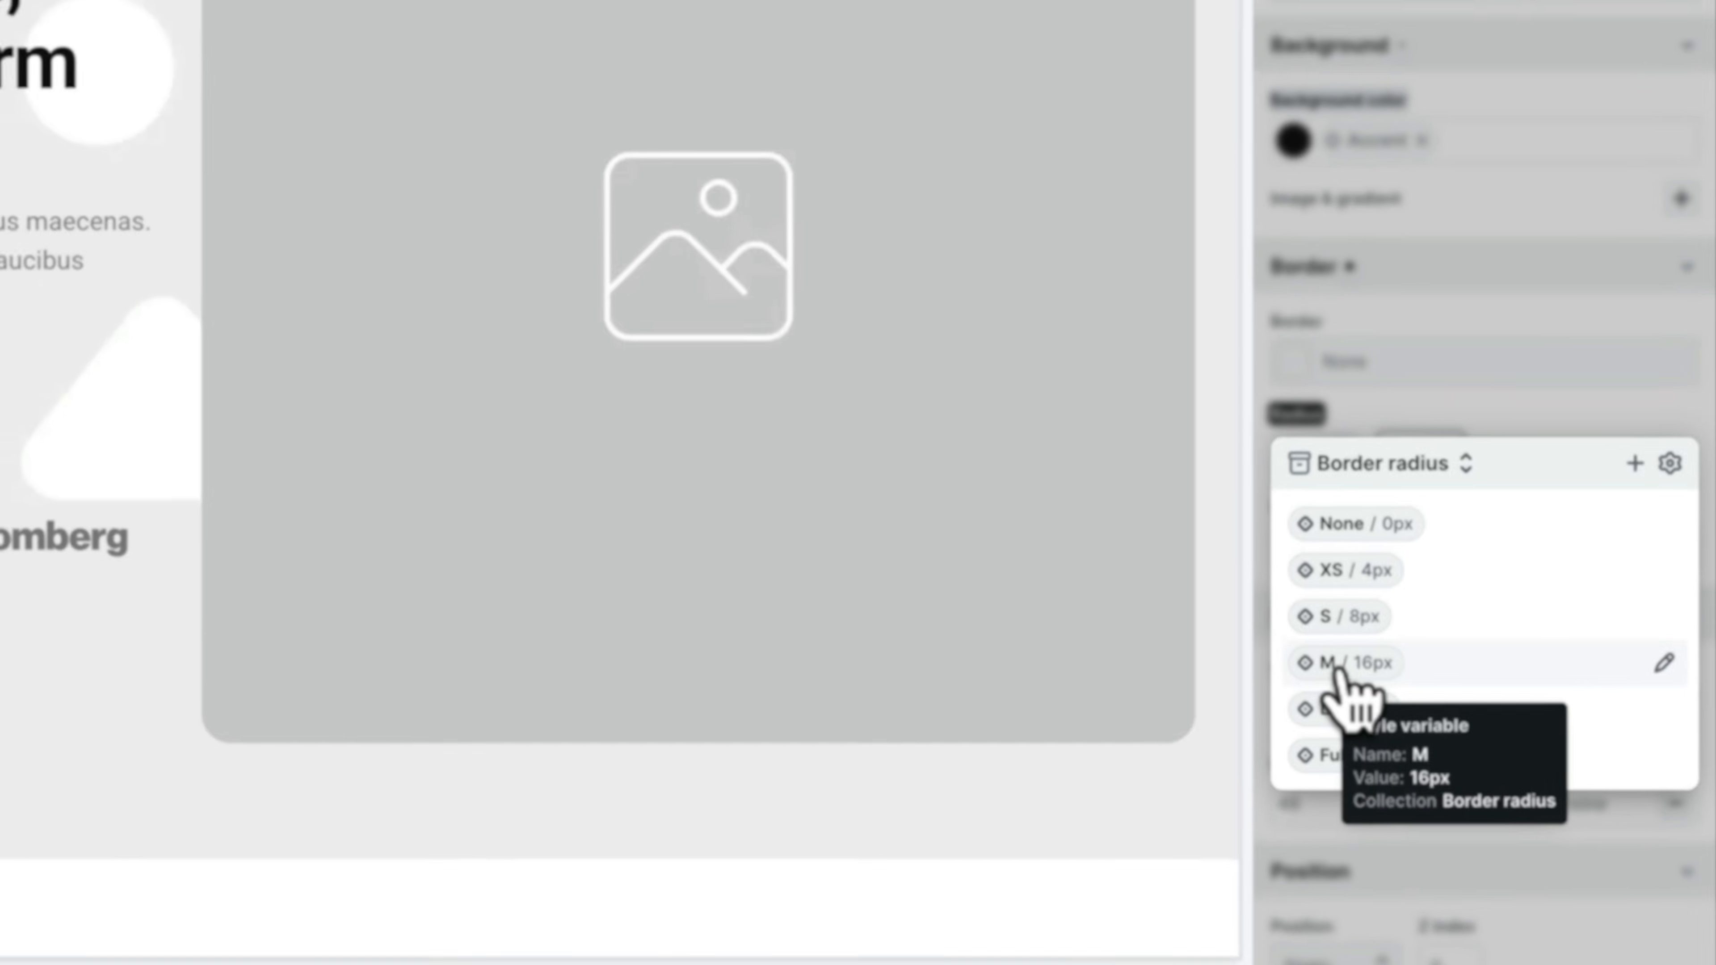
click(1314, 649)
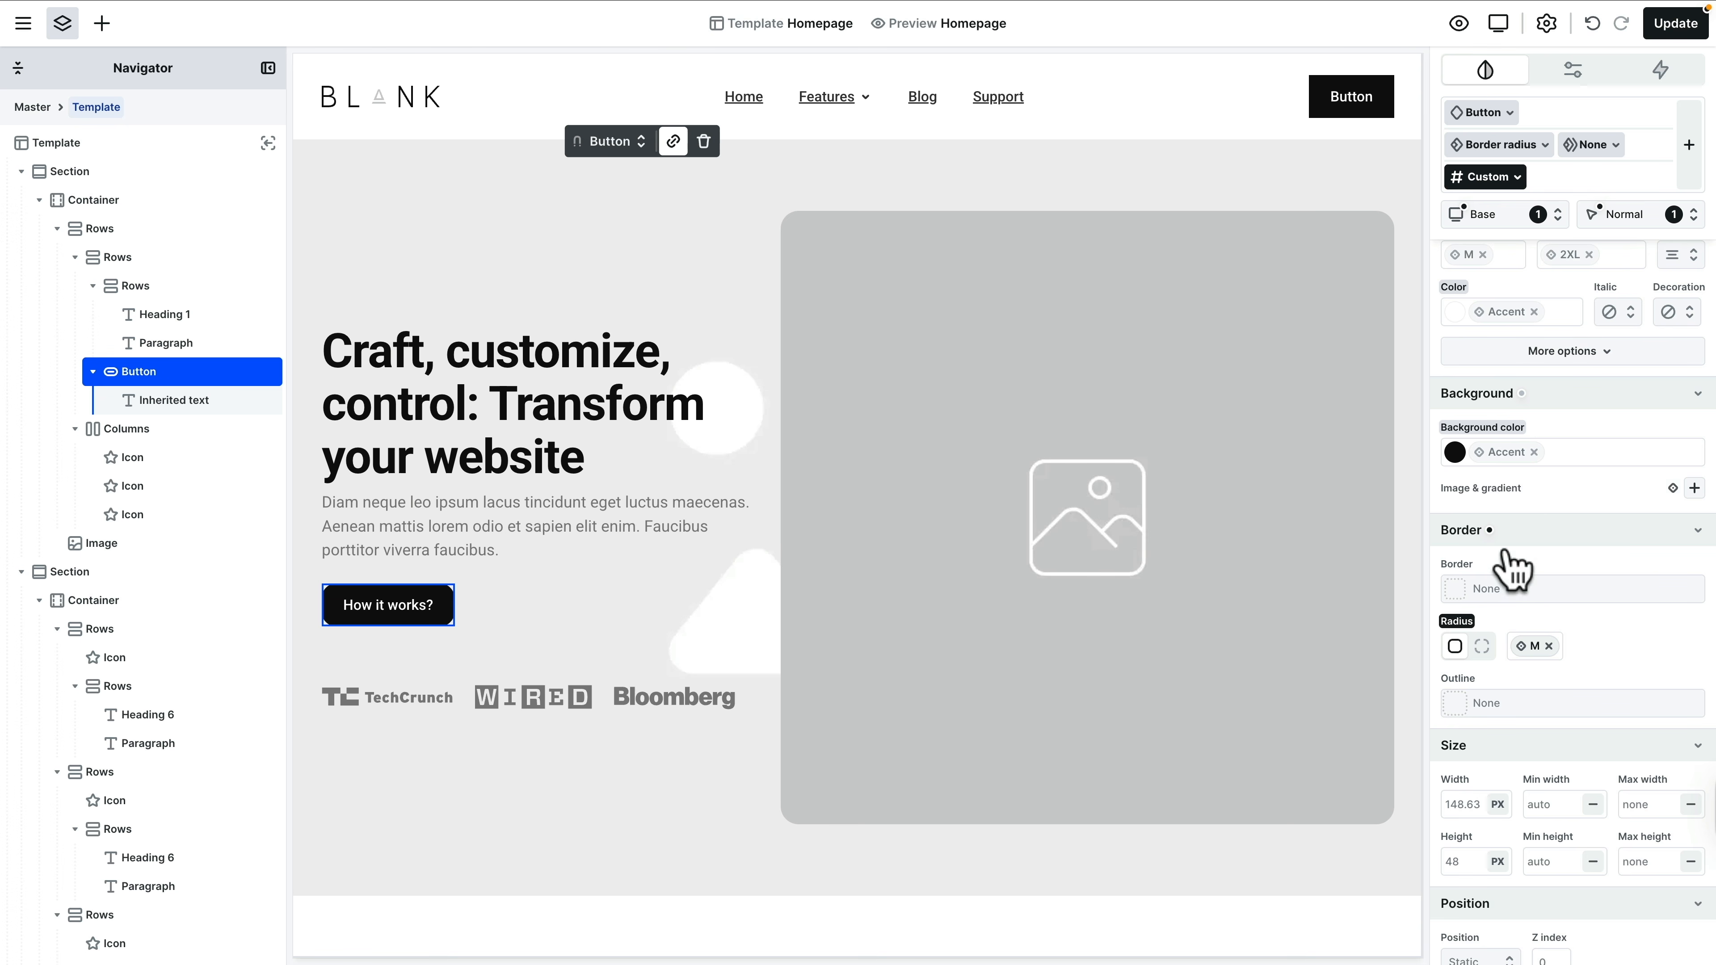
Step: Examine the button's applied style classes and the options offered for its Border radius class
mouse_move(1533, 656)
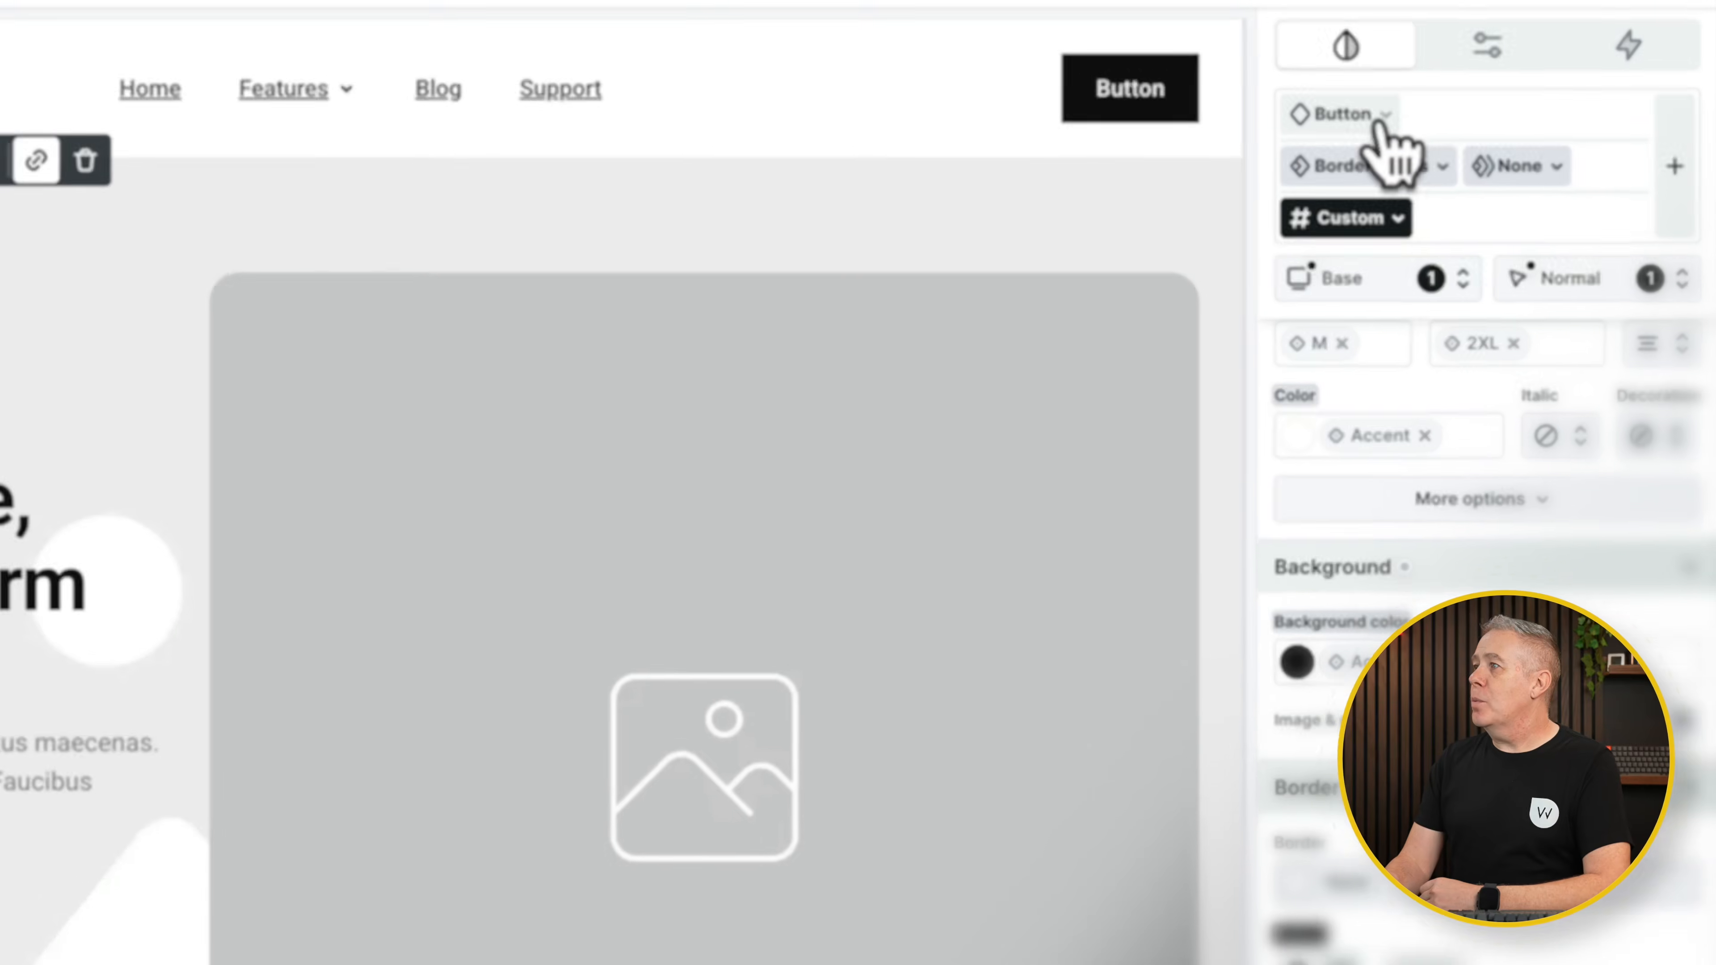
mouse_move(1364, 182)
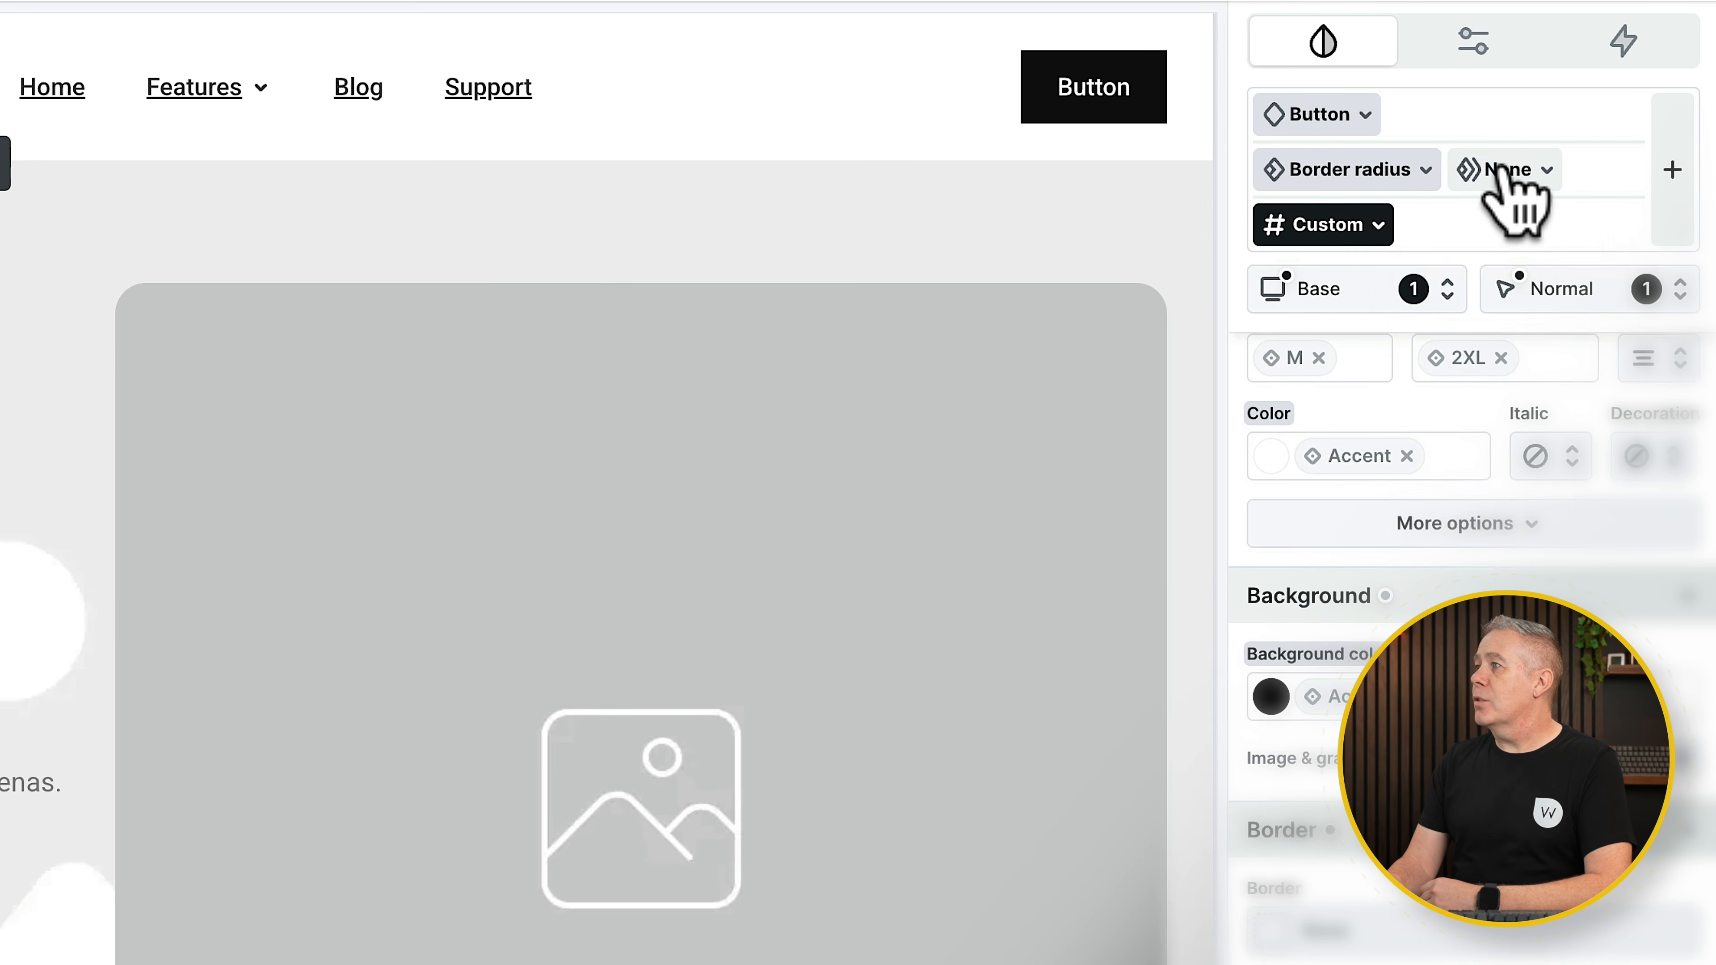
click(1430, 166)
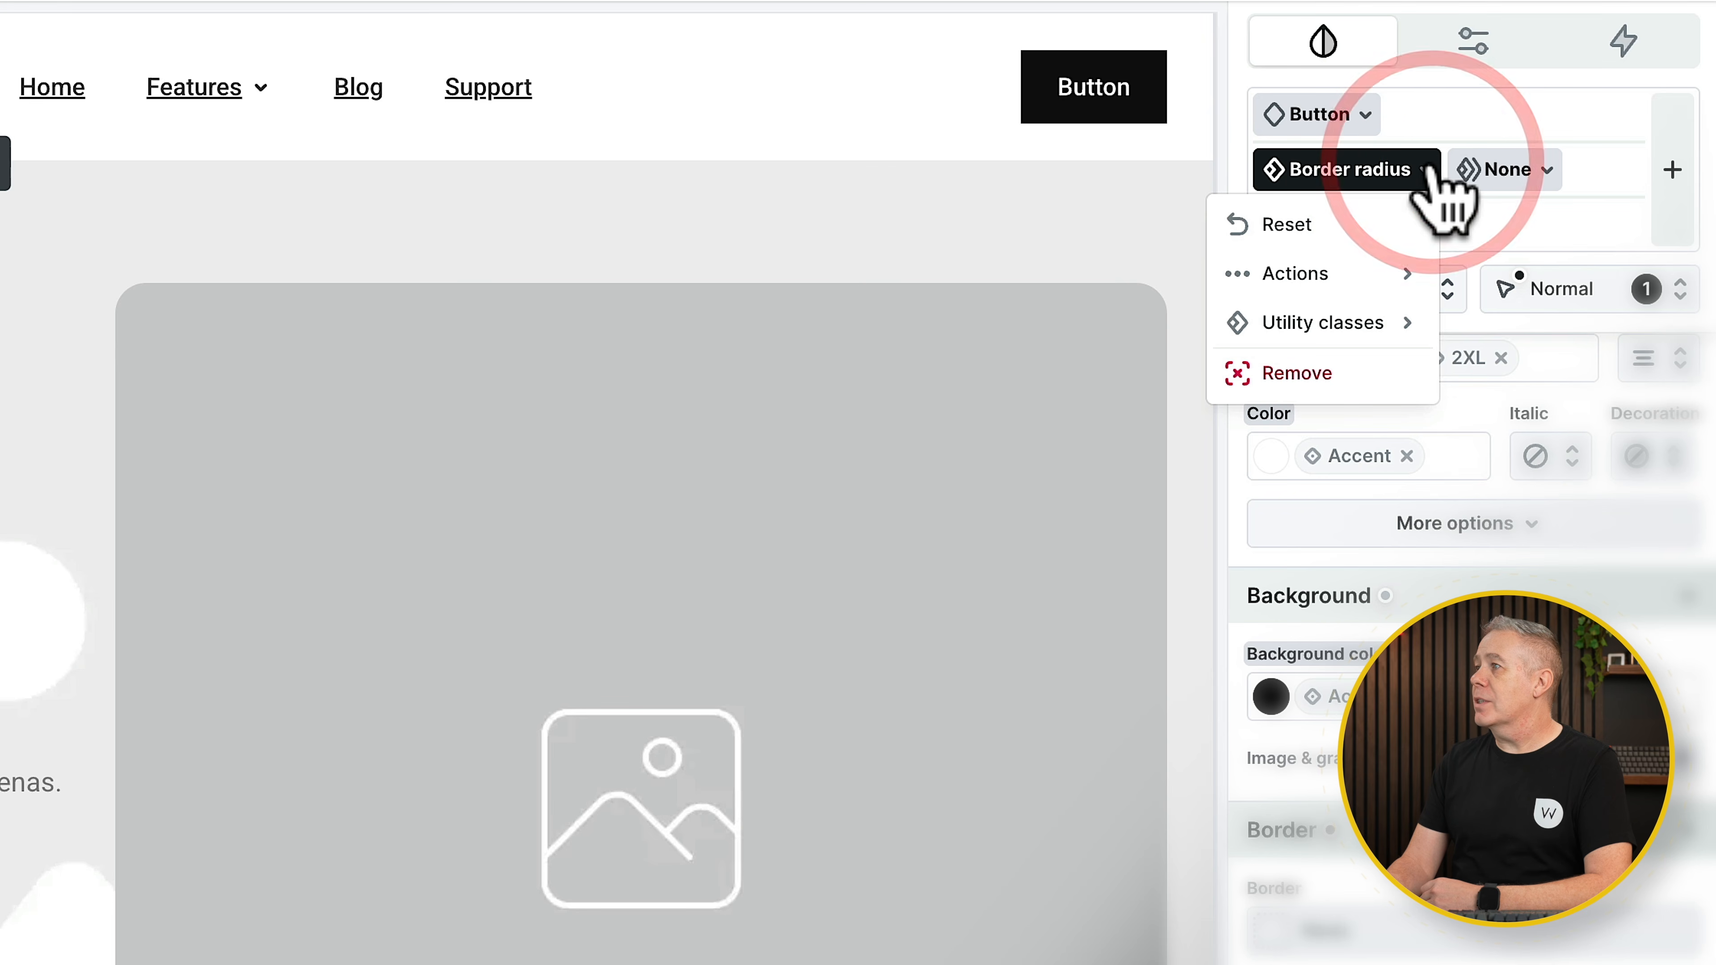
mouse_move(1395, 287)
mouse_move(1395, 332)
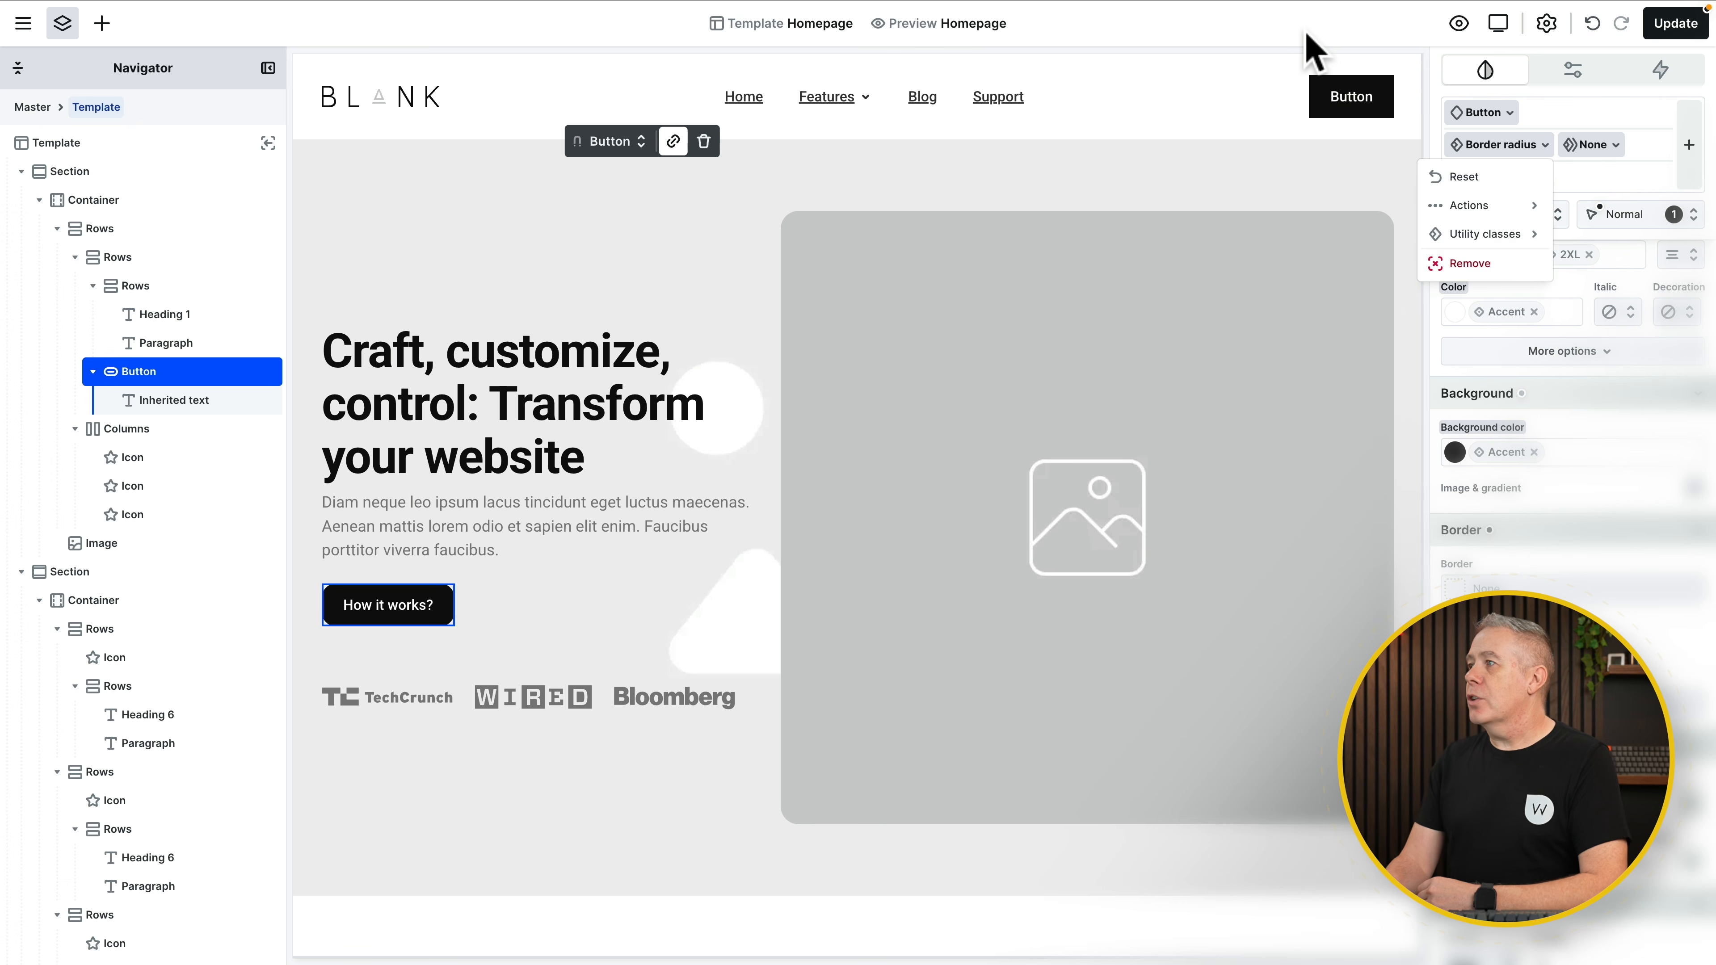
click(1307, 35)
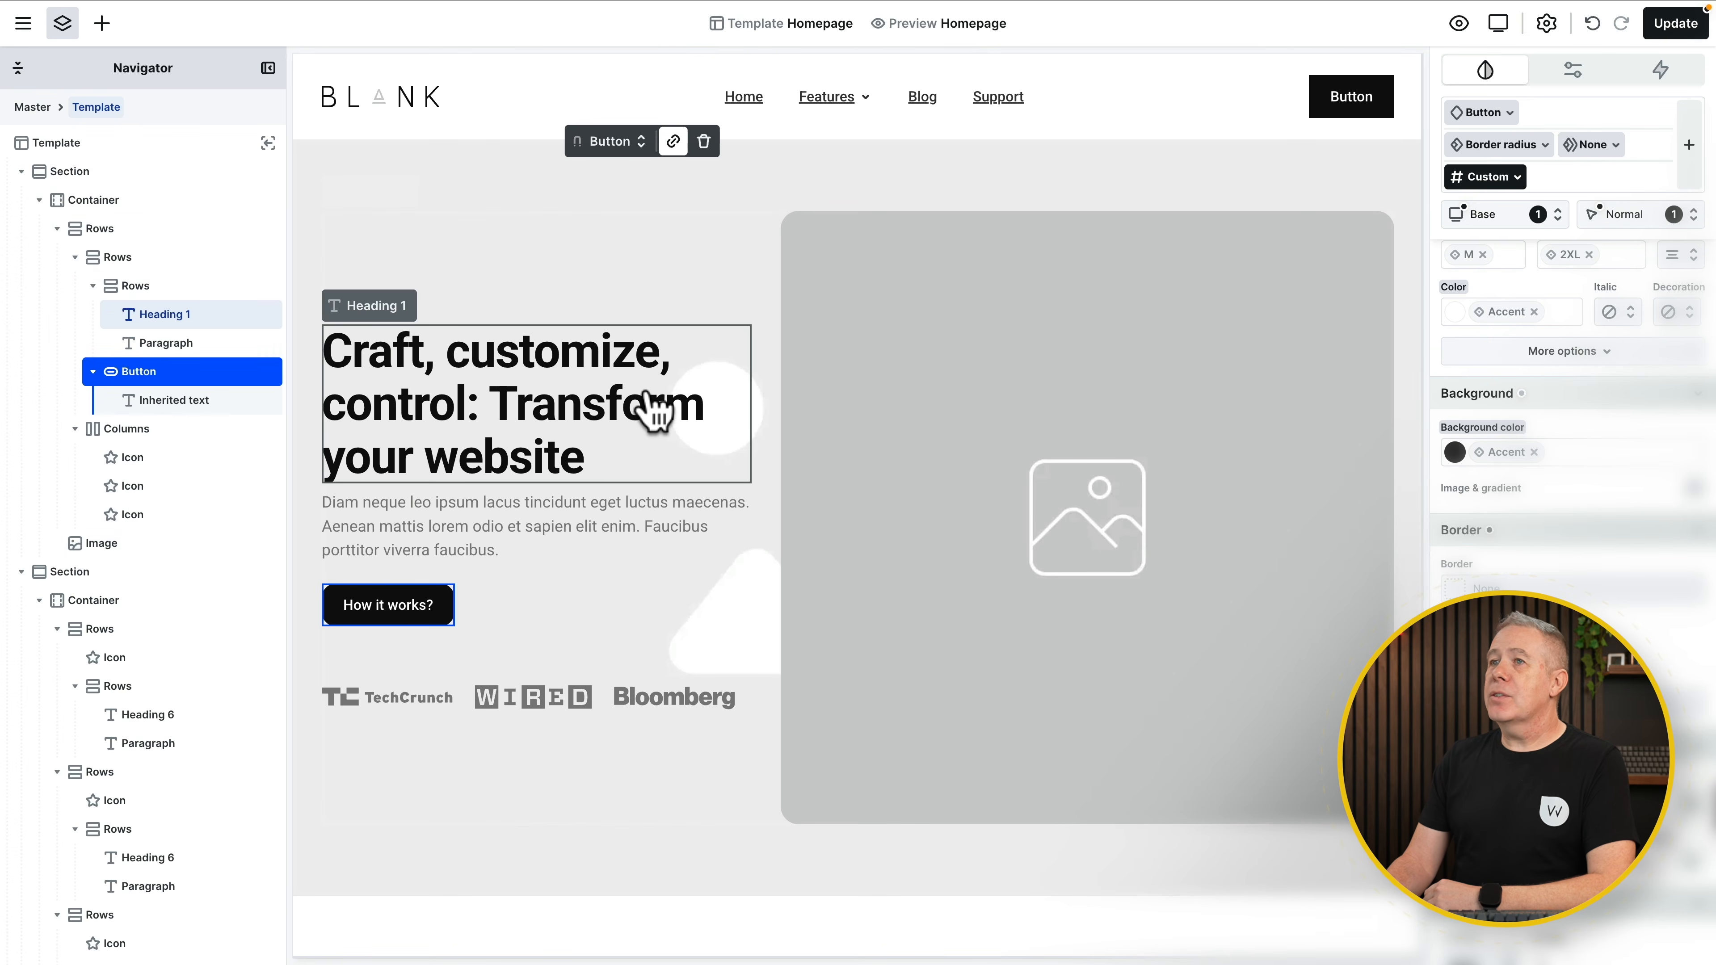
Step: Look through the elements available for adding, and open the asset Library to browse its block layouts
click(102, 24)
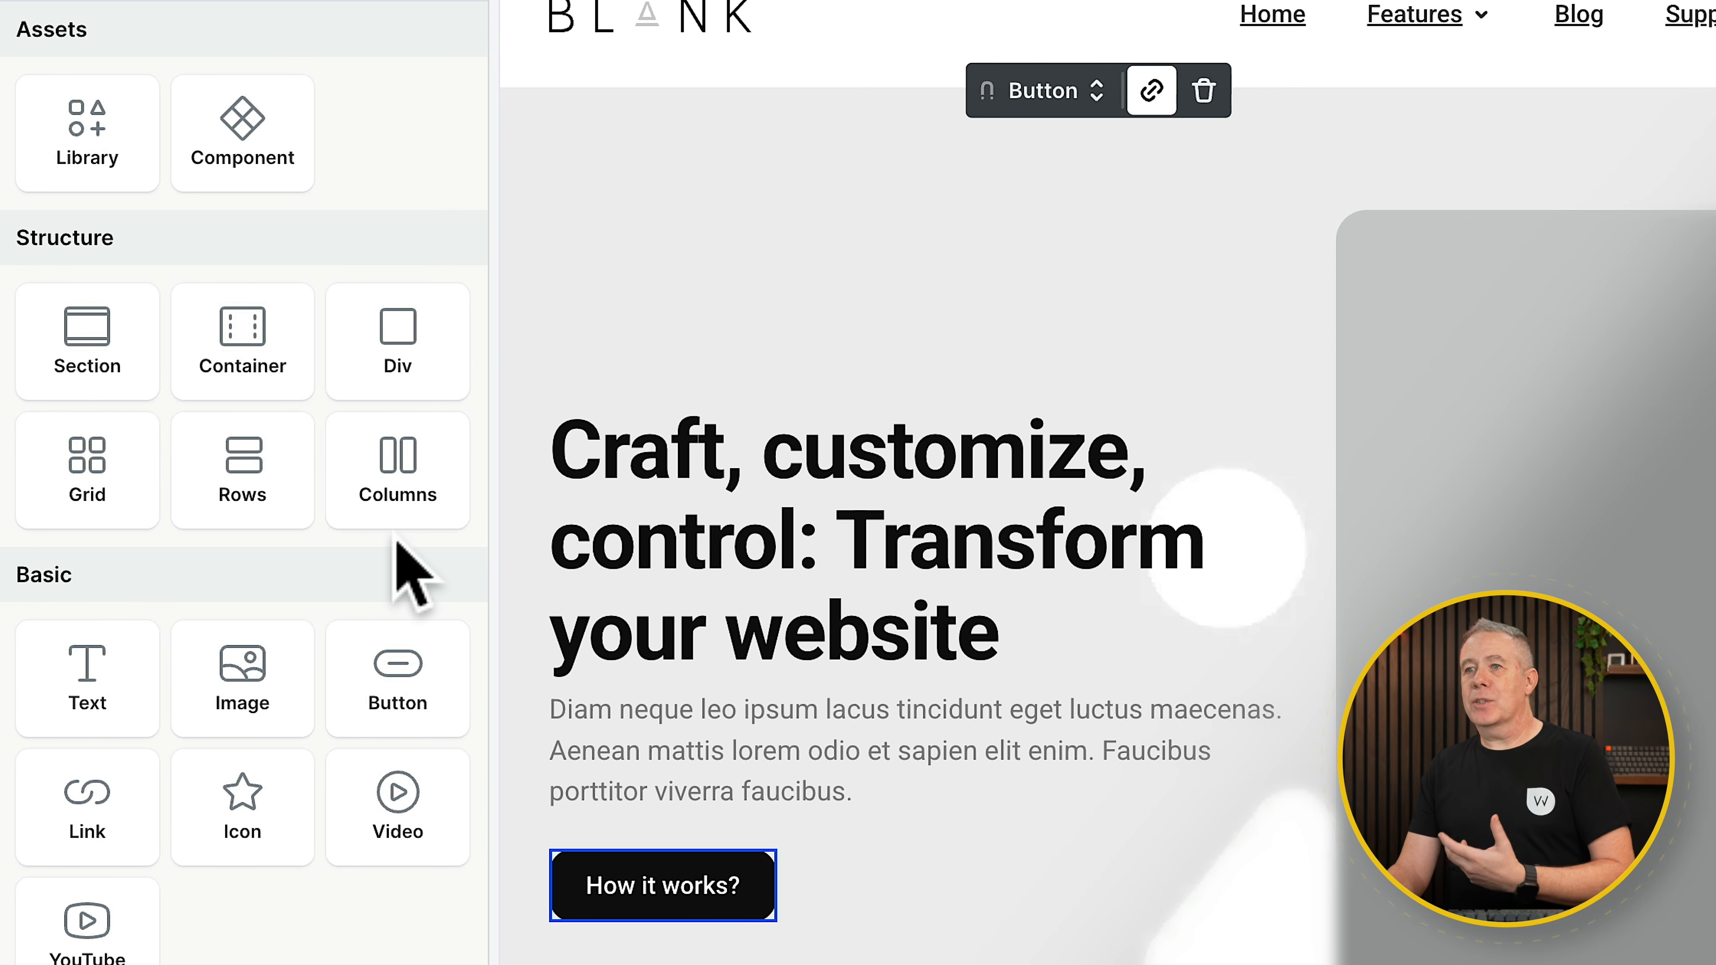
scroll(398, 541, down, 3)
scroll(398, 551, up, 3)
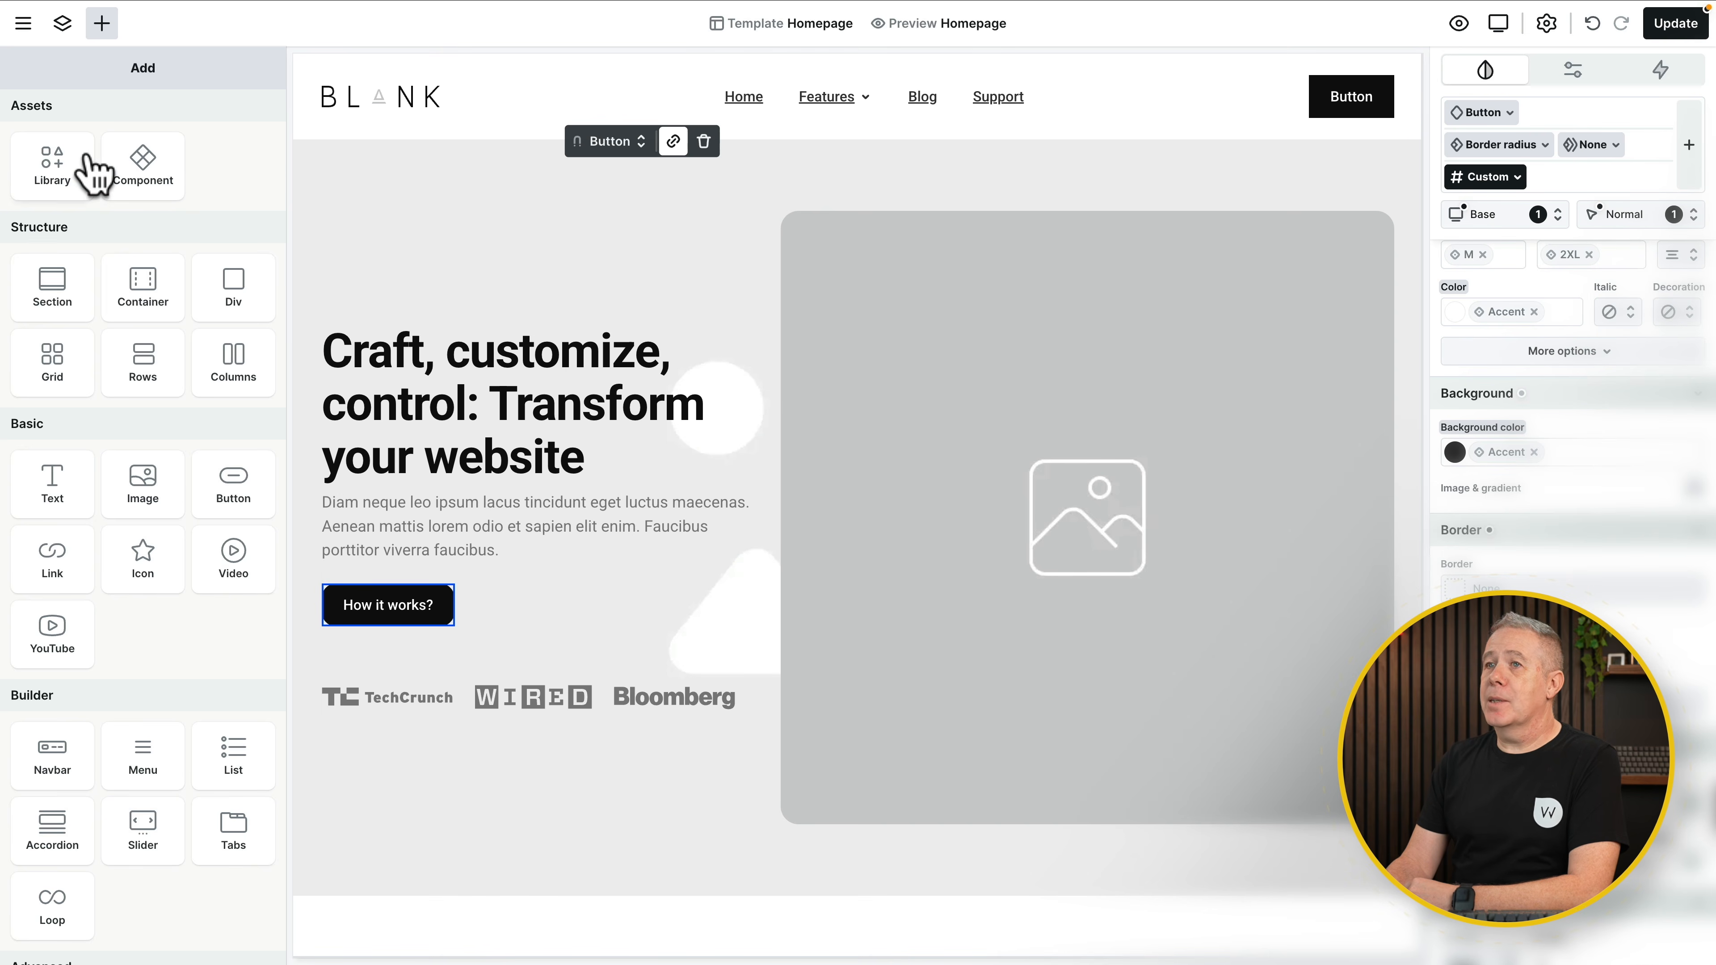
click(48, 188)
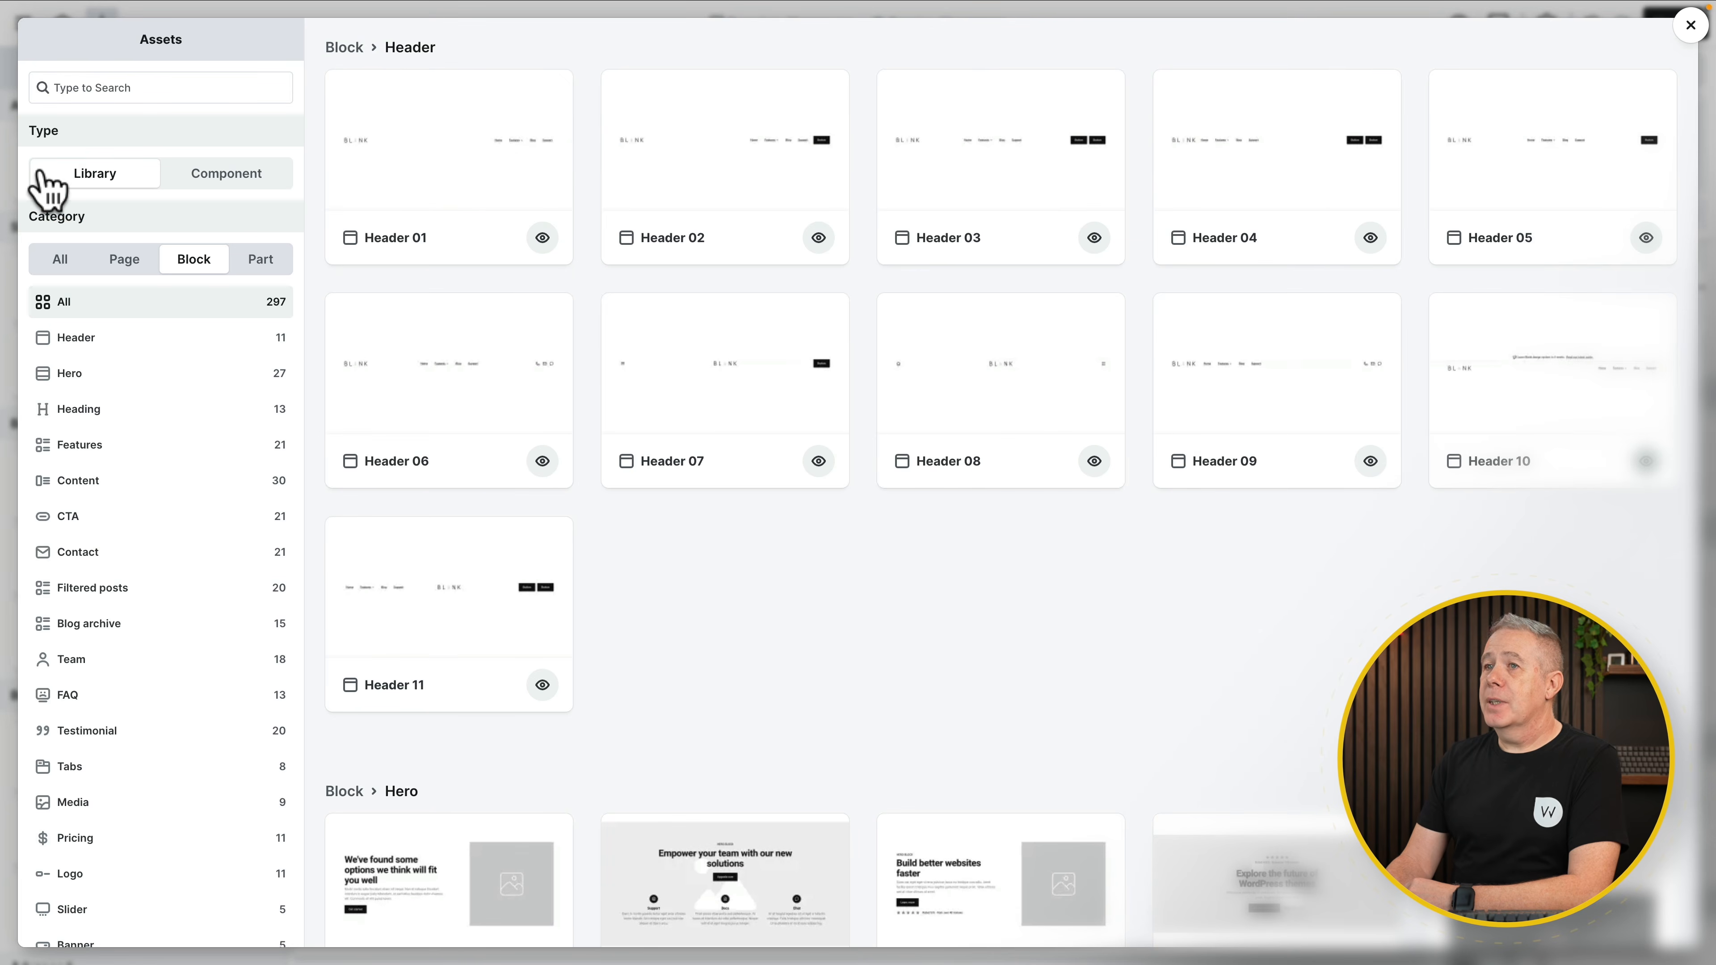
scroll(769, 632, down, 12)
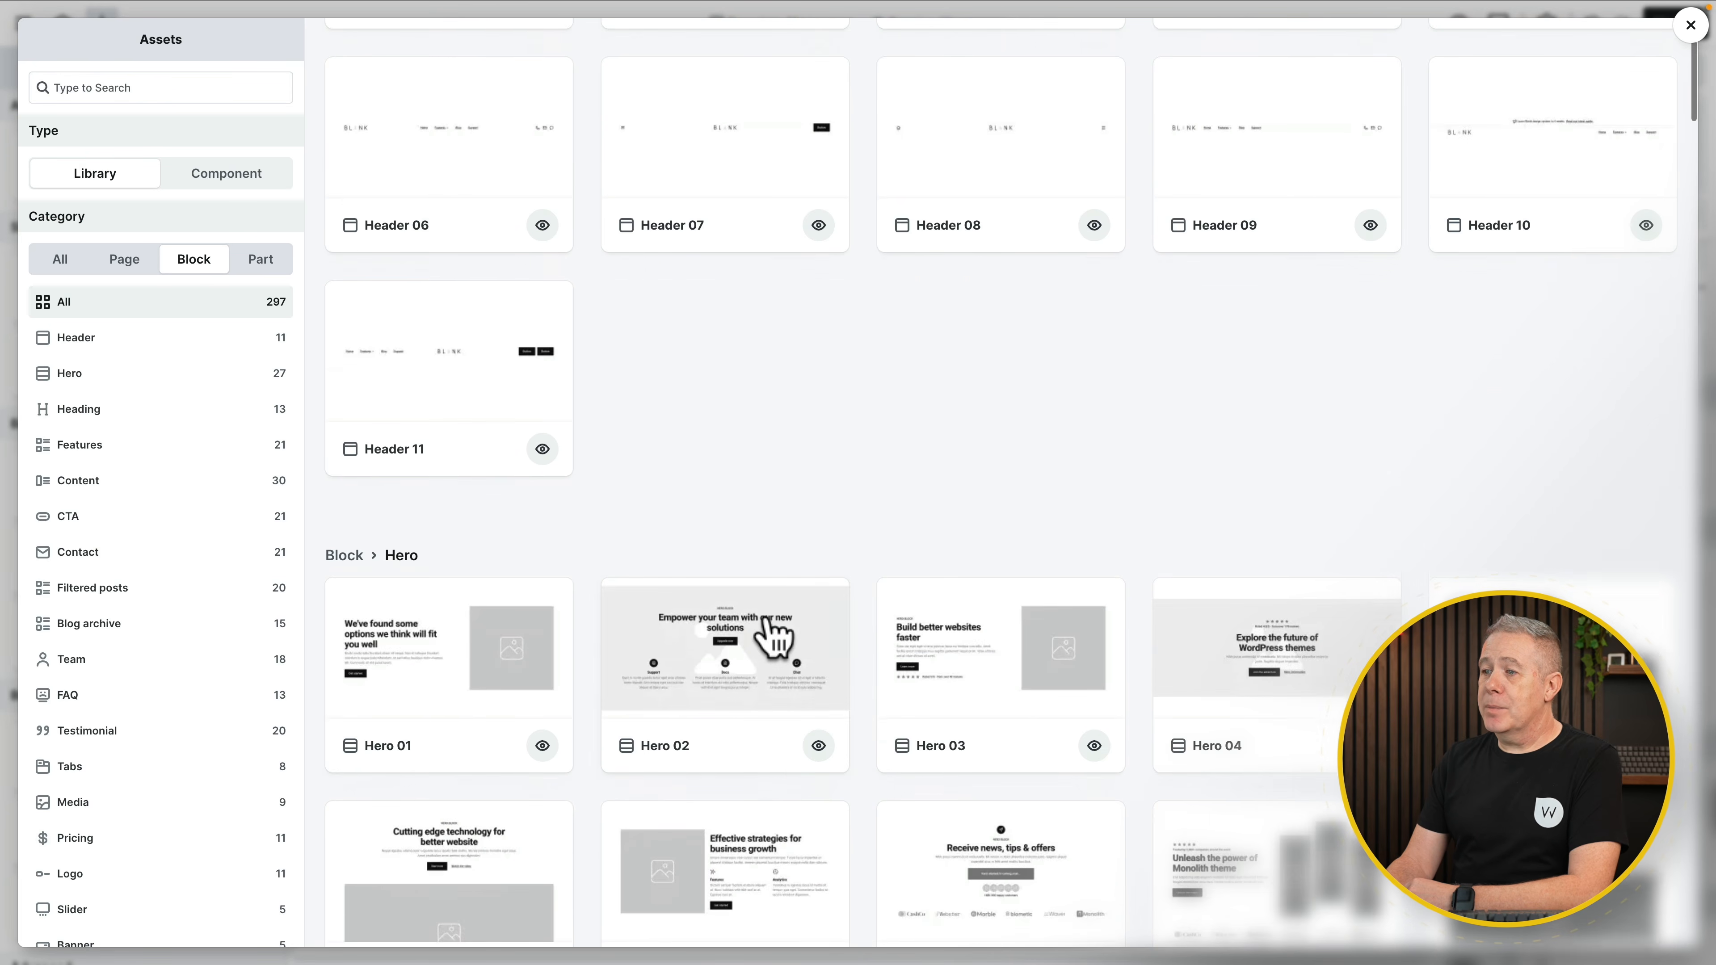
scroll(774, 631, down, 15)
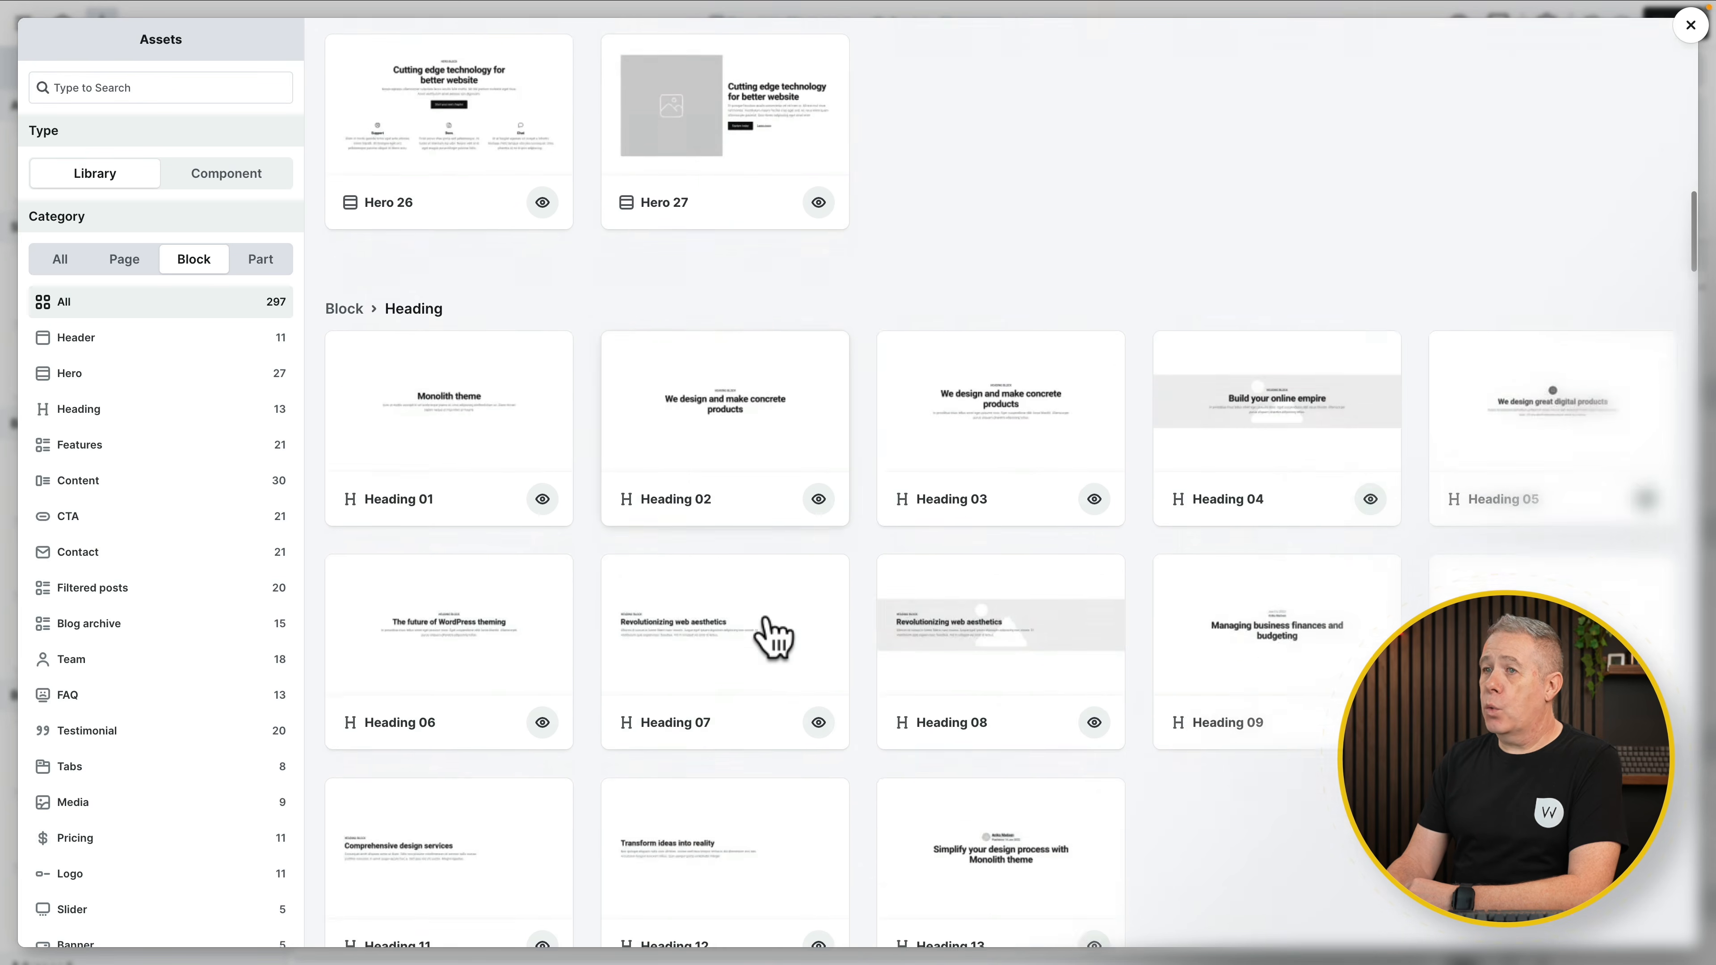
scroll(773, 632, down, 2)
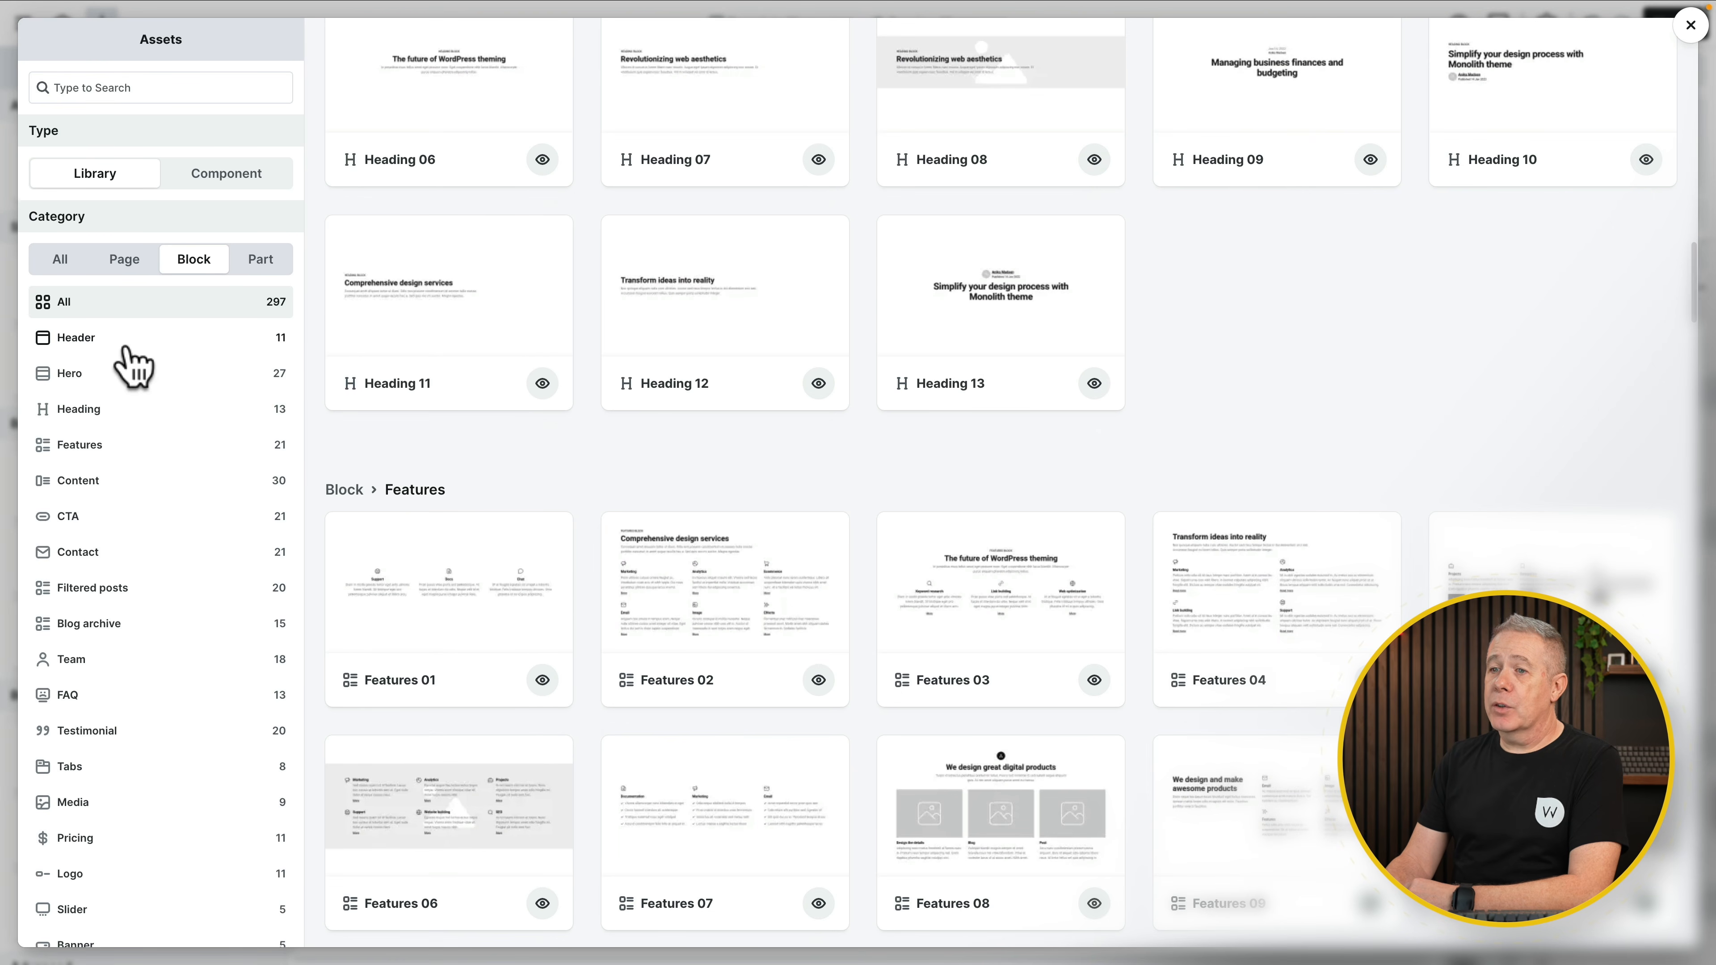
Step: Filter the Library blocks by Media and by Hero, and look through the Hero layouts
click(73, 803)
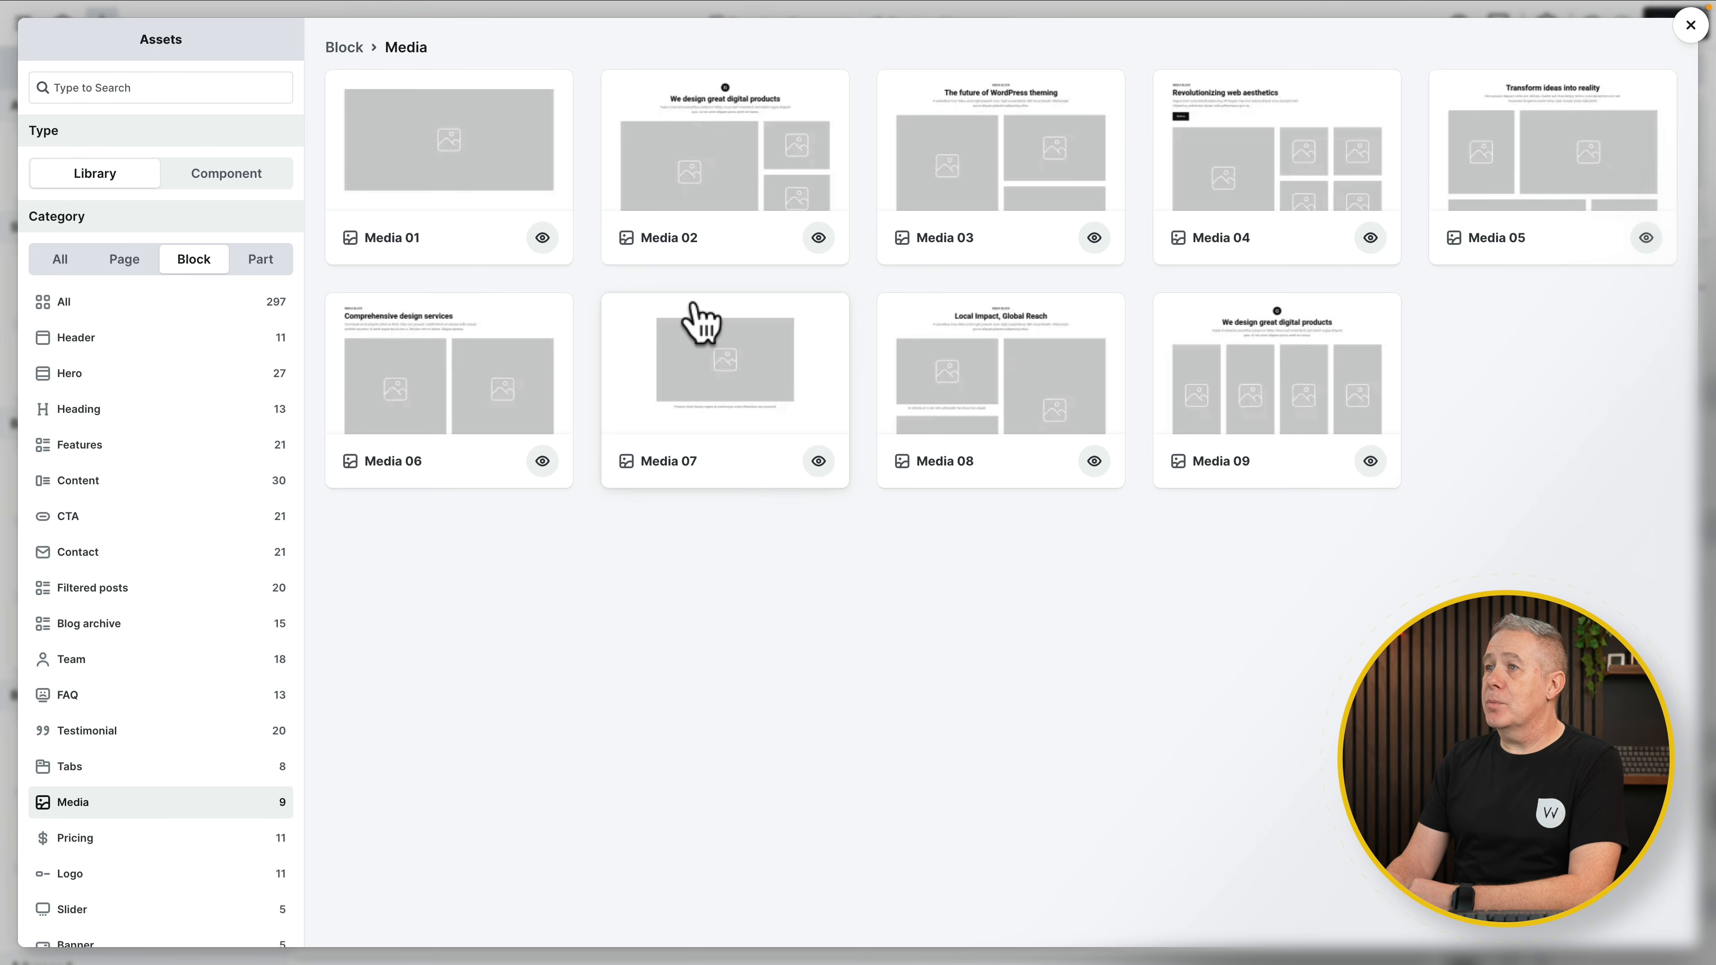
click(67, 373)
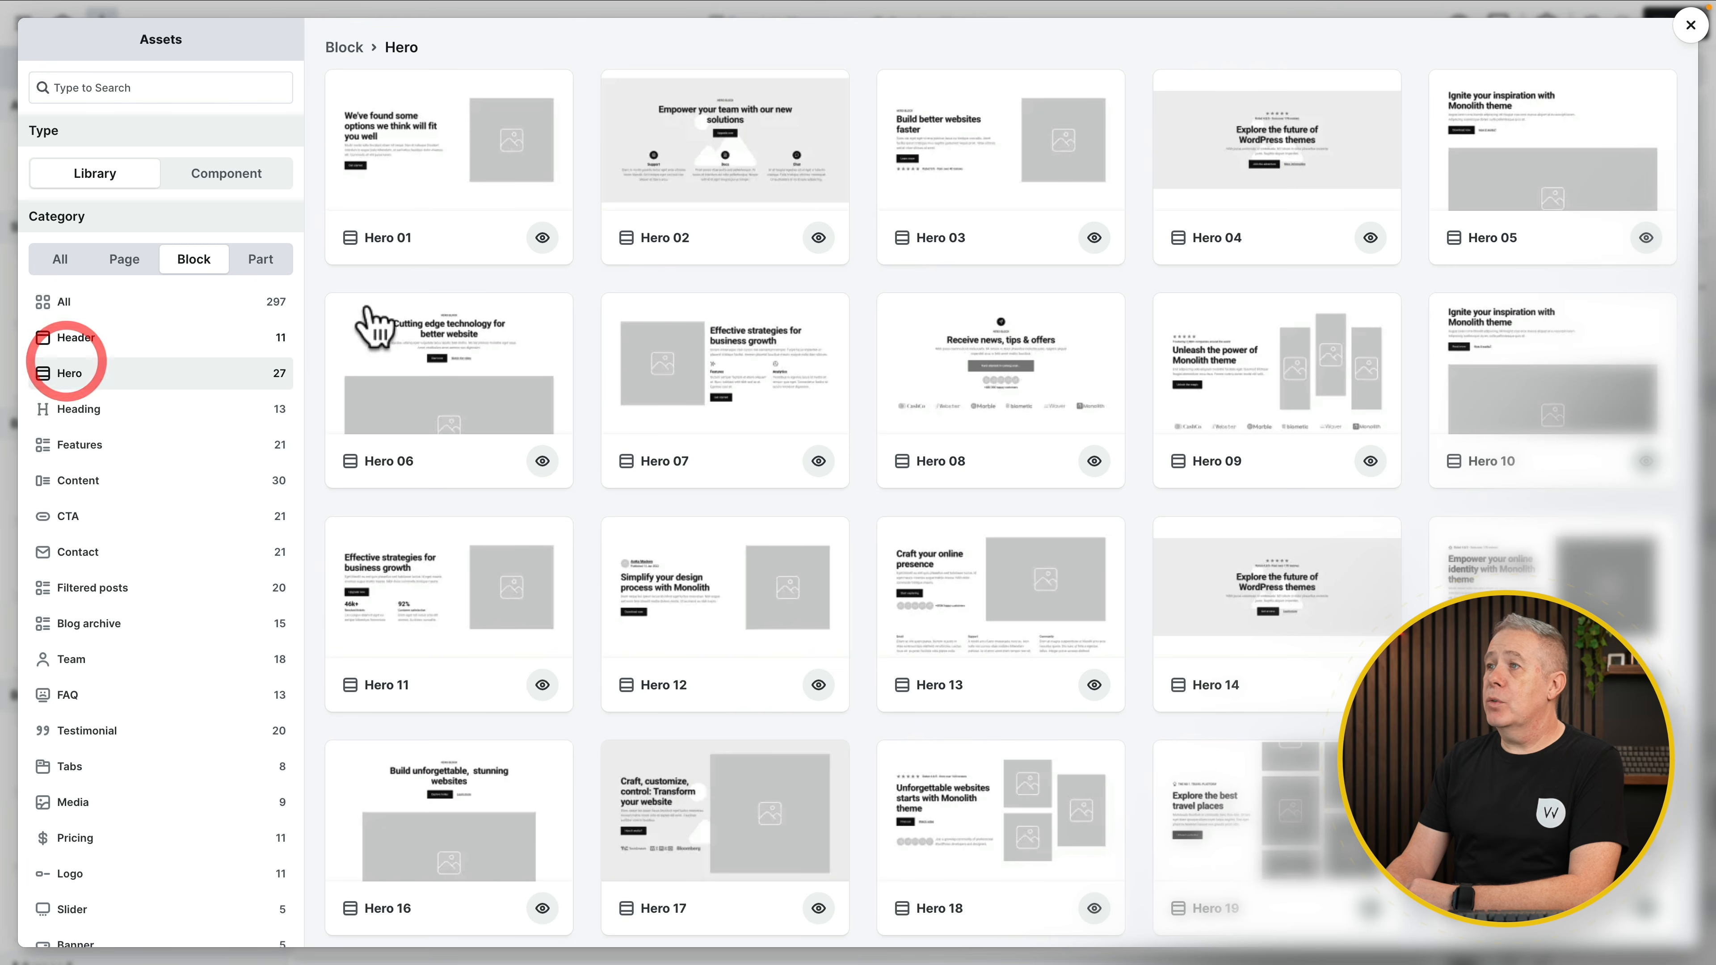
scroll(1138, 344, down, 5)
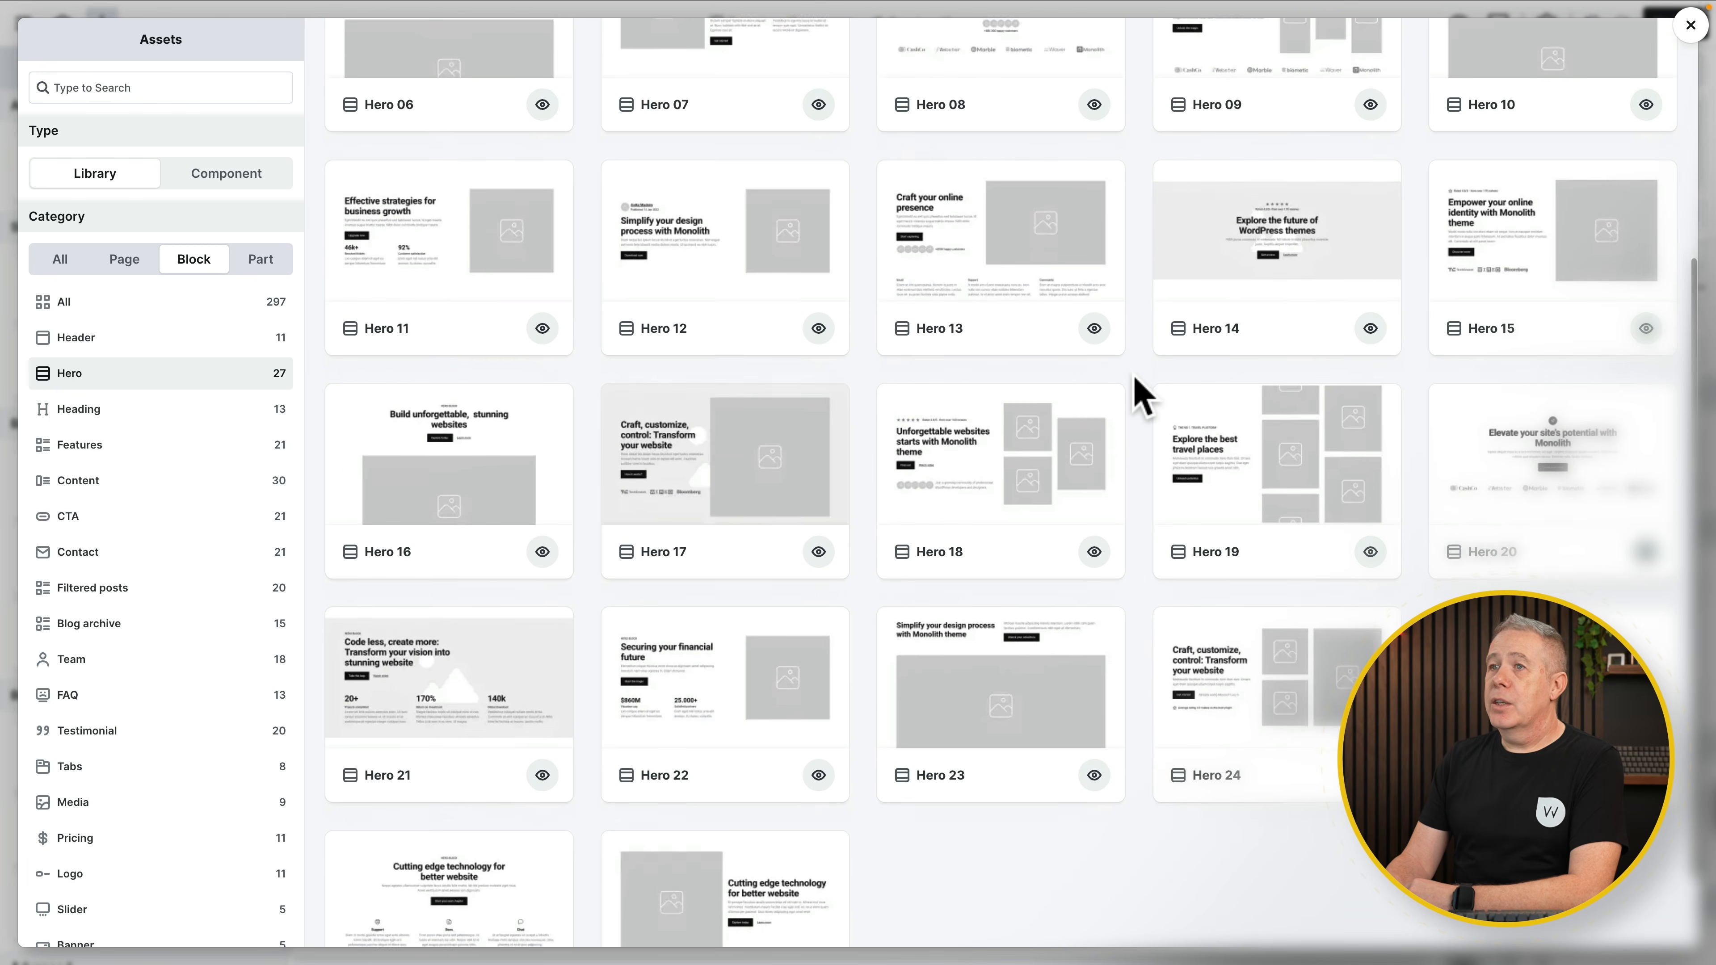
scroll(1142, 399, up, 2)
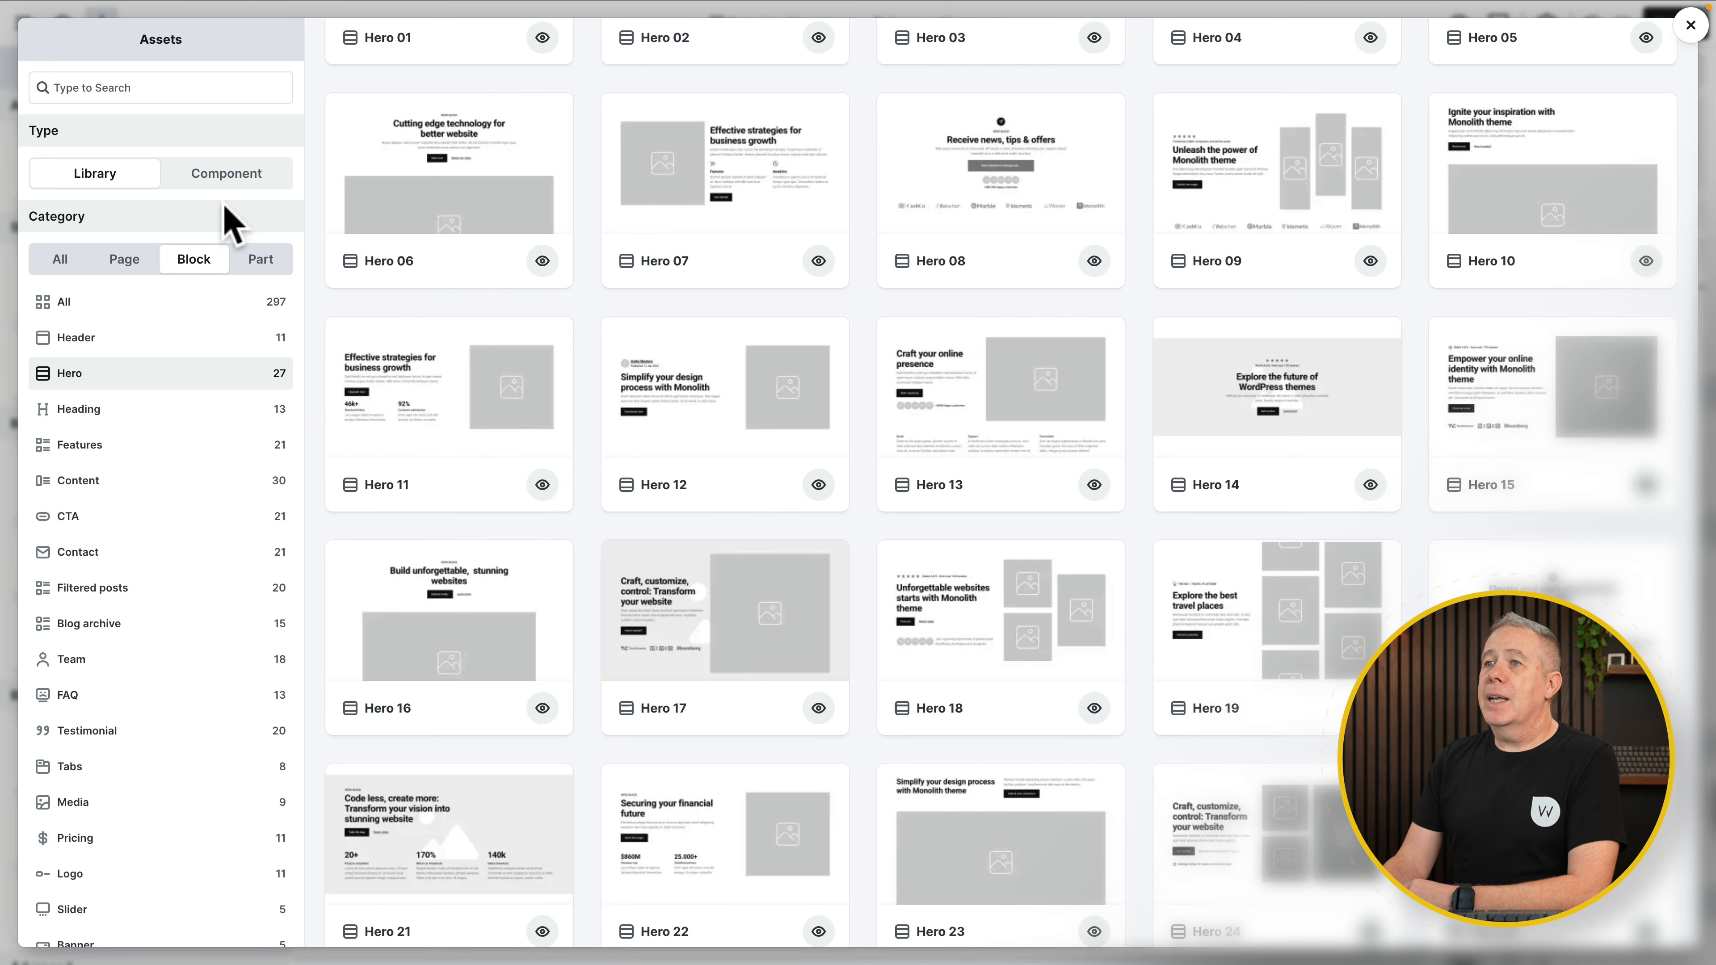
Step: Look through the Component assets and their block categories, return to the Library type and leave the asset browser
click(225, 181)
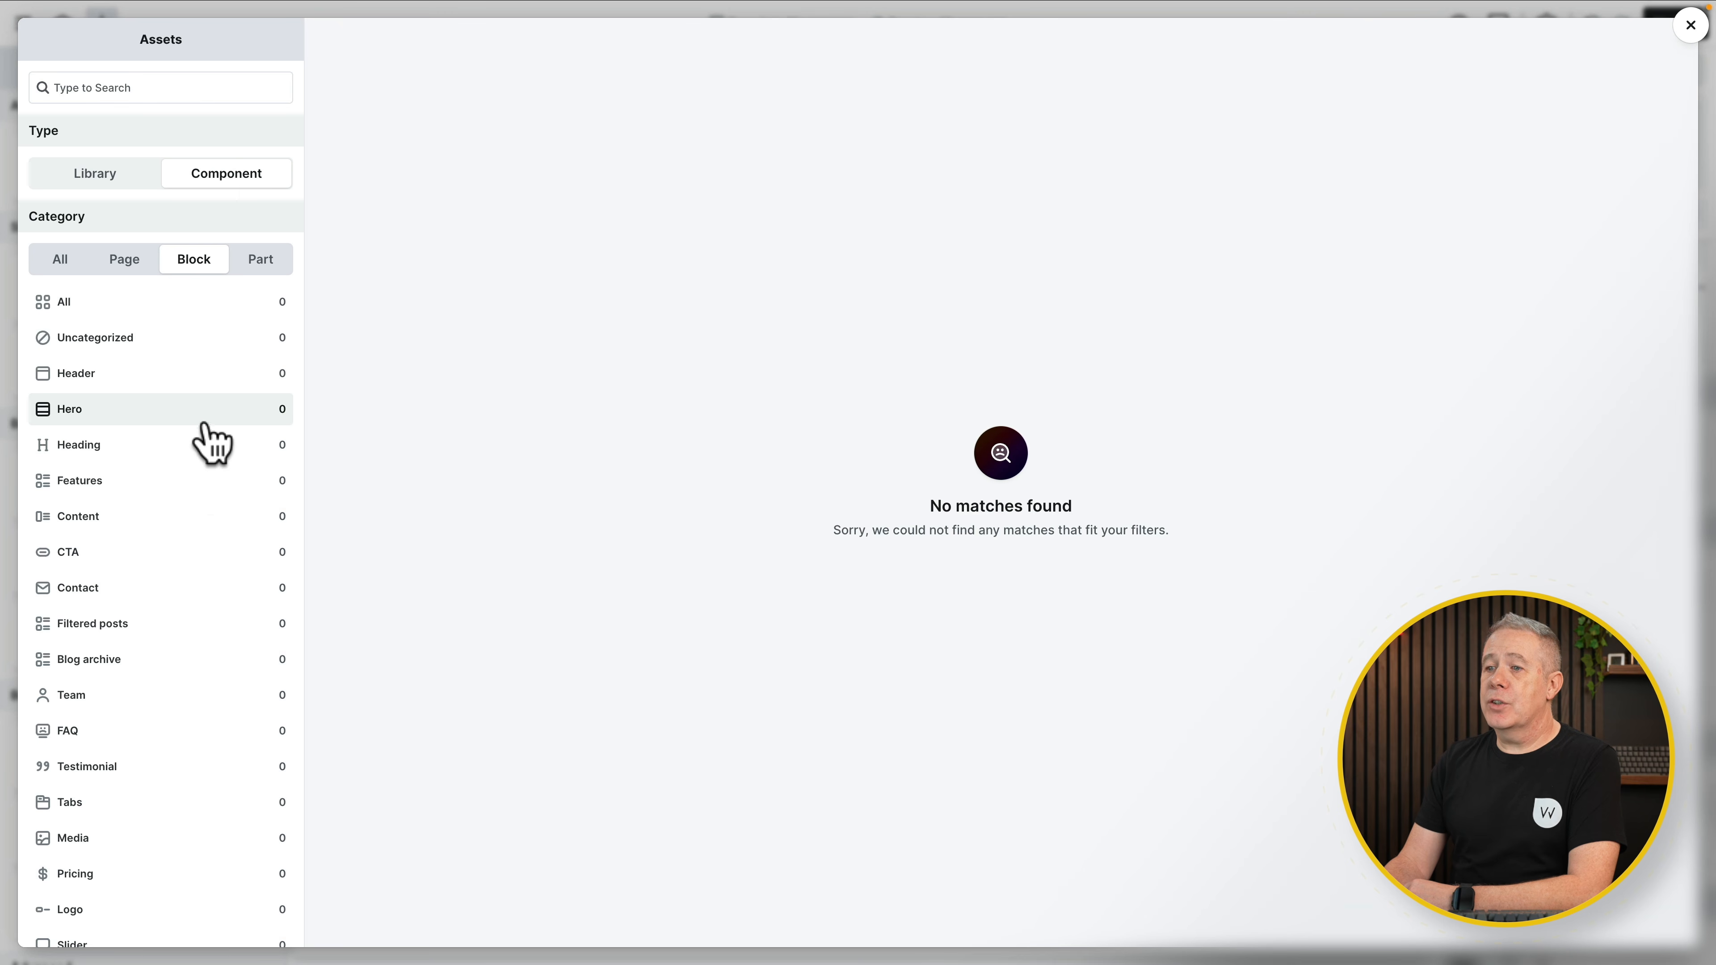
scroll(177, 821, down, 3)
scroll(177, 821, up, 3)
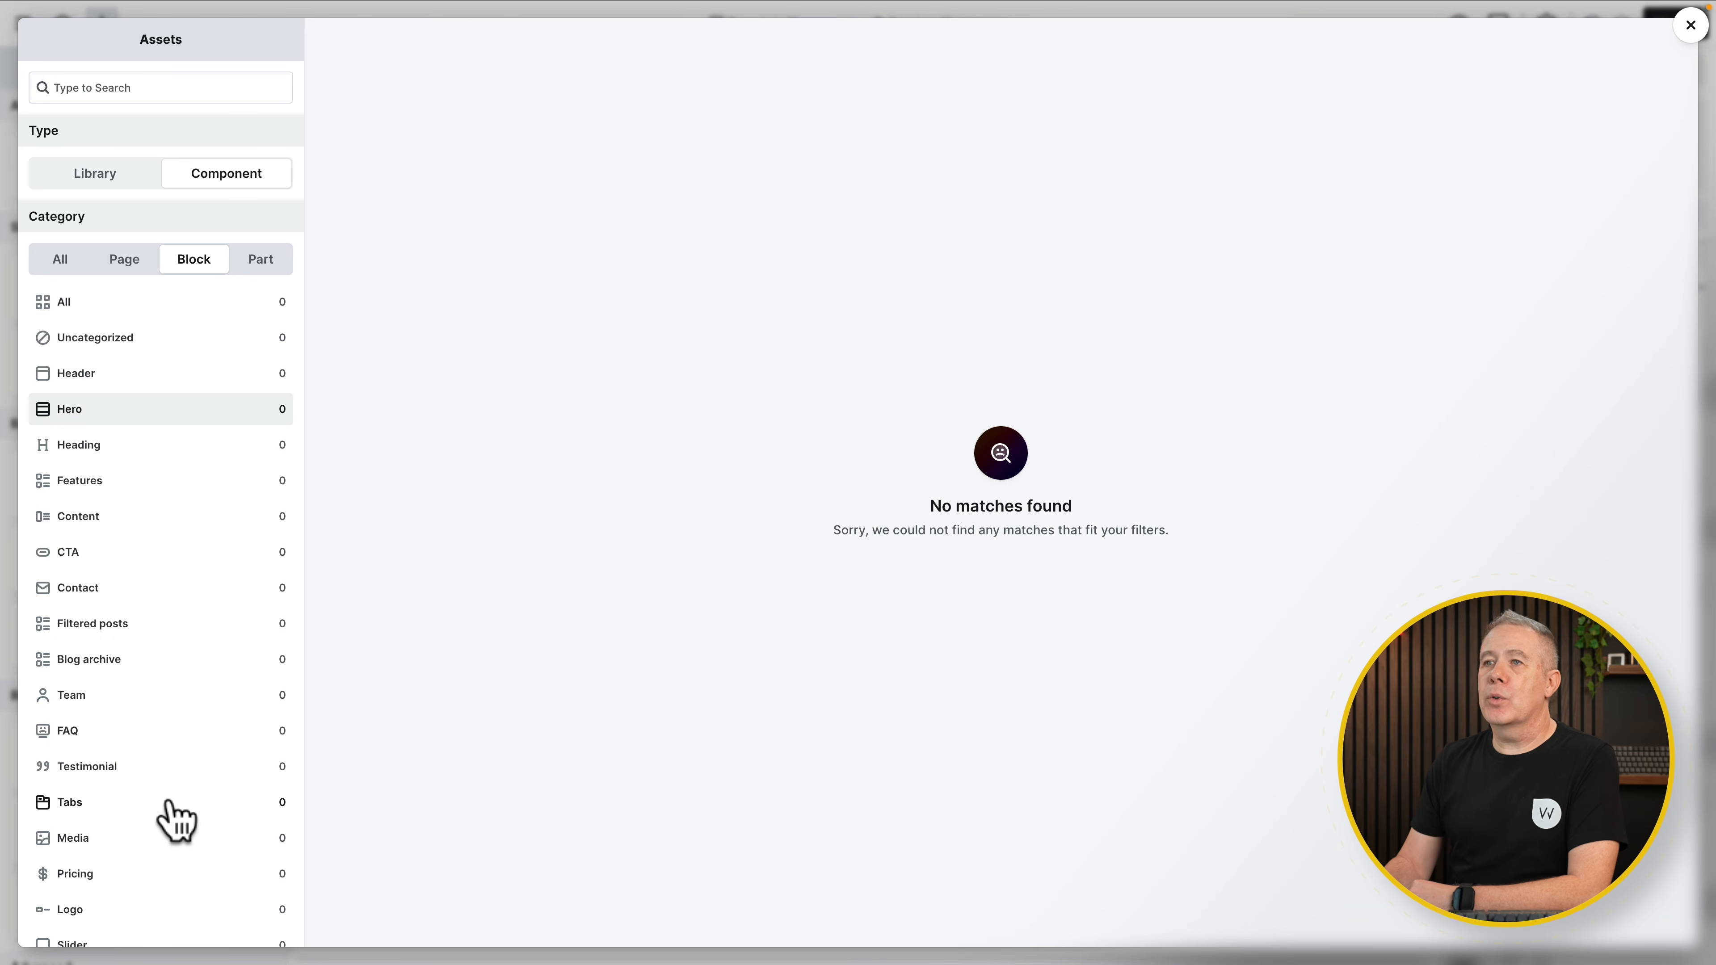
click(105, 178)
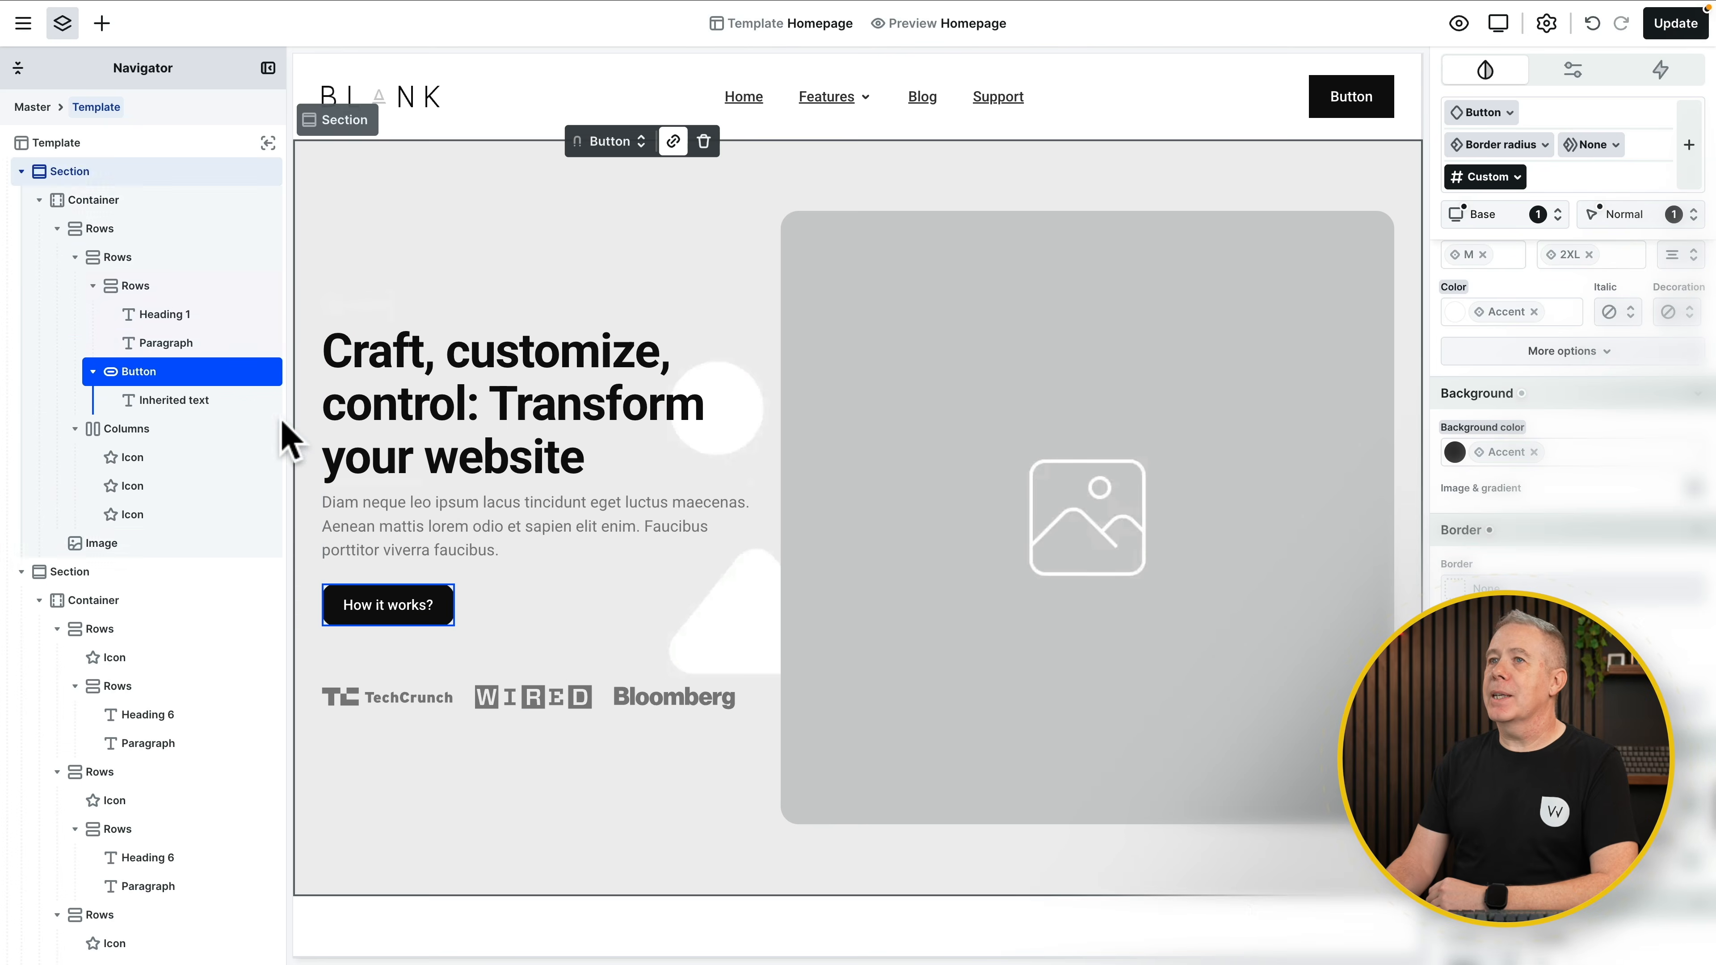
Step: Leave the Homepage template without saving its changes and open the Blog archive template for editing
click(35, 26)
click(60, 260)
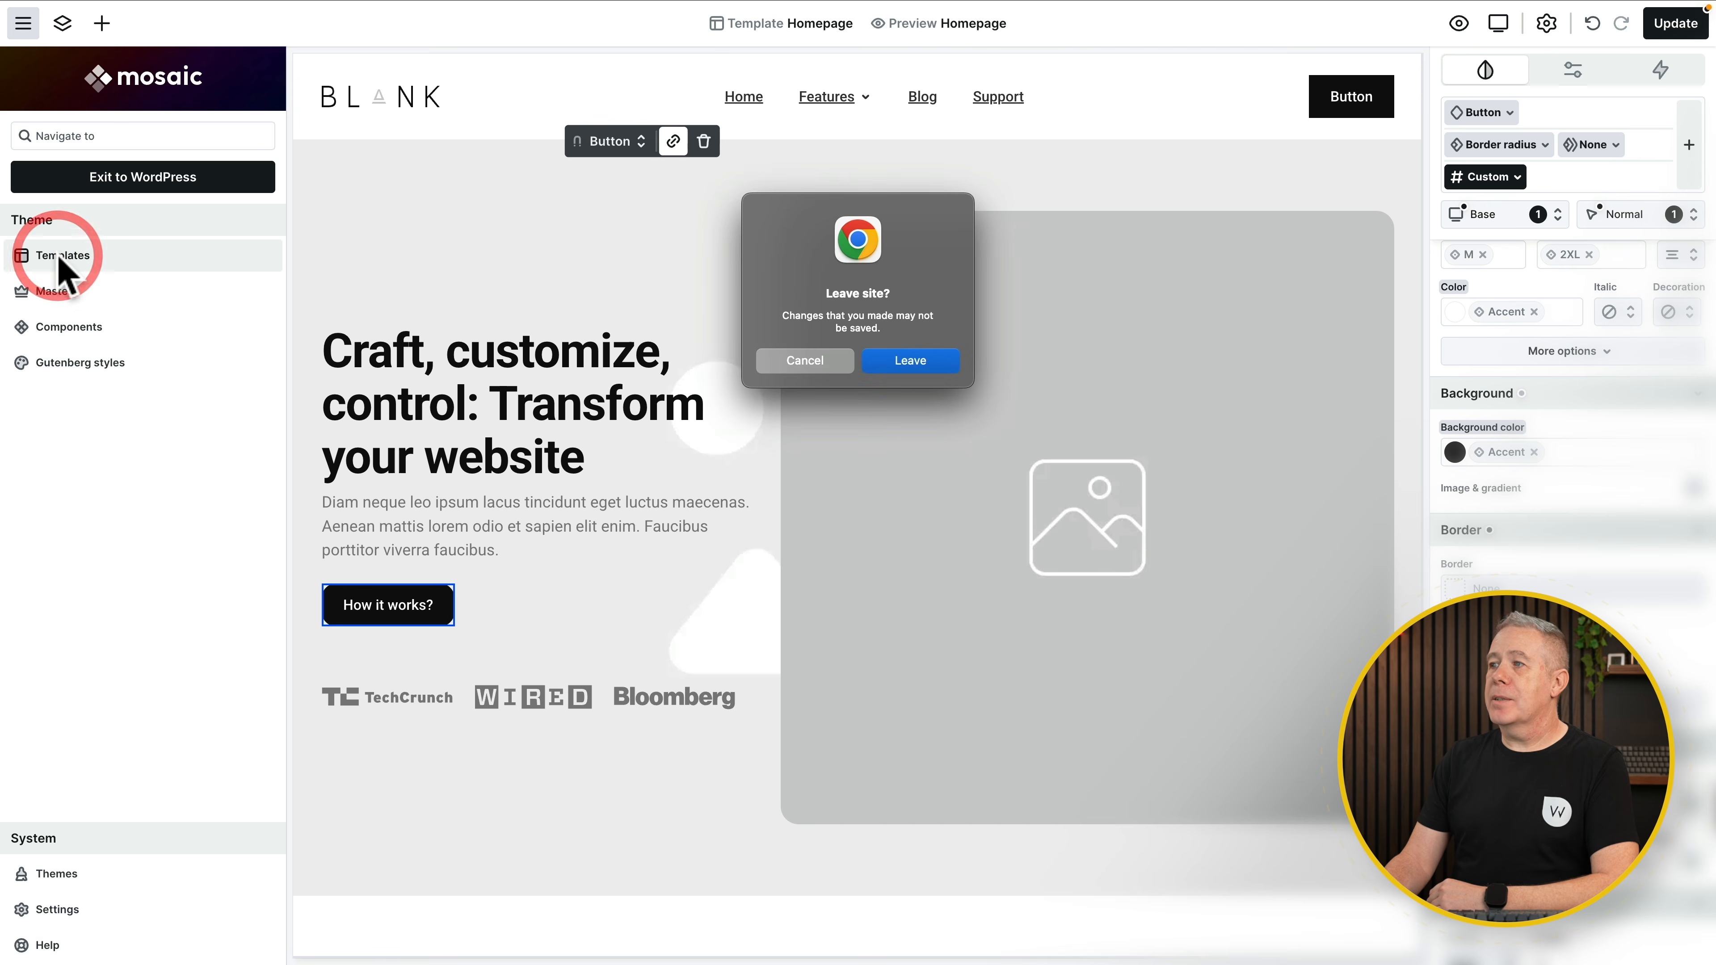
key(Return)
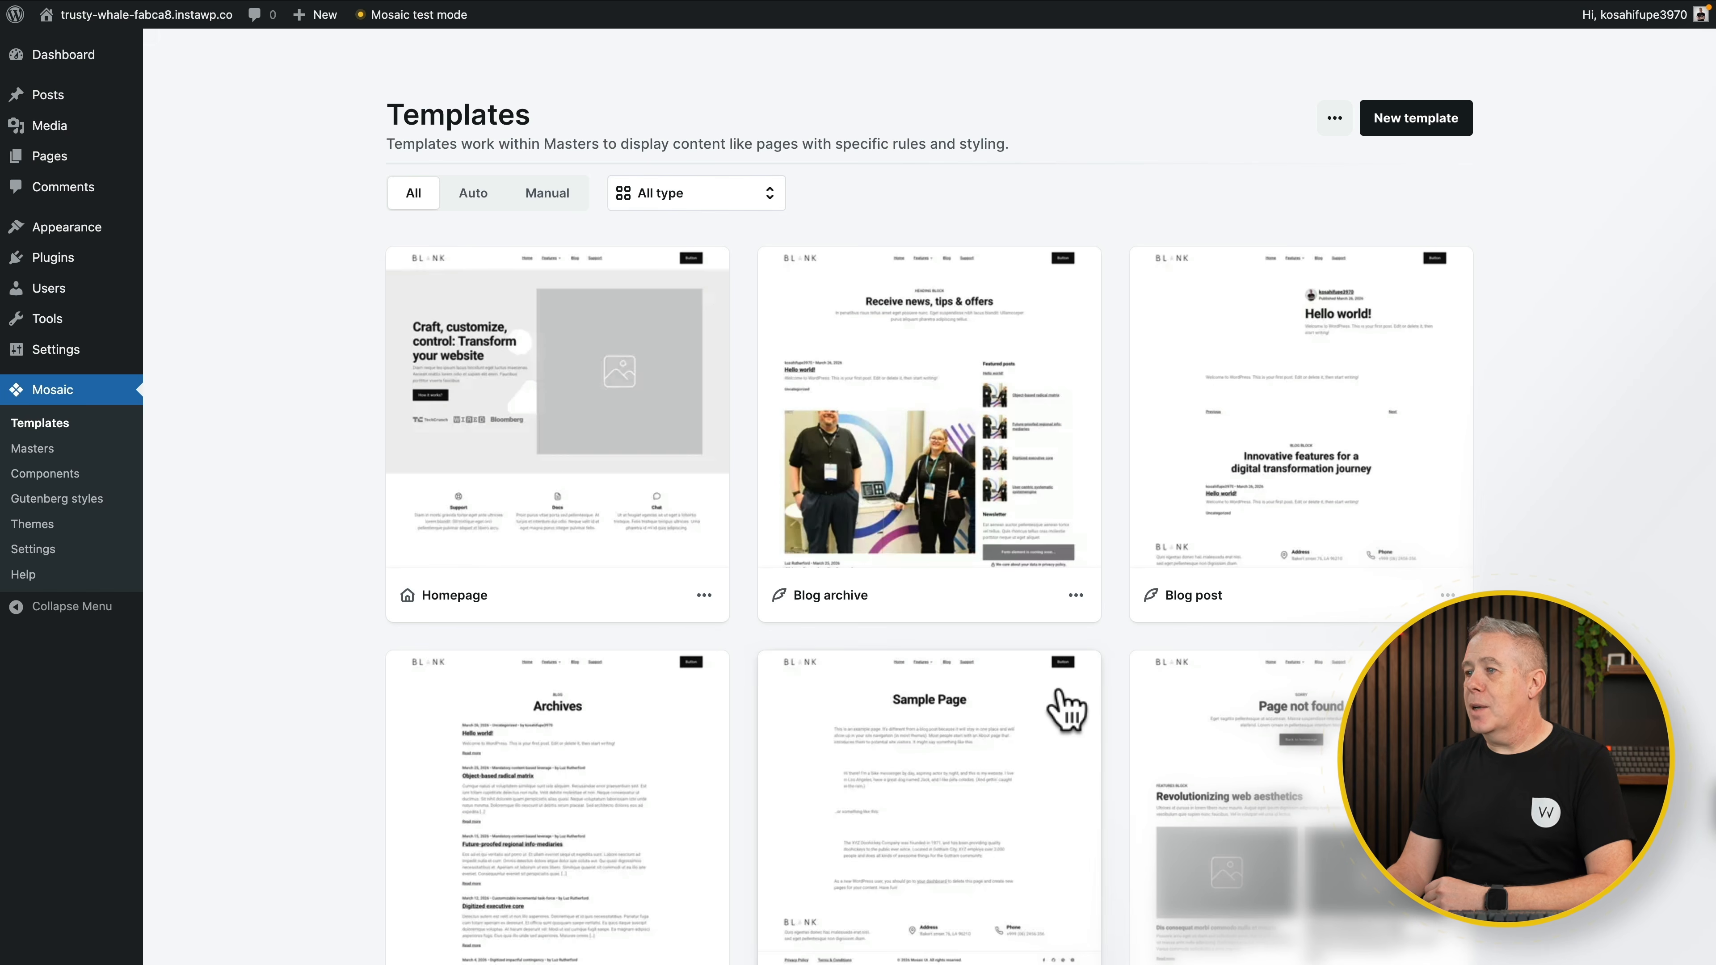
click(923, 497)
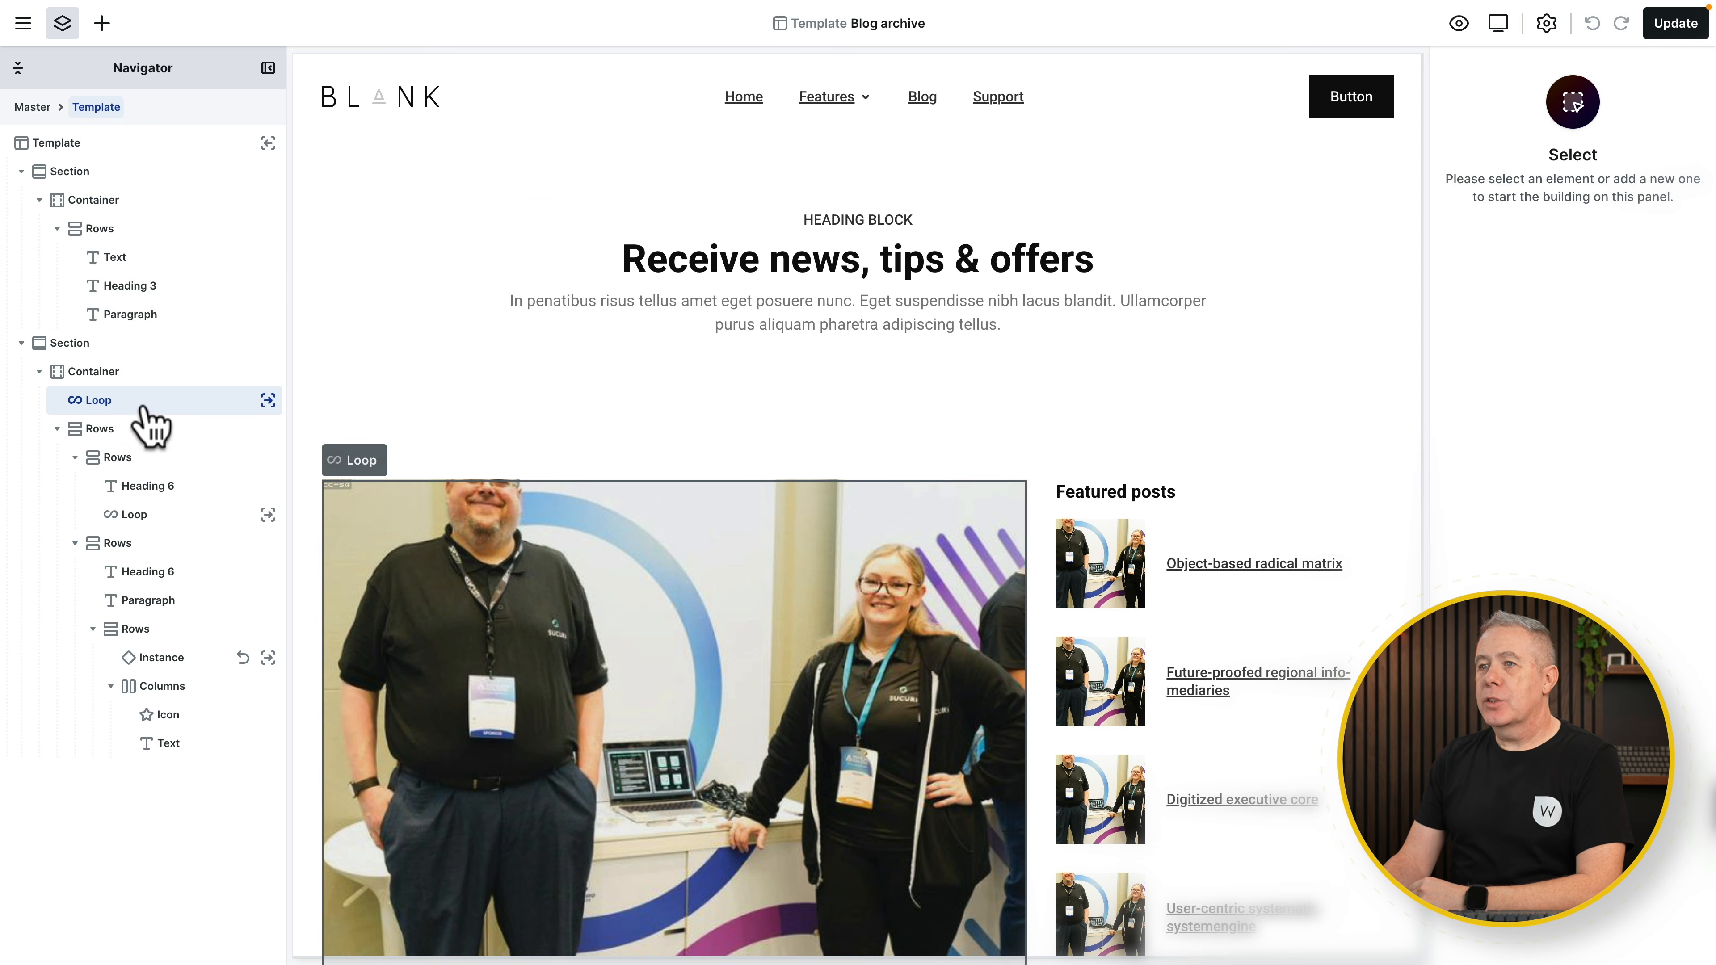
Step: Enter the main post Loop of the Blog archive template to reach the elements inside it
scroll(548, 490, down, 10)
scroll(547, 588, up, 8)
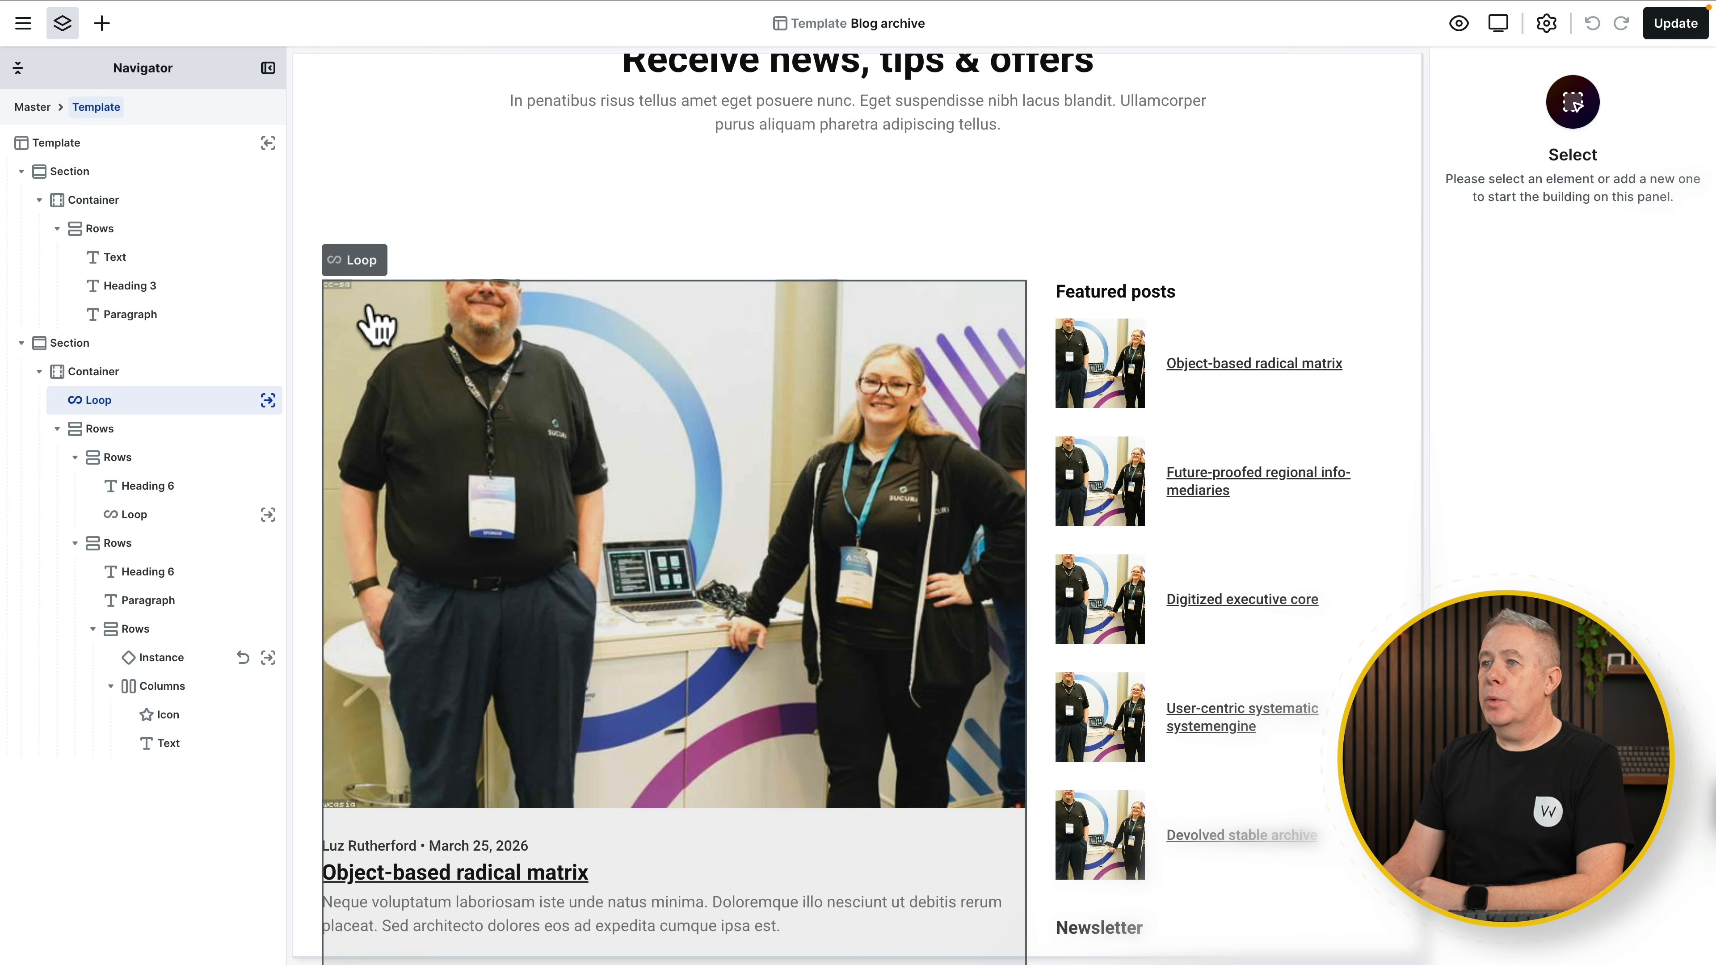
click(376, 324)
double_click(373, 325)
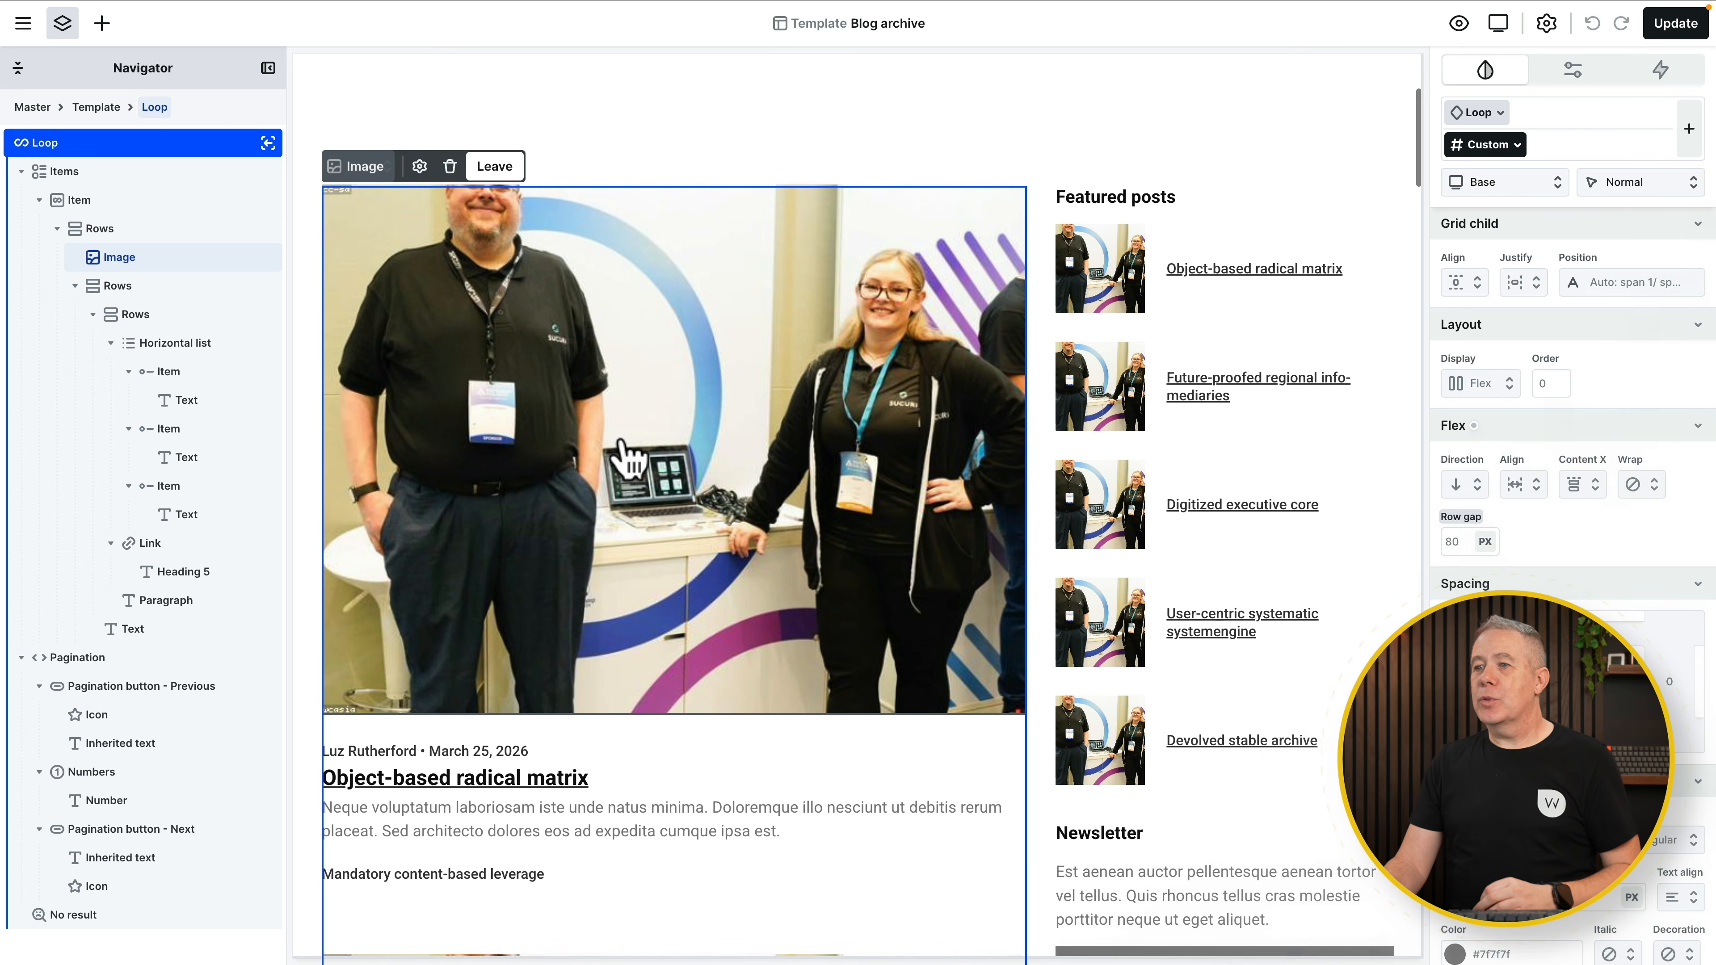
Step: Examine how the Loop repeats the image, meta line, heading and paragraph for each blog post
scroll(574, 405, down, 1)
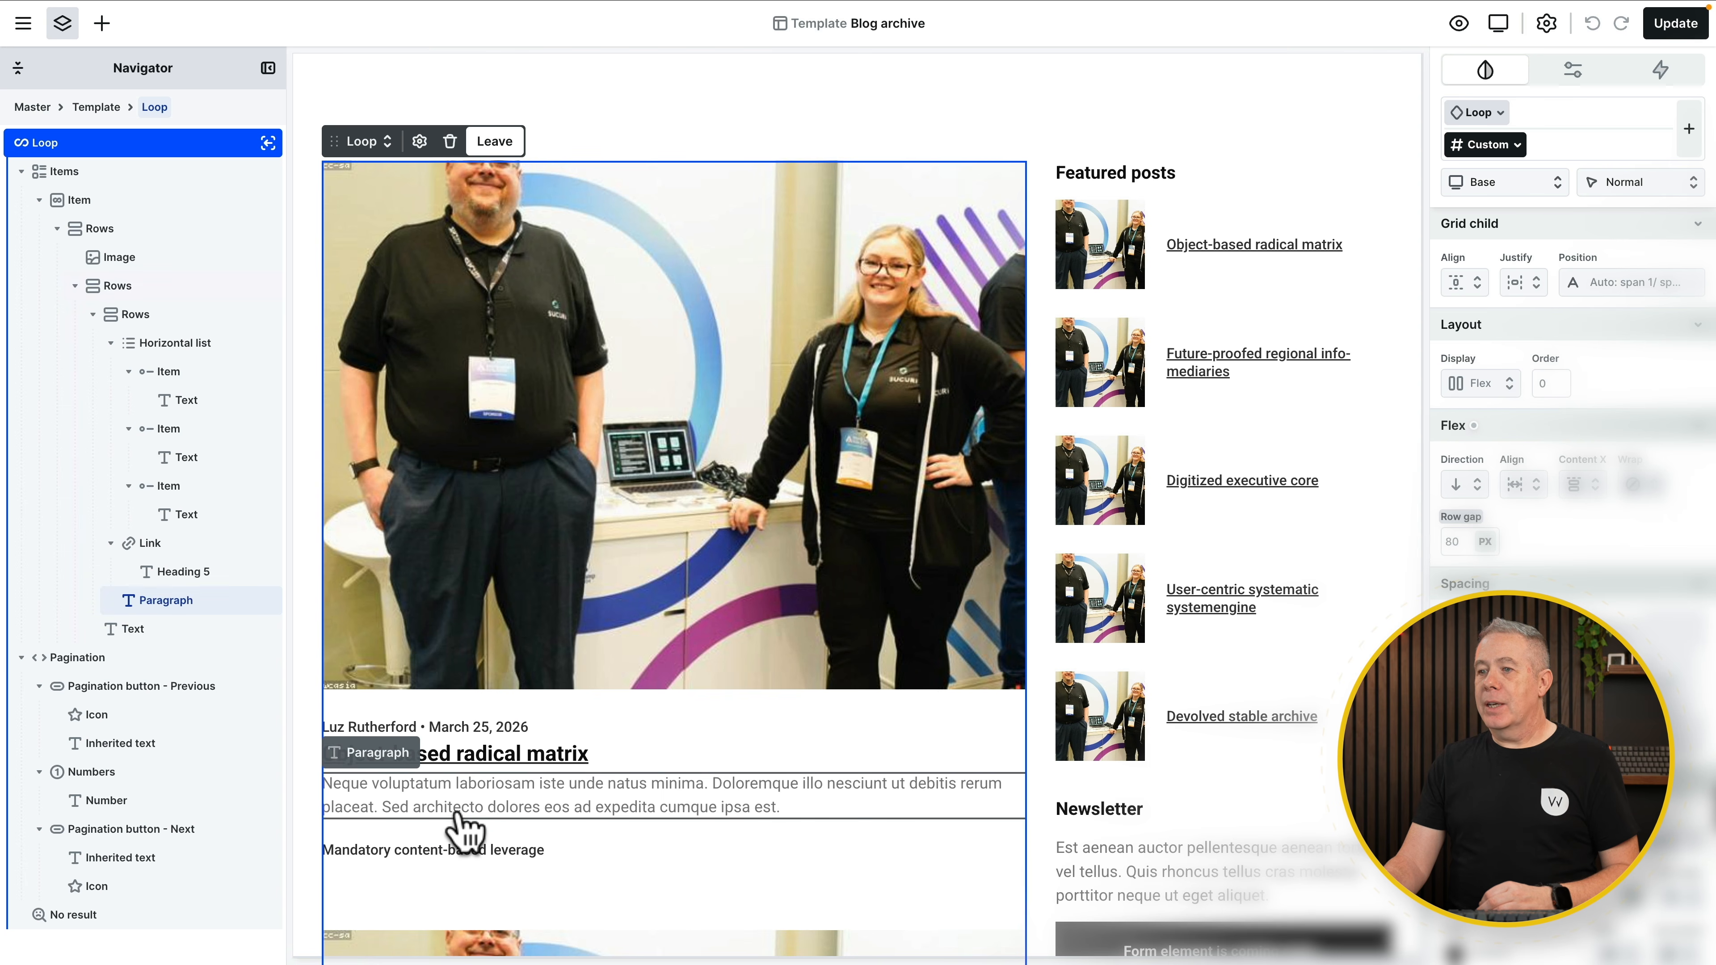
scroll(487, 878, down, 8)
scroll(506, 878, down, 11)
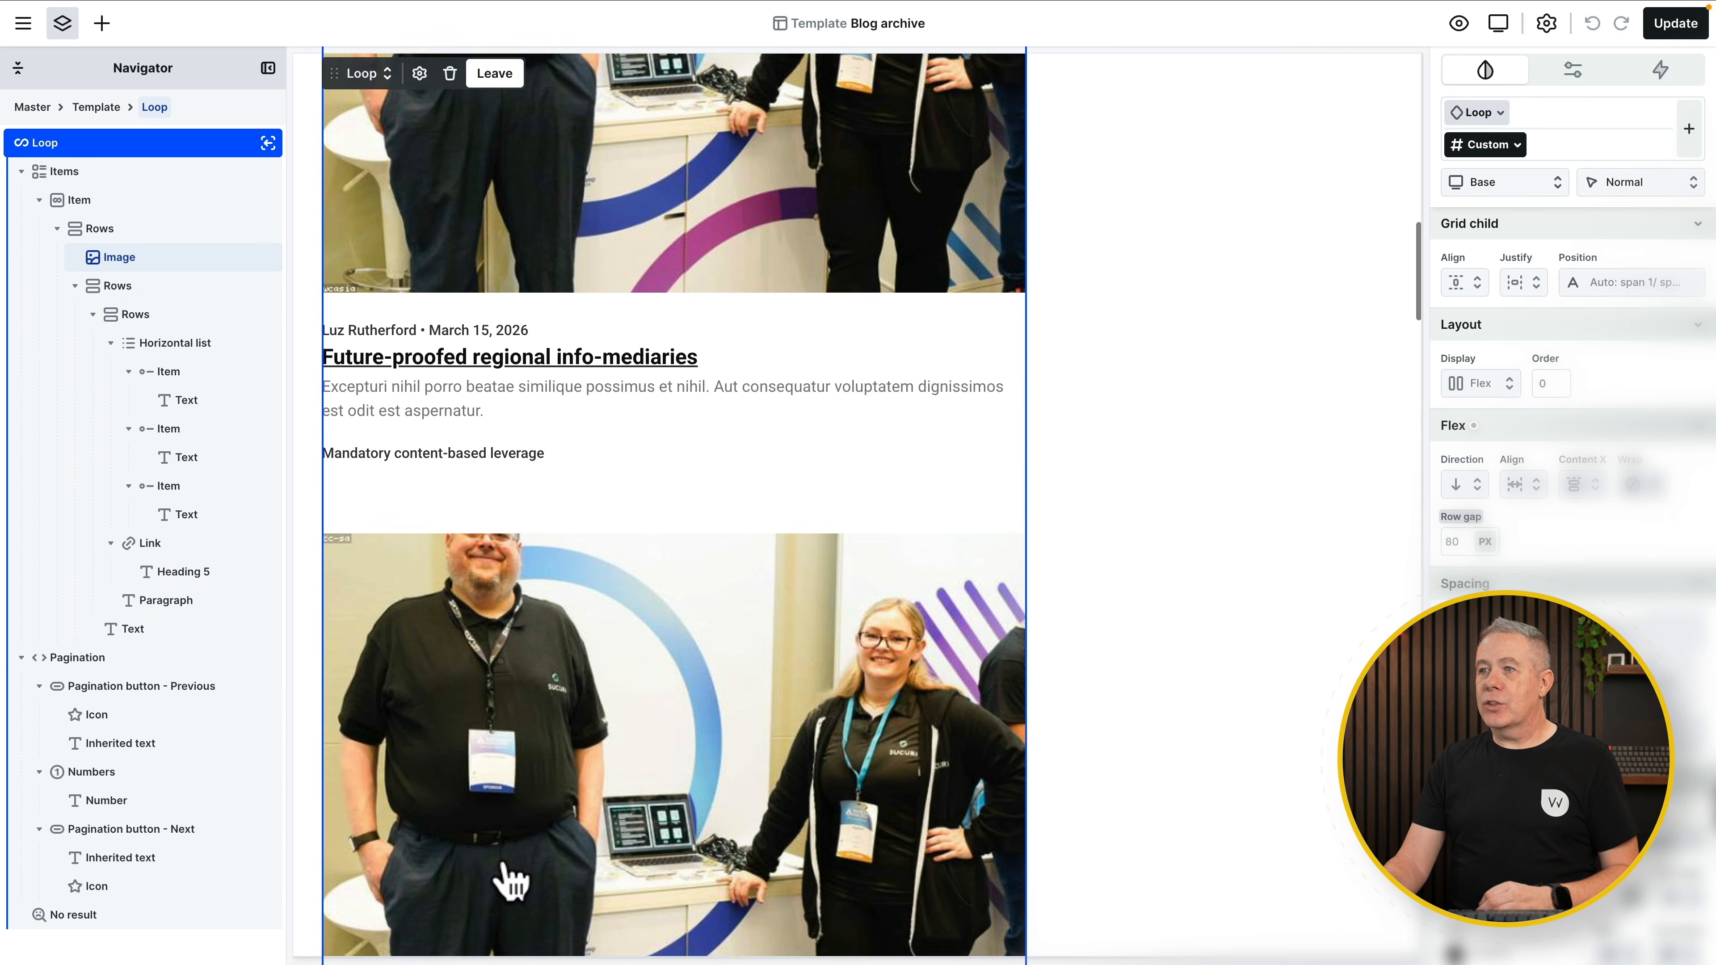
scroll(510, 878, down, 8)
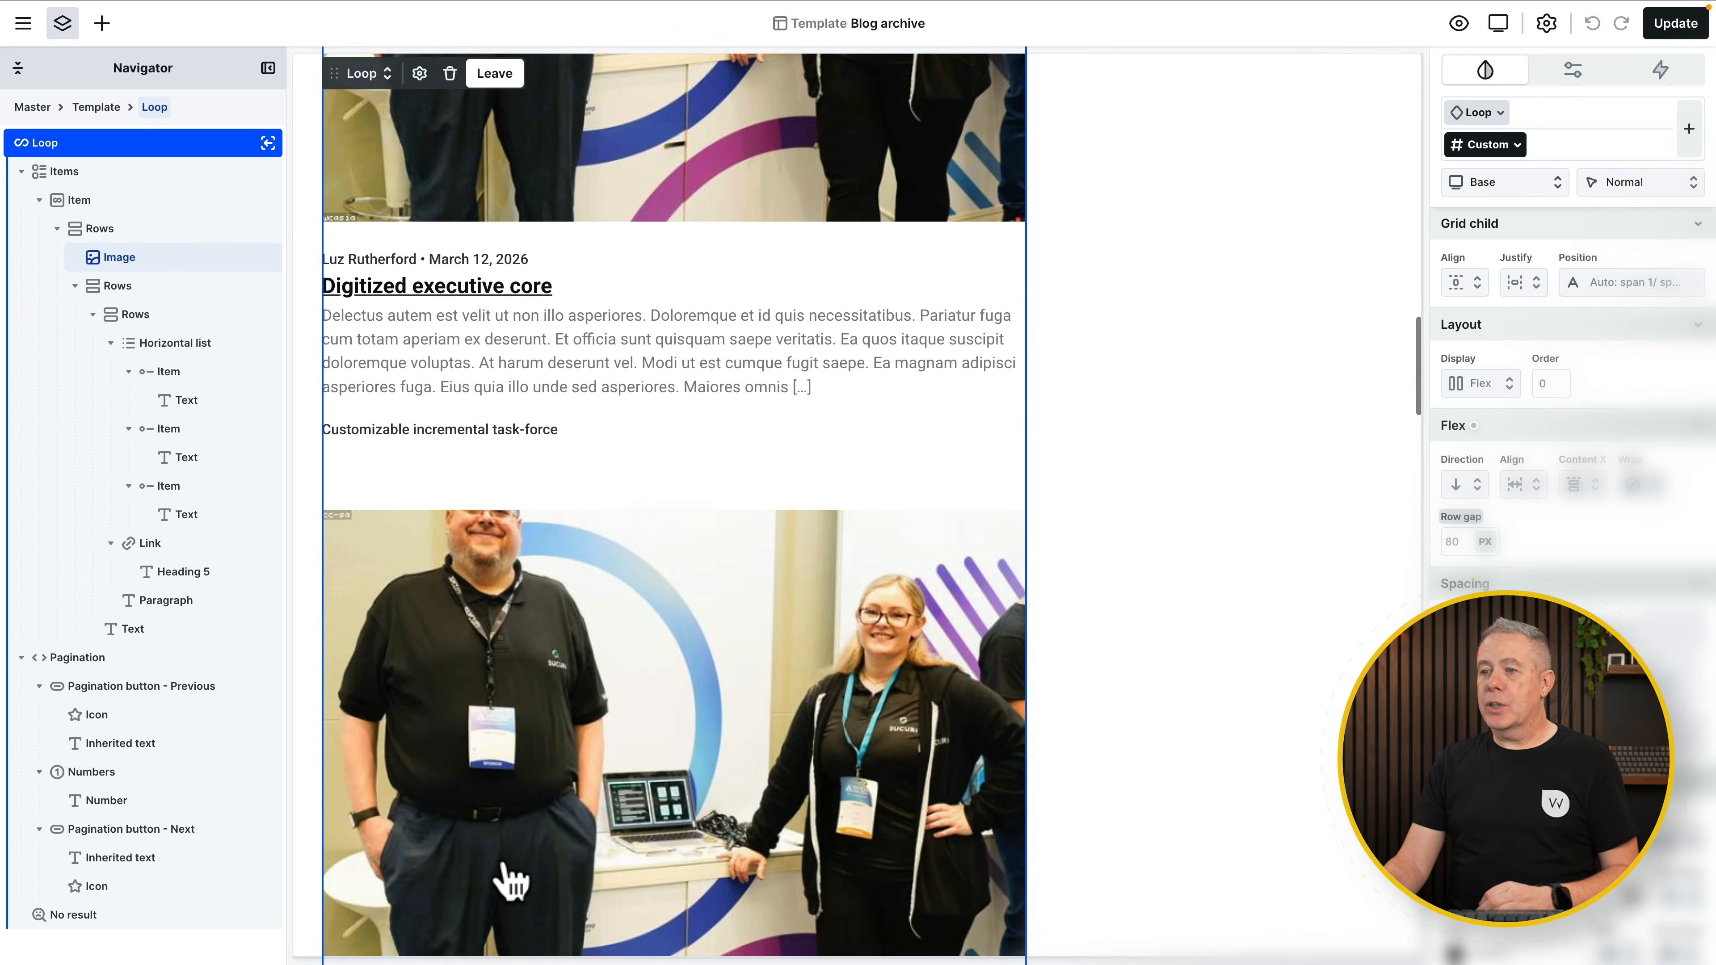
scroll(510, 878, up, 5)
scroll(511, 879, up, 20)
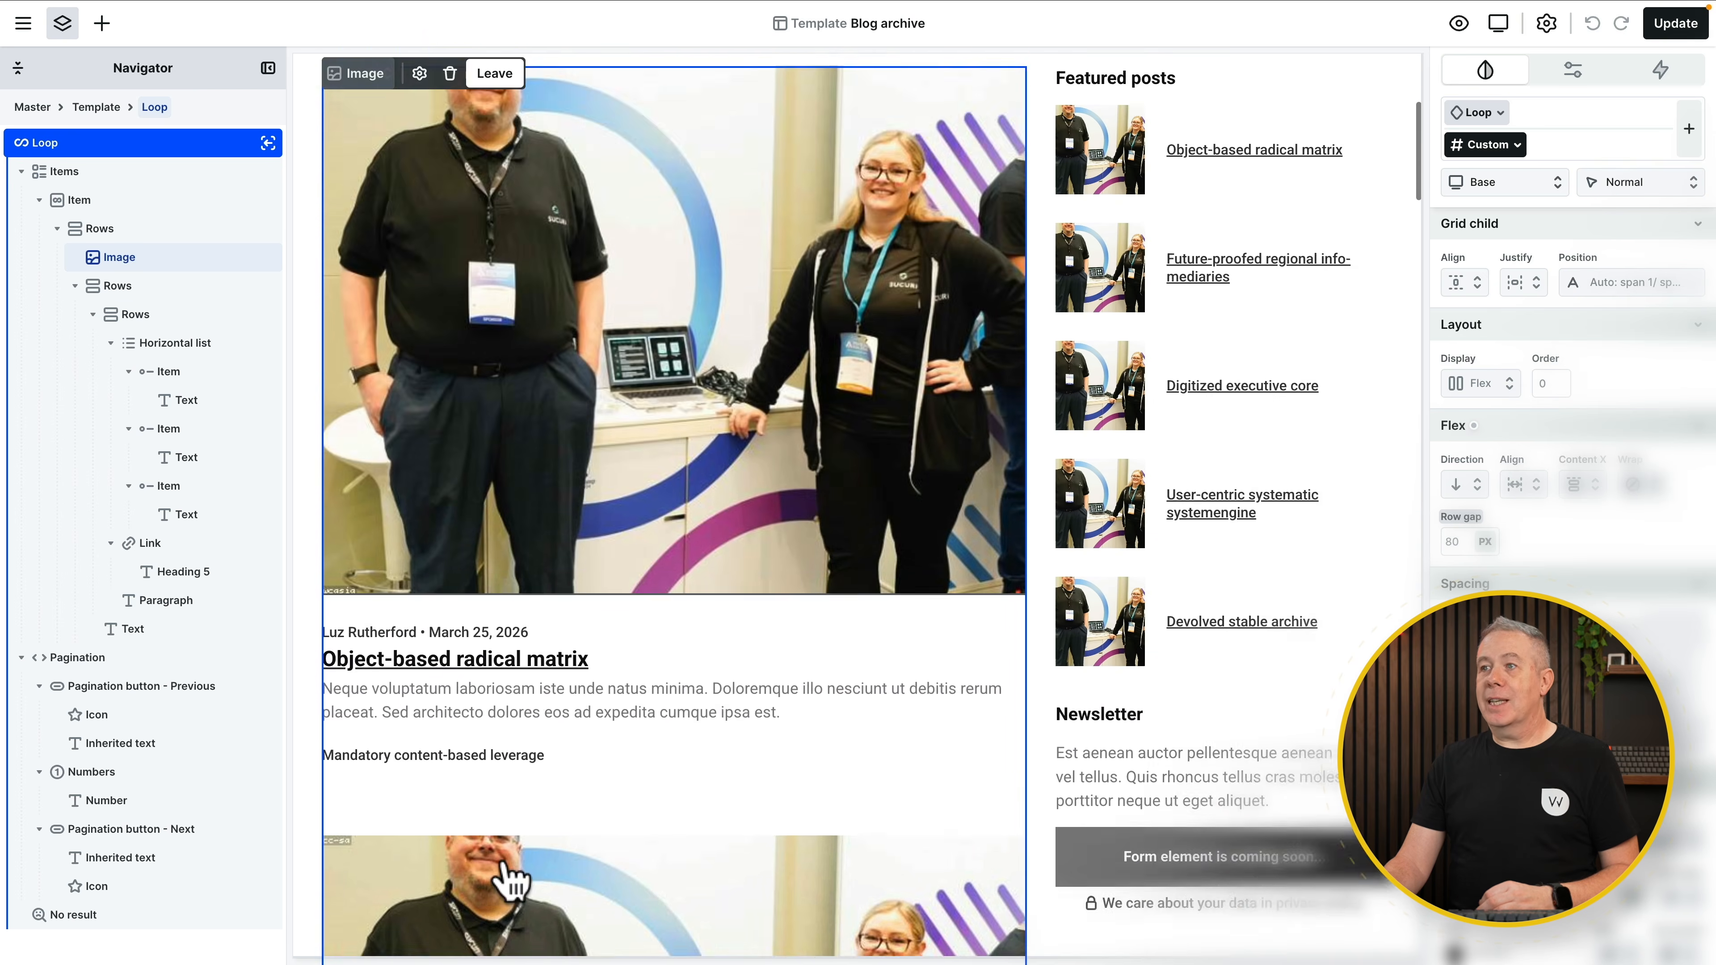
scroll(511, 878, down, 3)
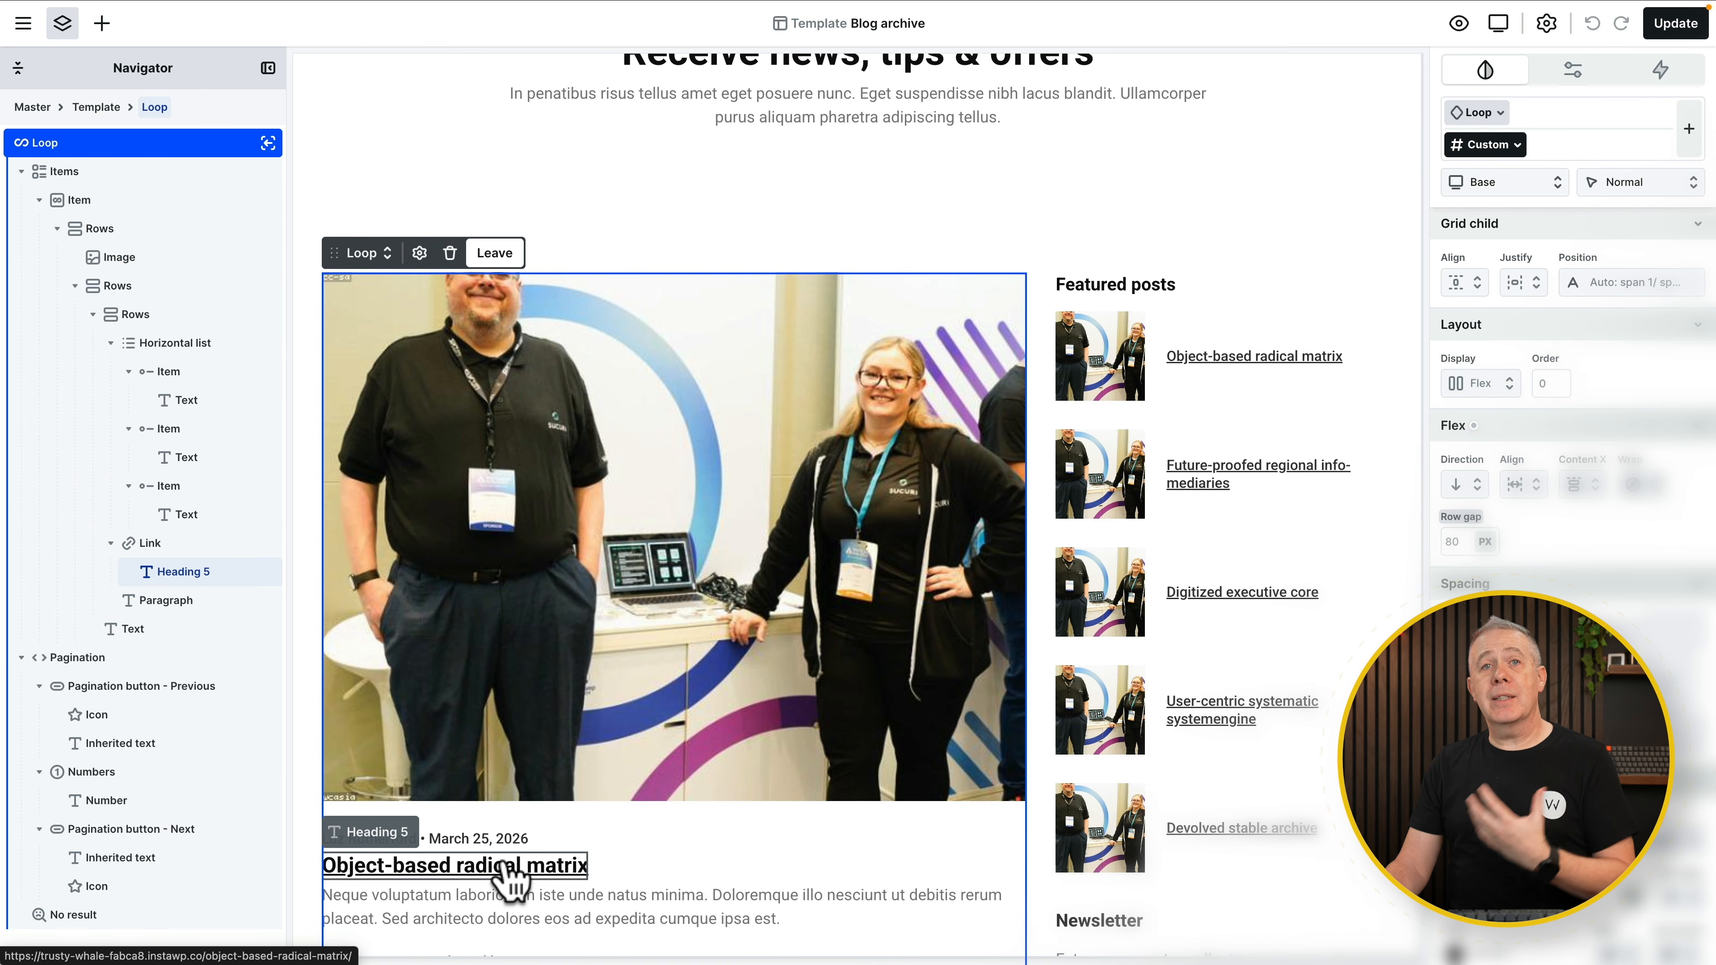
scroll(511, 878, down, 1)
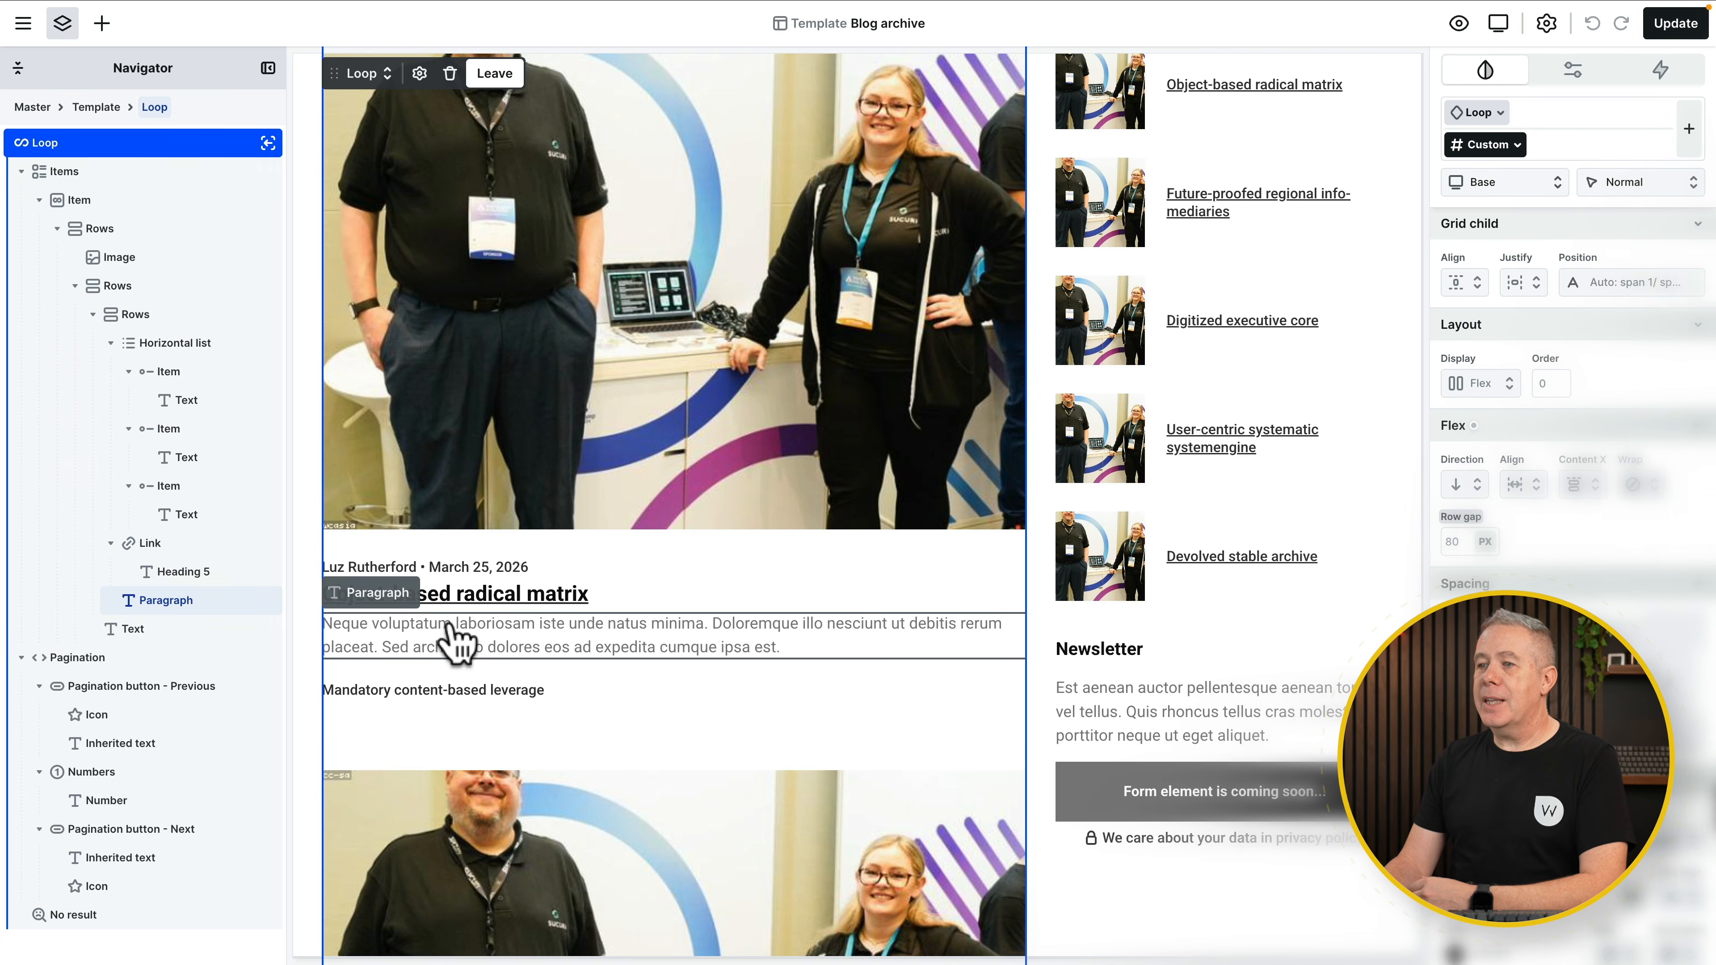
Step: Open the dynamic data of the Loop's Paragraph and switch its Post variable to Content
click(449, 625)
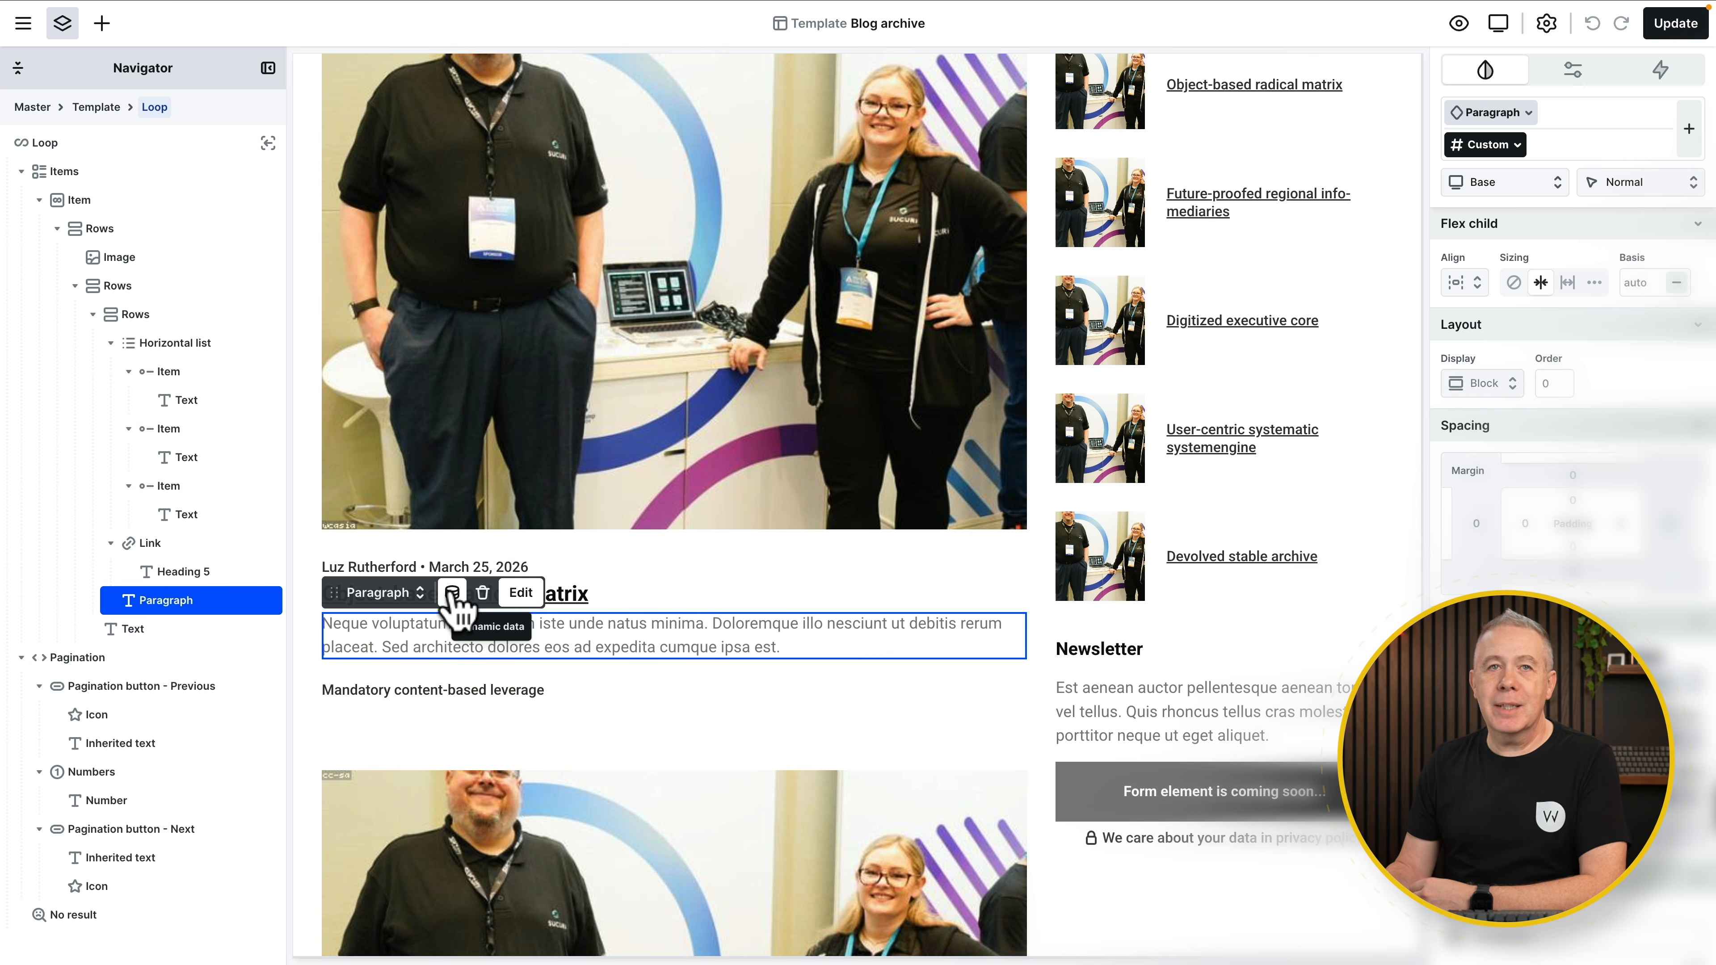
click(452, 593)
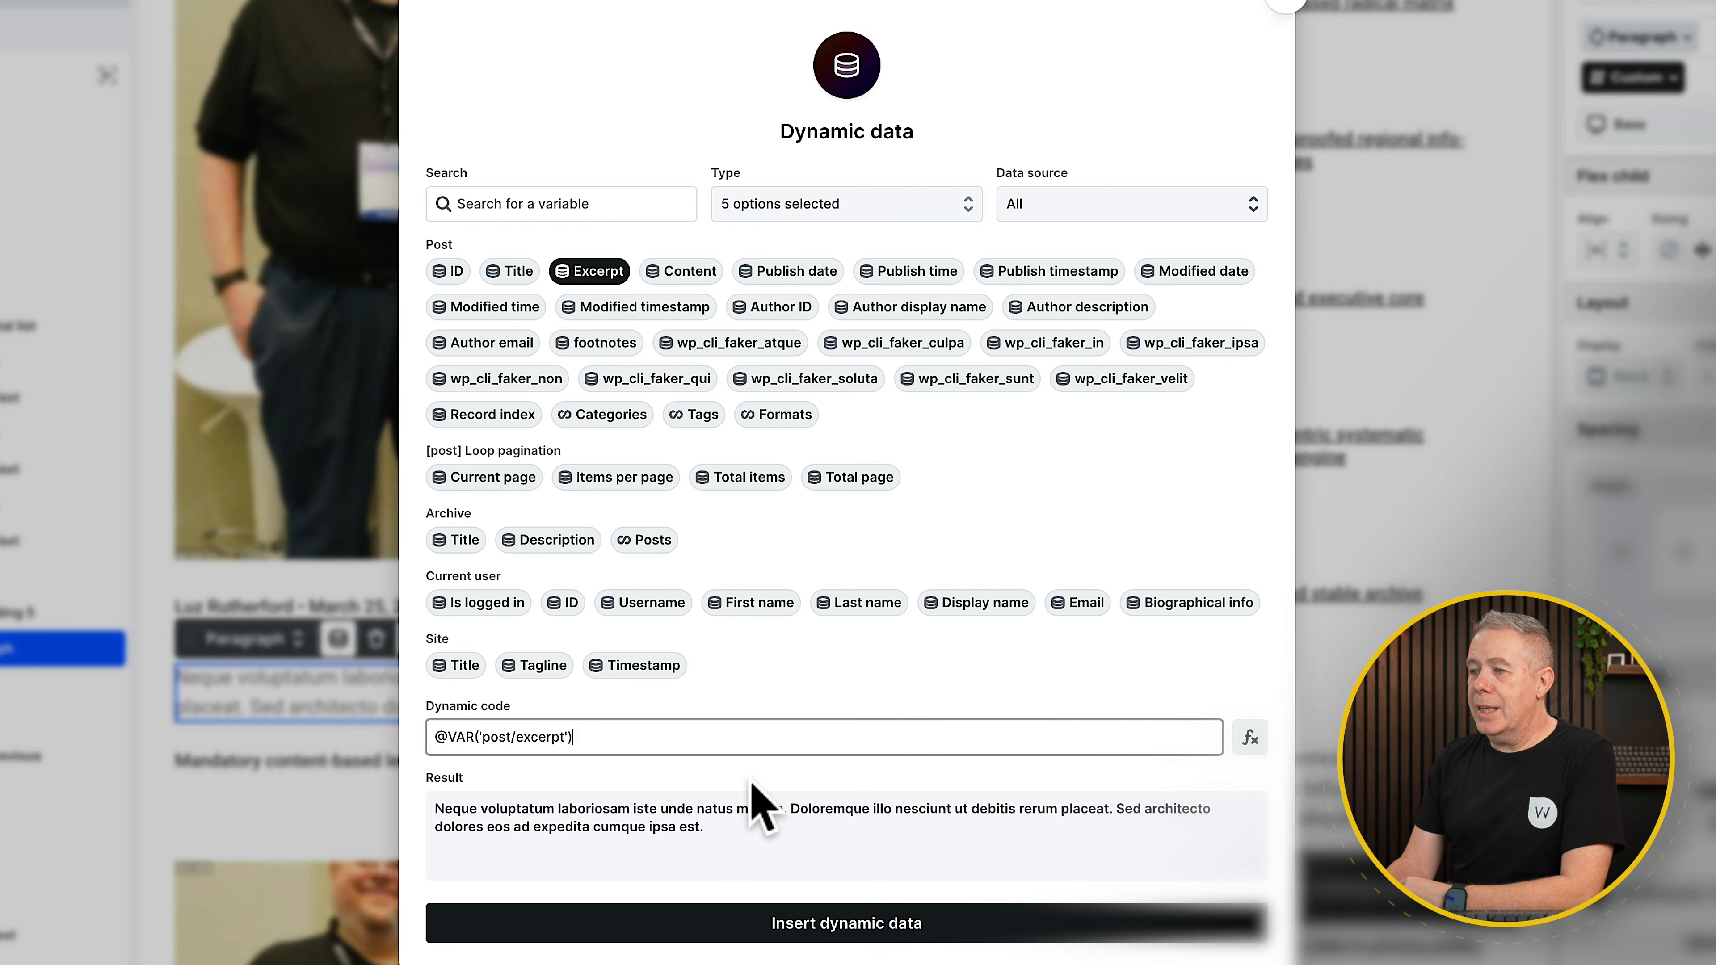
click(700, 773)
click(435, 805)
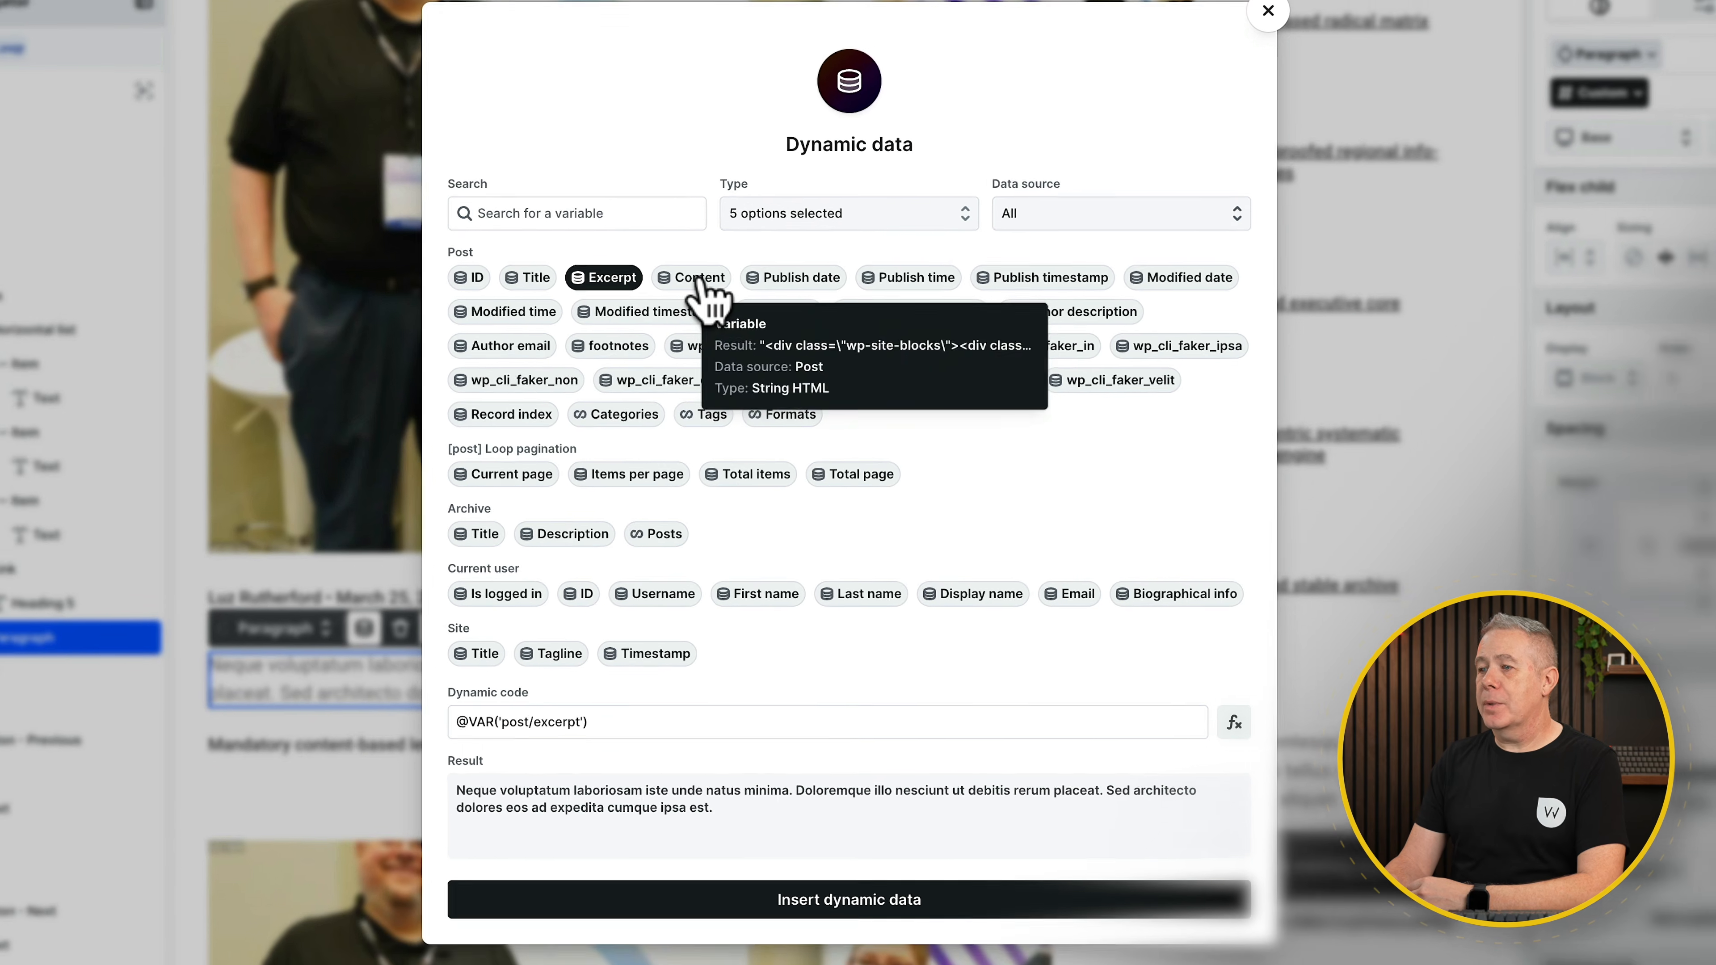
click(698, 279)
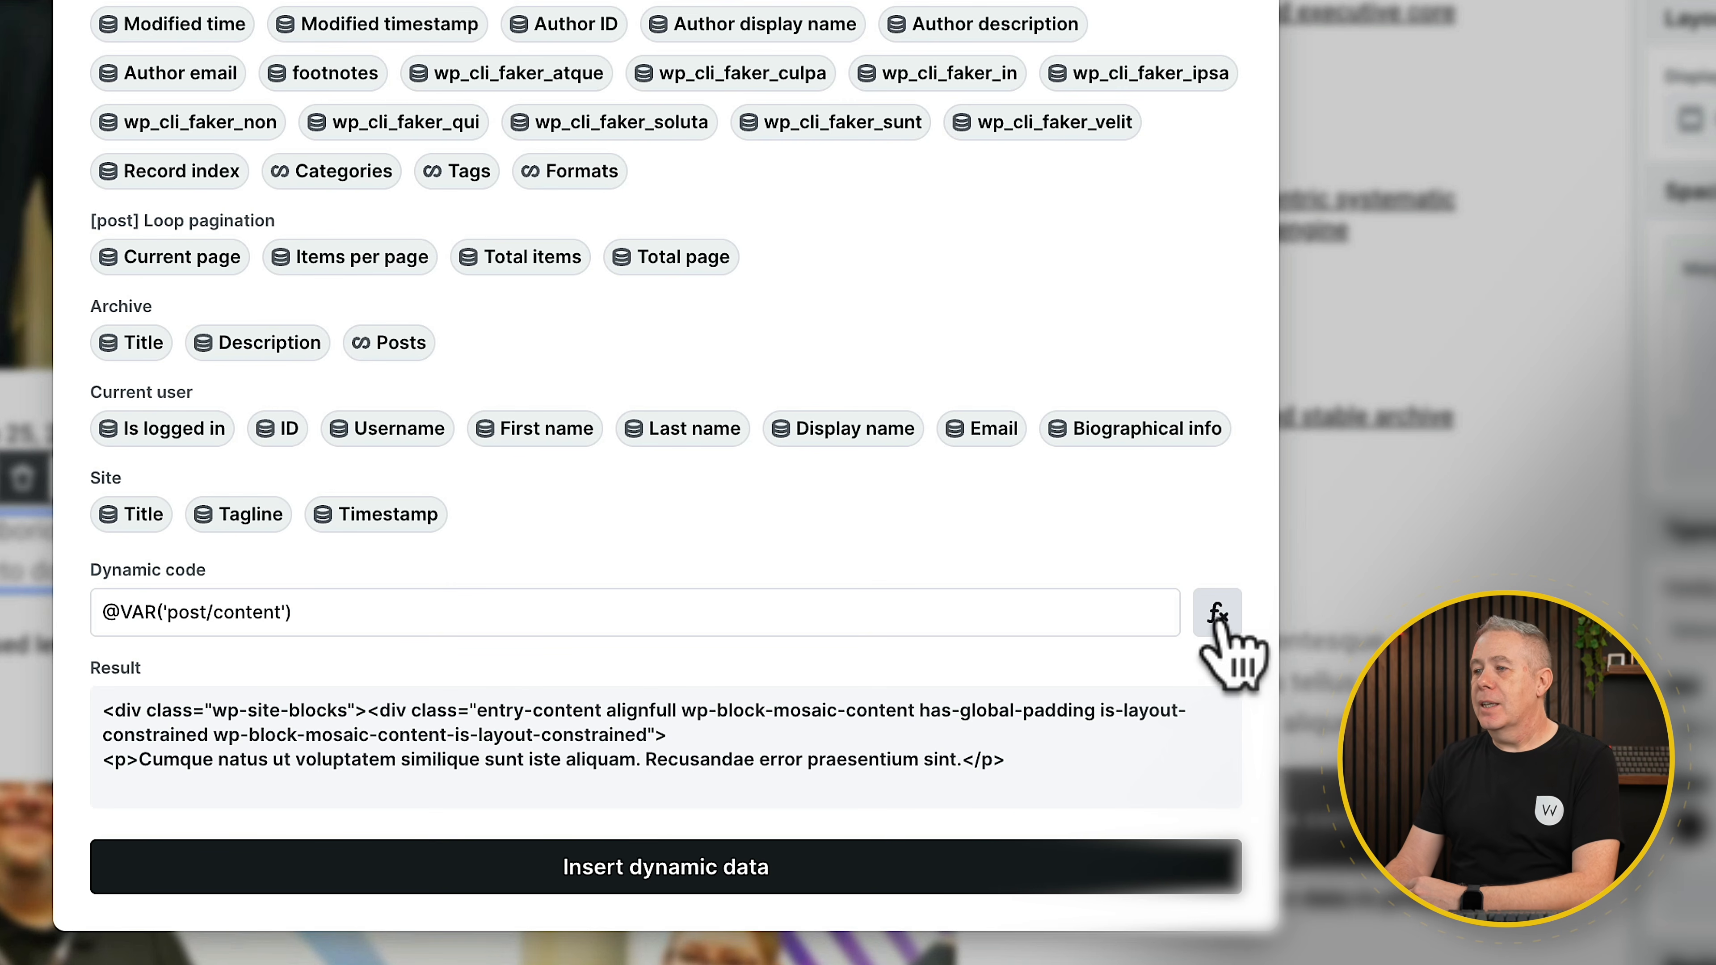
Step: Wrap the whole post content variable in the REMOVE_HTML function
drag(341, 612, 103, 608)
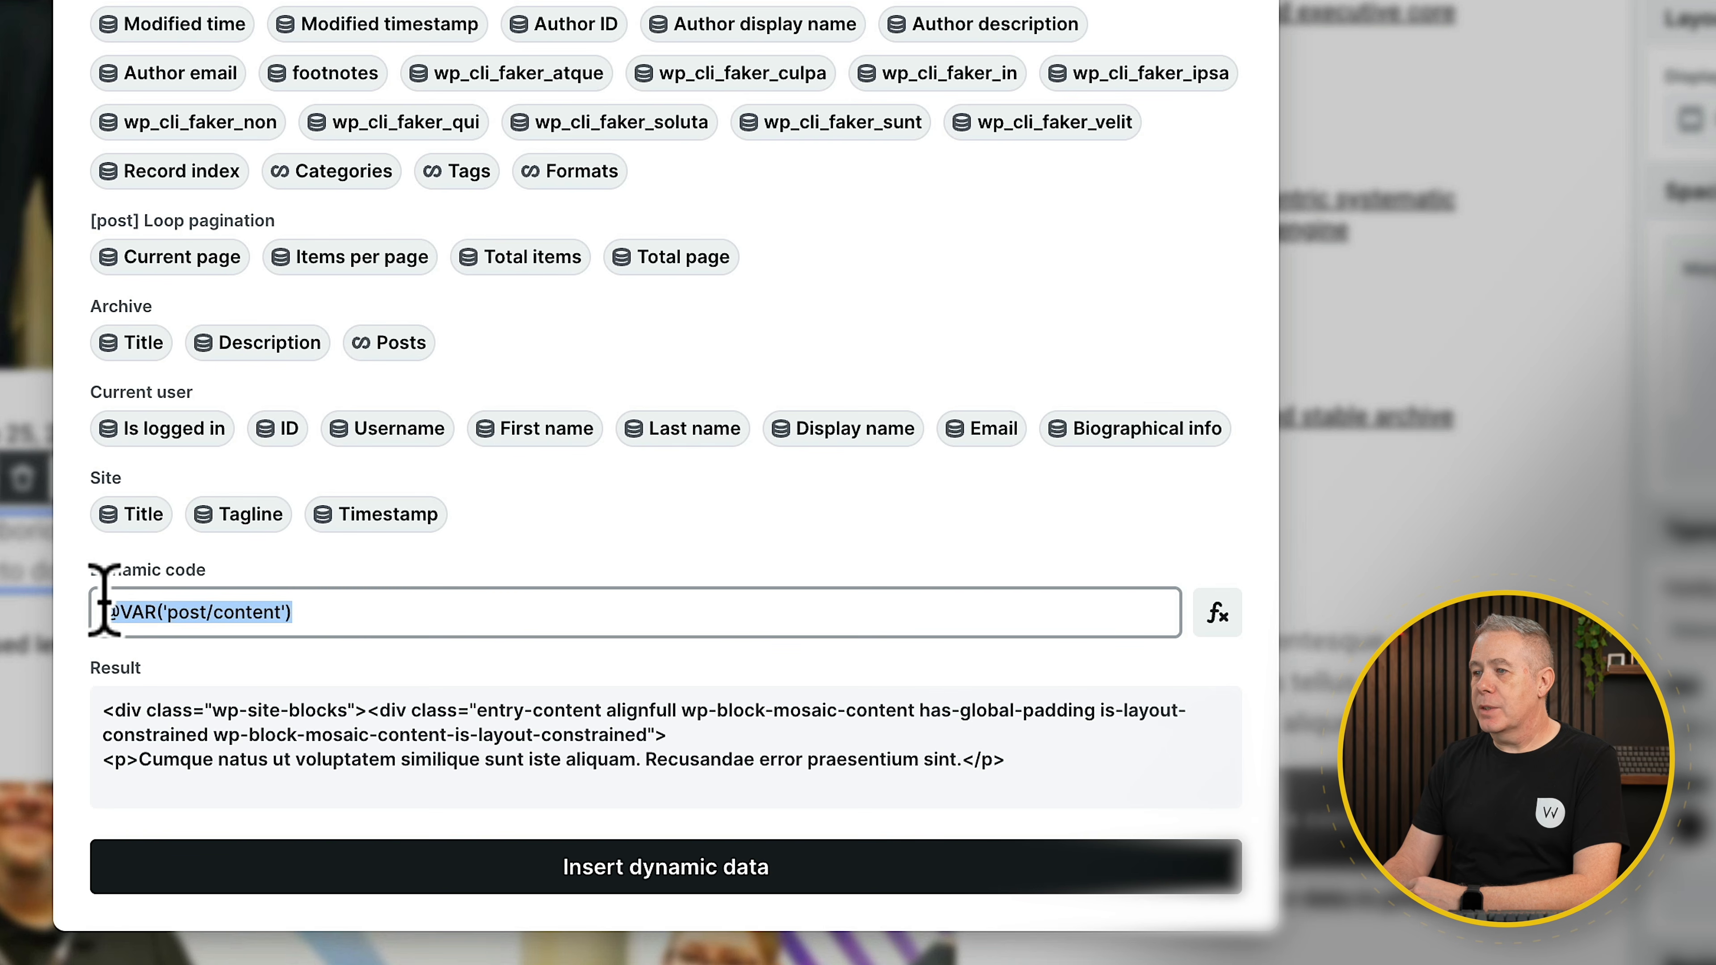
click(1214, 615)
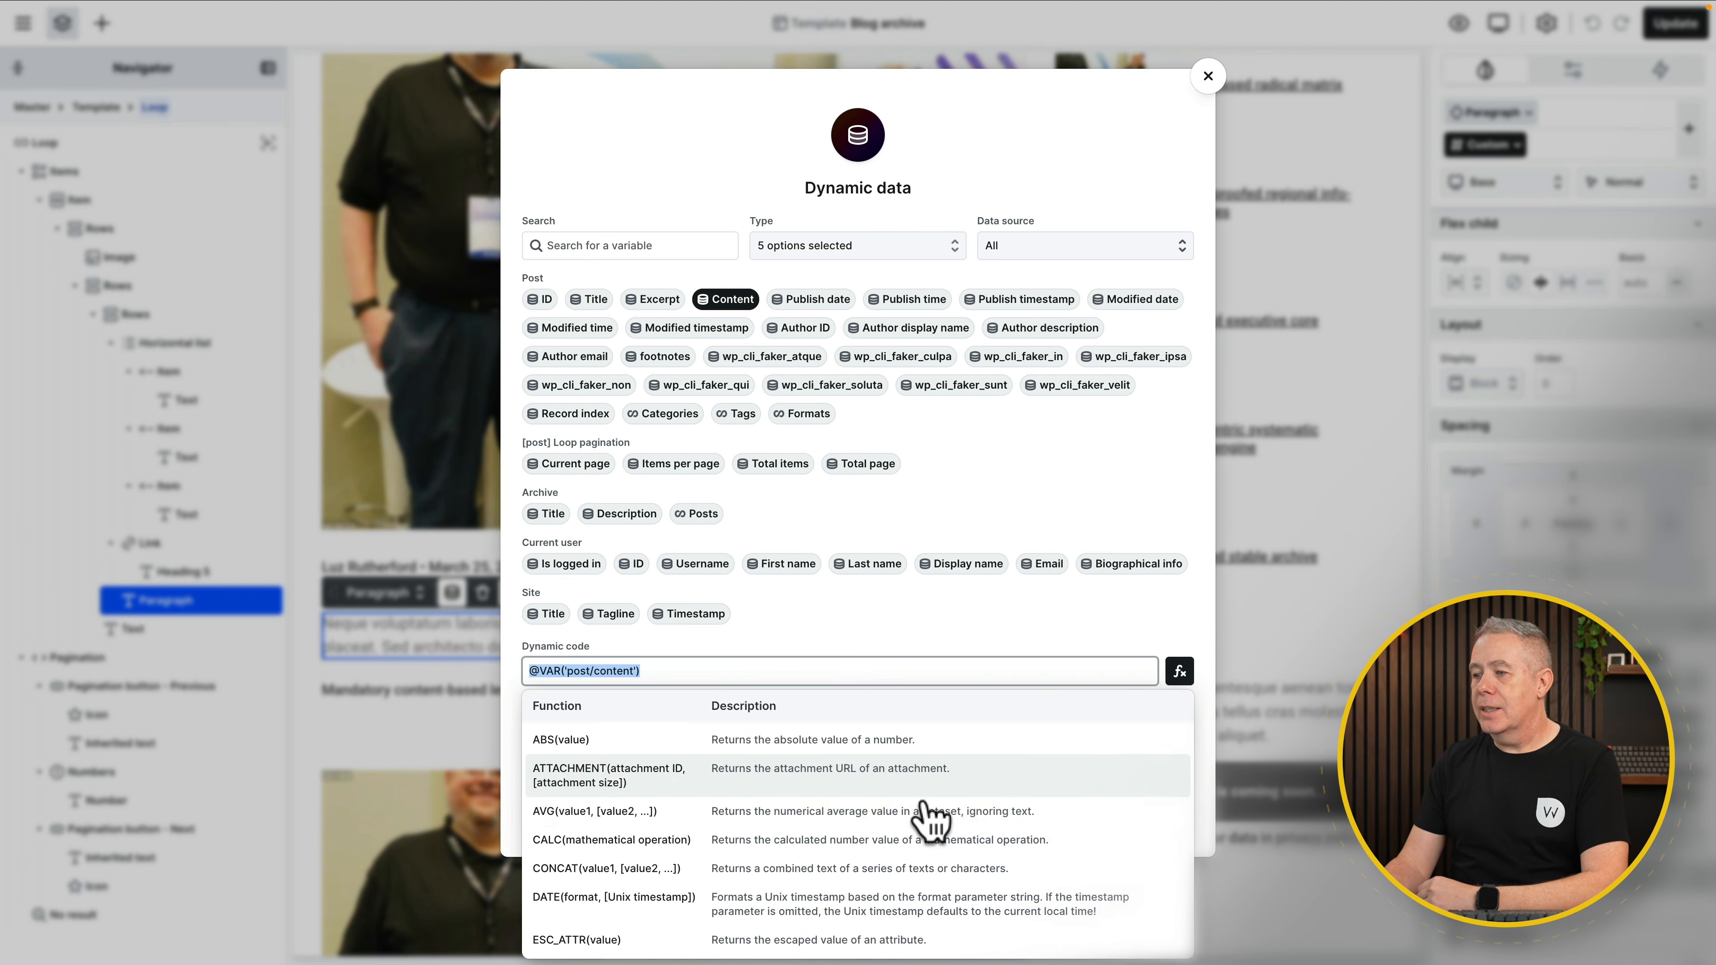
scroll(902, 838, down, 5)
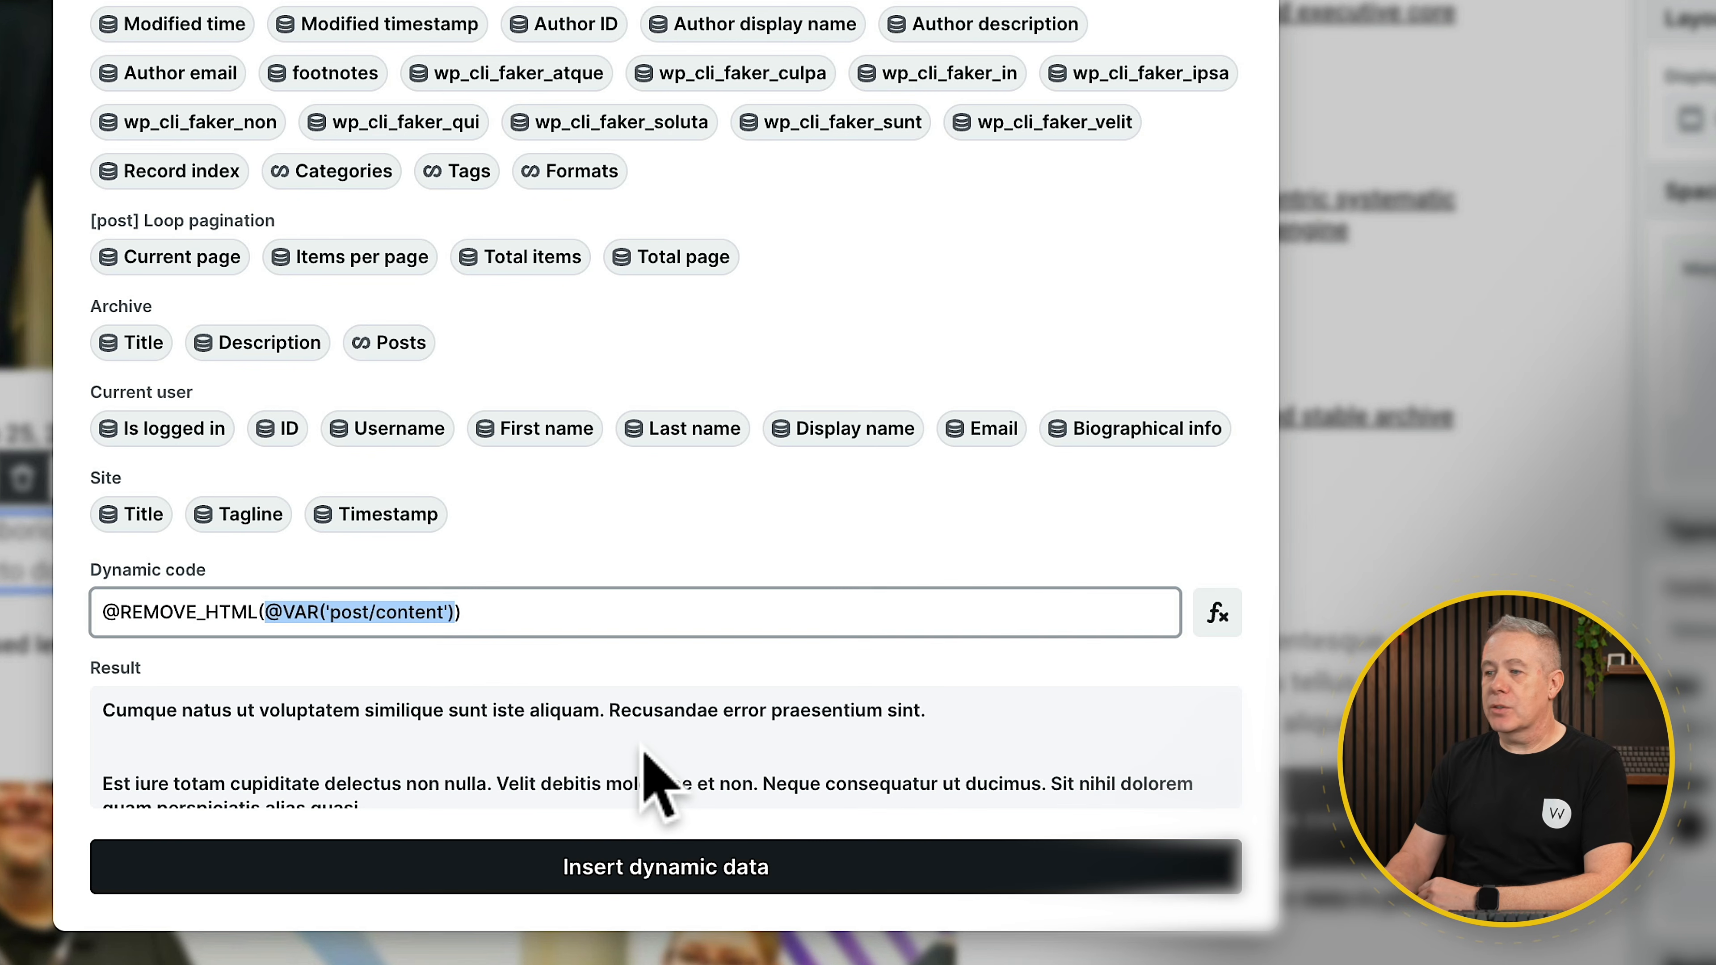
Step: Wrap the complete REMOVE_HTML expression in the EXCERPT function
drag(490, 613, 105, 605)
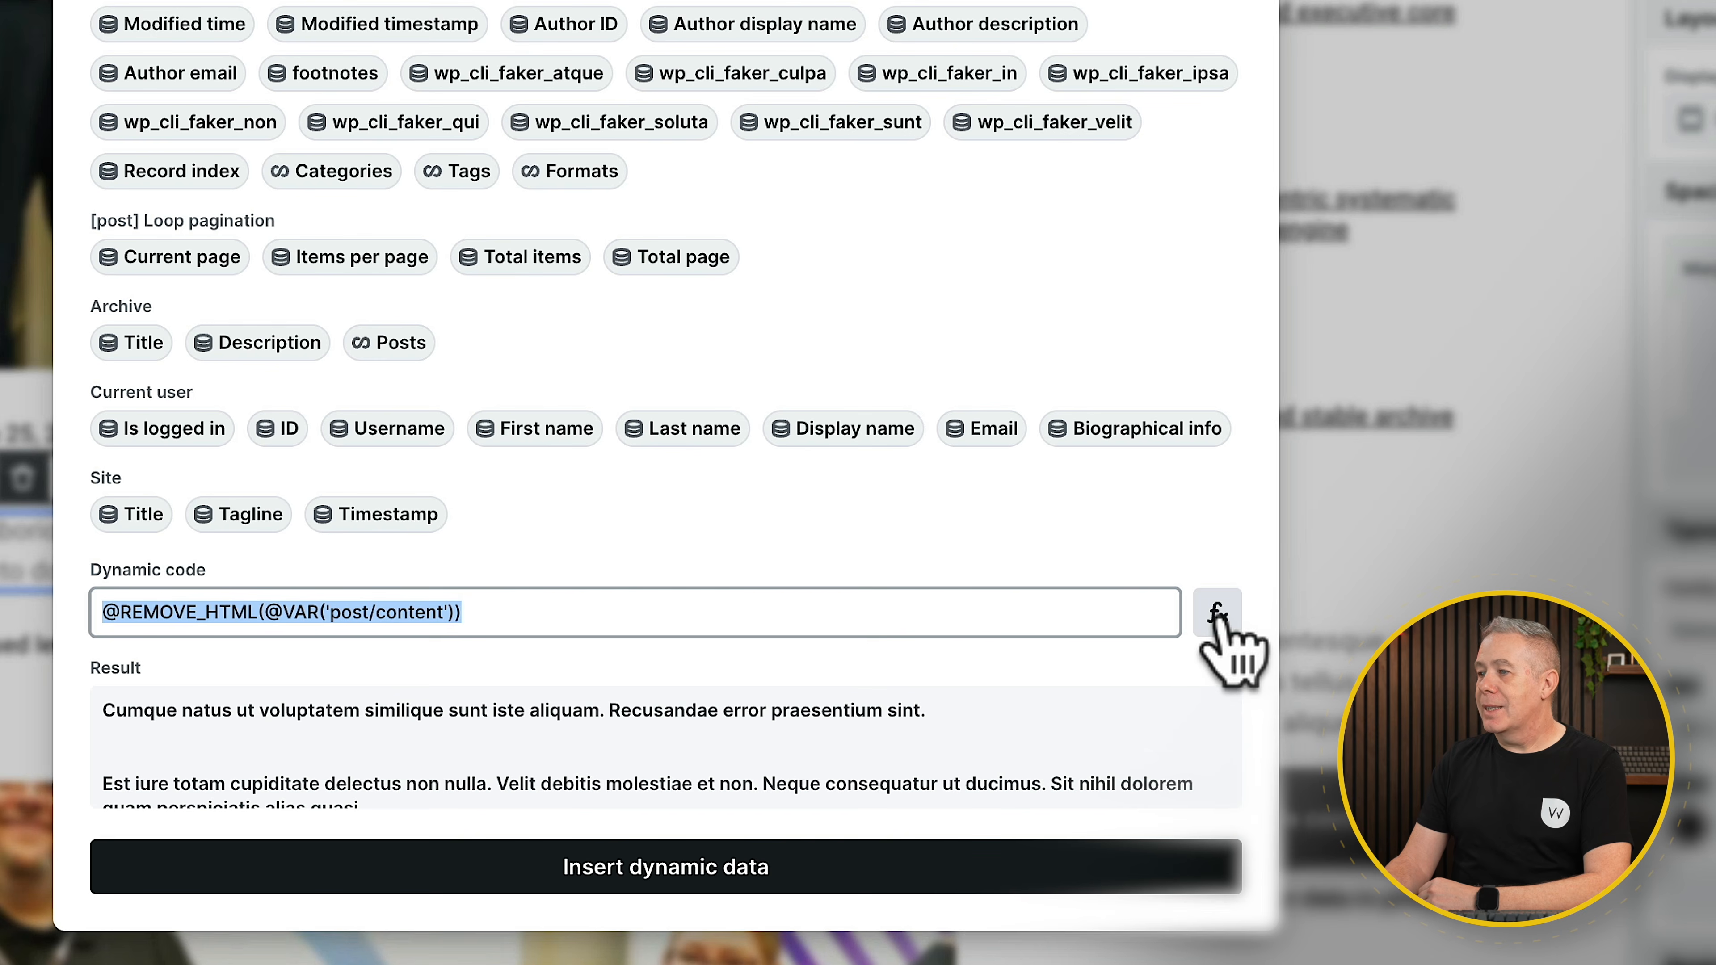
click(1216, 614)
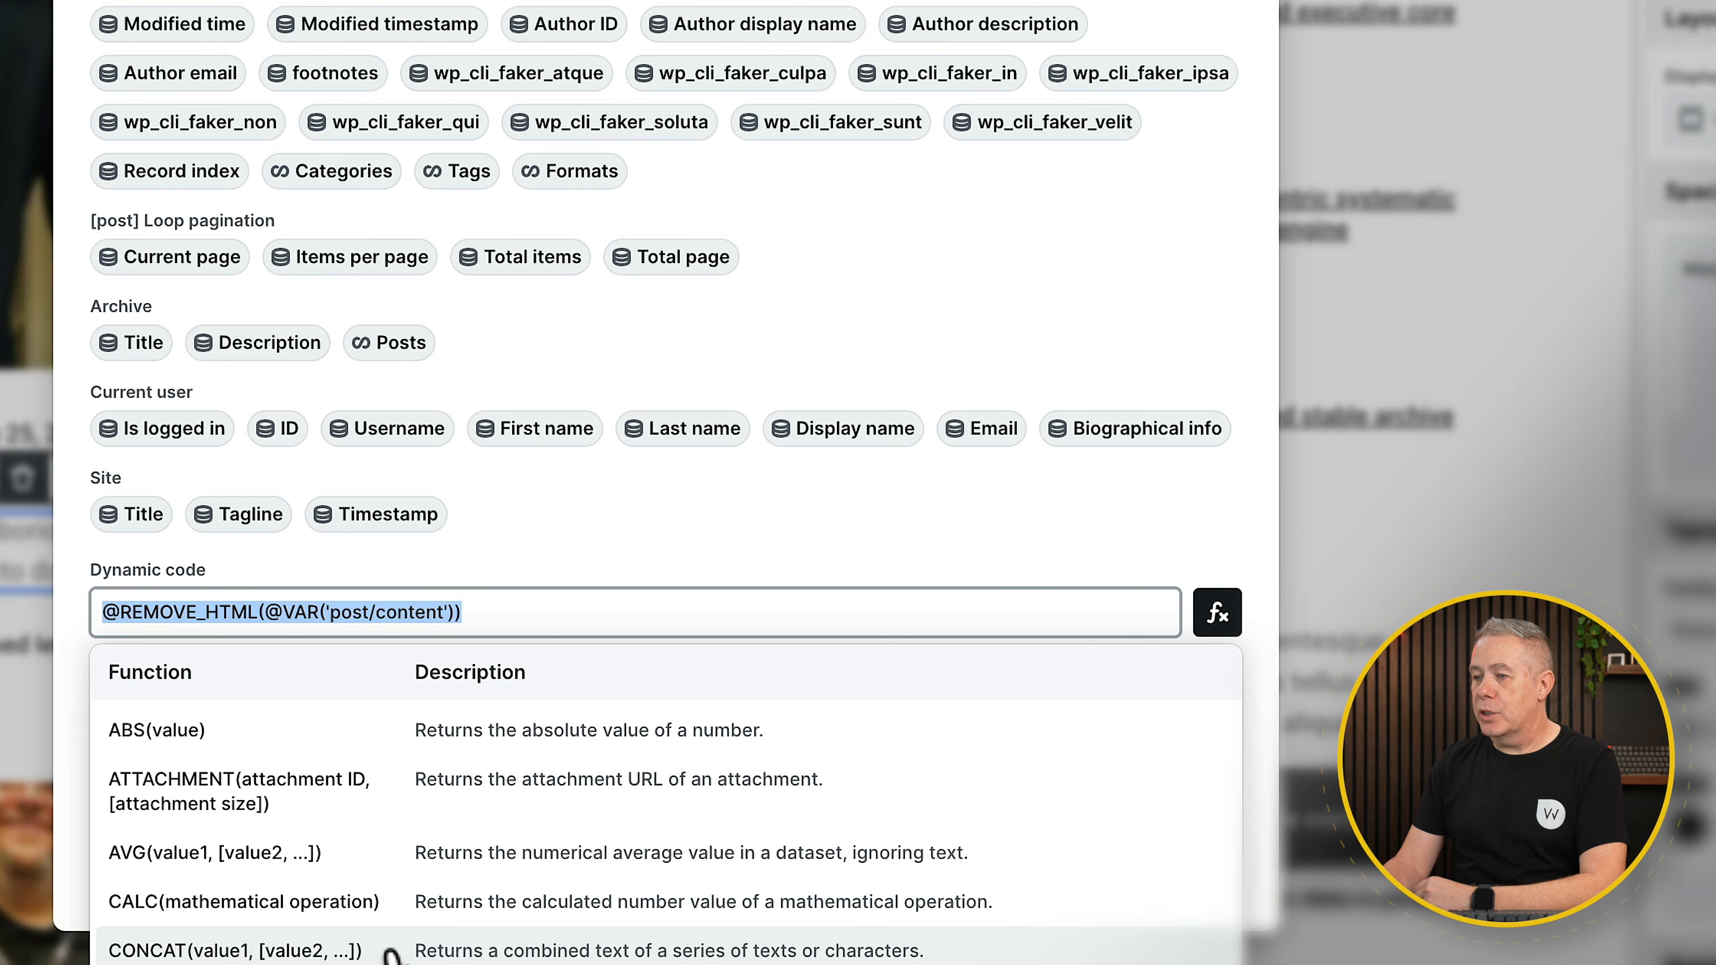
scroll(392, 955, down, 3)
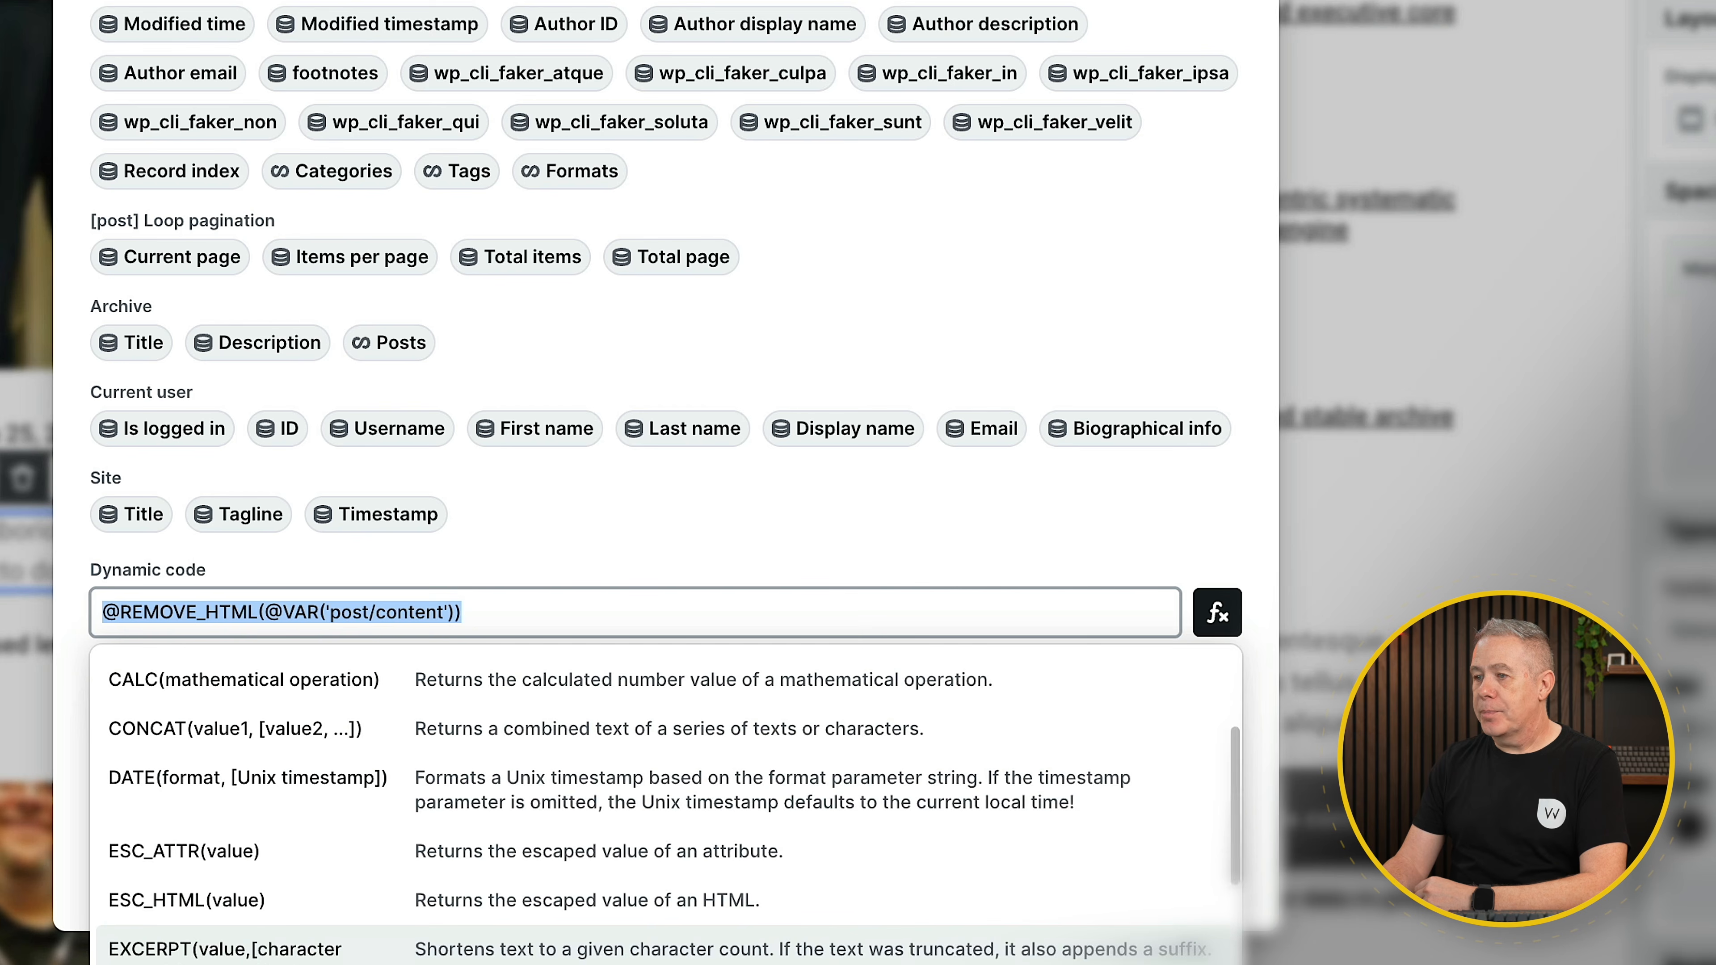
click(392, 949)
Step: Set the EXCERPT length to 250 characters and insert the dynamic data into the Loop's Paragraph
click(596, 610)
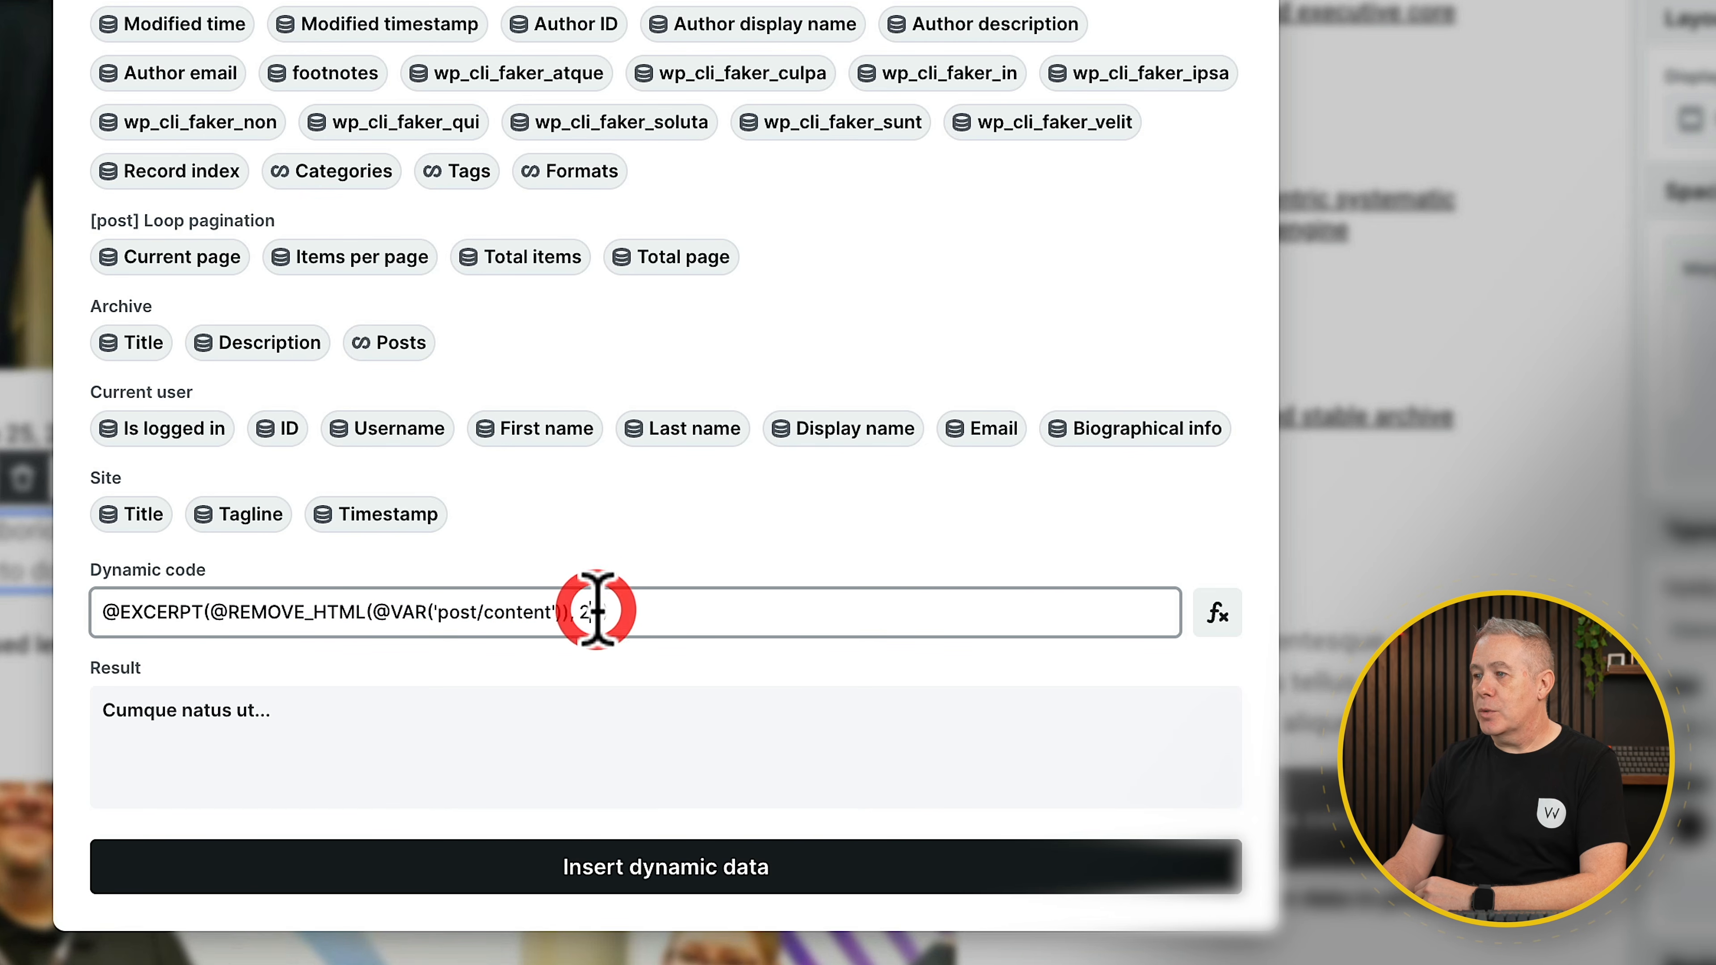
click(602, 613)
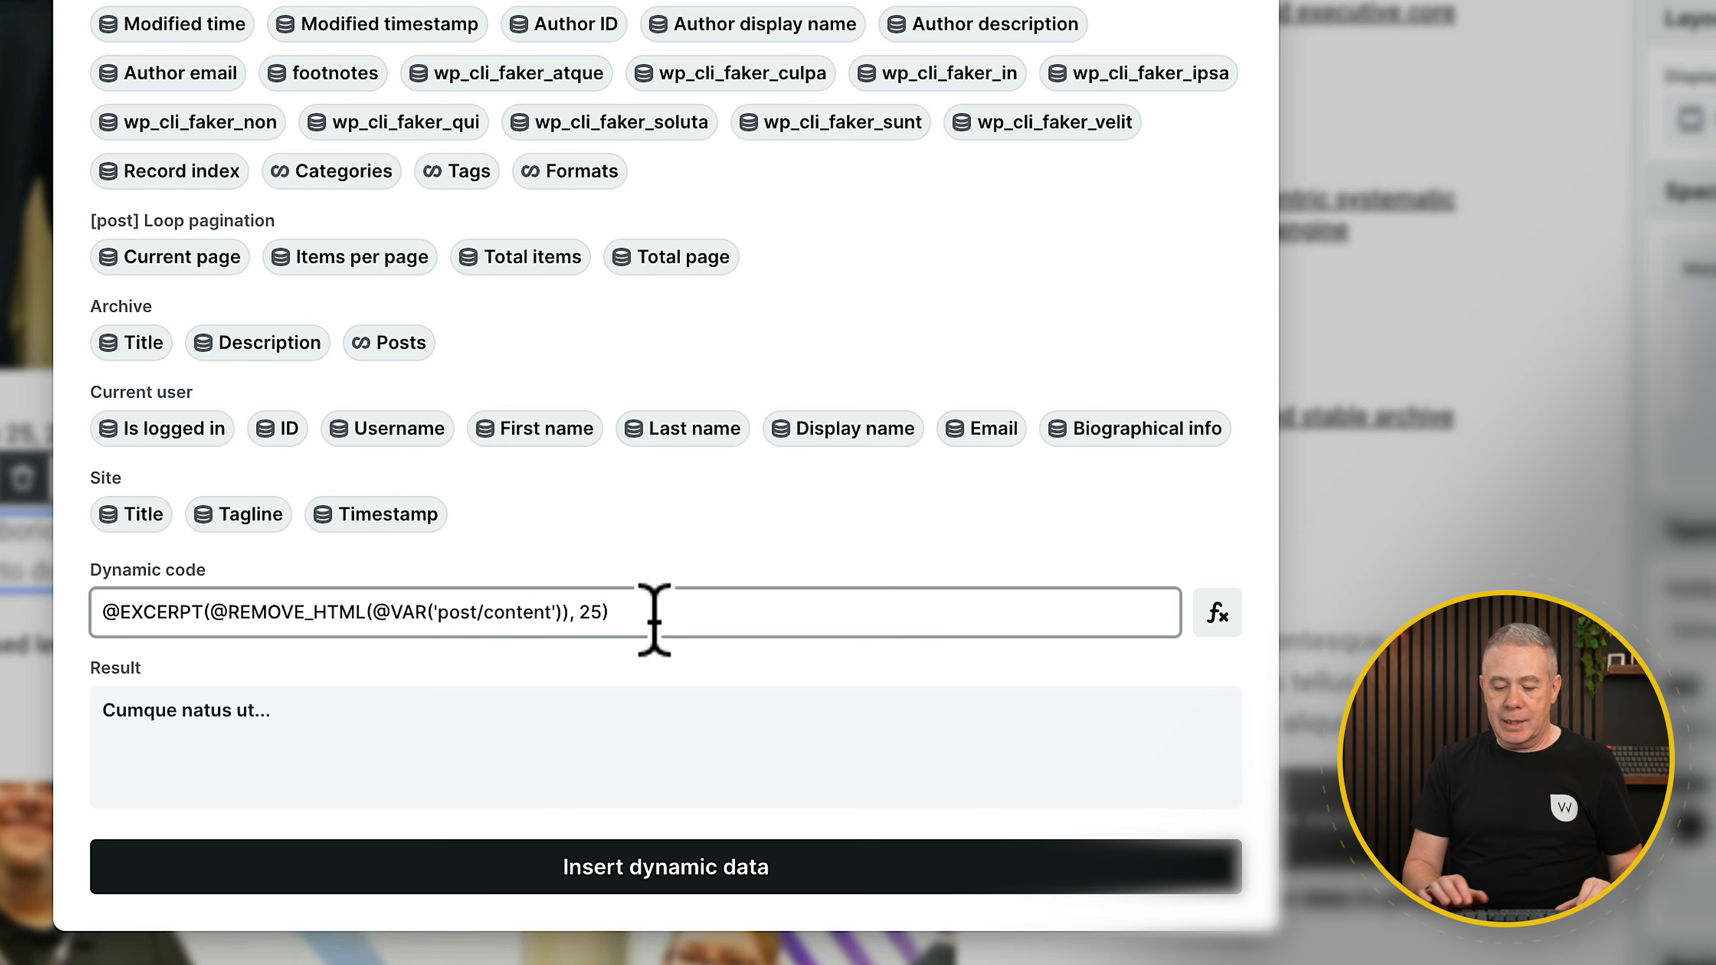
text(0)
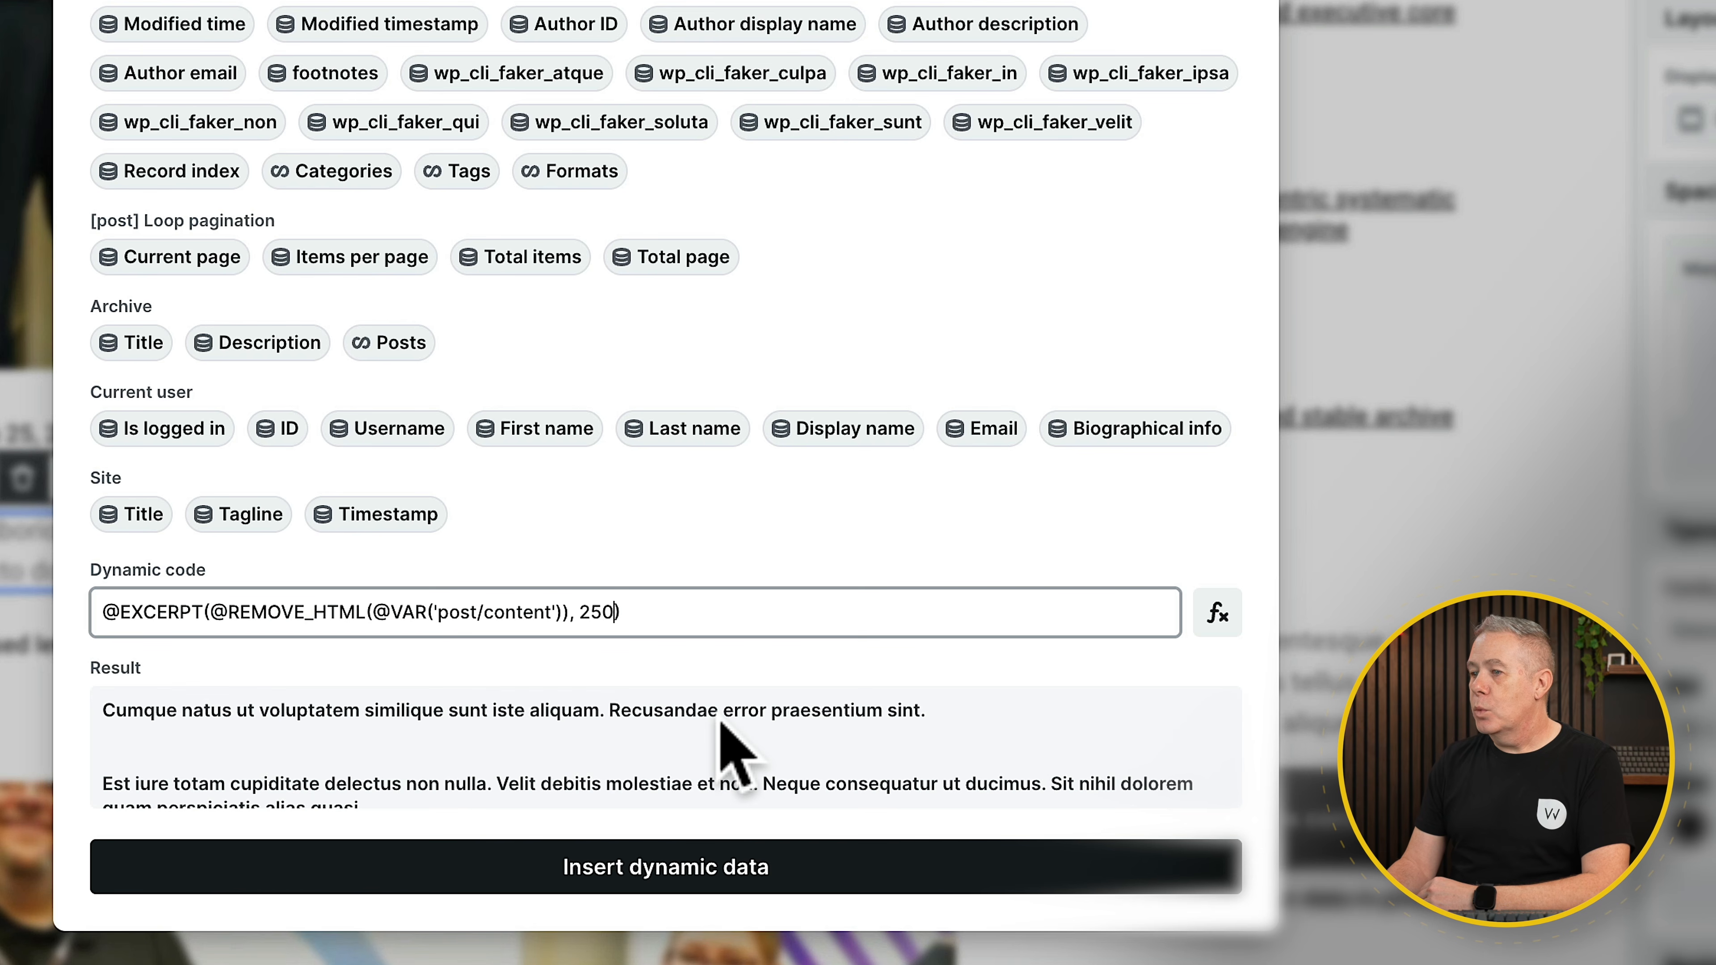
scroll(810, 720, down, 1)
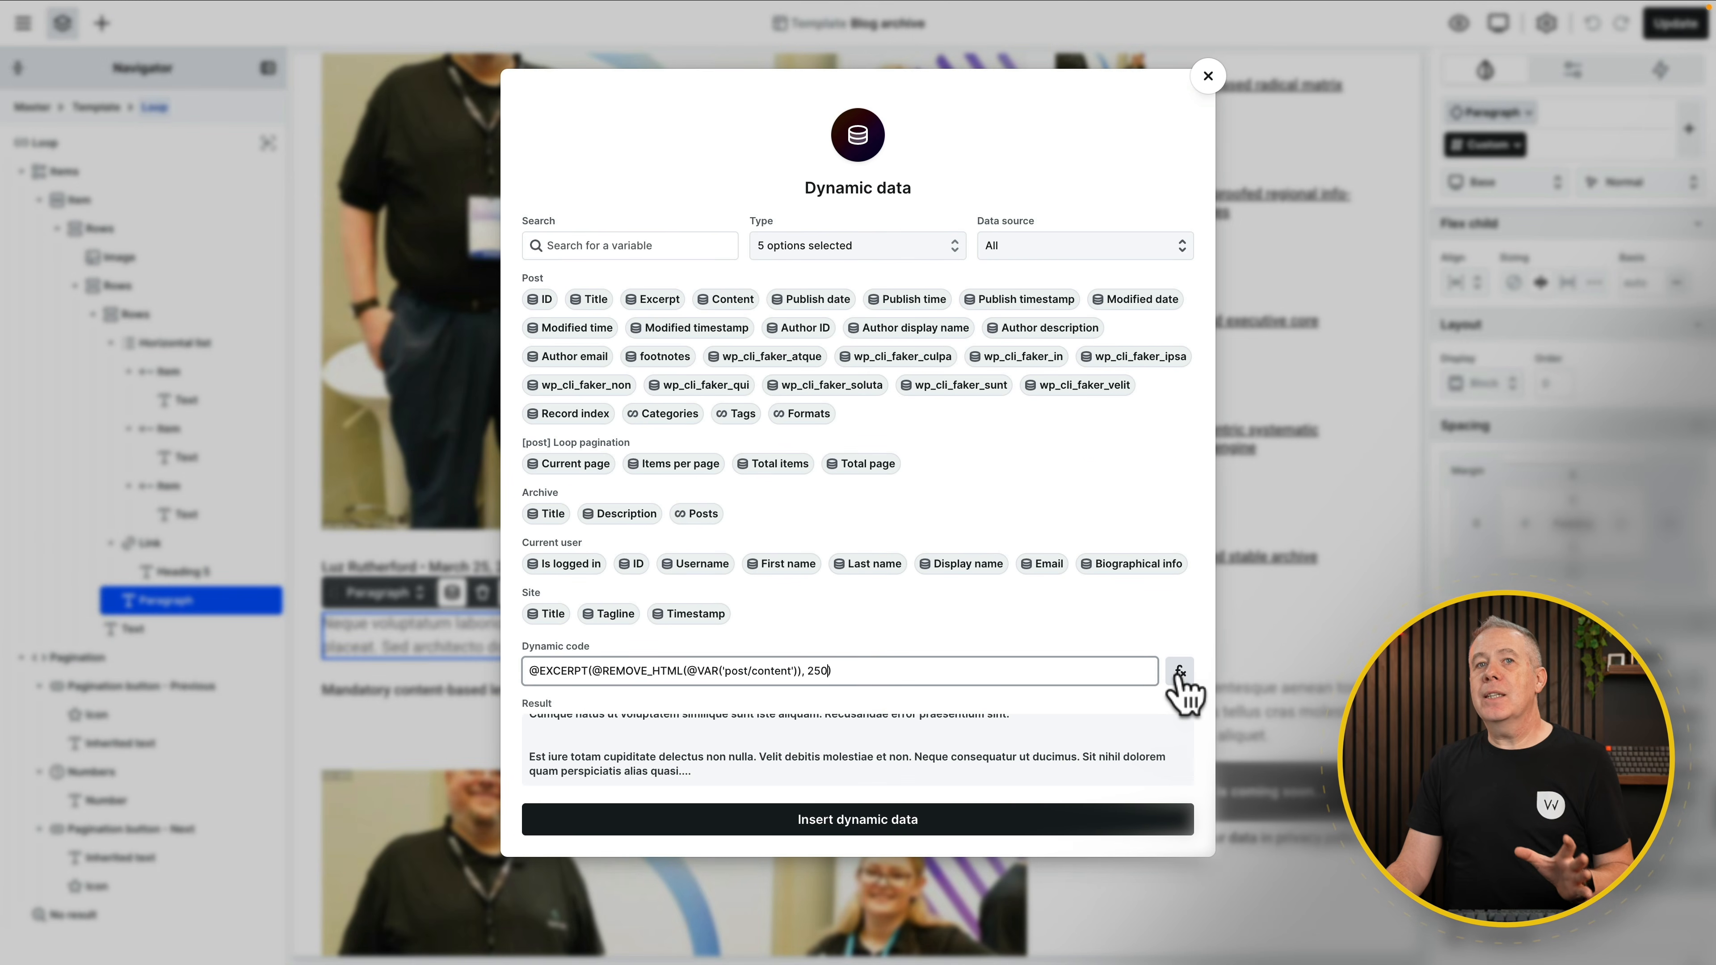
click(870, 670)
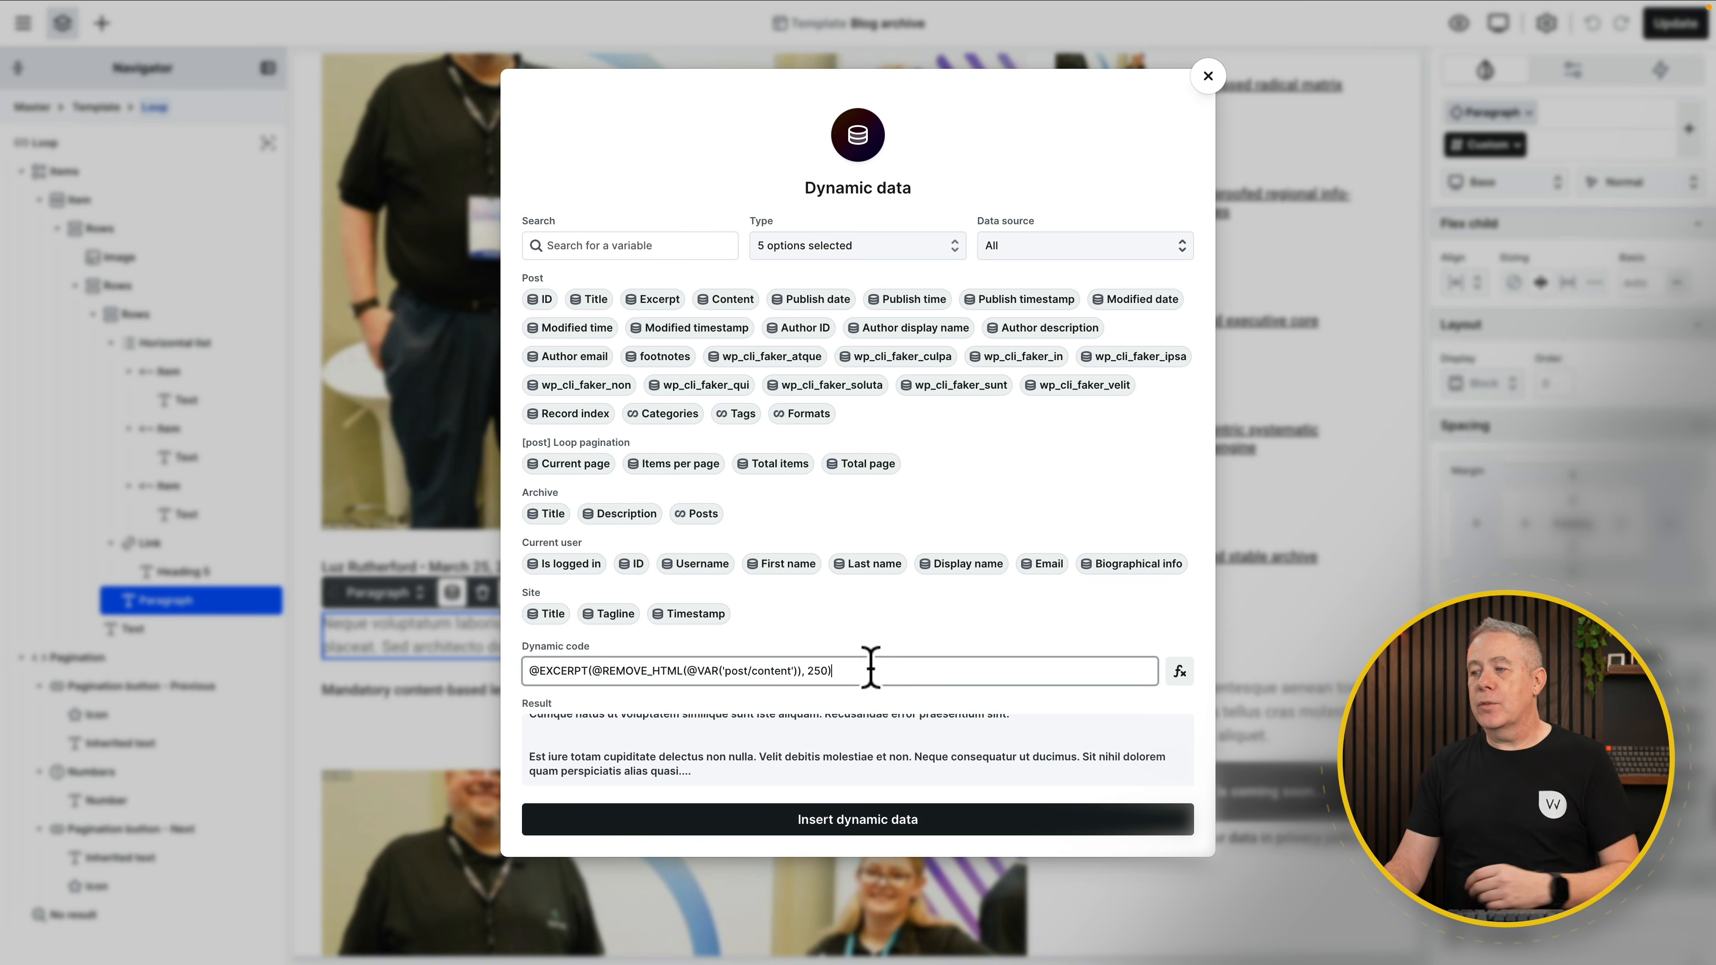
click(853, 819)
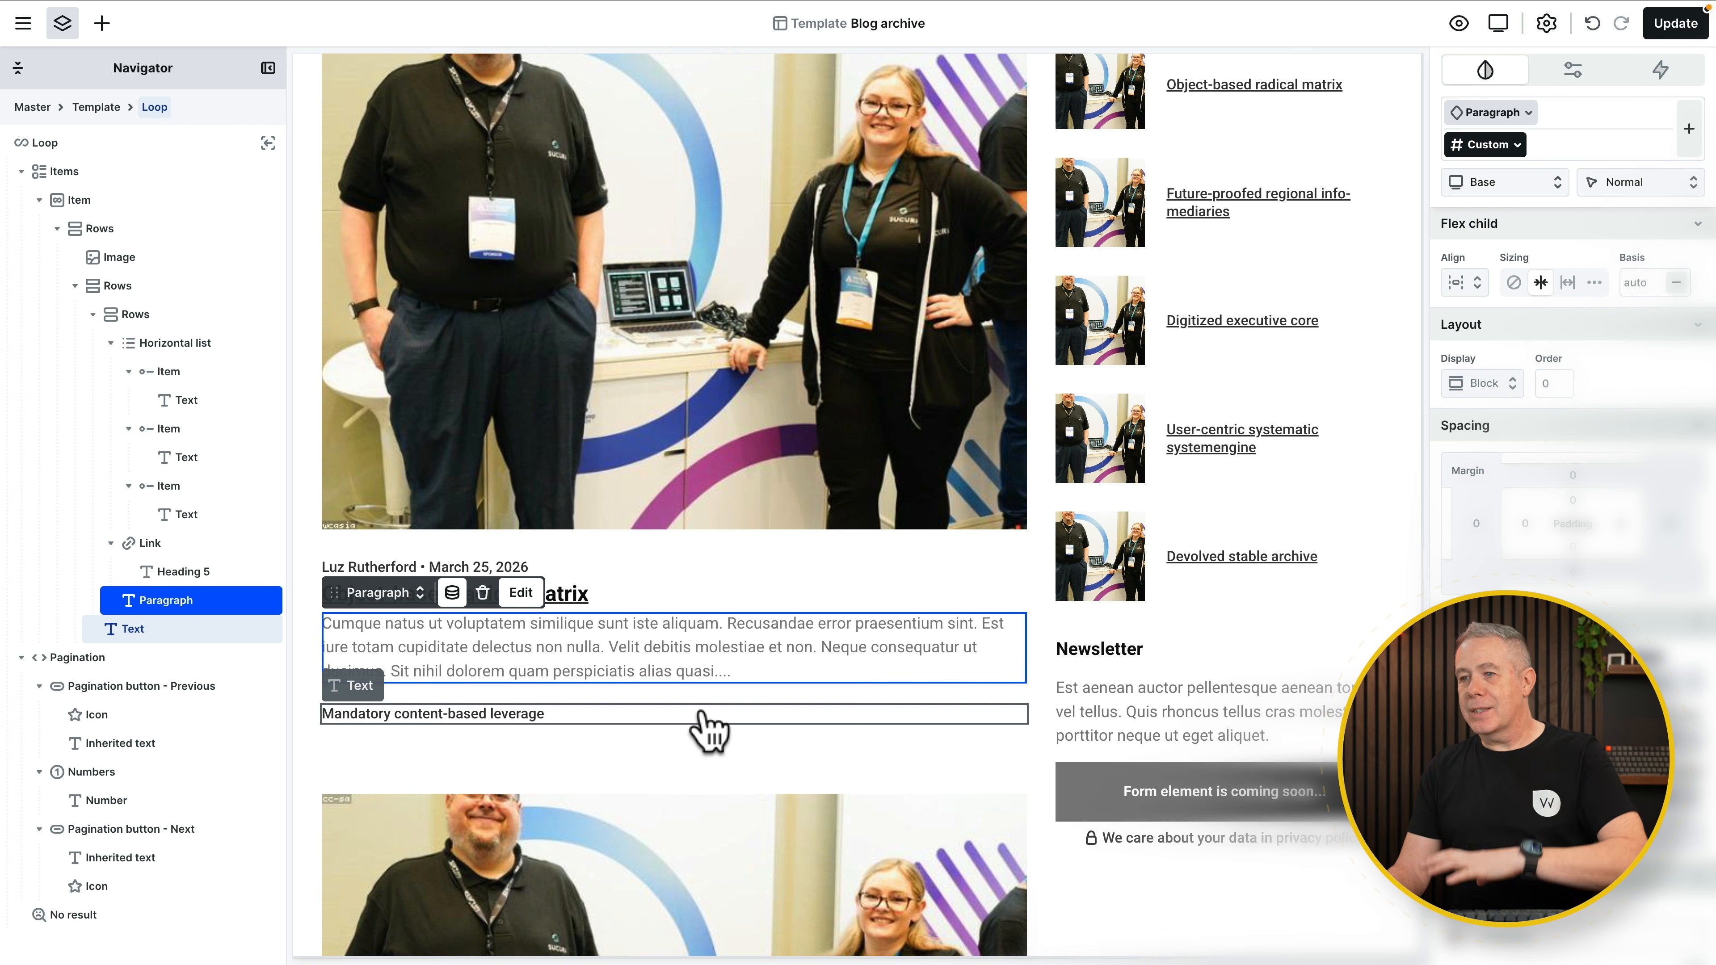
Step: Examine the dynamic data source of the Loop's Image and the variables available for it
scroll(708, 678, up, 3)
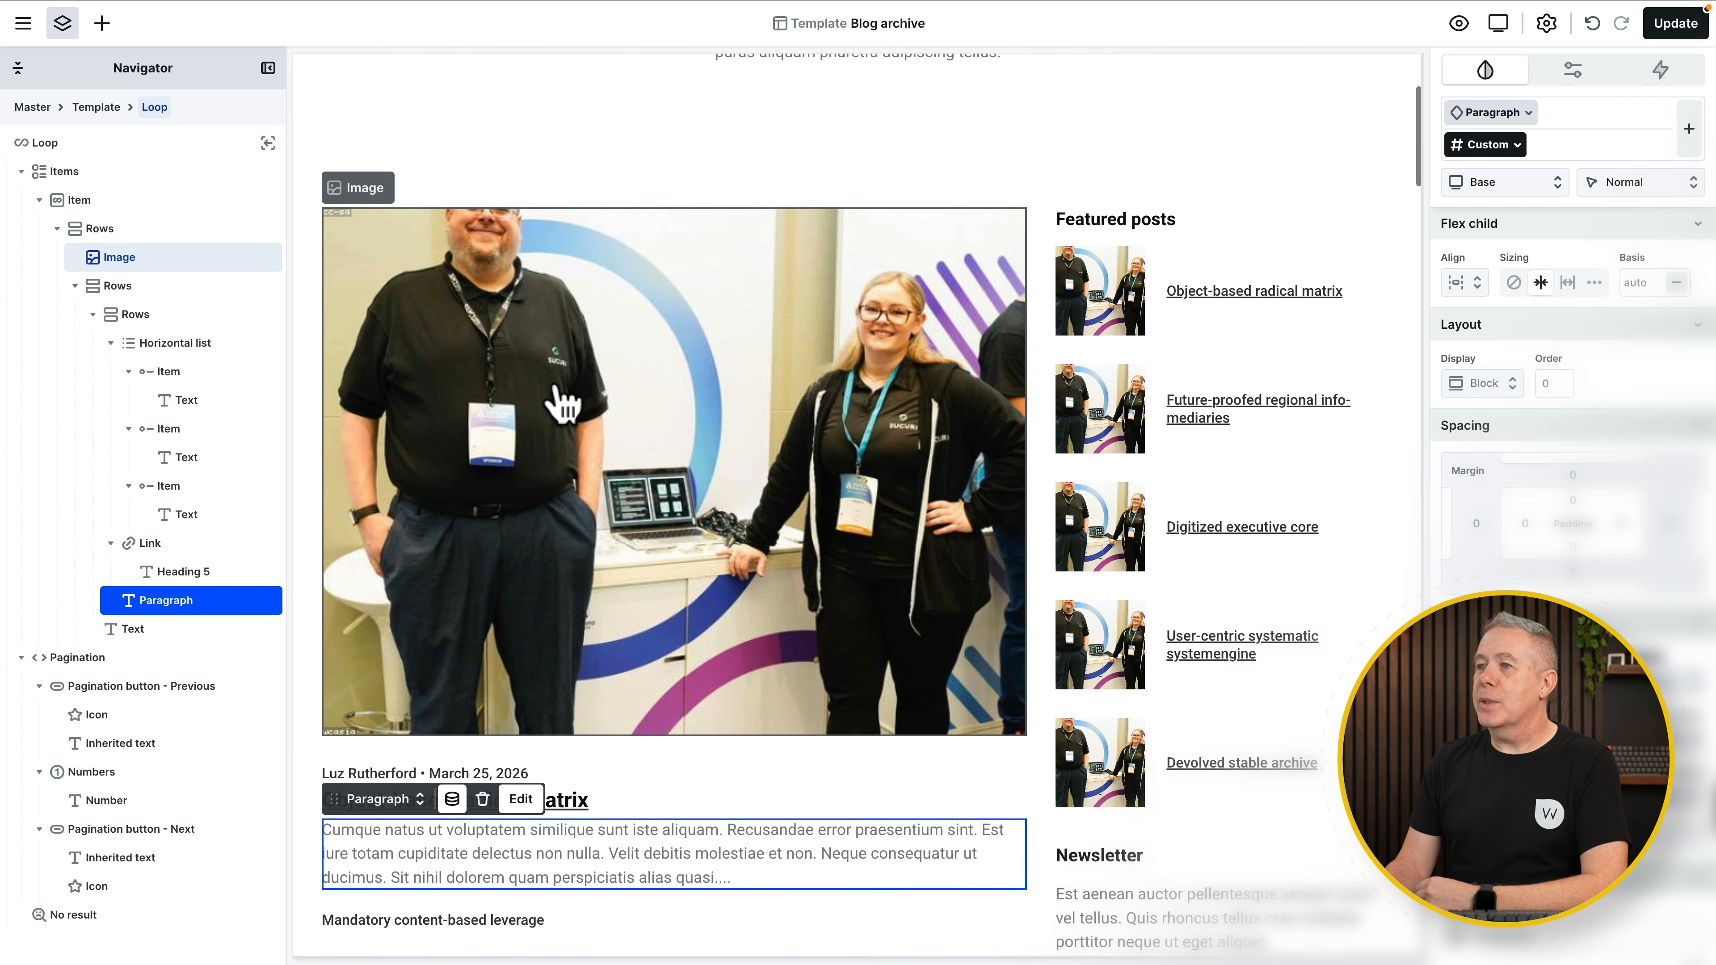
click(559, 398)
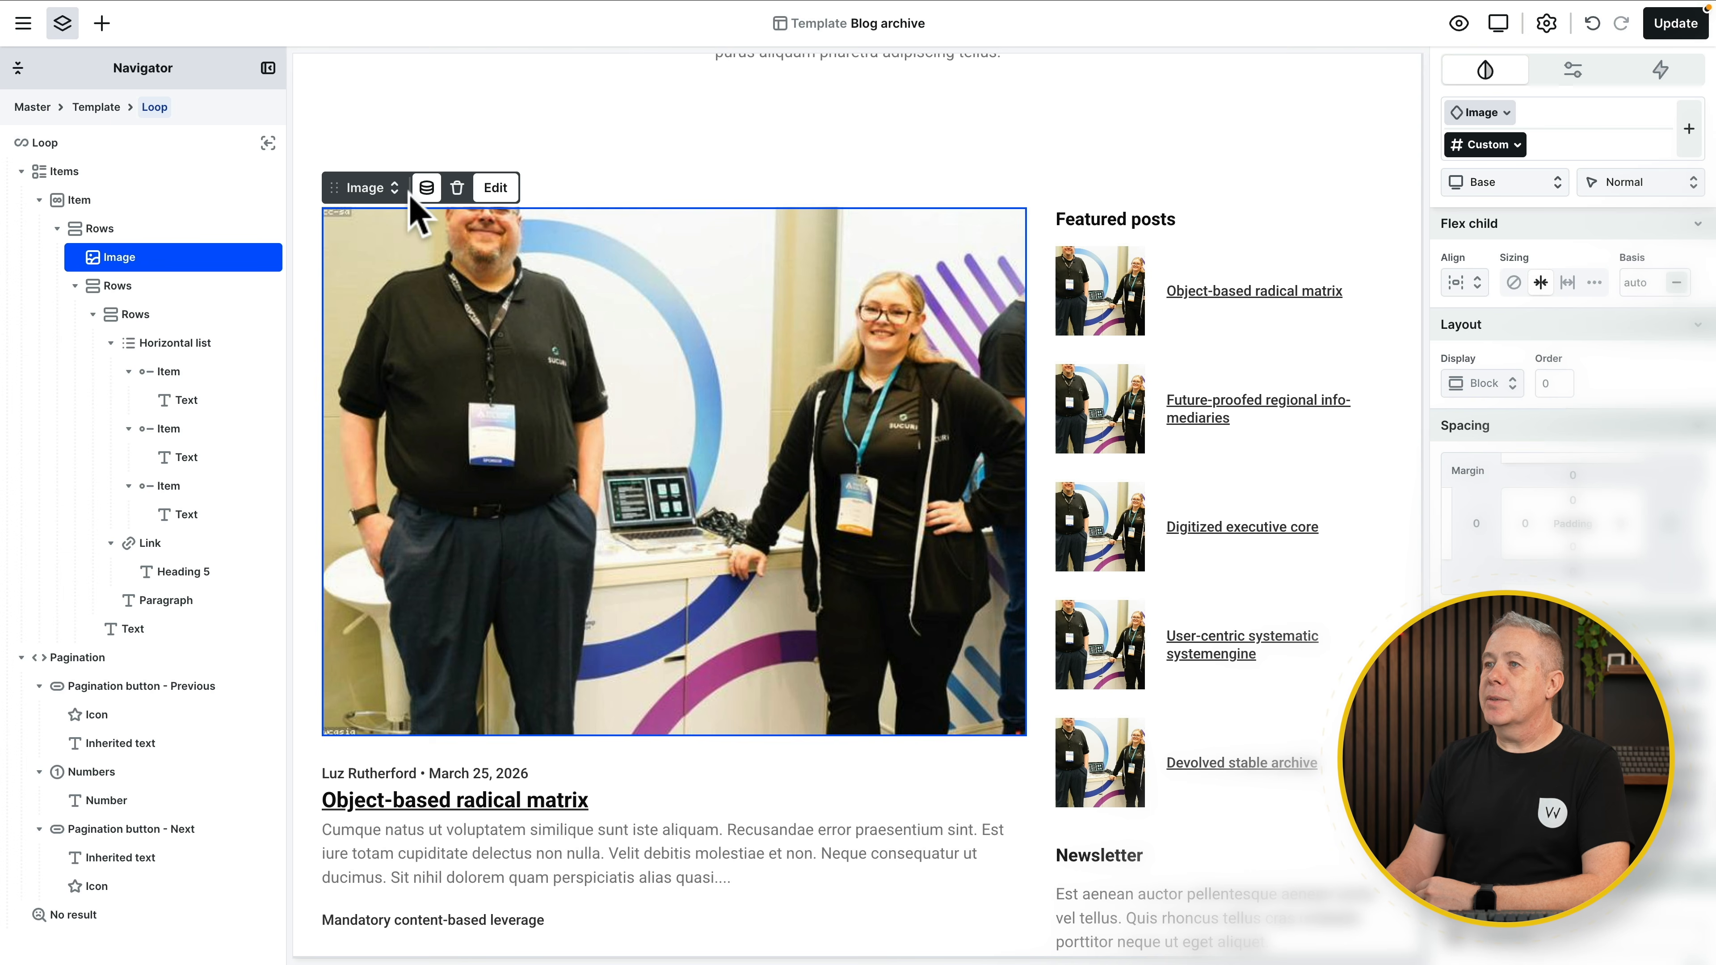
click(426, 191)
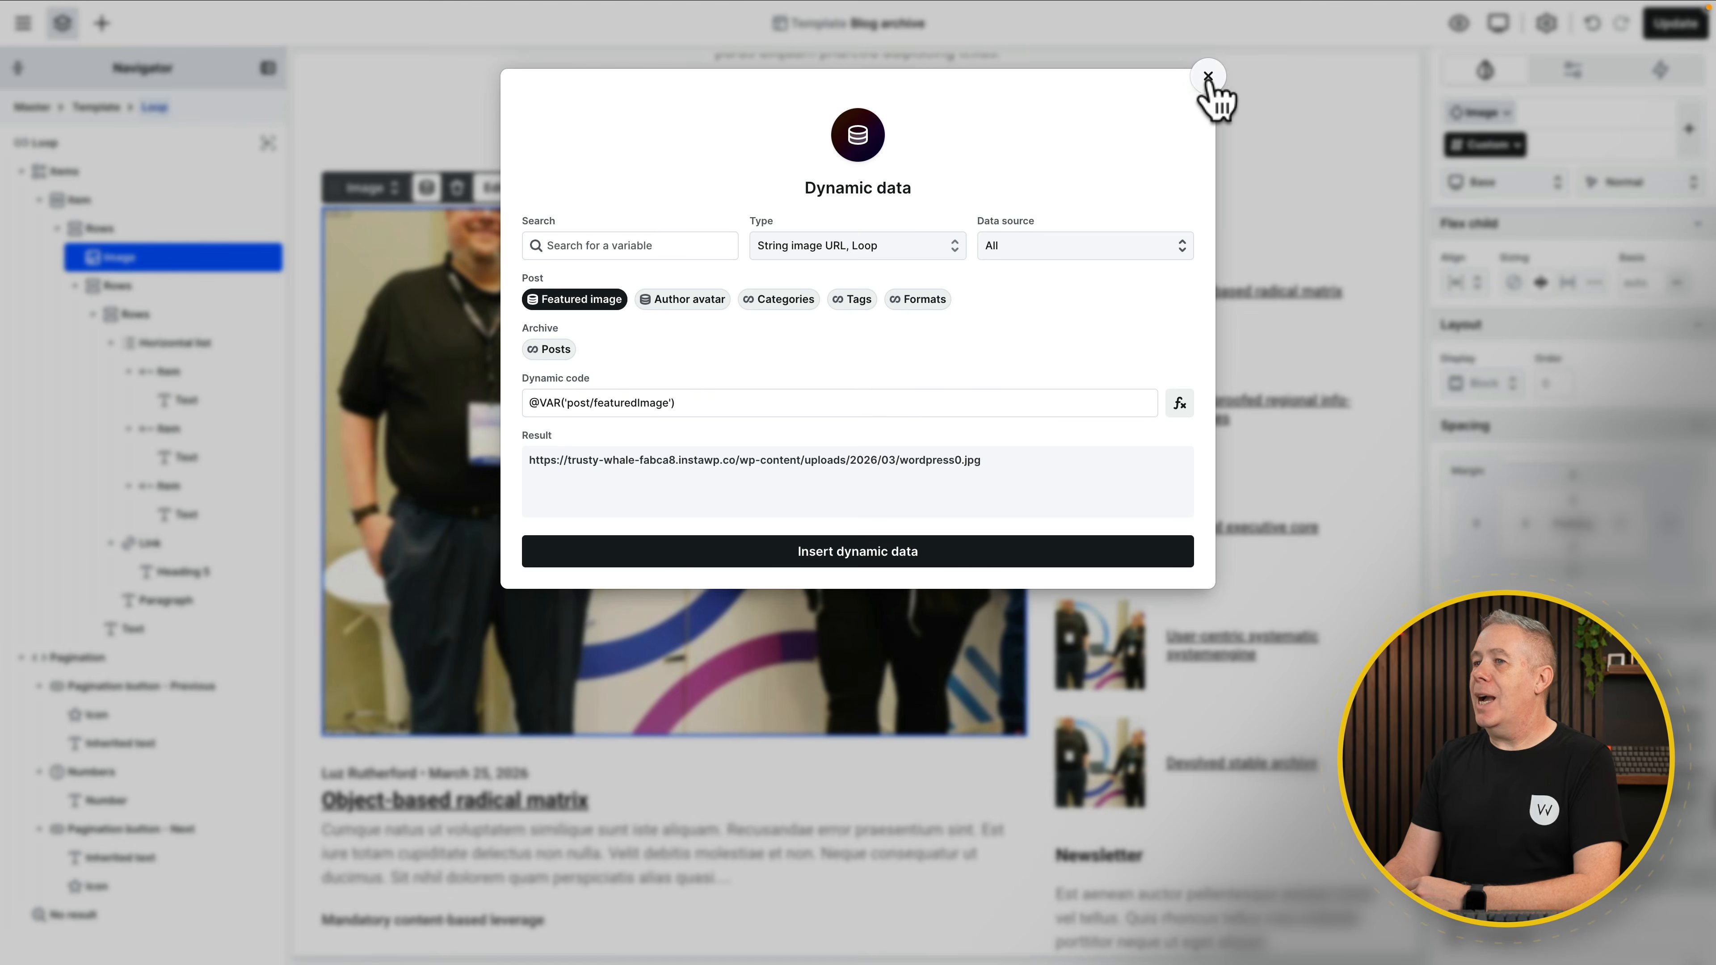
click(1207, 77)
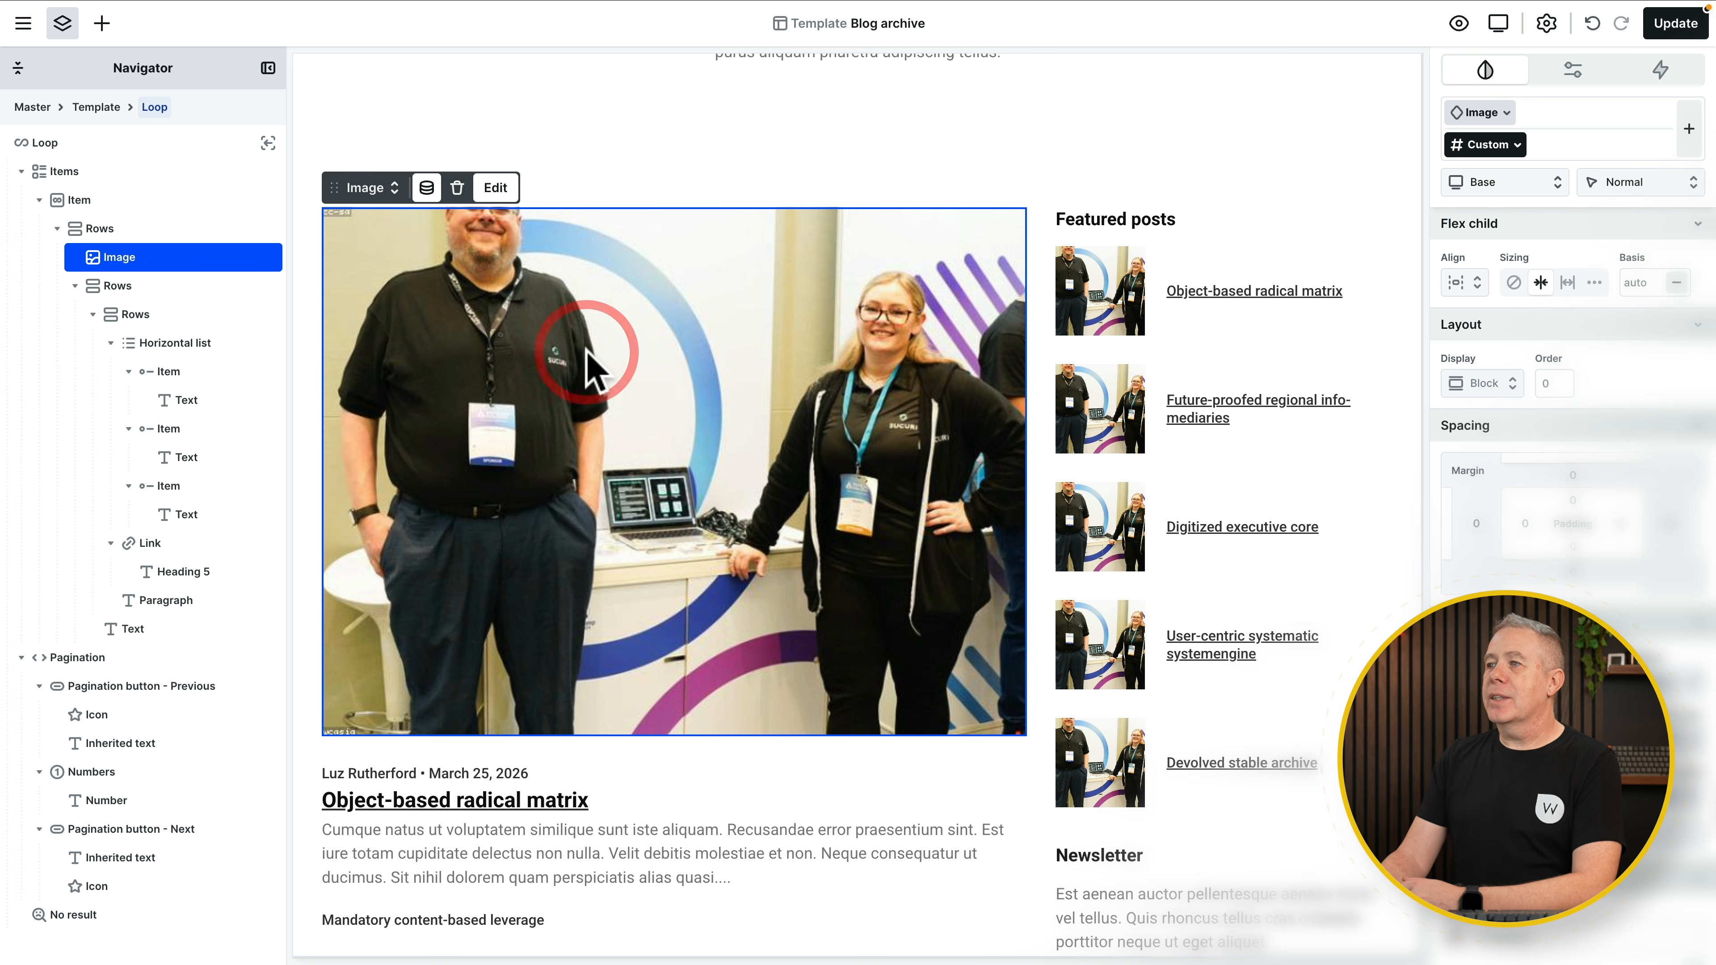
click(431, 193)
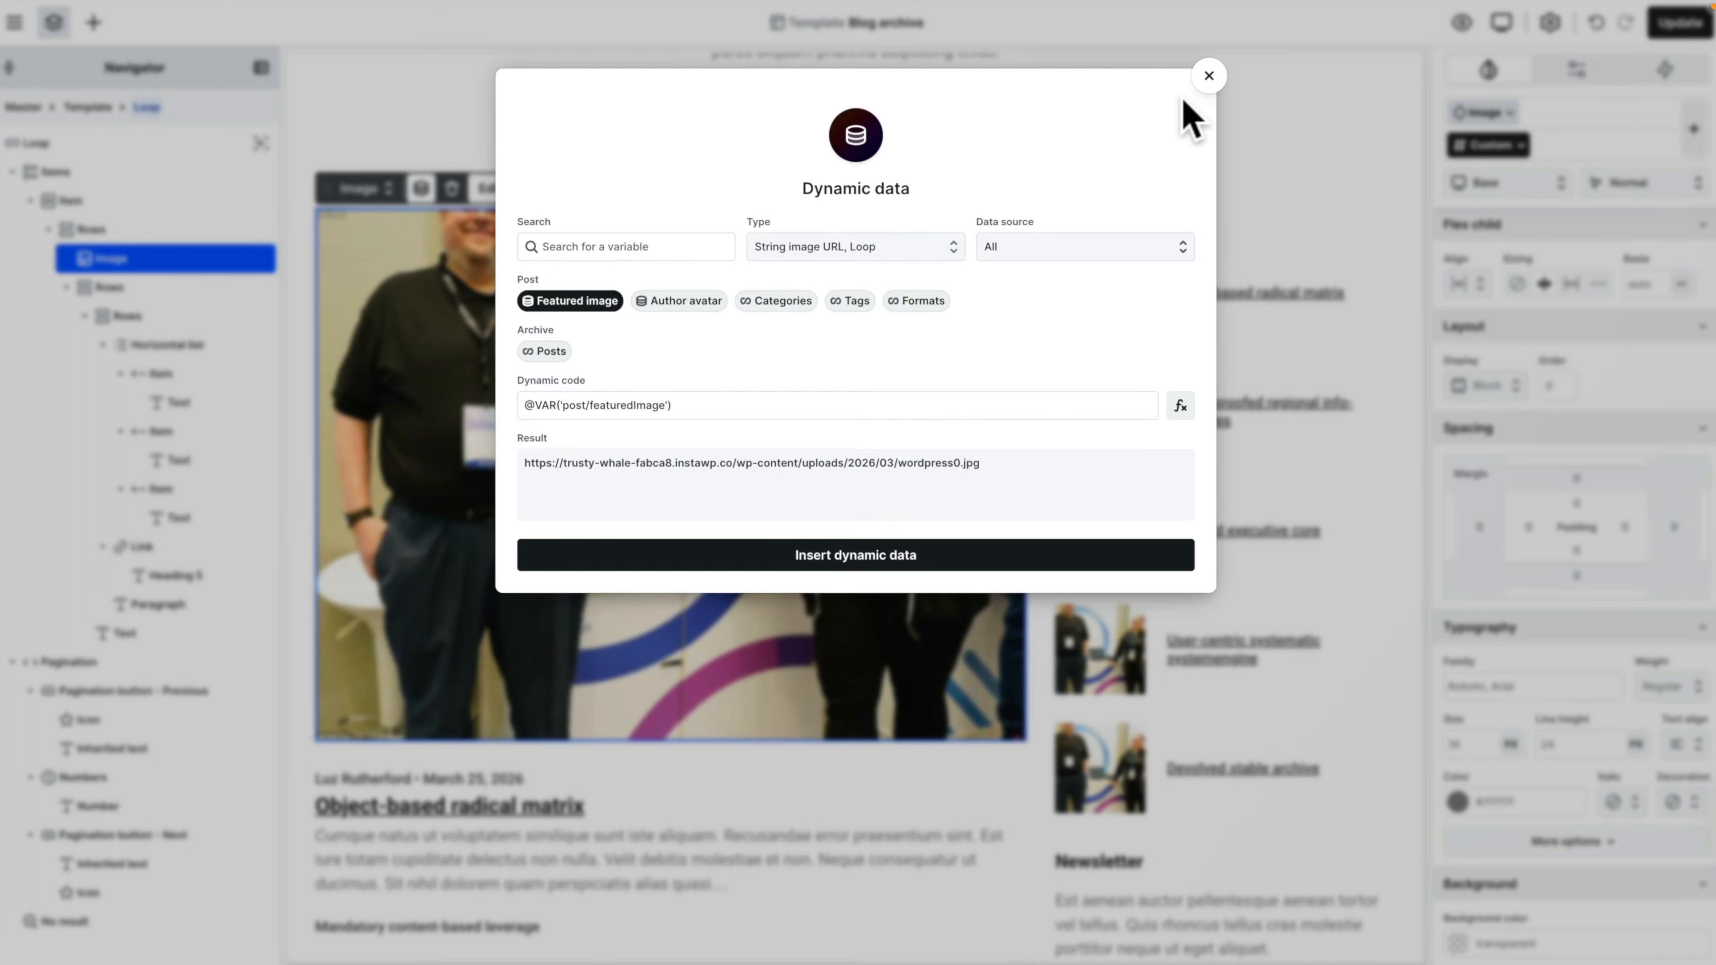
Step: Close the dynamic data dialog and review the styling options and settings of the Loop's Image
click(1209, 75)
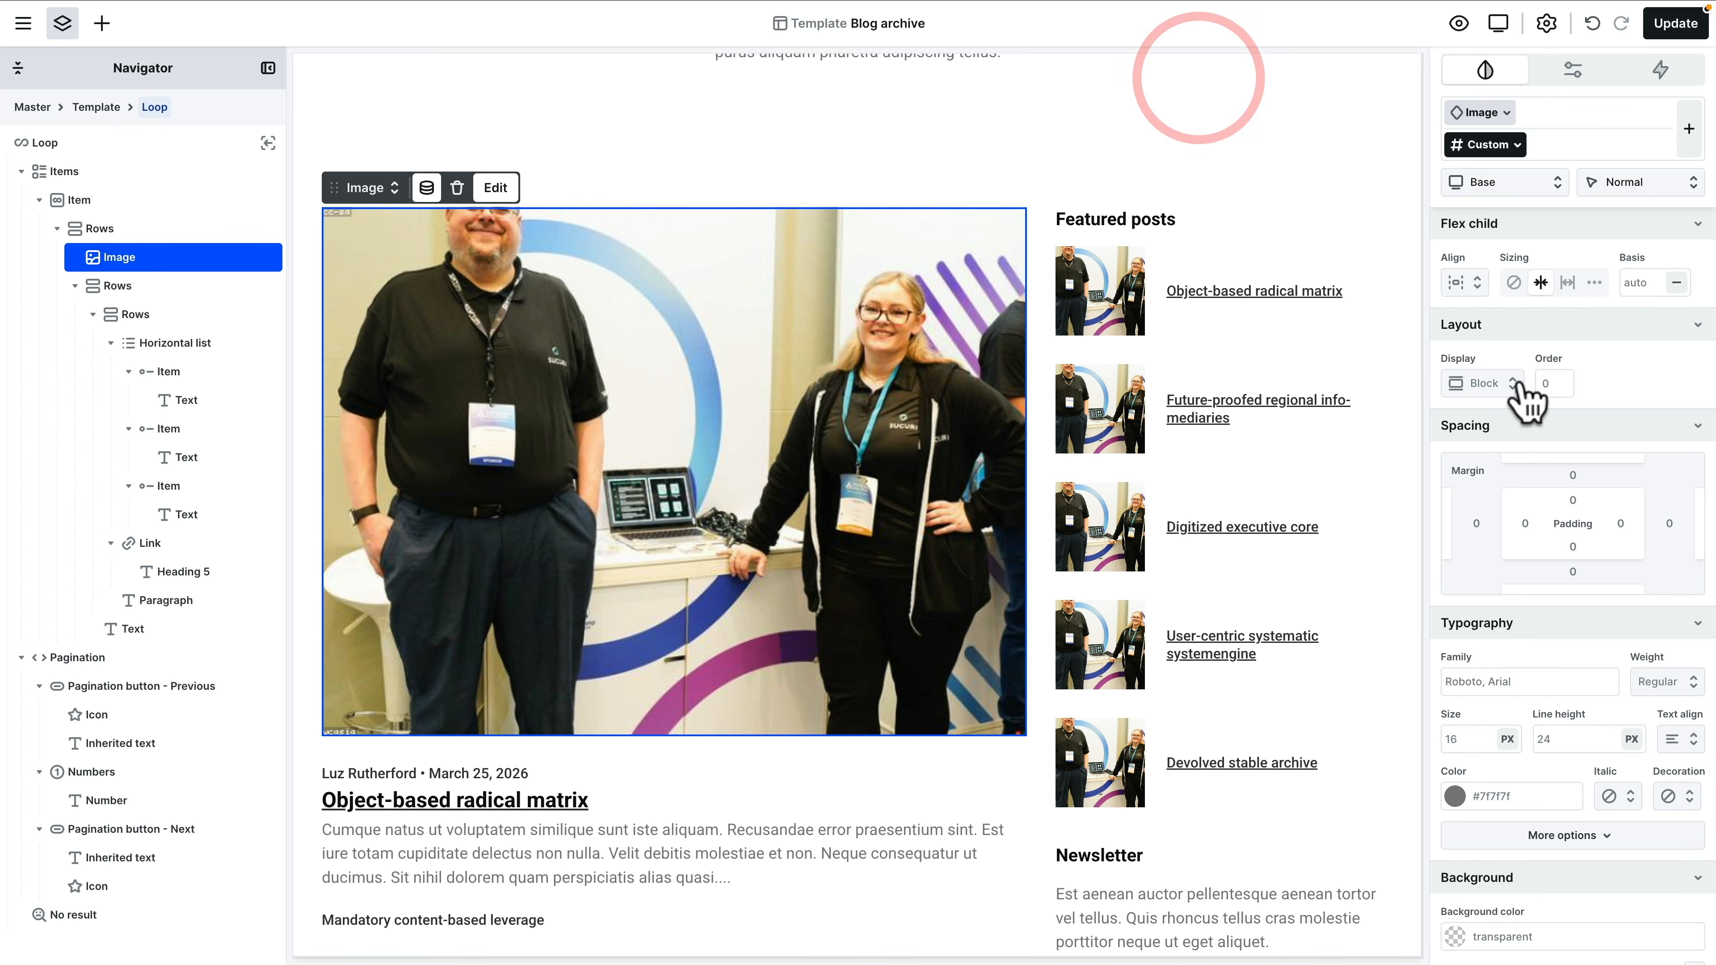
scroll(1527, 541, down, 5)
scroll(1527, 540, down, 1)
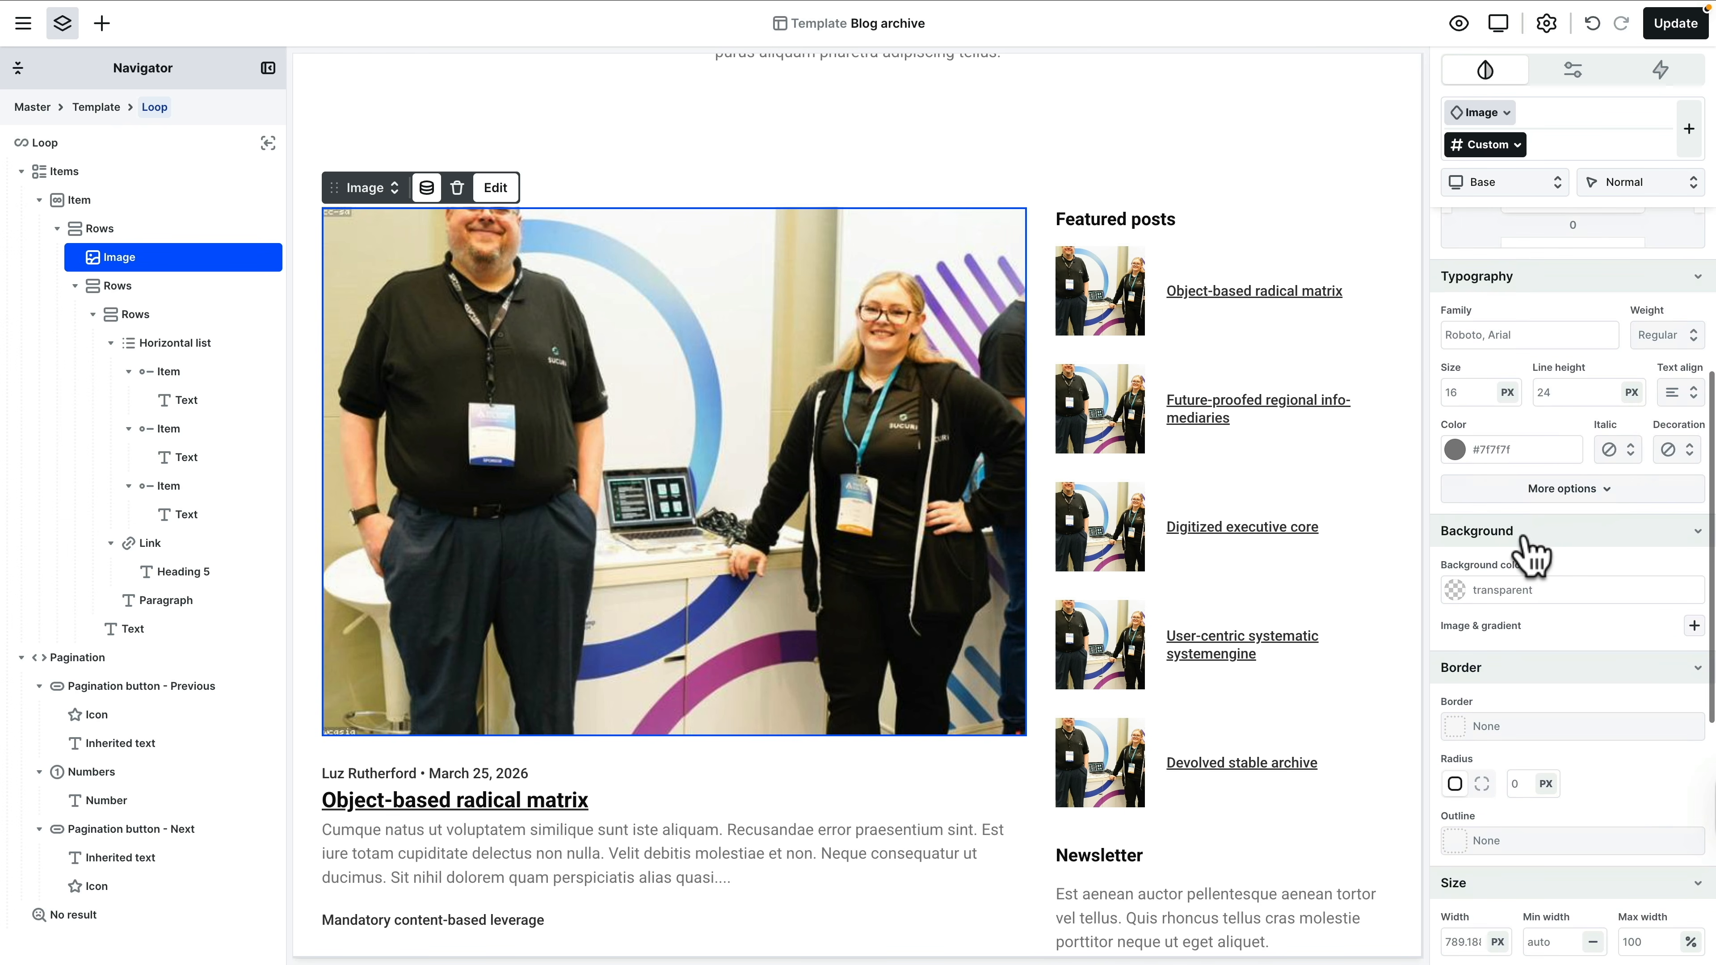
scroll(1528, 540, up, 5)
click(1572, 68)
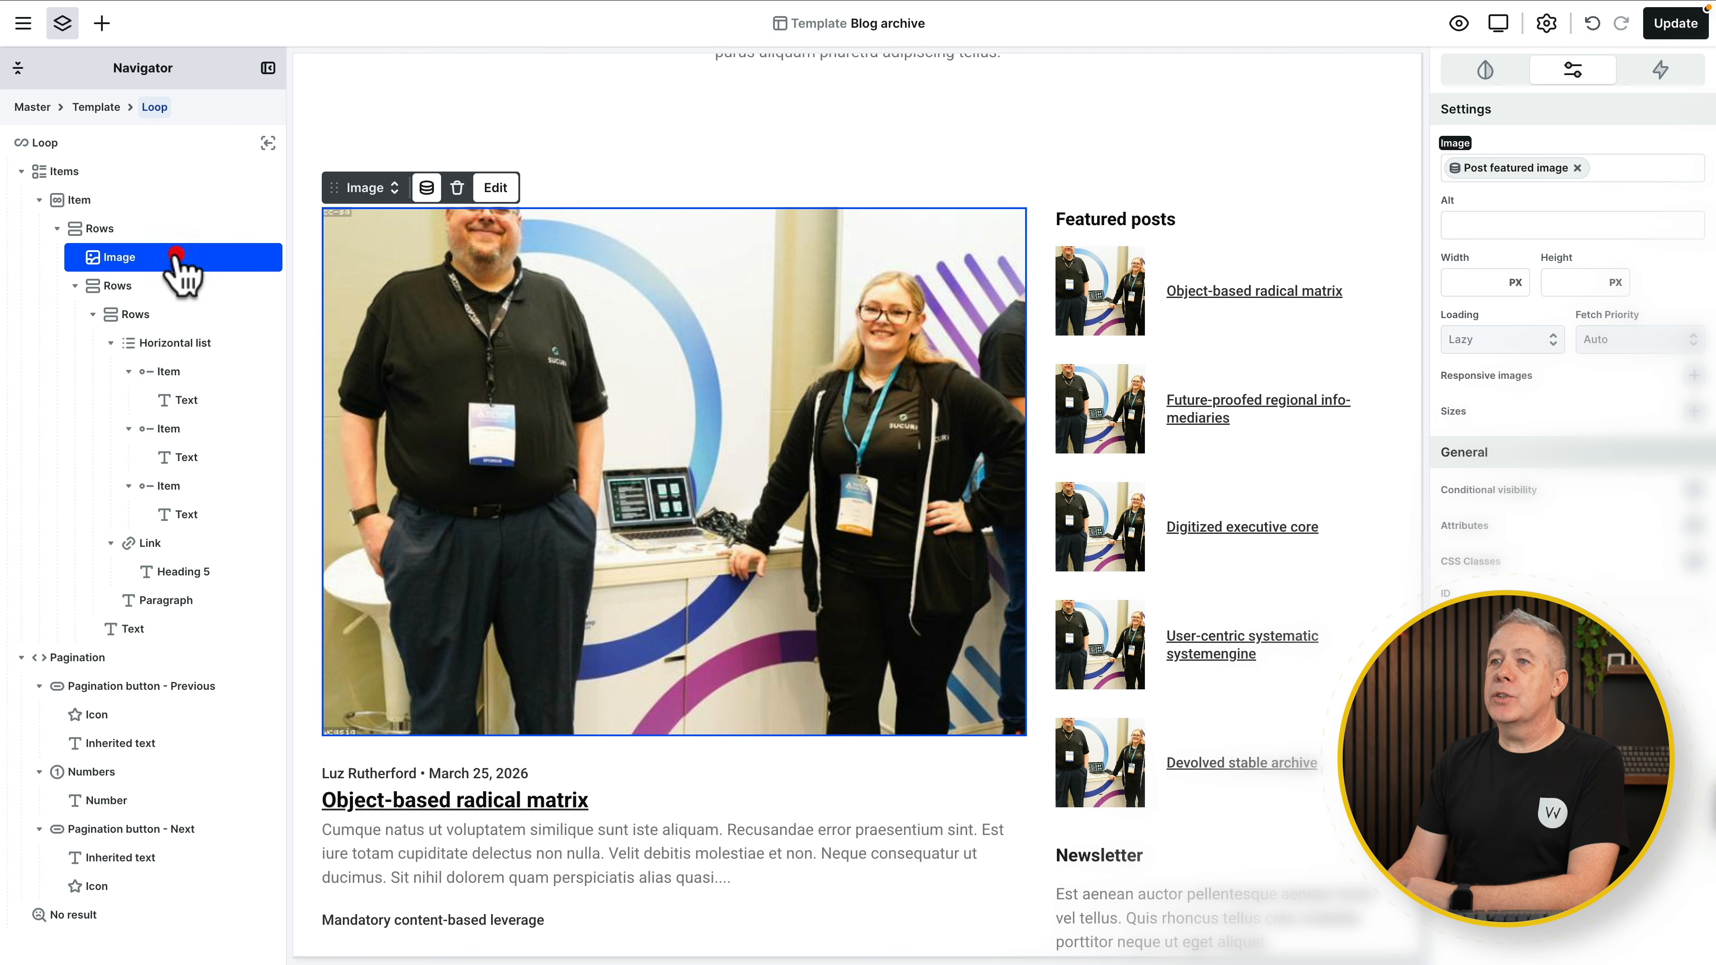
Step: Wrap the Loop's Image in a new Link block and remove the Link's inherited text
click(102, 23)
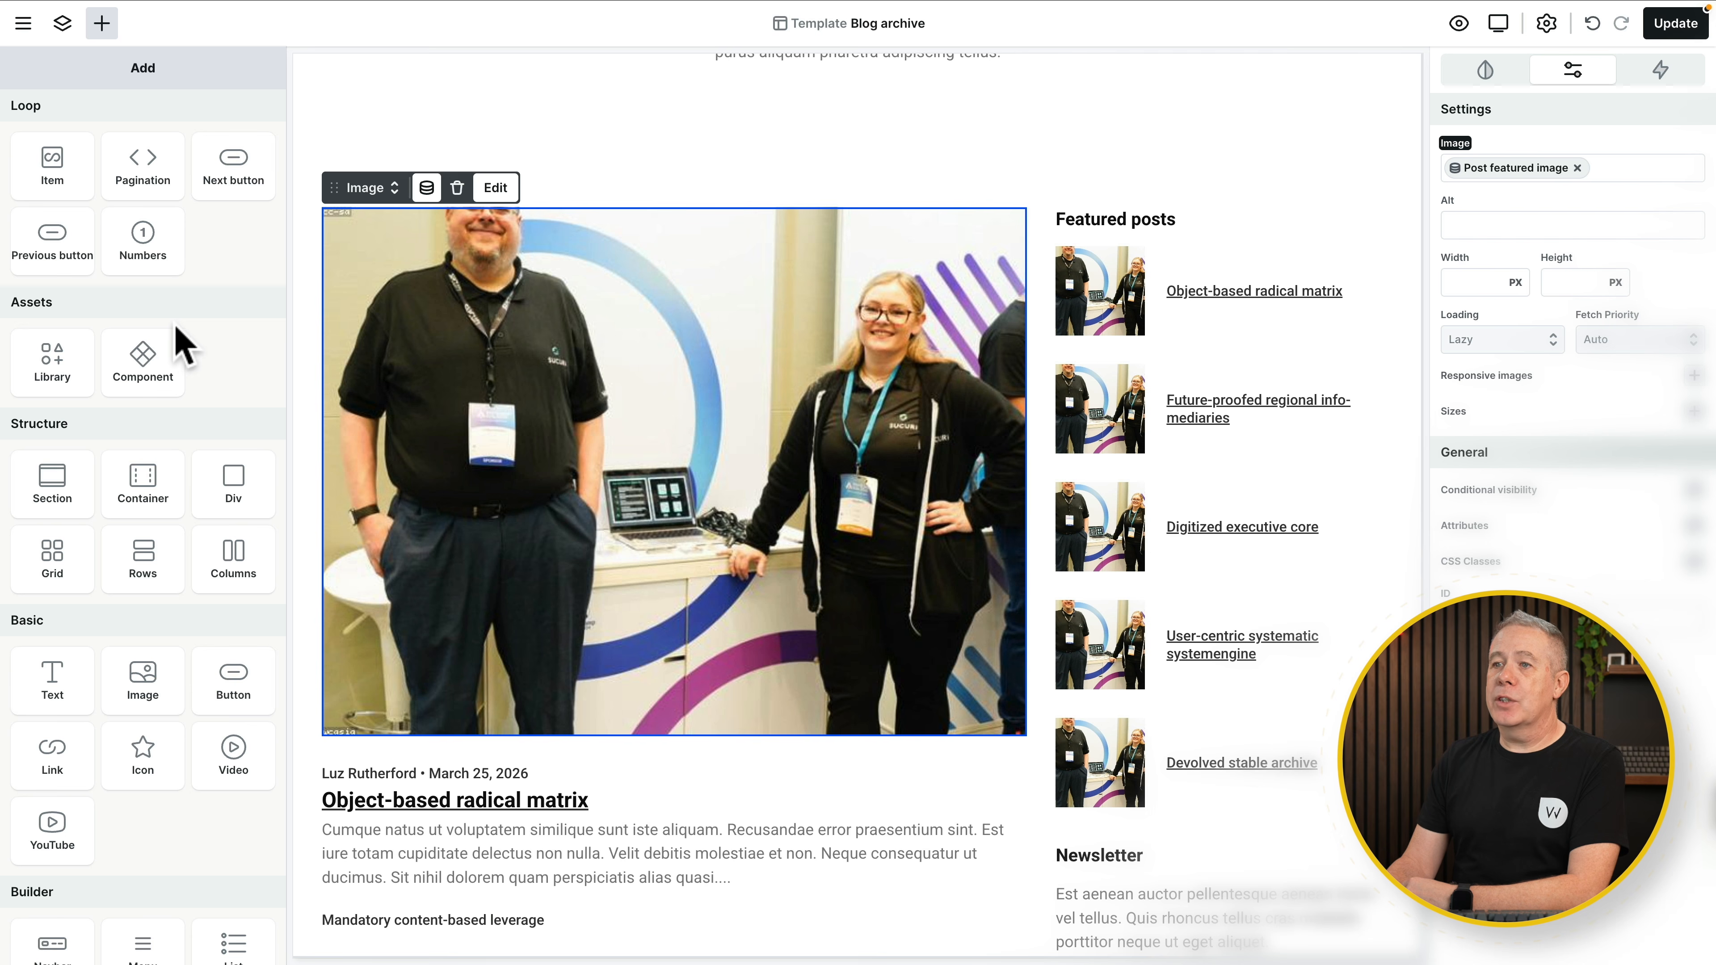
click(52, 755)
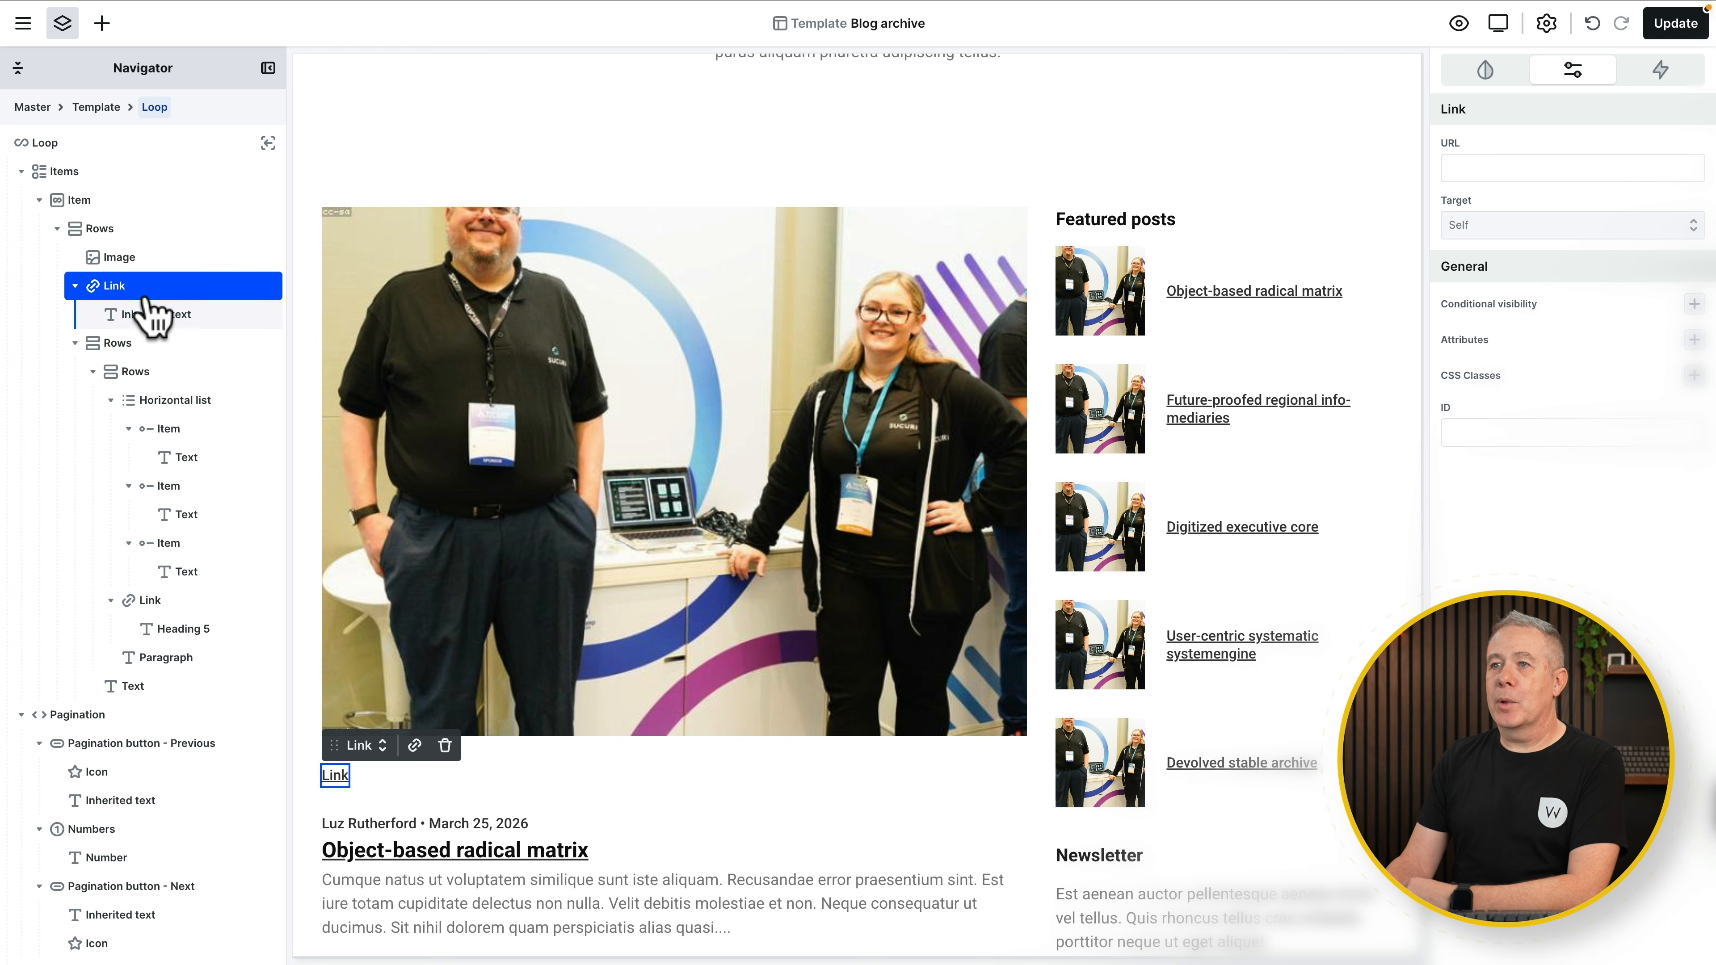
drag(119, 258, 154, 312)
click(229, 314)
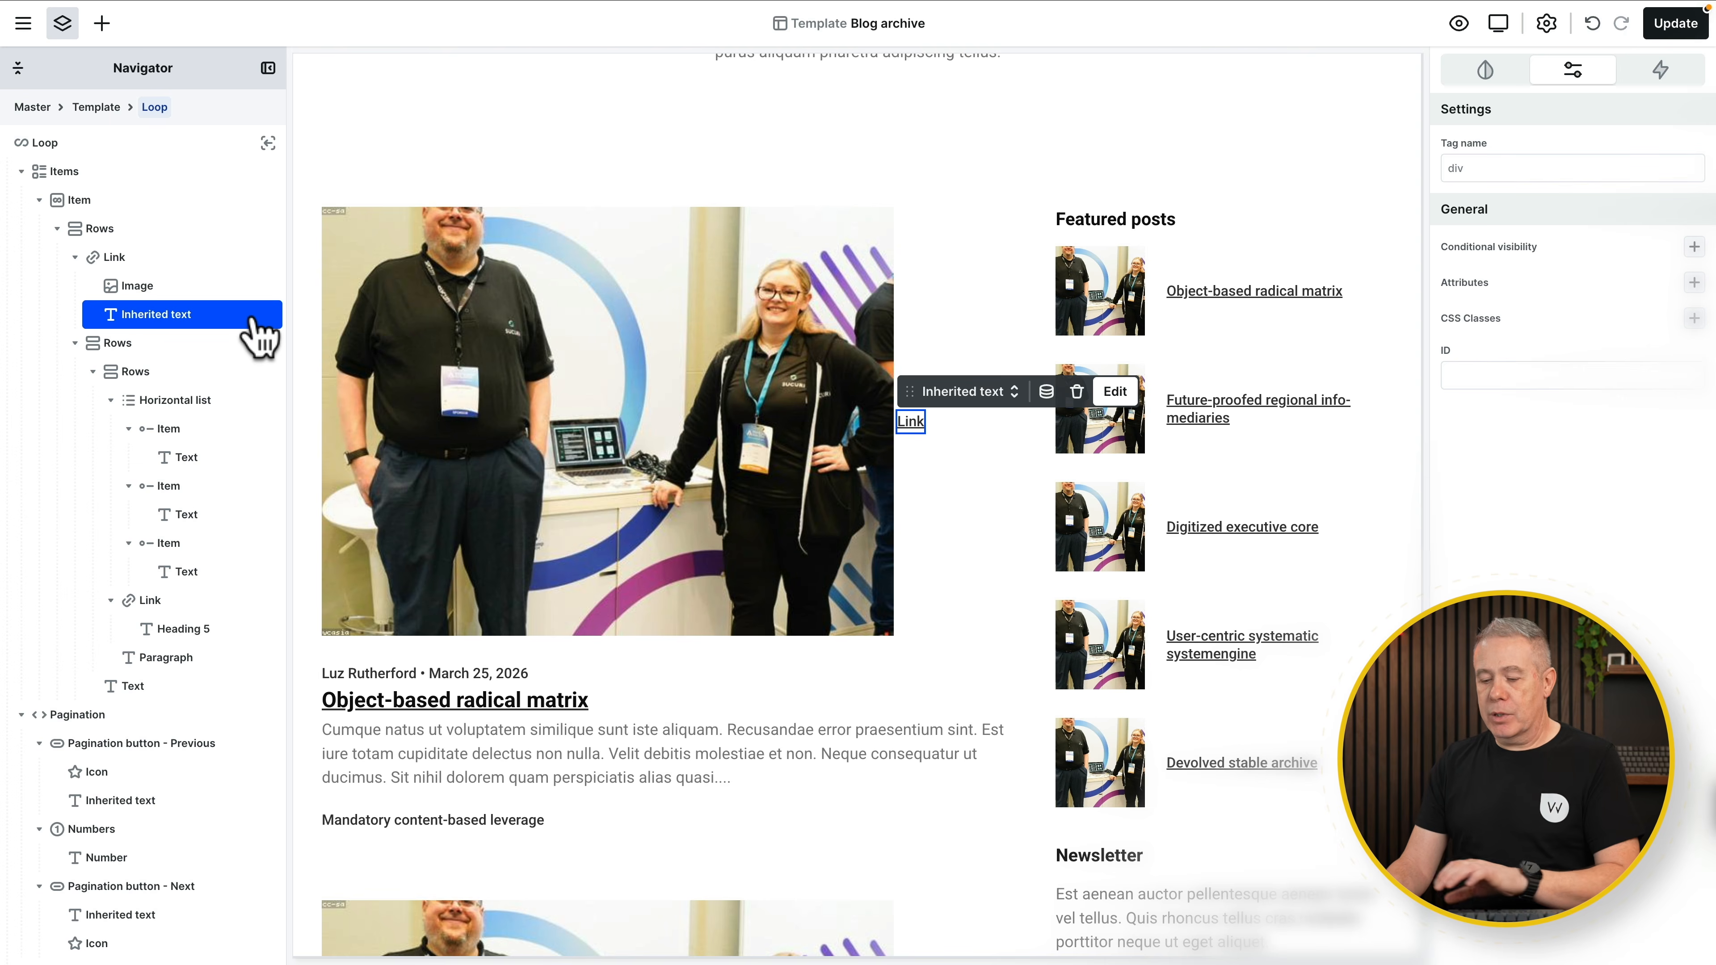
key(Delete)
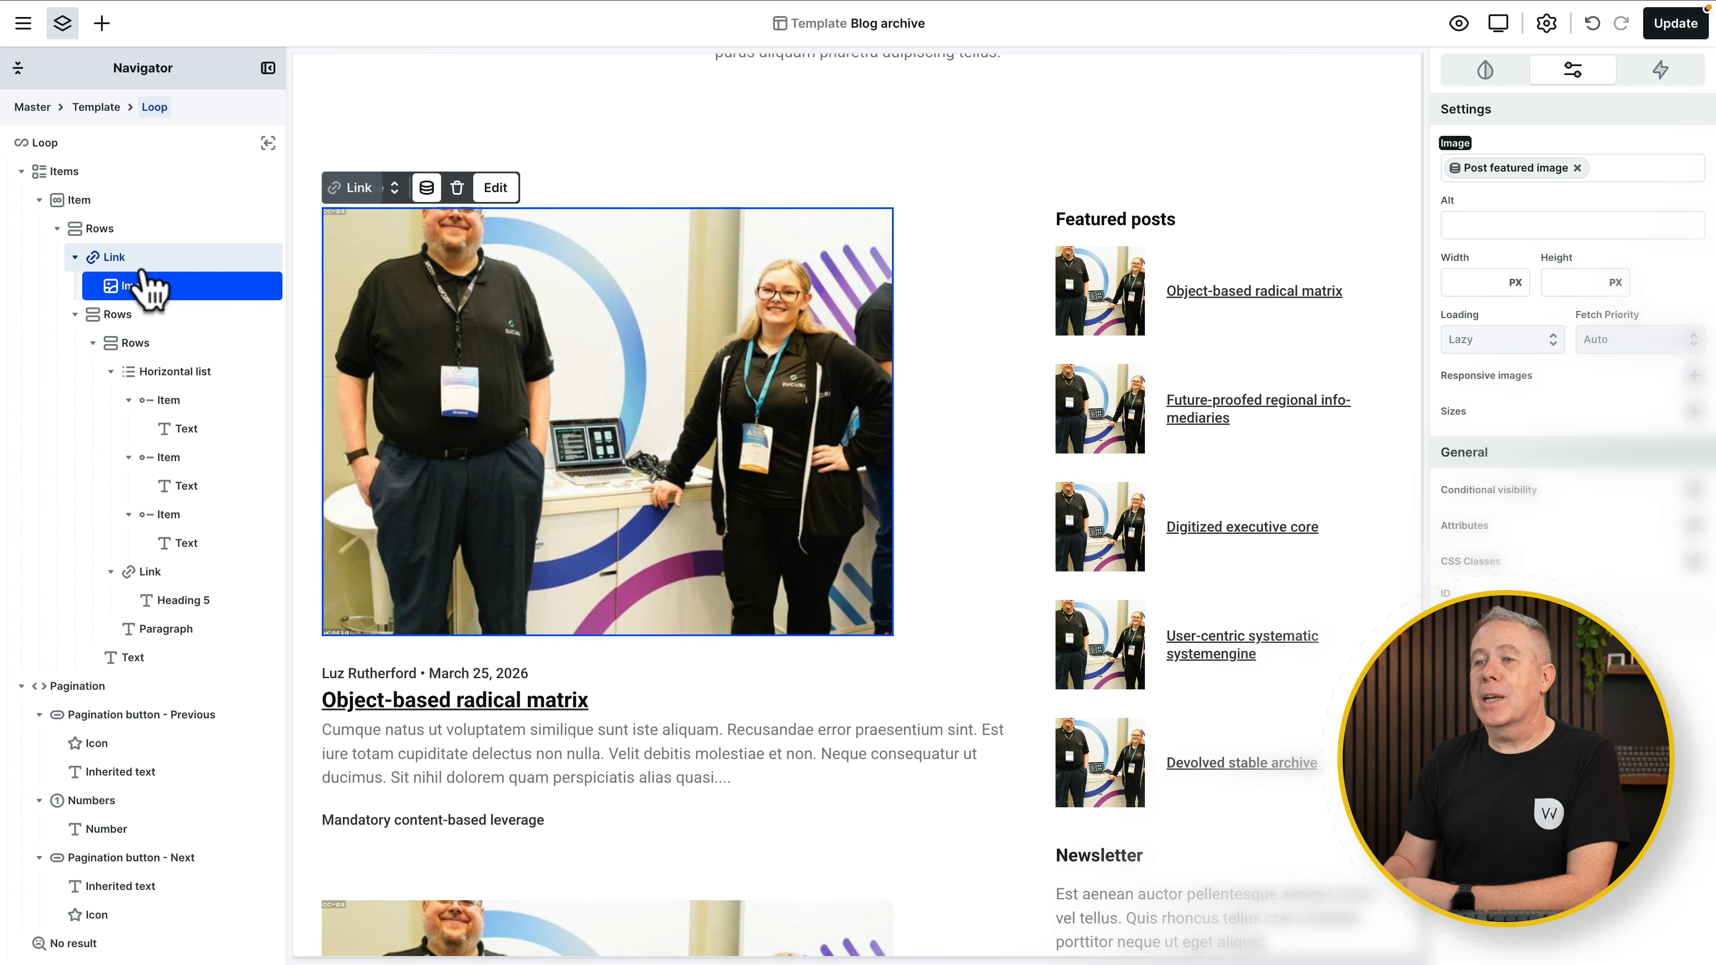
Step: Set the URL of the Link around the Image to the dynamic Post Permalink variable
click(140, 259)
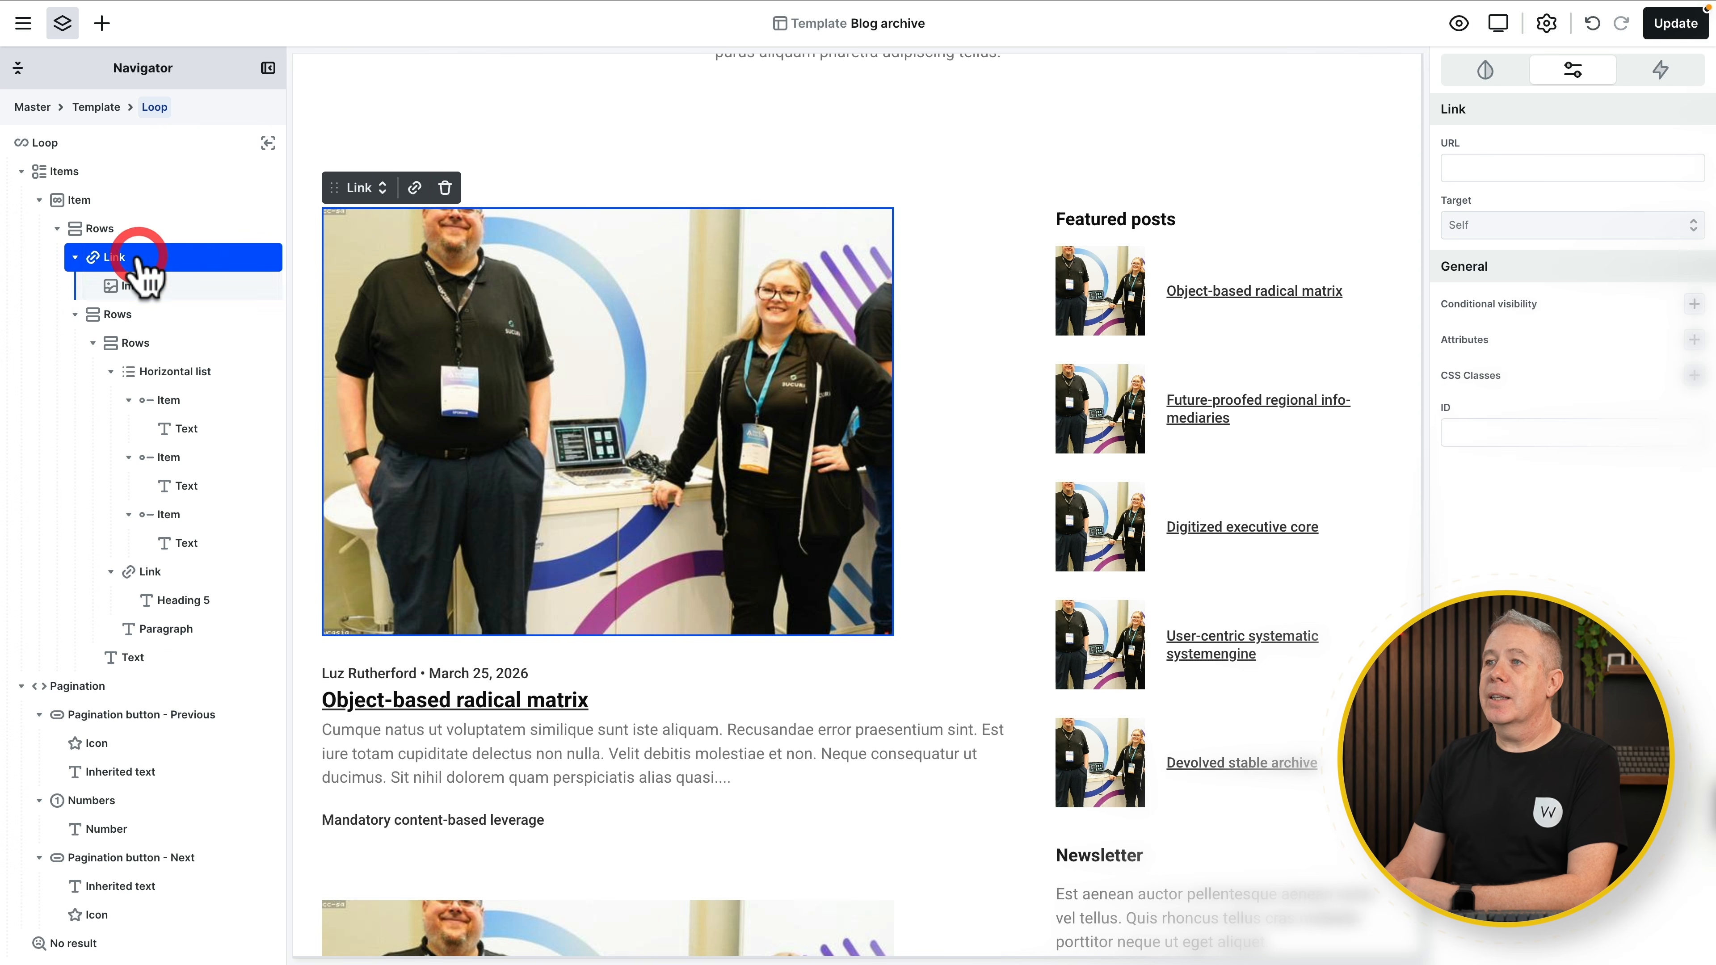
click(416, 189)
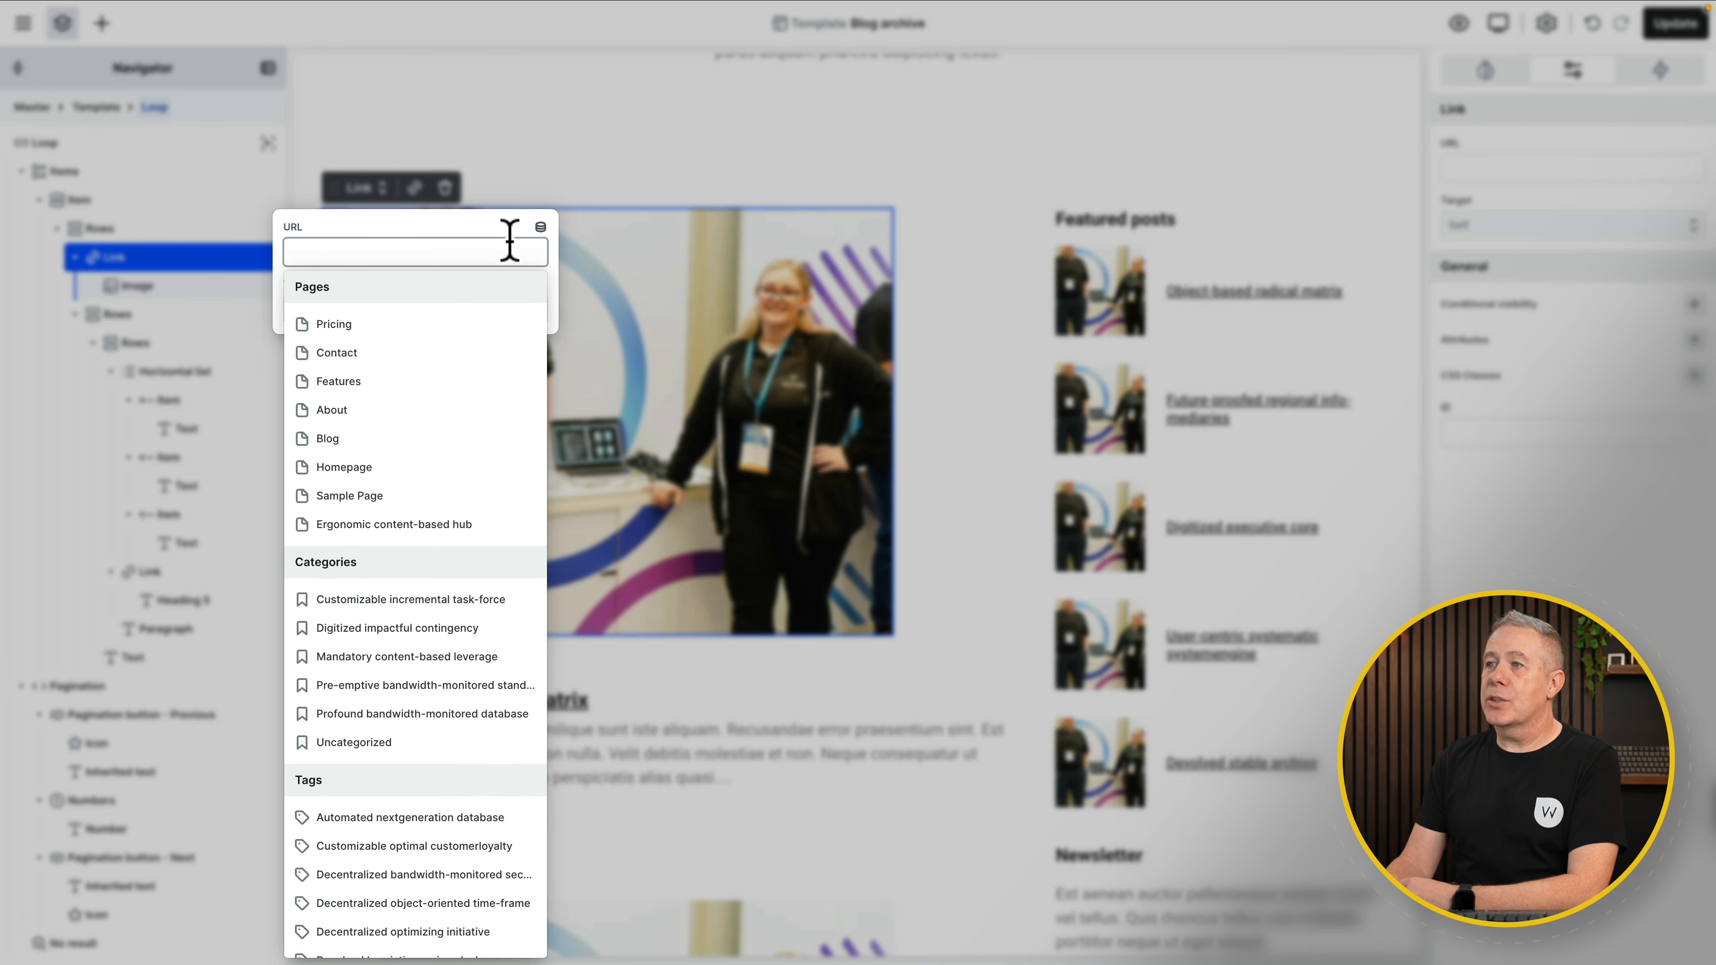
click(540, 228)
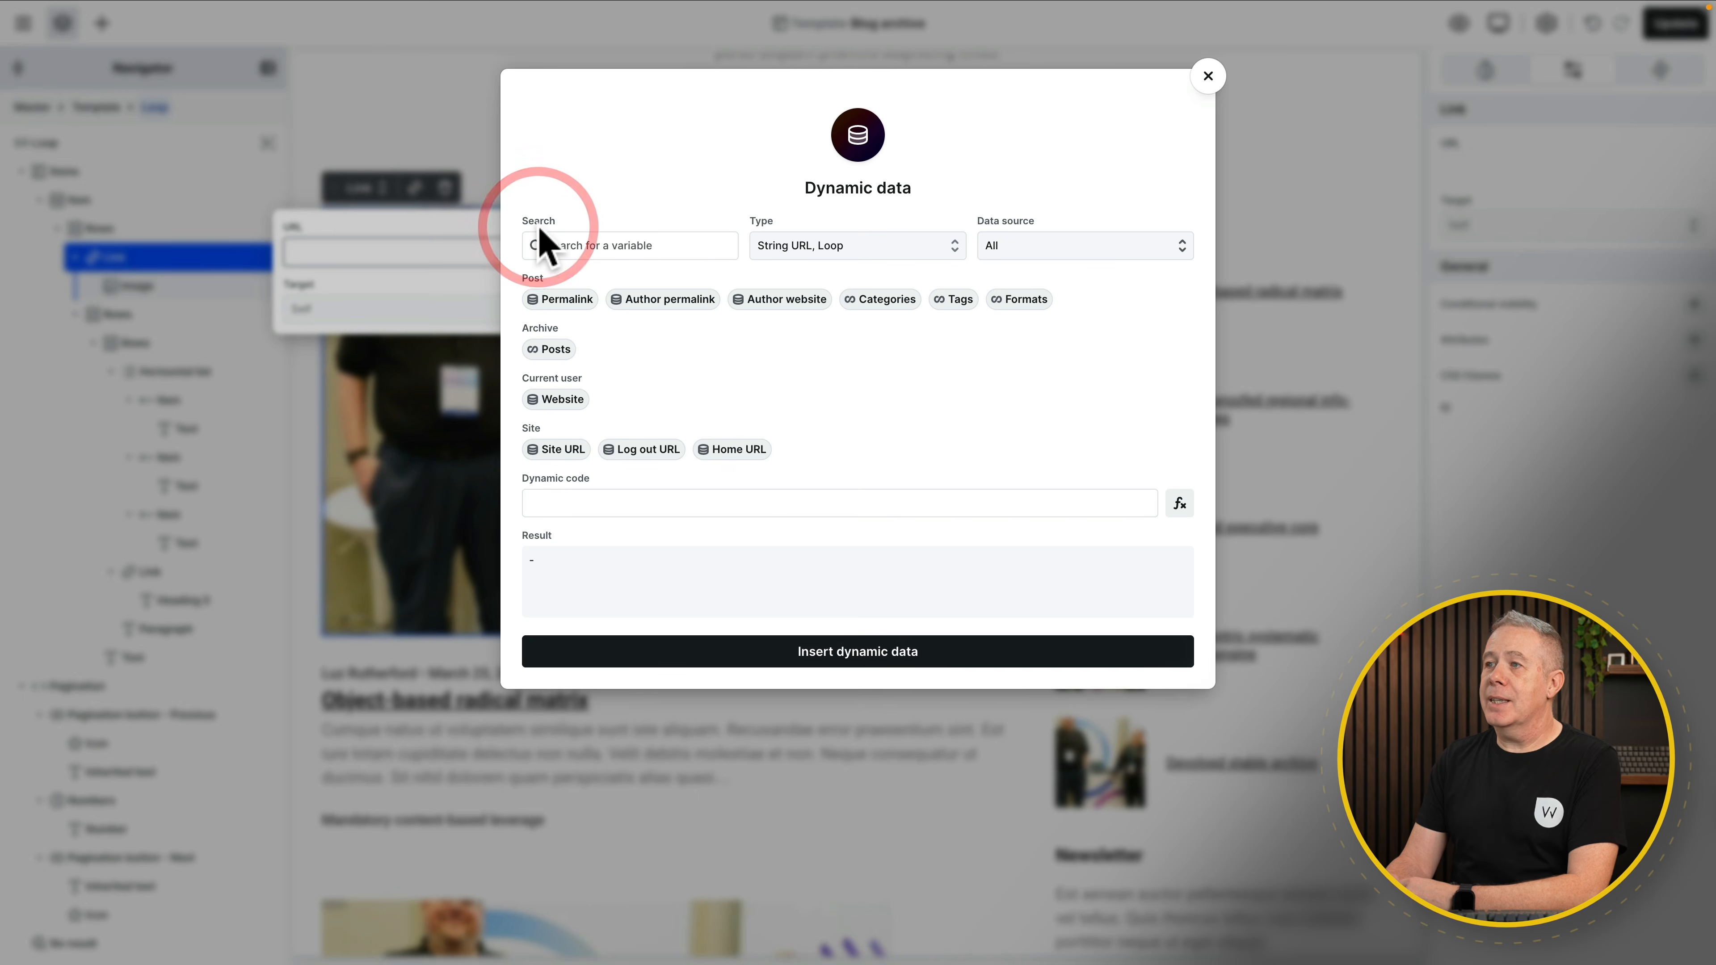
click(566, 300)
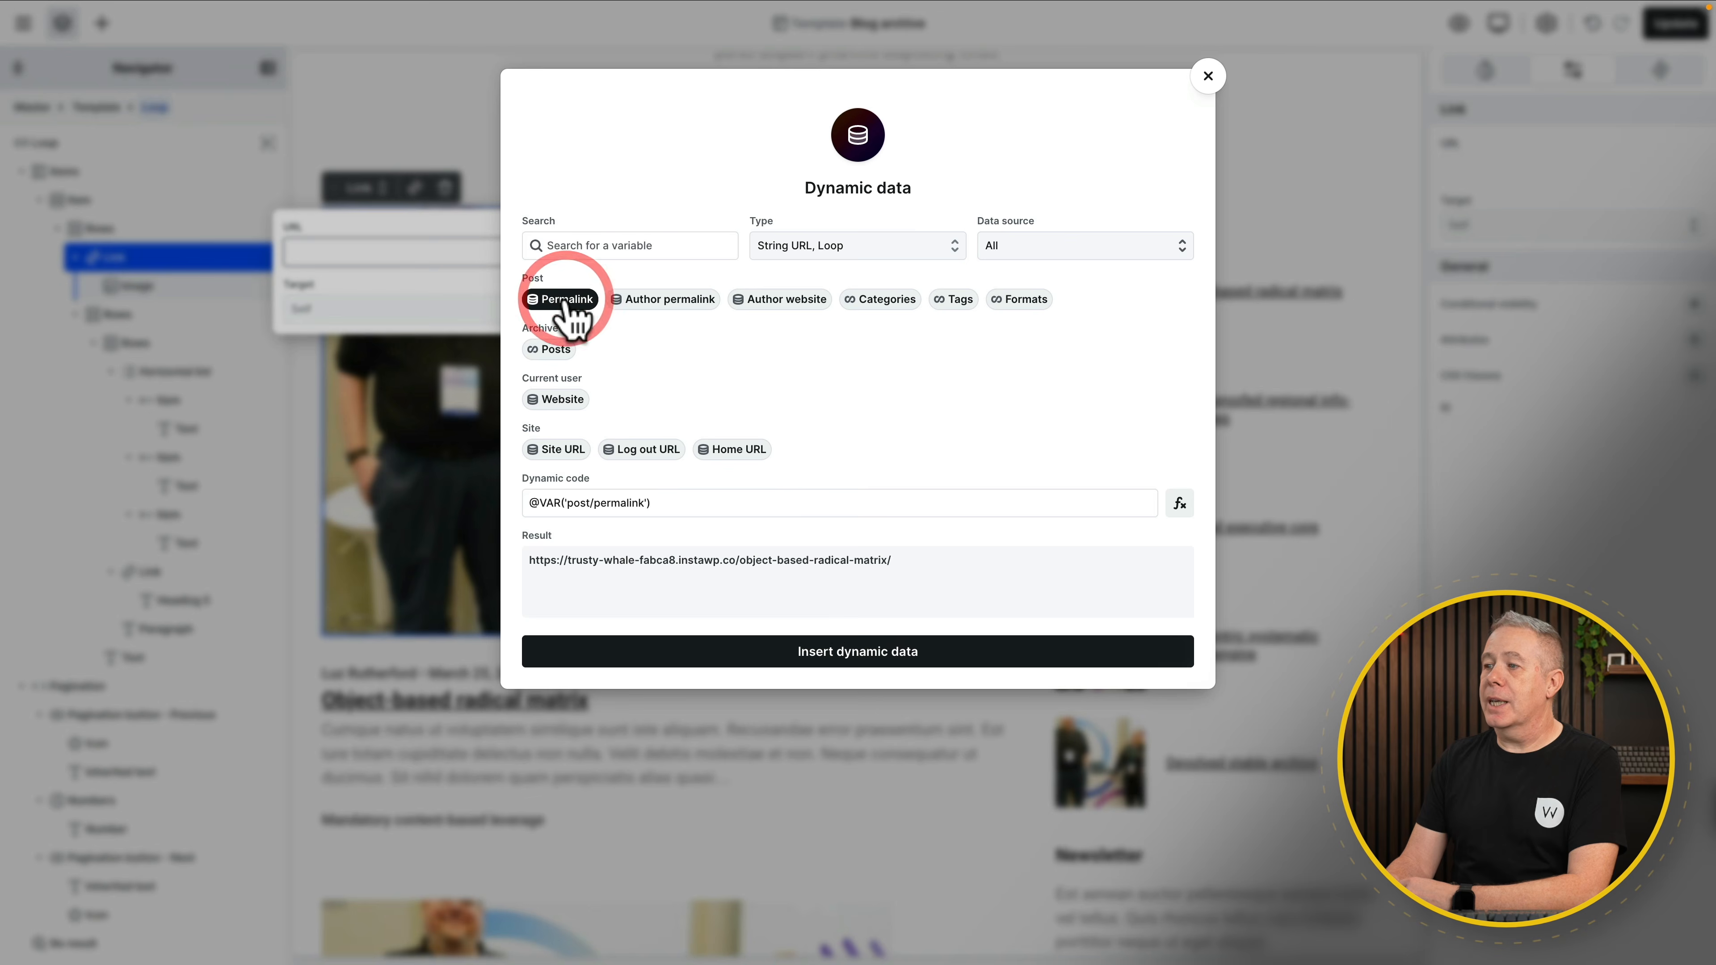
click(821, 650)
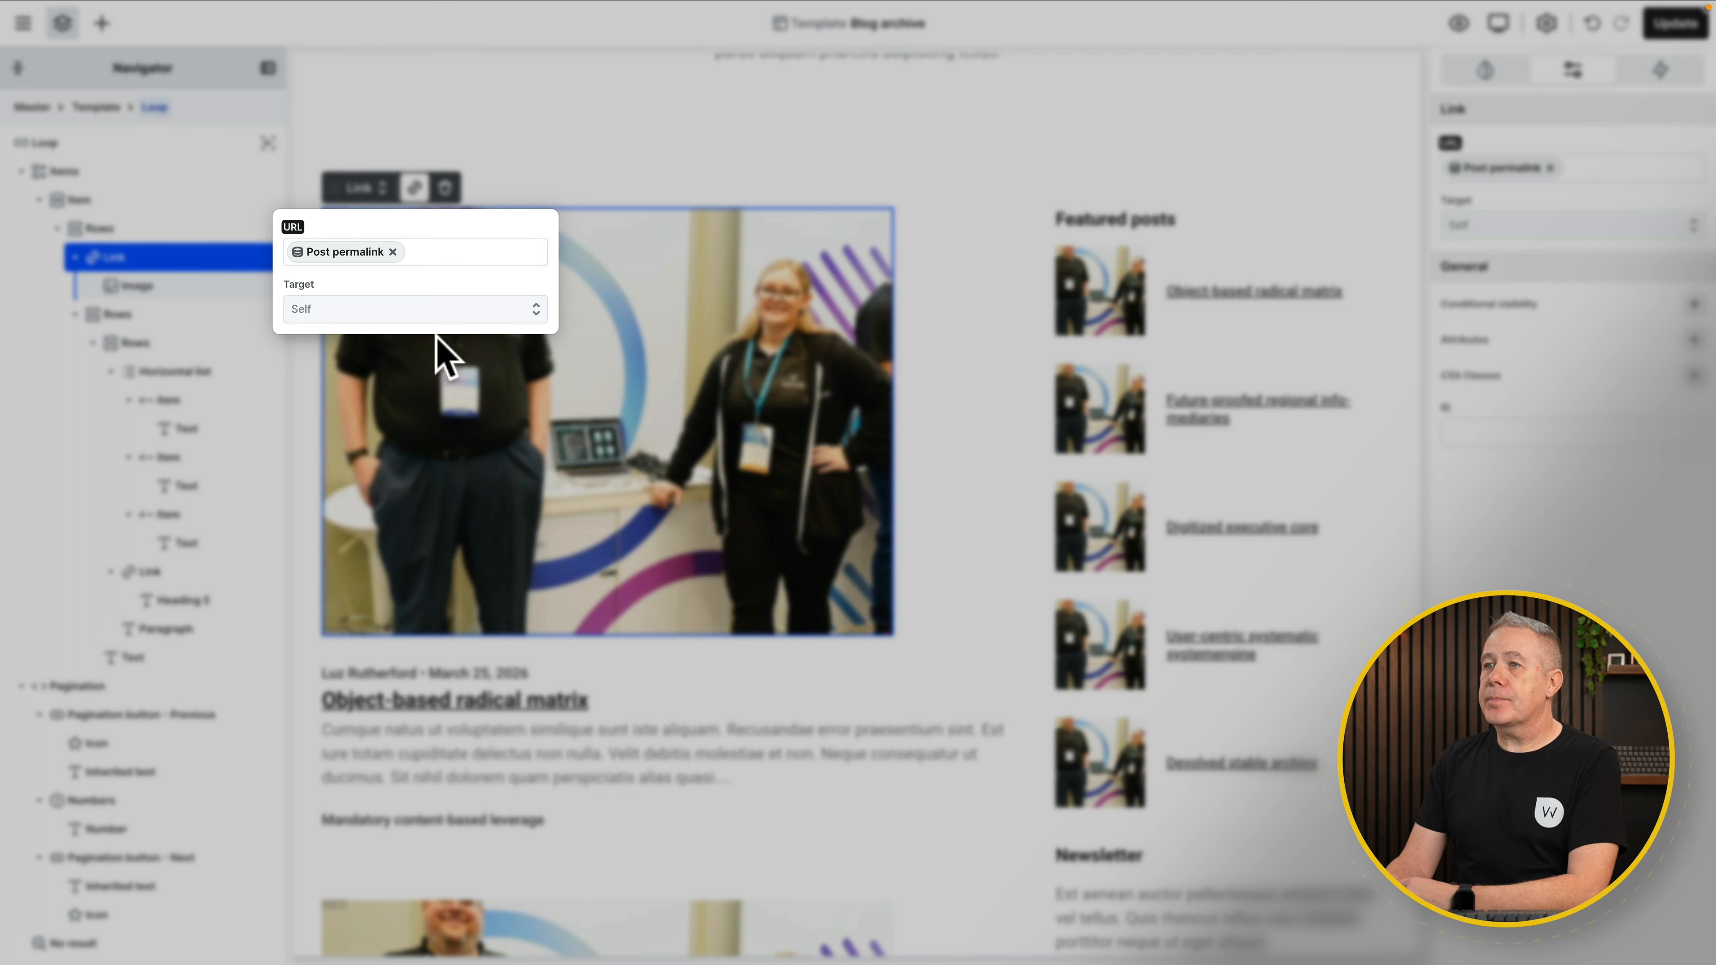
click(561, 191)
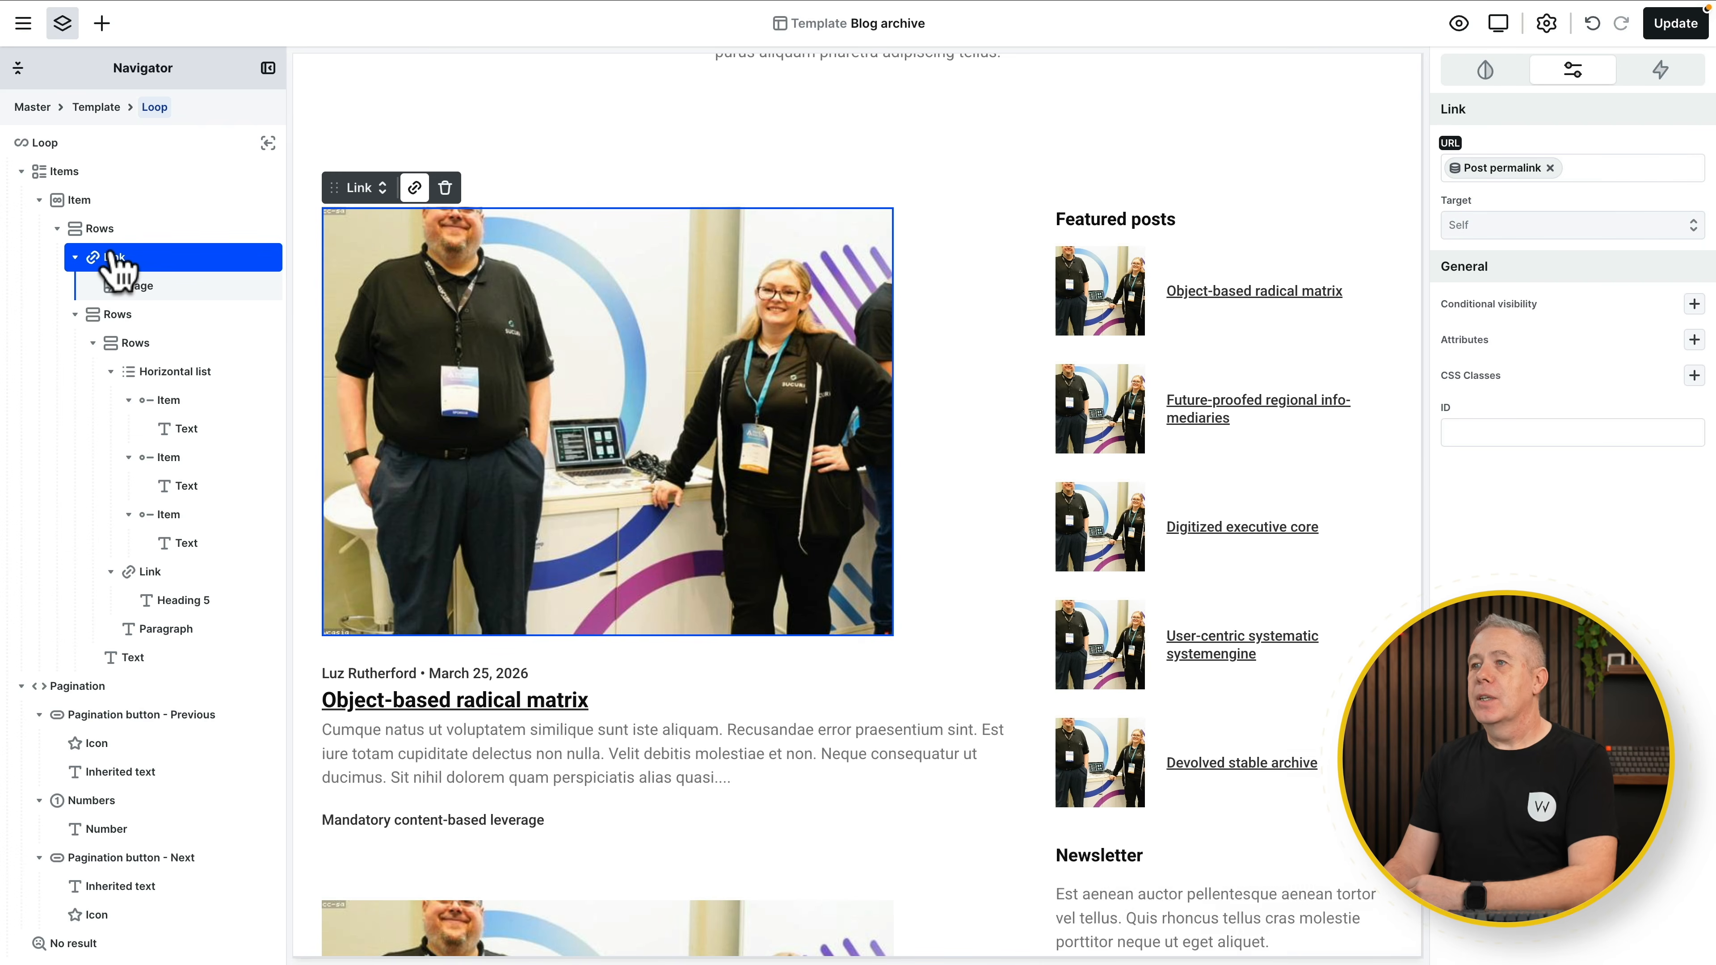
click(114, 260)
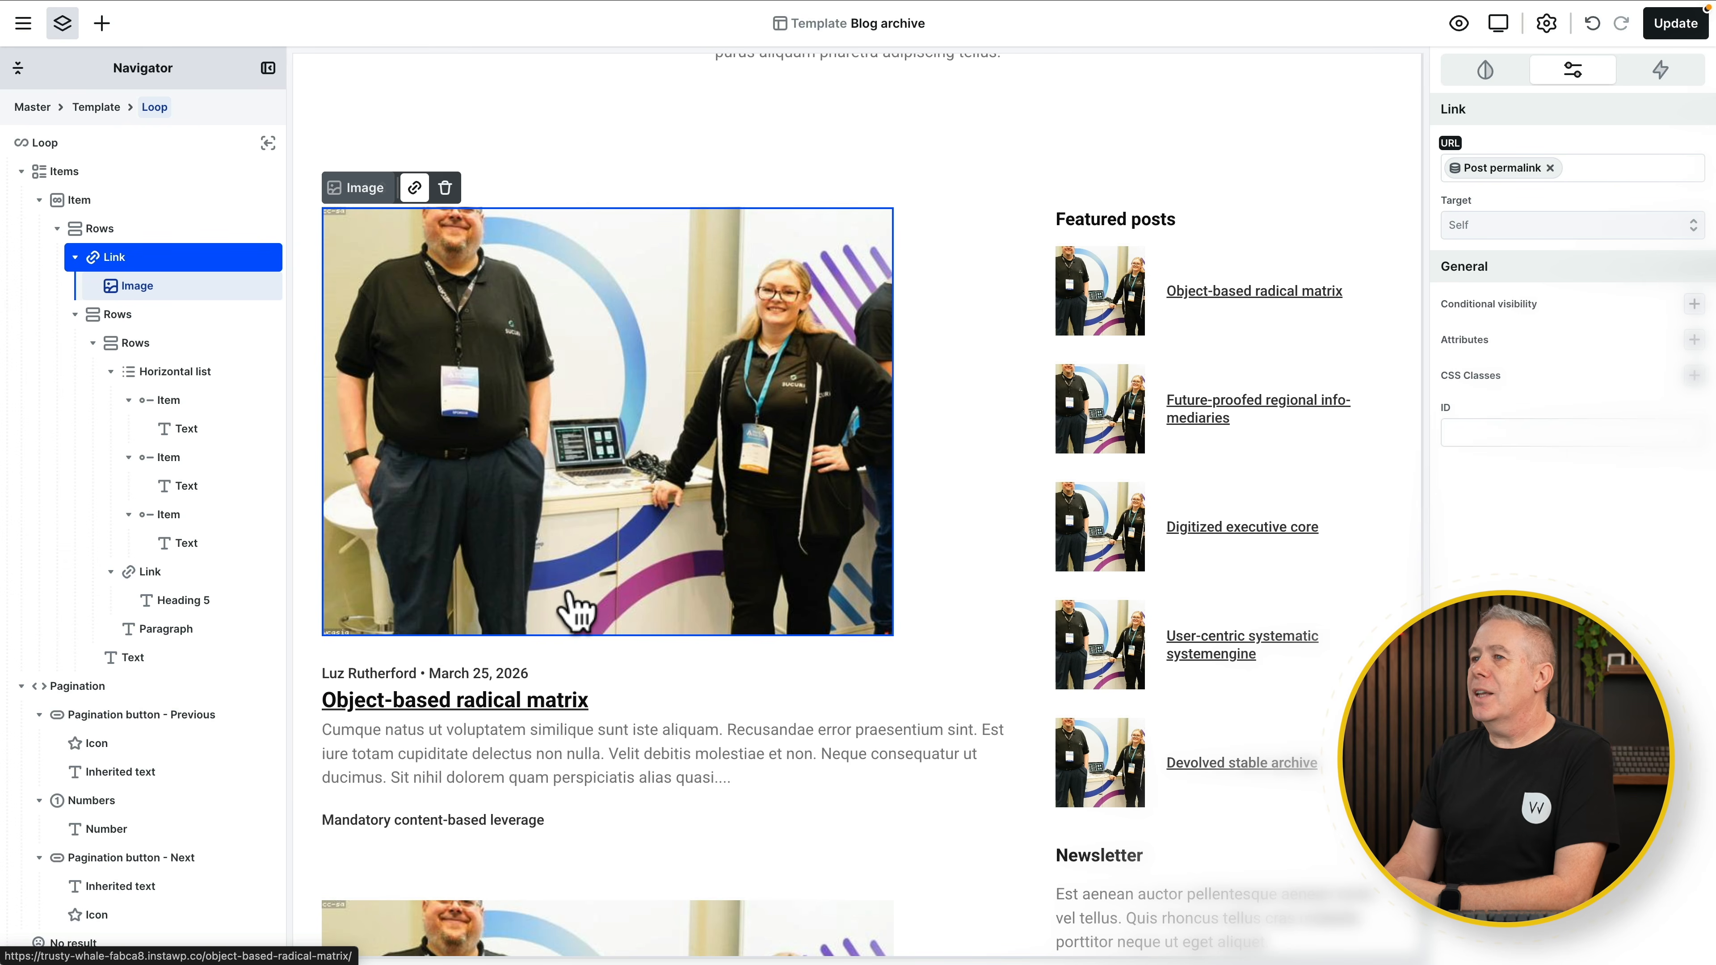
Step: Examine the linked Image's styling properties and the blocks available in the block library
click(705, 497)
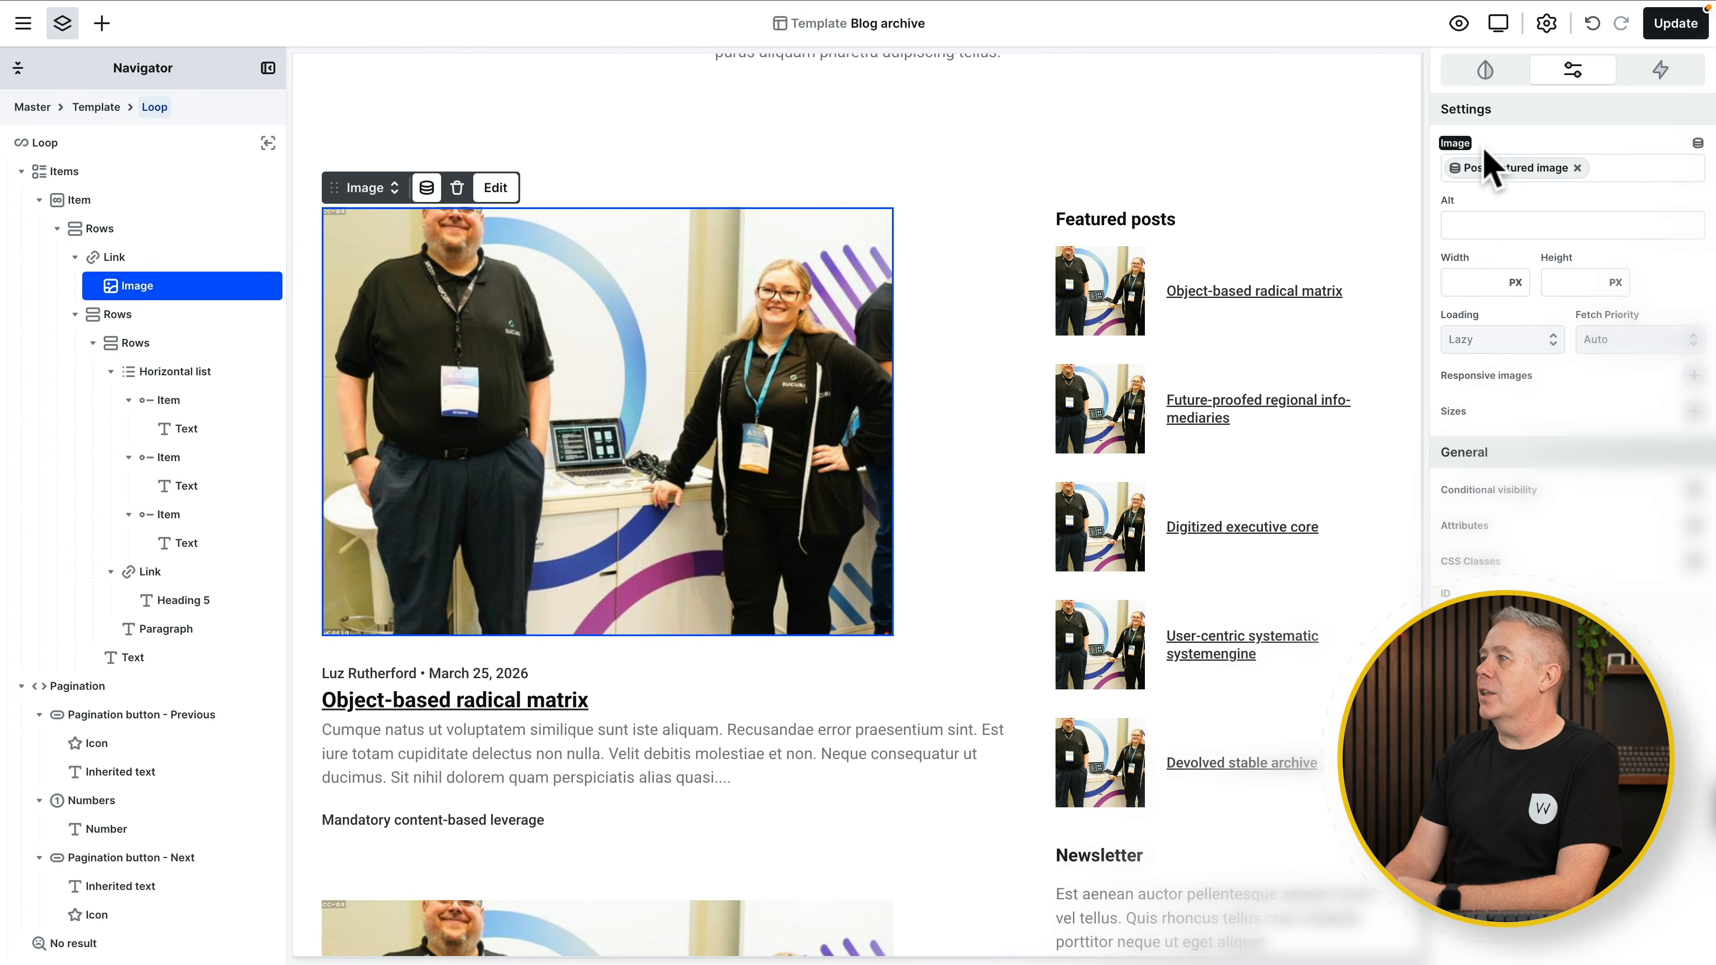
click(1485, 69)
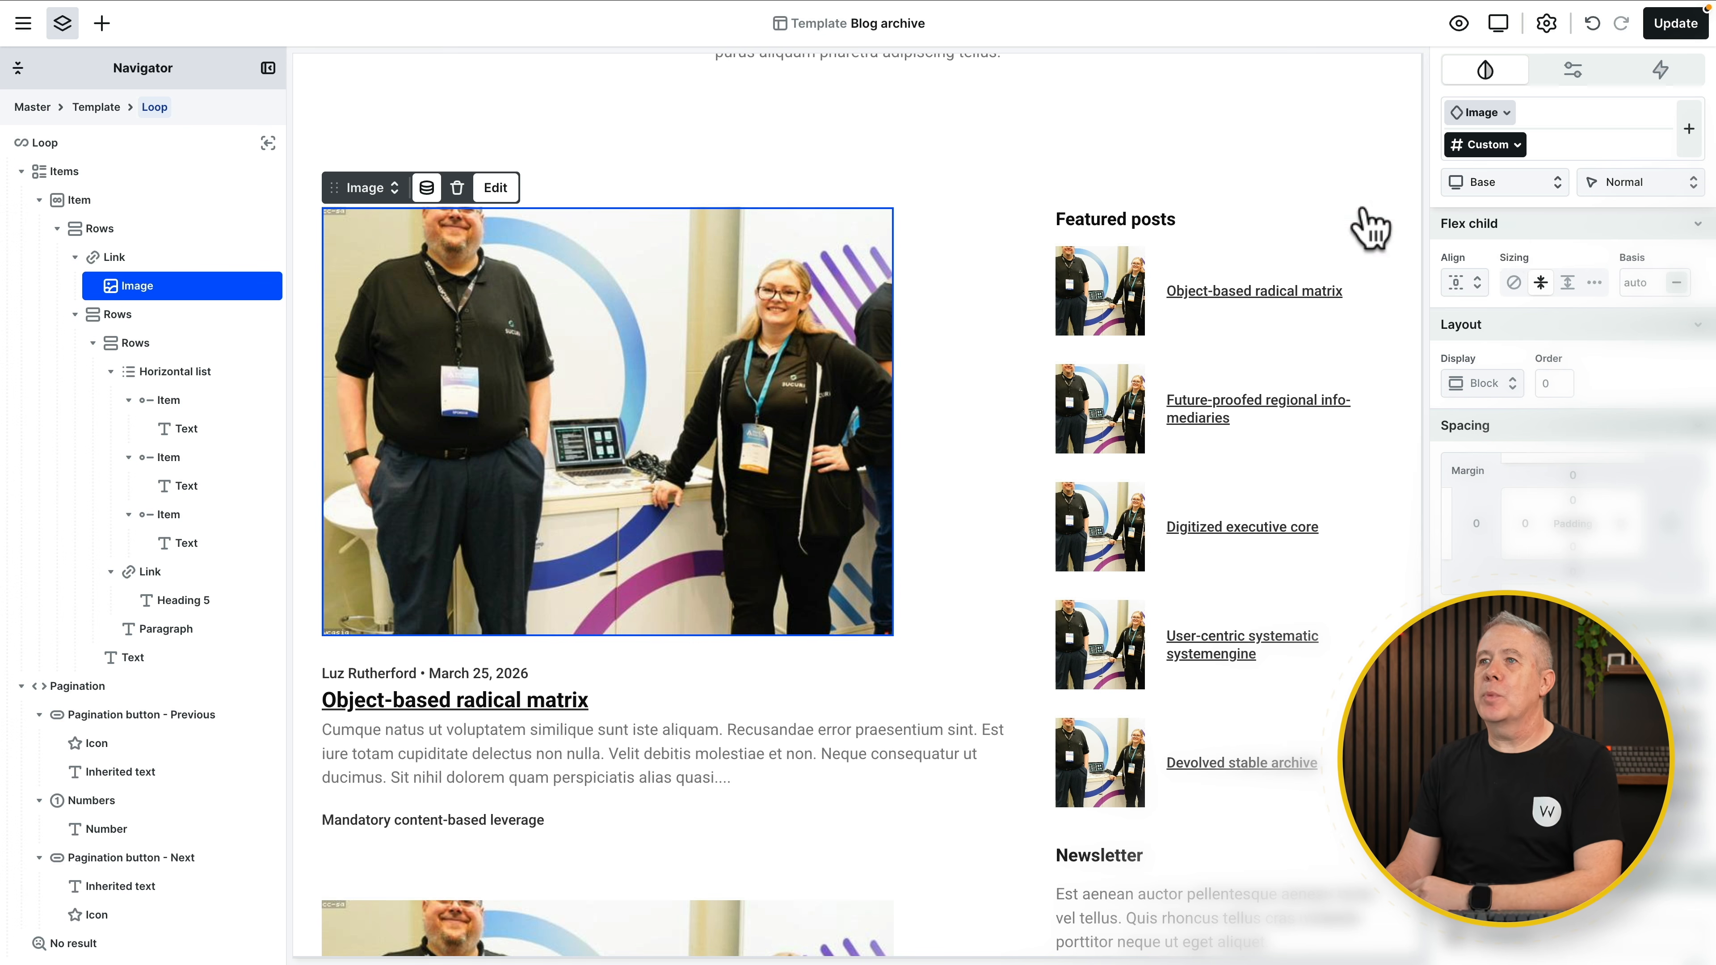
click(102, 23)
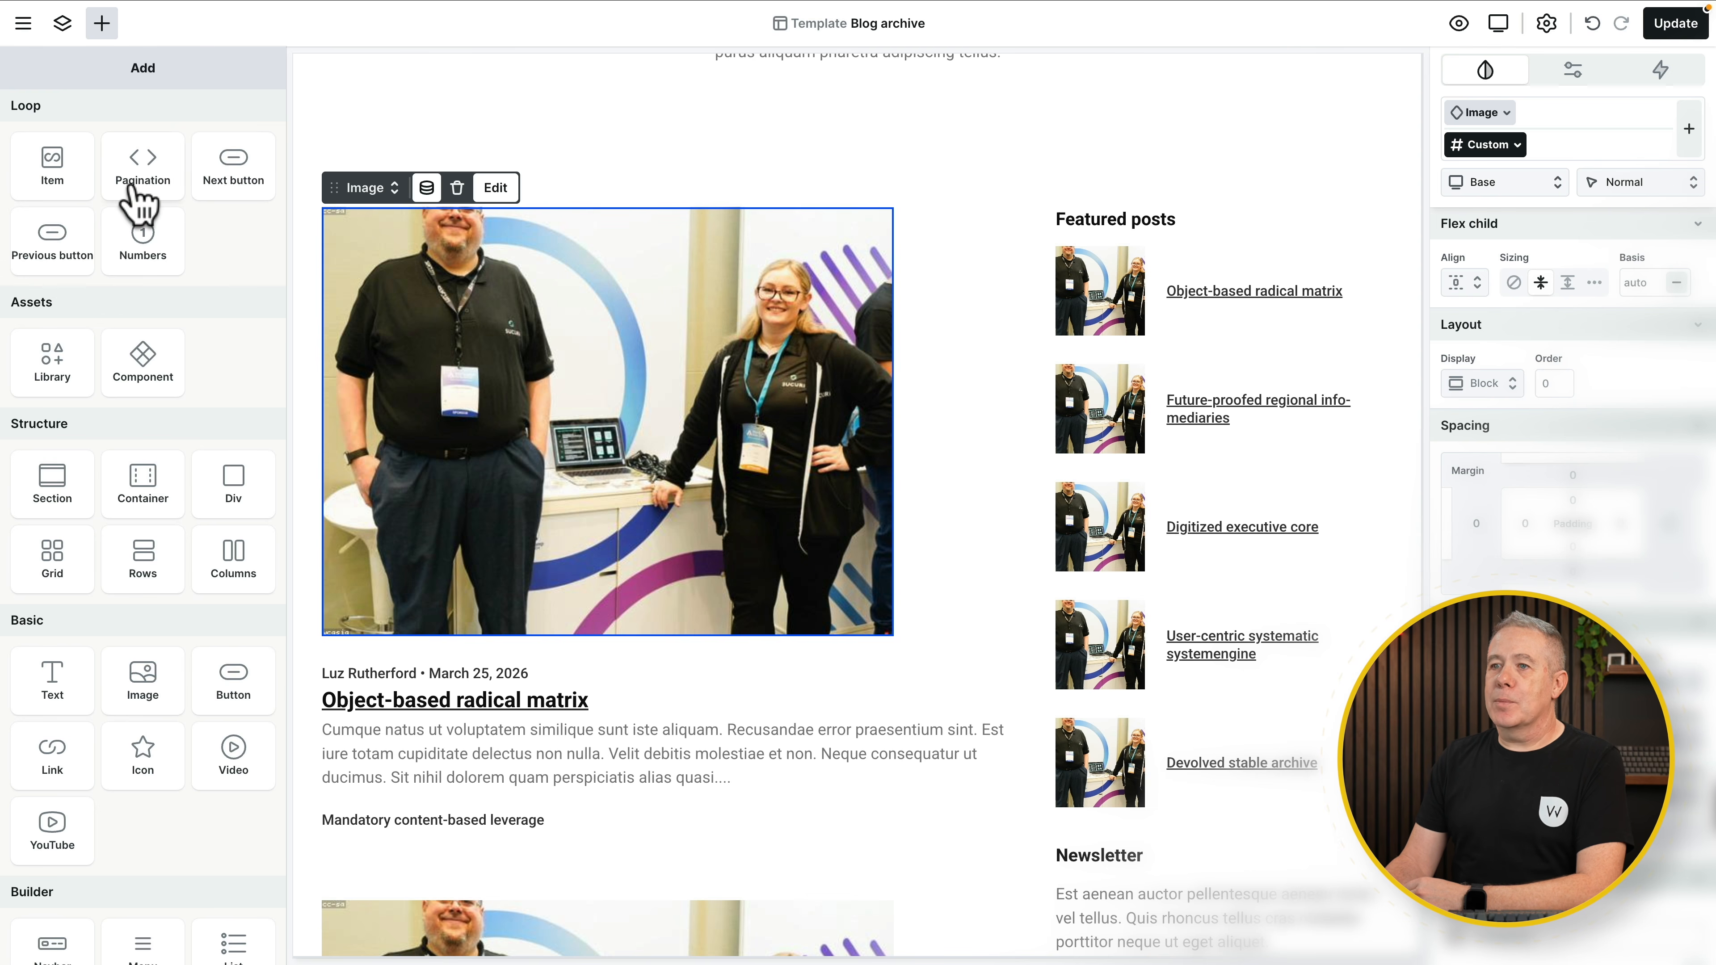
scroll(155, 452, down, 5)
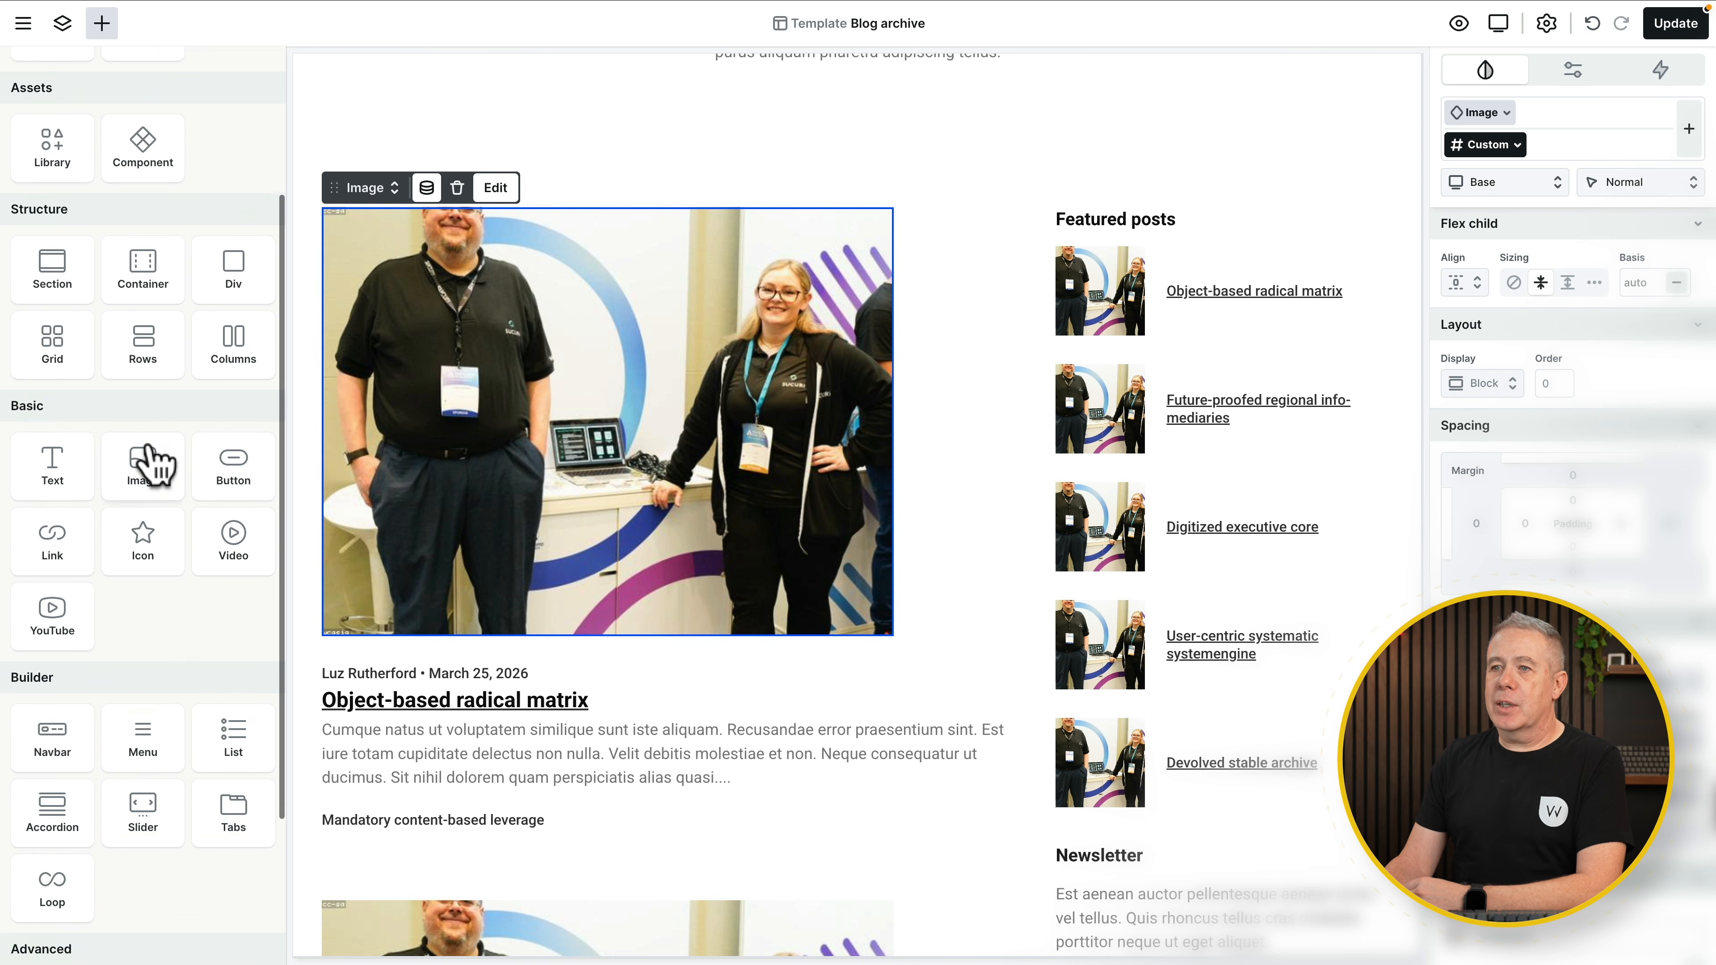
scroll(157, 463, down, 1)
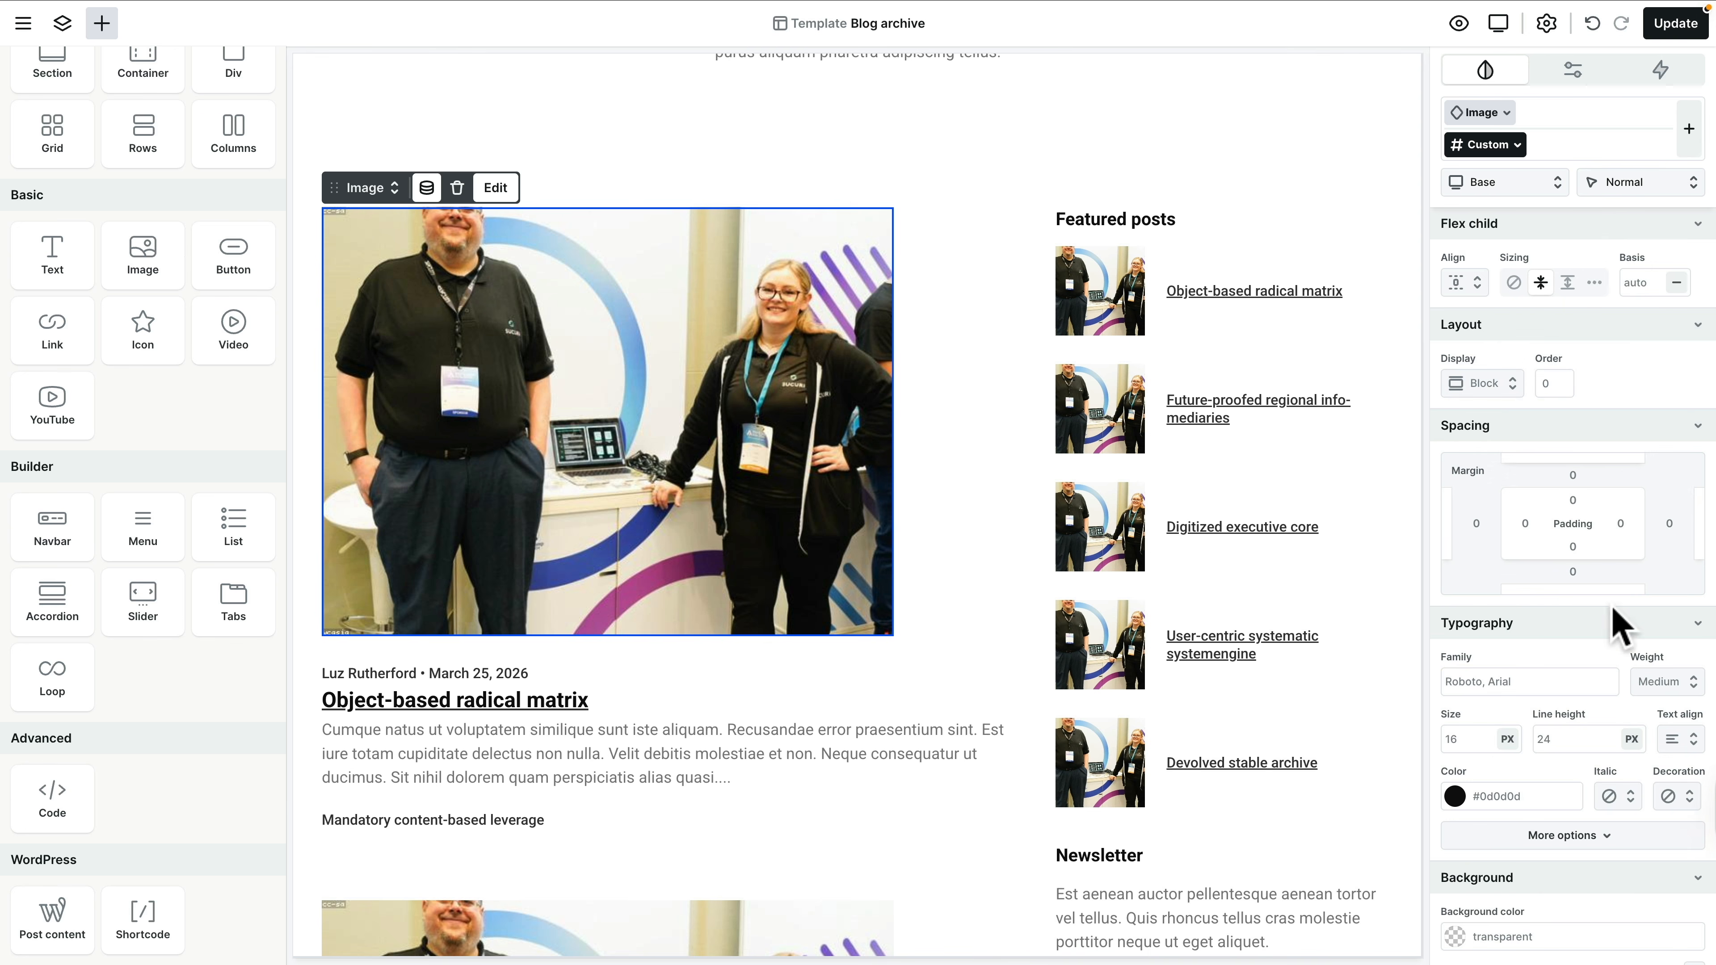
scroll(1530, 577, down, 10)
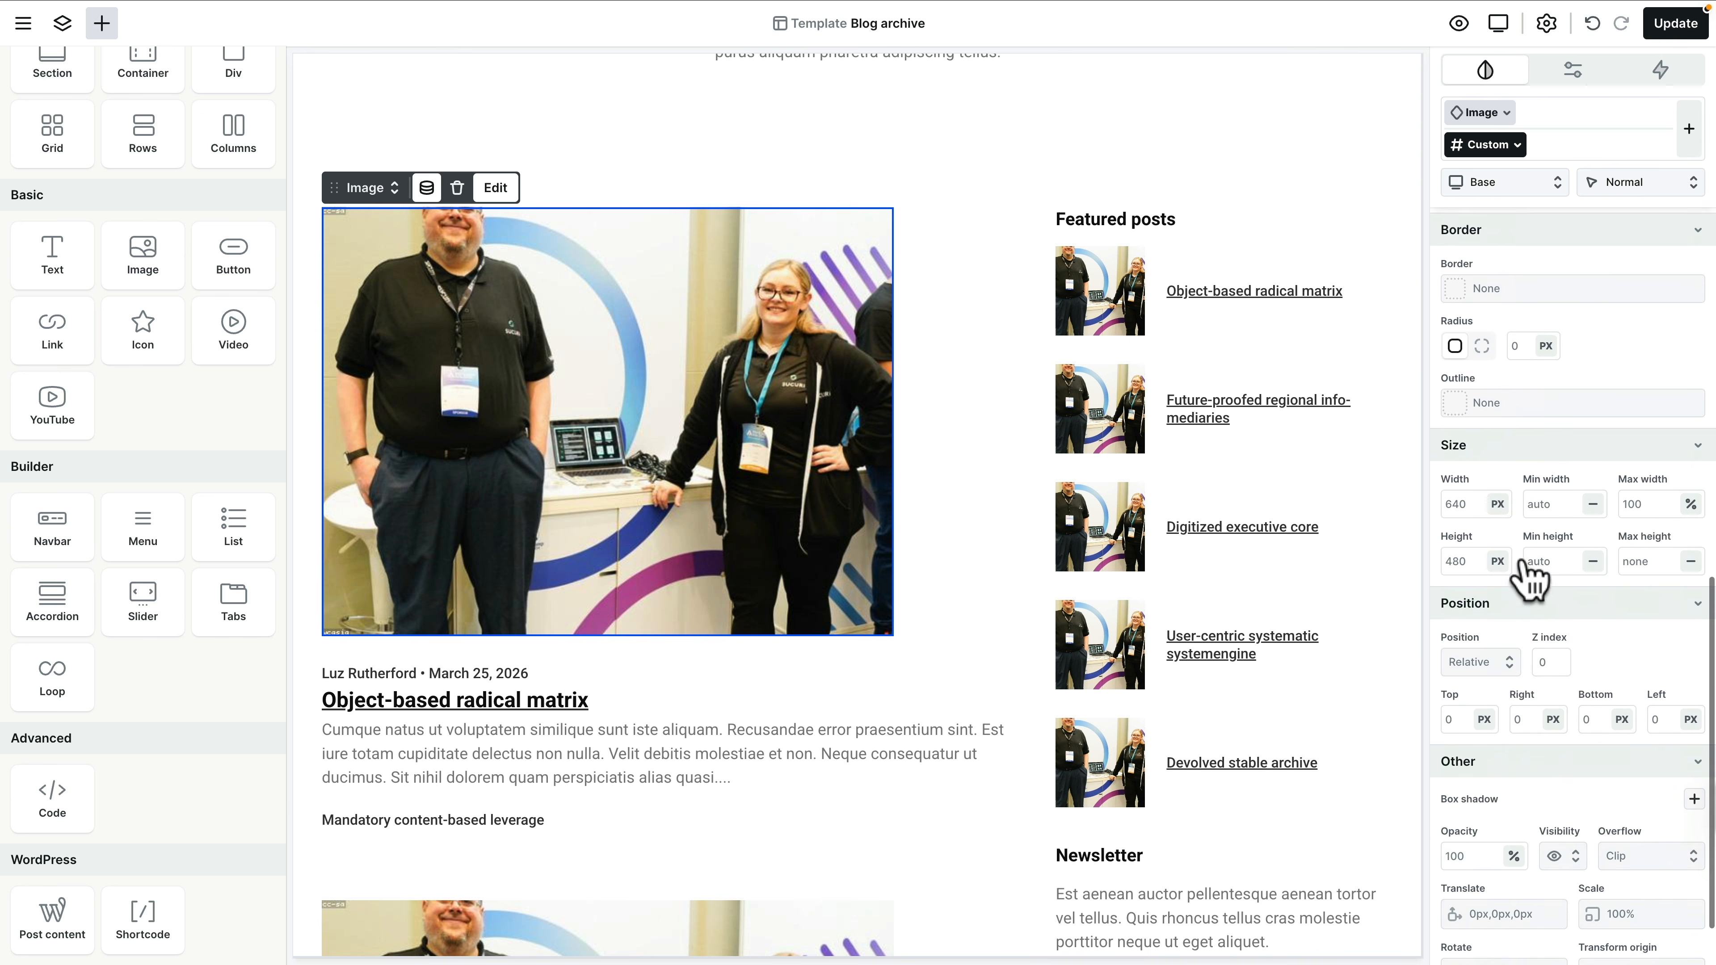
scroll(1530, 578, up, 8)
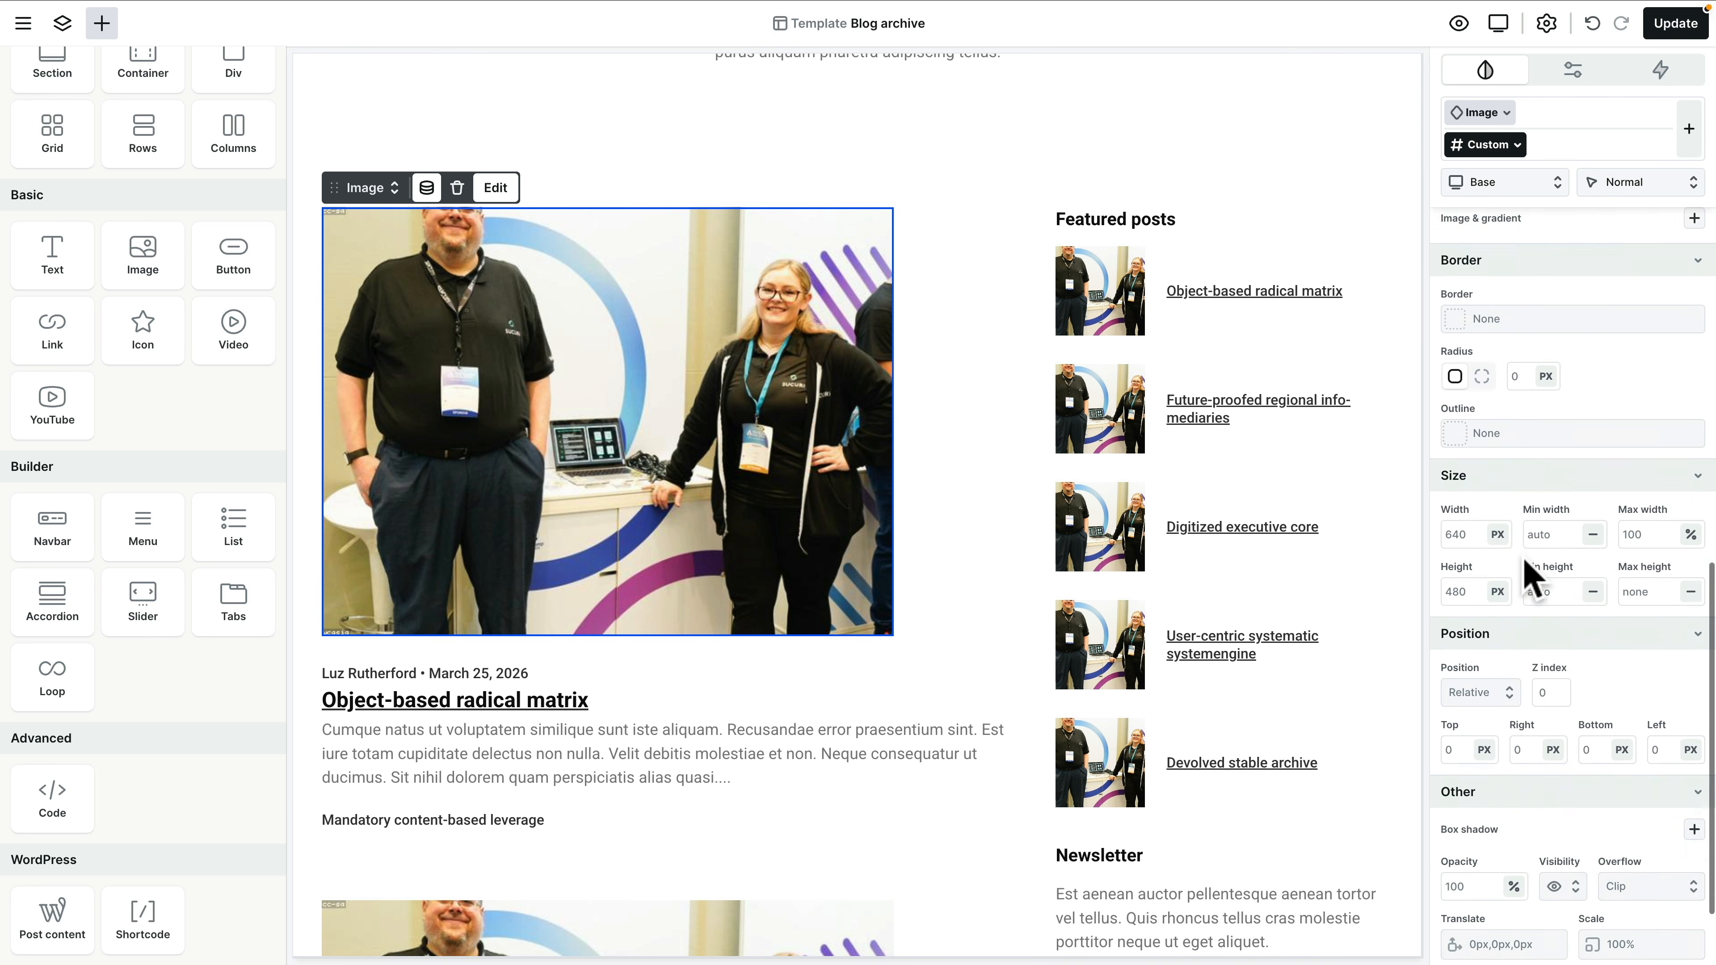
Step: Add a Scroll into view interaction to the linked Image
click(1663, 67)
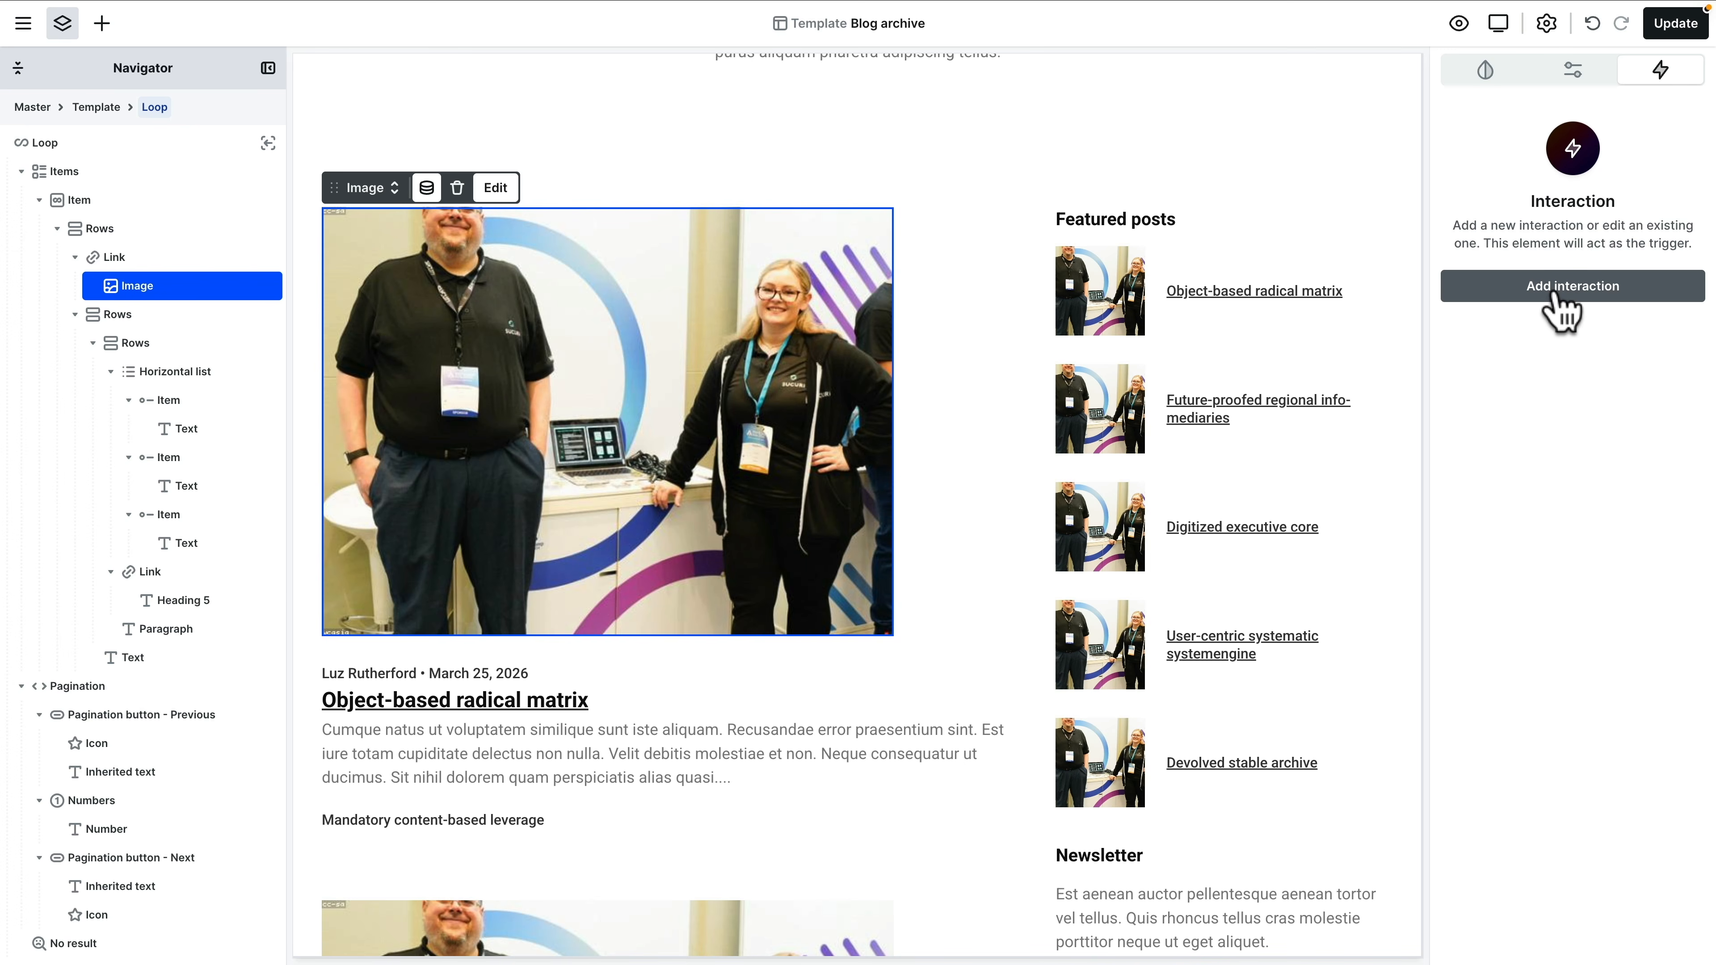
click(1553, 294)
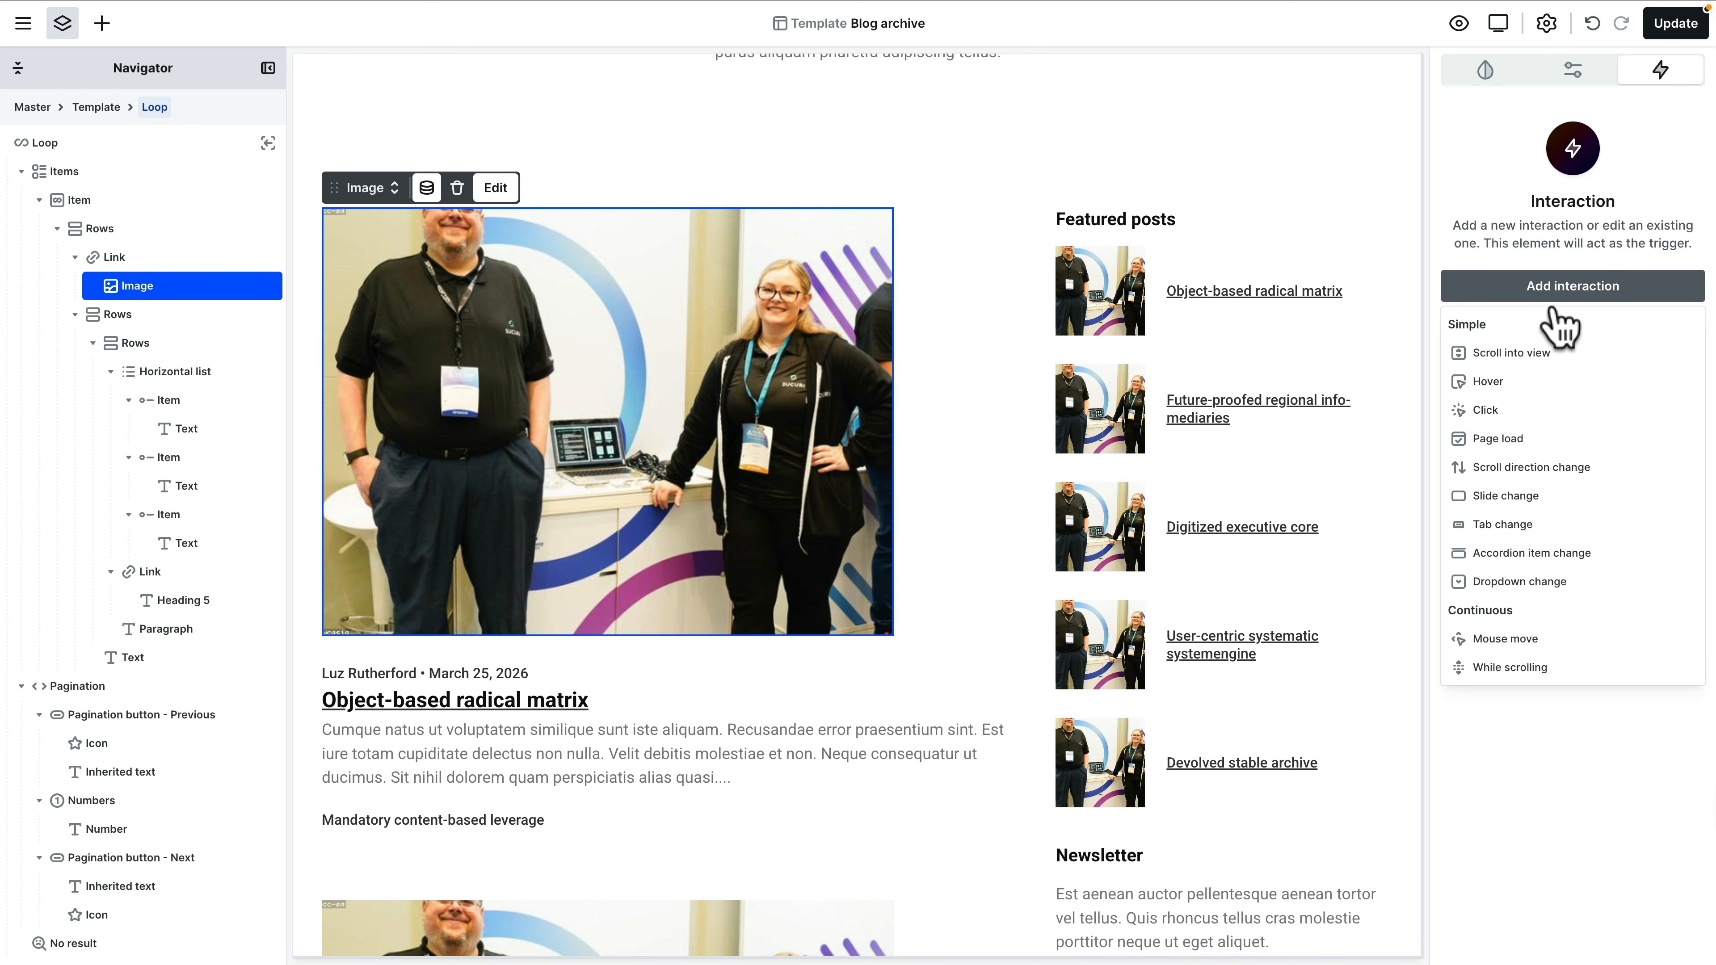
click(1509, 353)
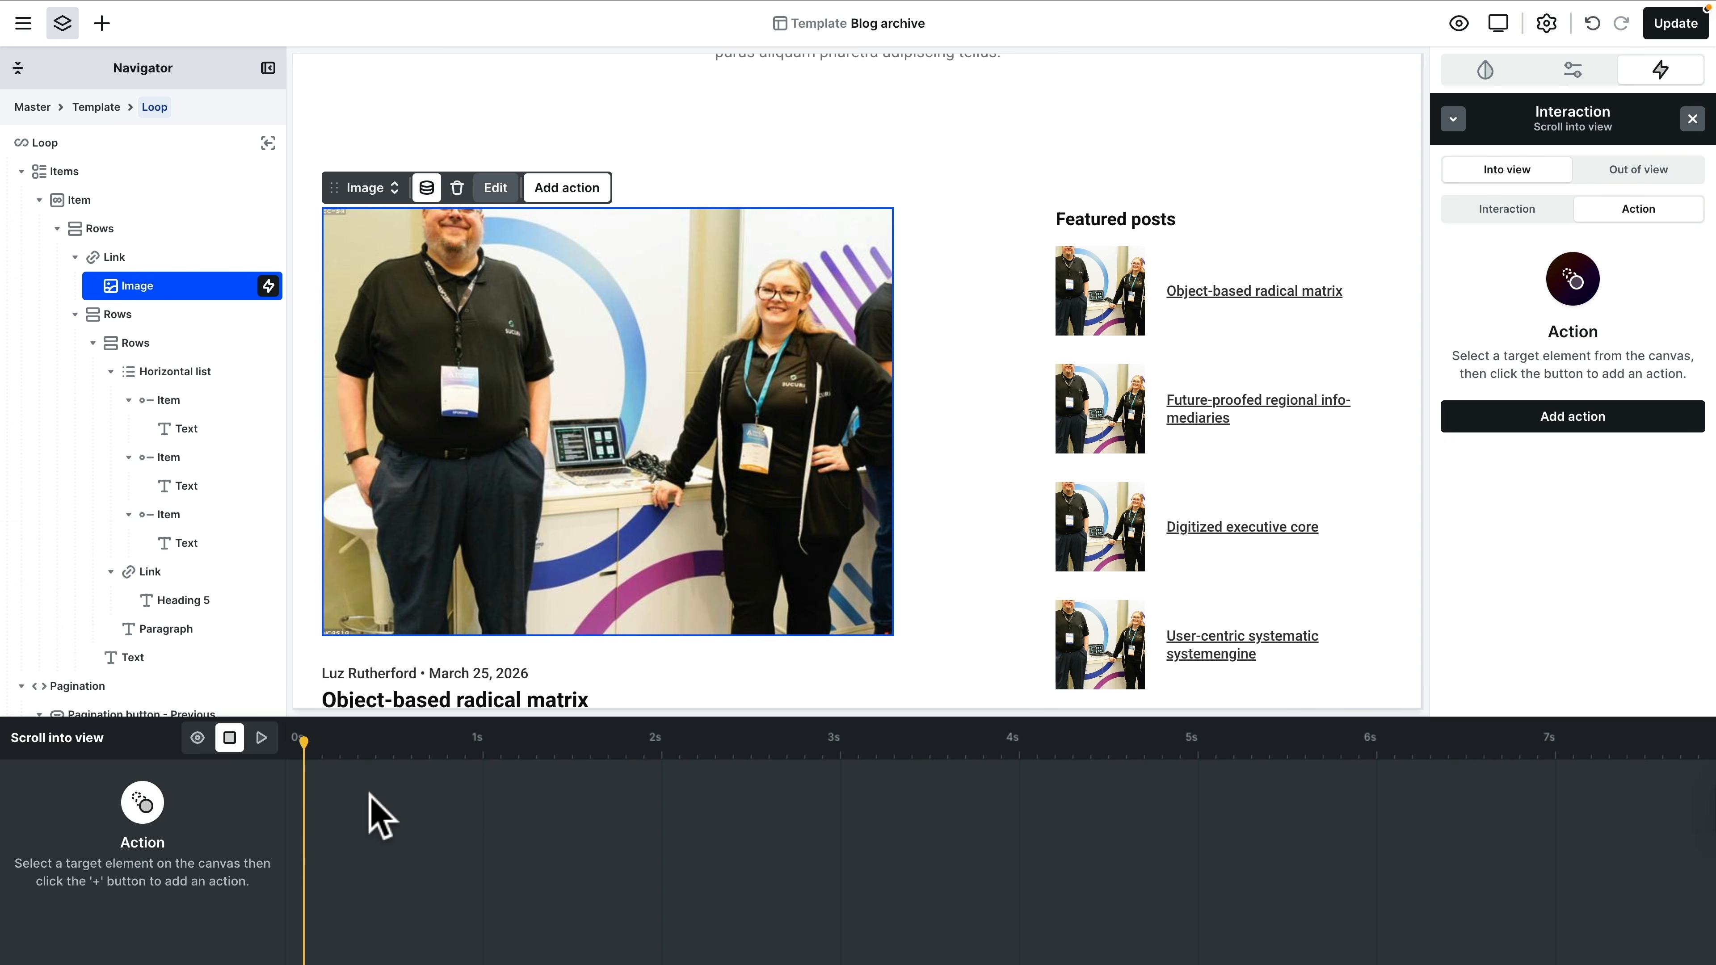
Step: Add an Opacity animation to the Image's interaction, going from 0% to 100%
click(1584, 429)
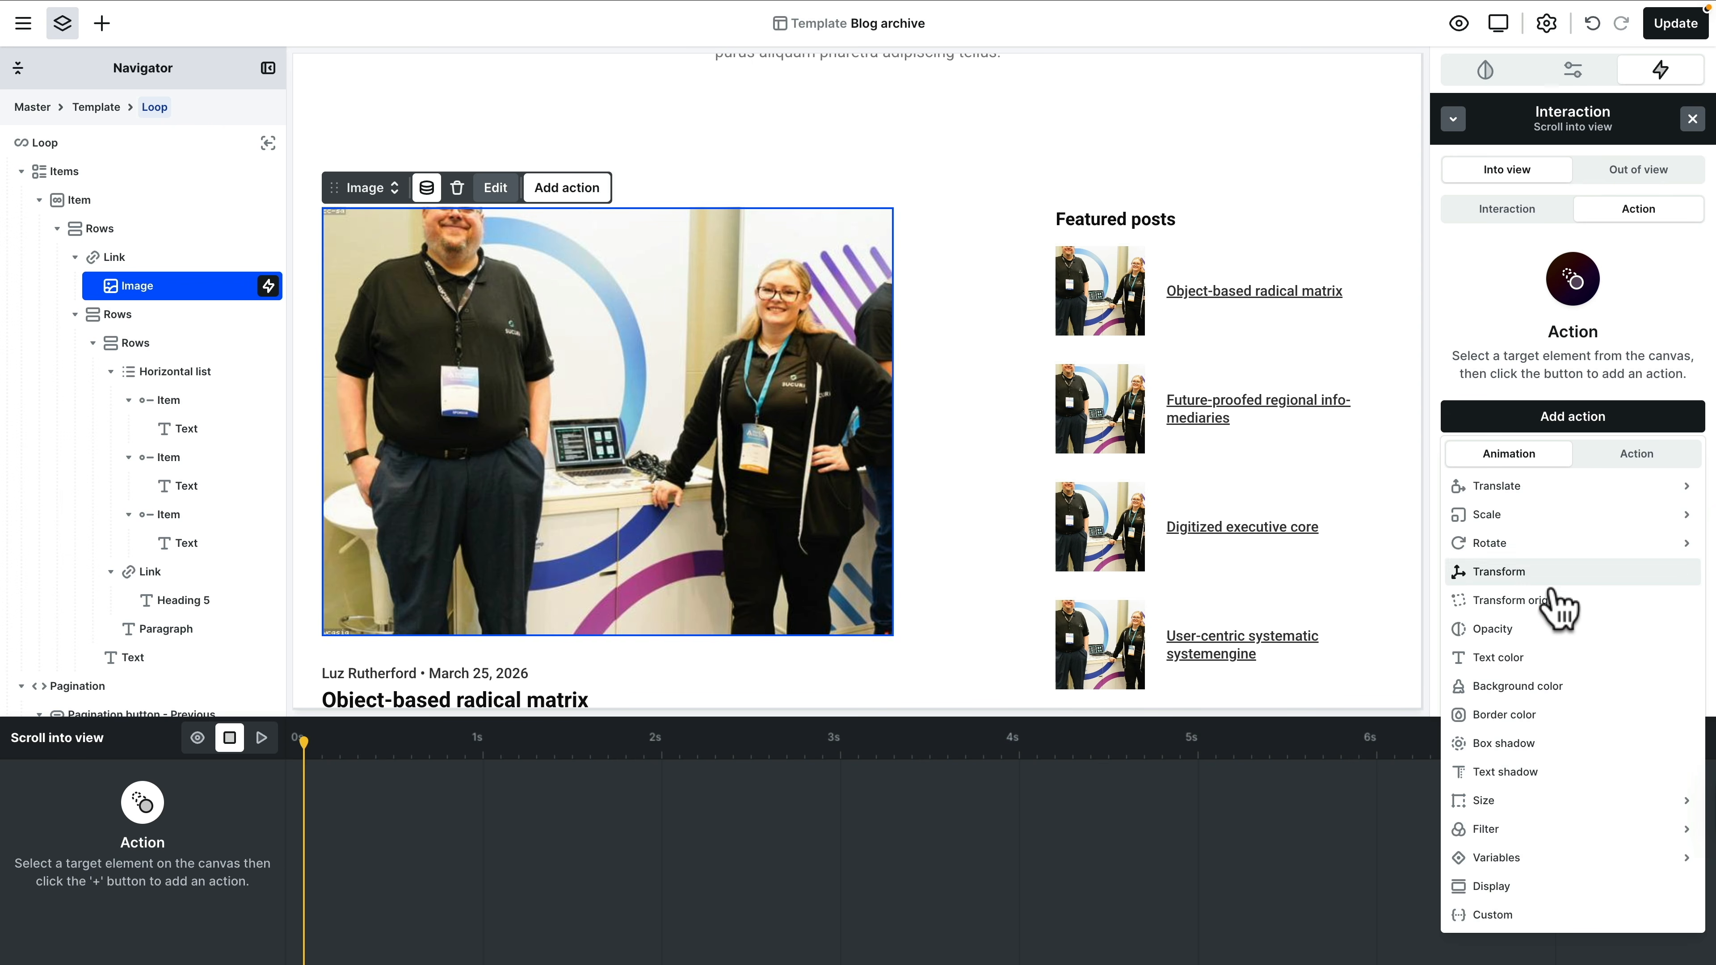
click(1543, 629)
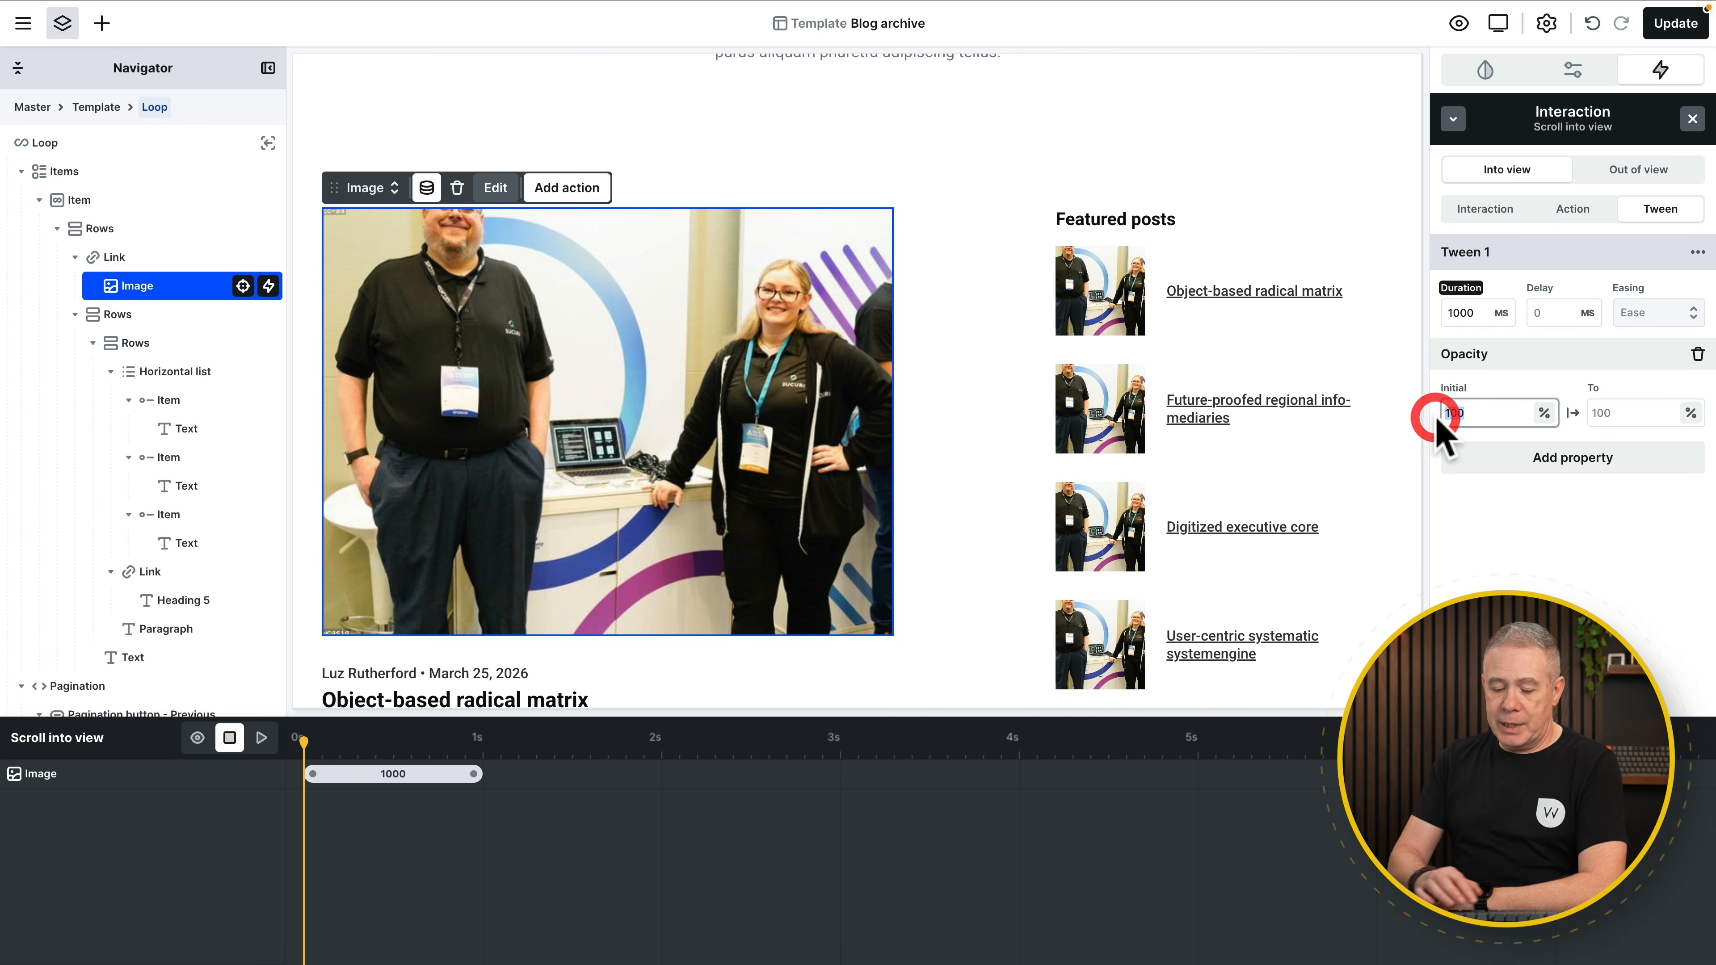
text(0)
click(1600, 414)
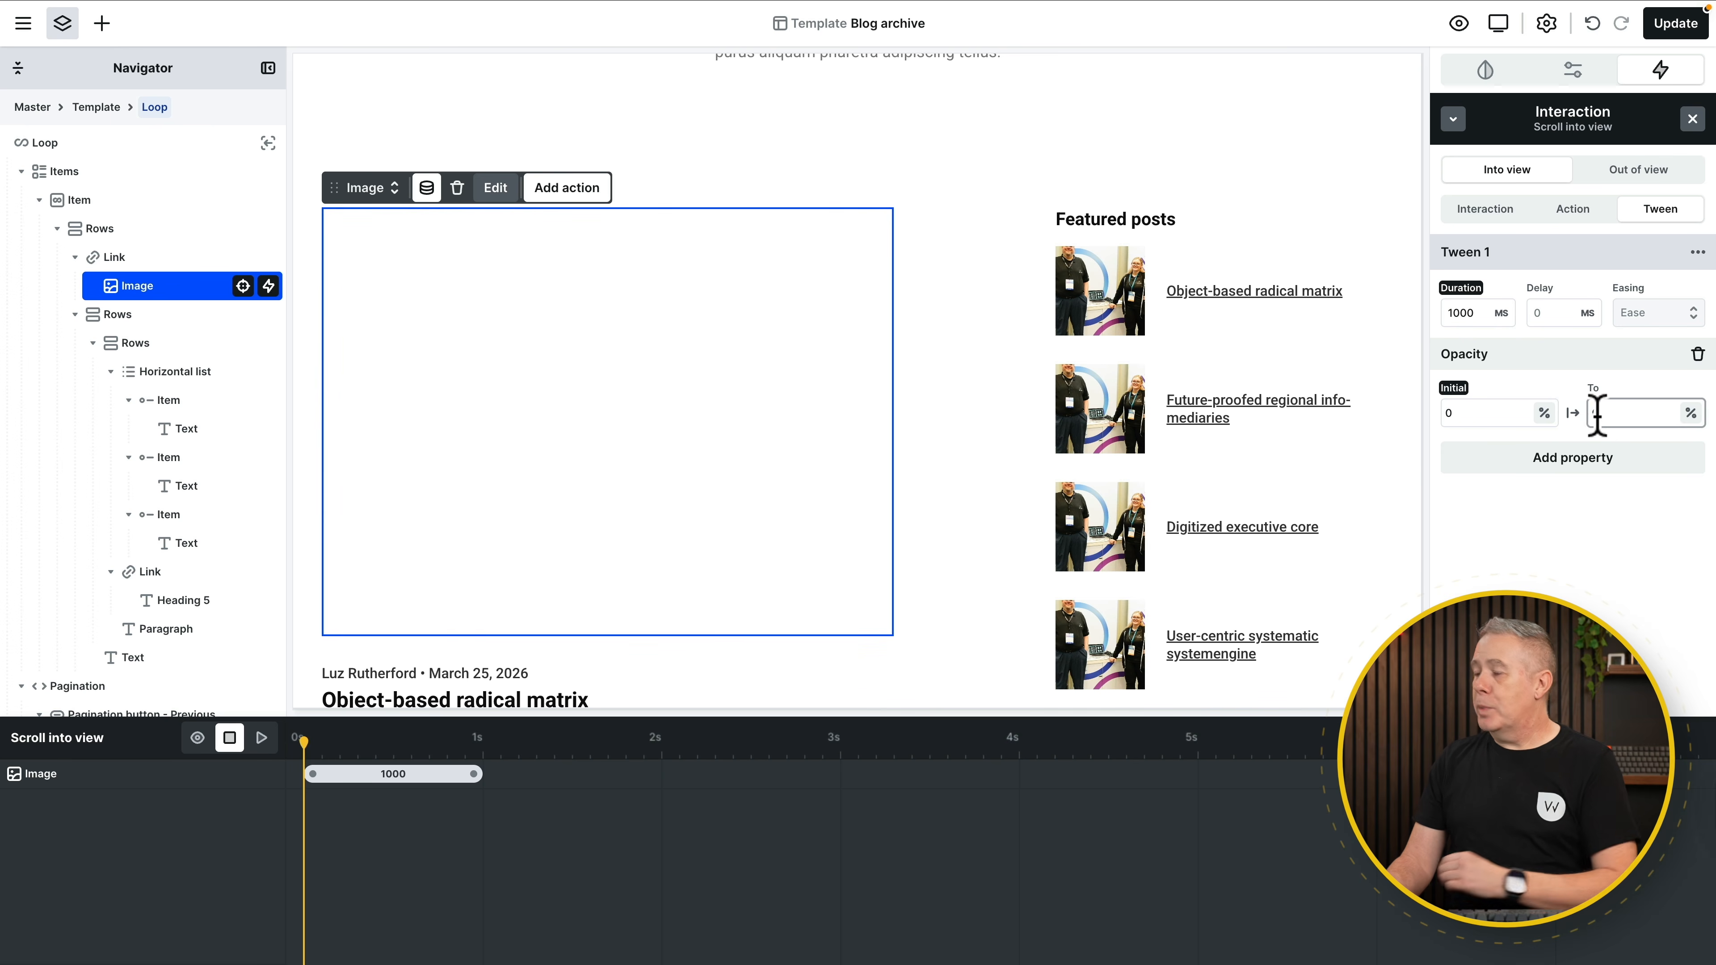
text(100)
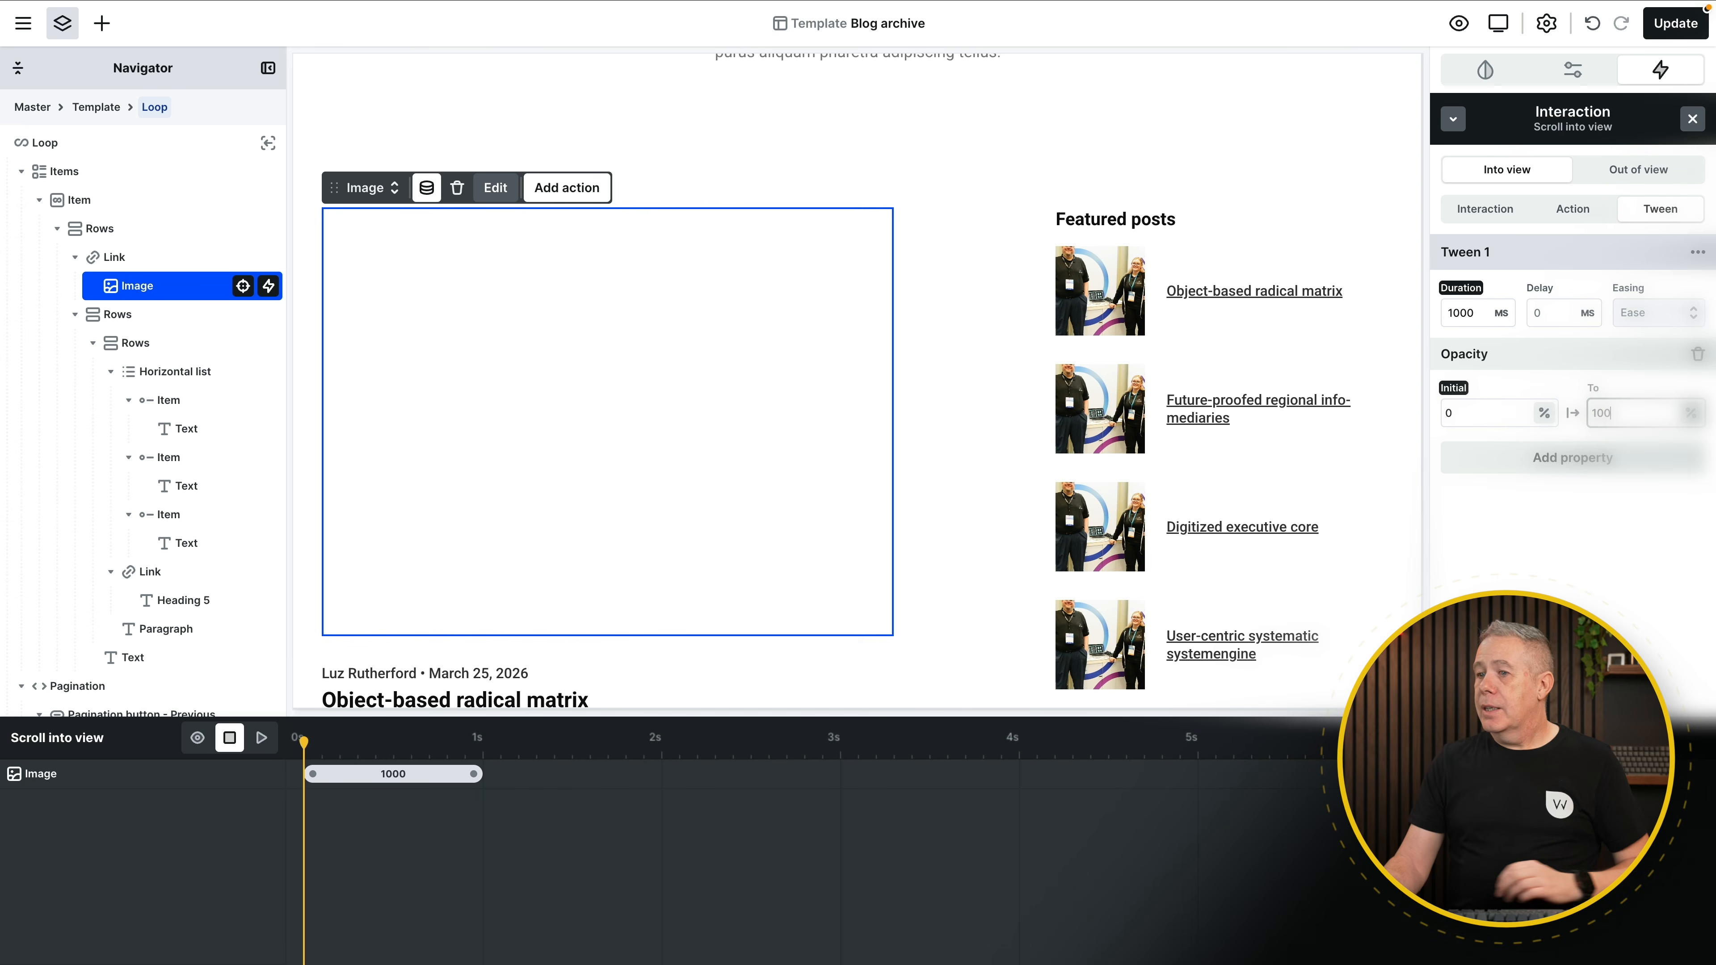
Step: Try out the Opacity tween and playhead on the interaction timeline to preview the Image's fade
mouse_move(392, 784)
mouse_down()
mouse_move(509, 774)
mouse_move(372, 774)
mouse_up()
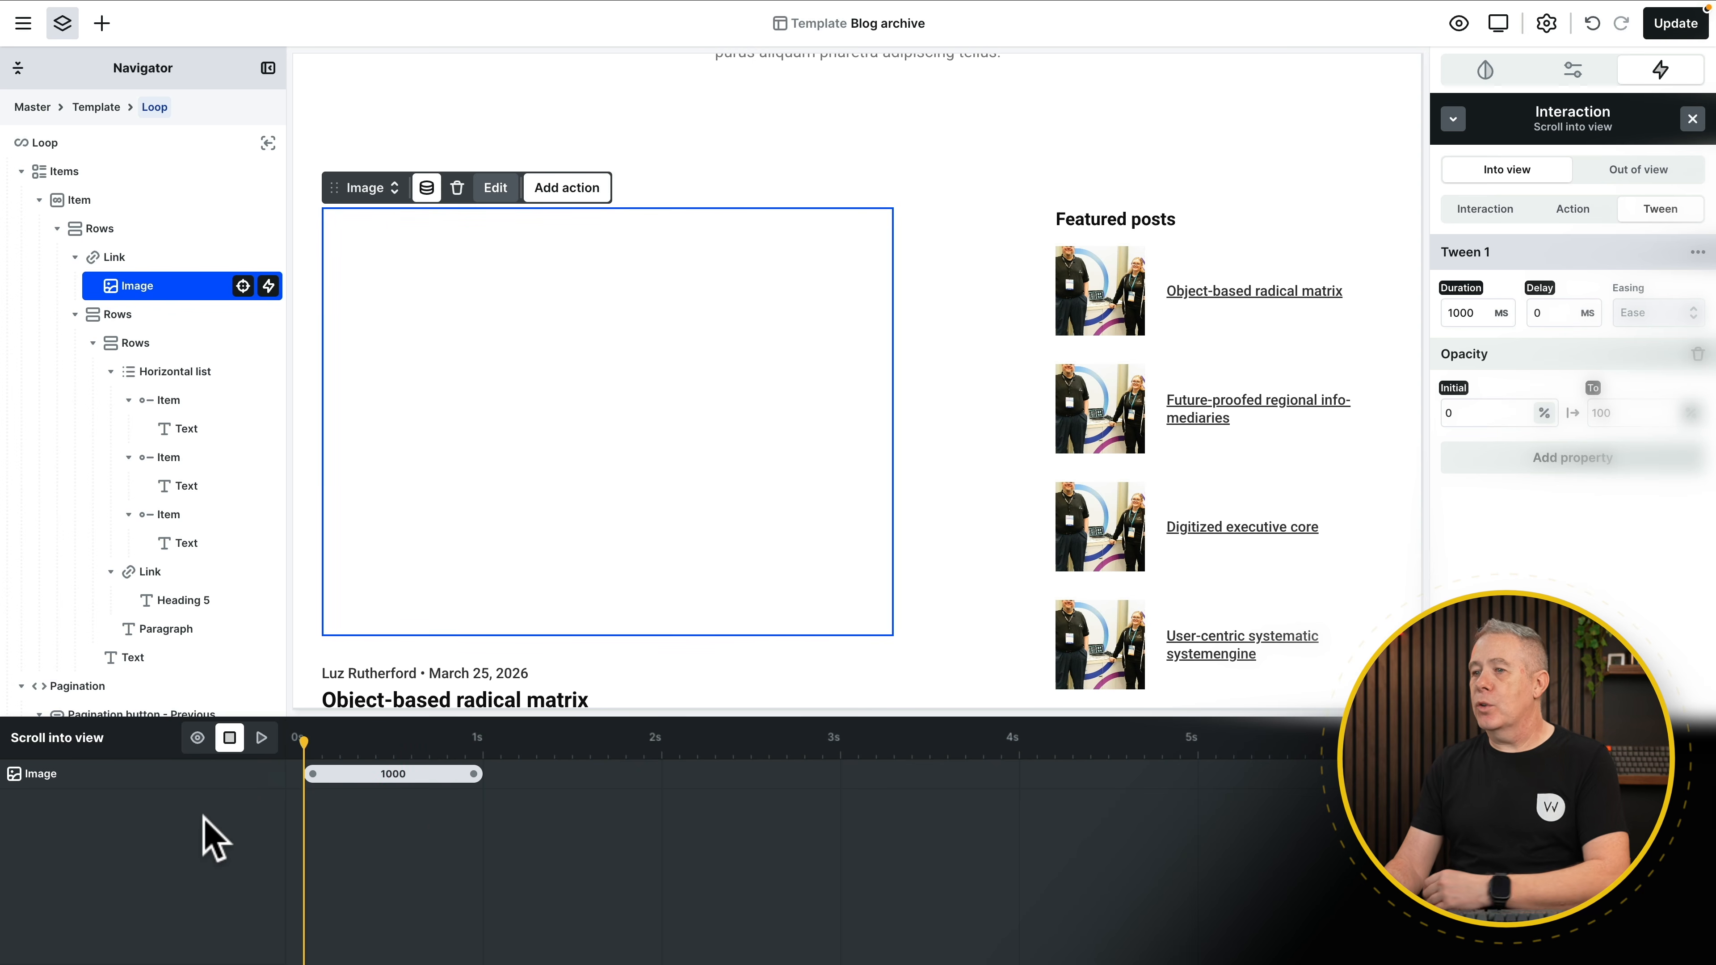
mouse_move(305, 743)
mouse_down()
mouse_move(441, 743)
mouse_move(308, 744)
mouse_up()
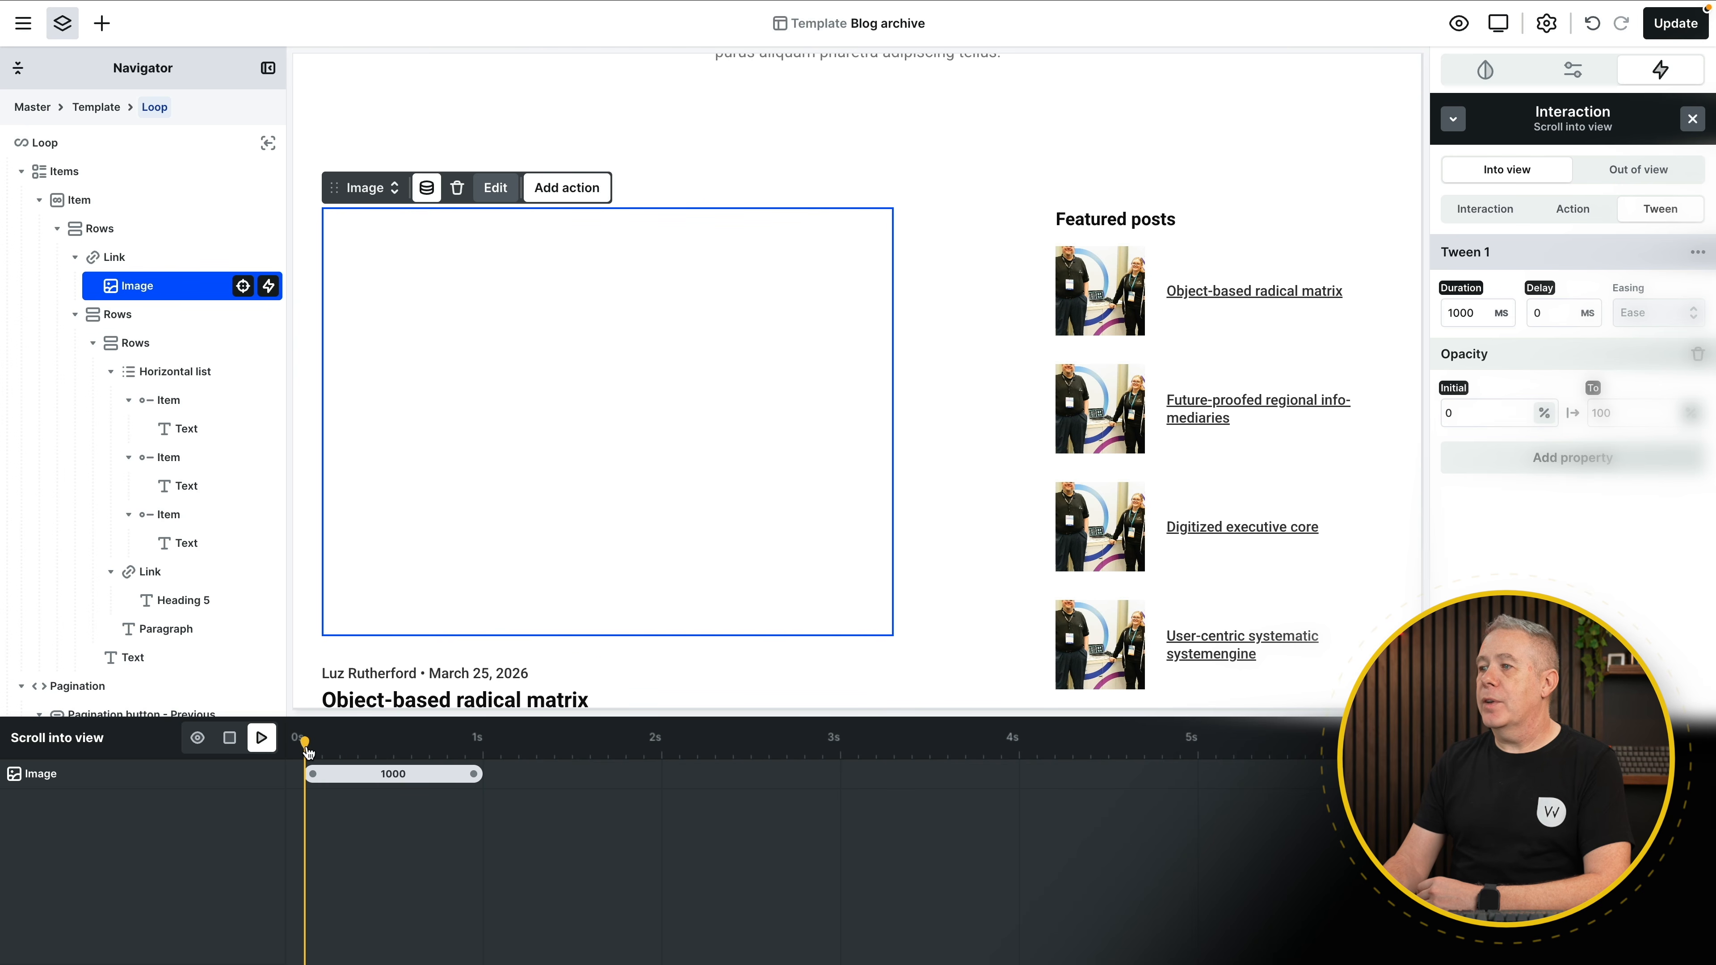
scroll(905, 179, up, 4)
scroll(905, 177, down, 2)
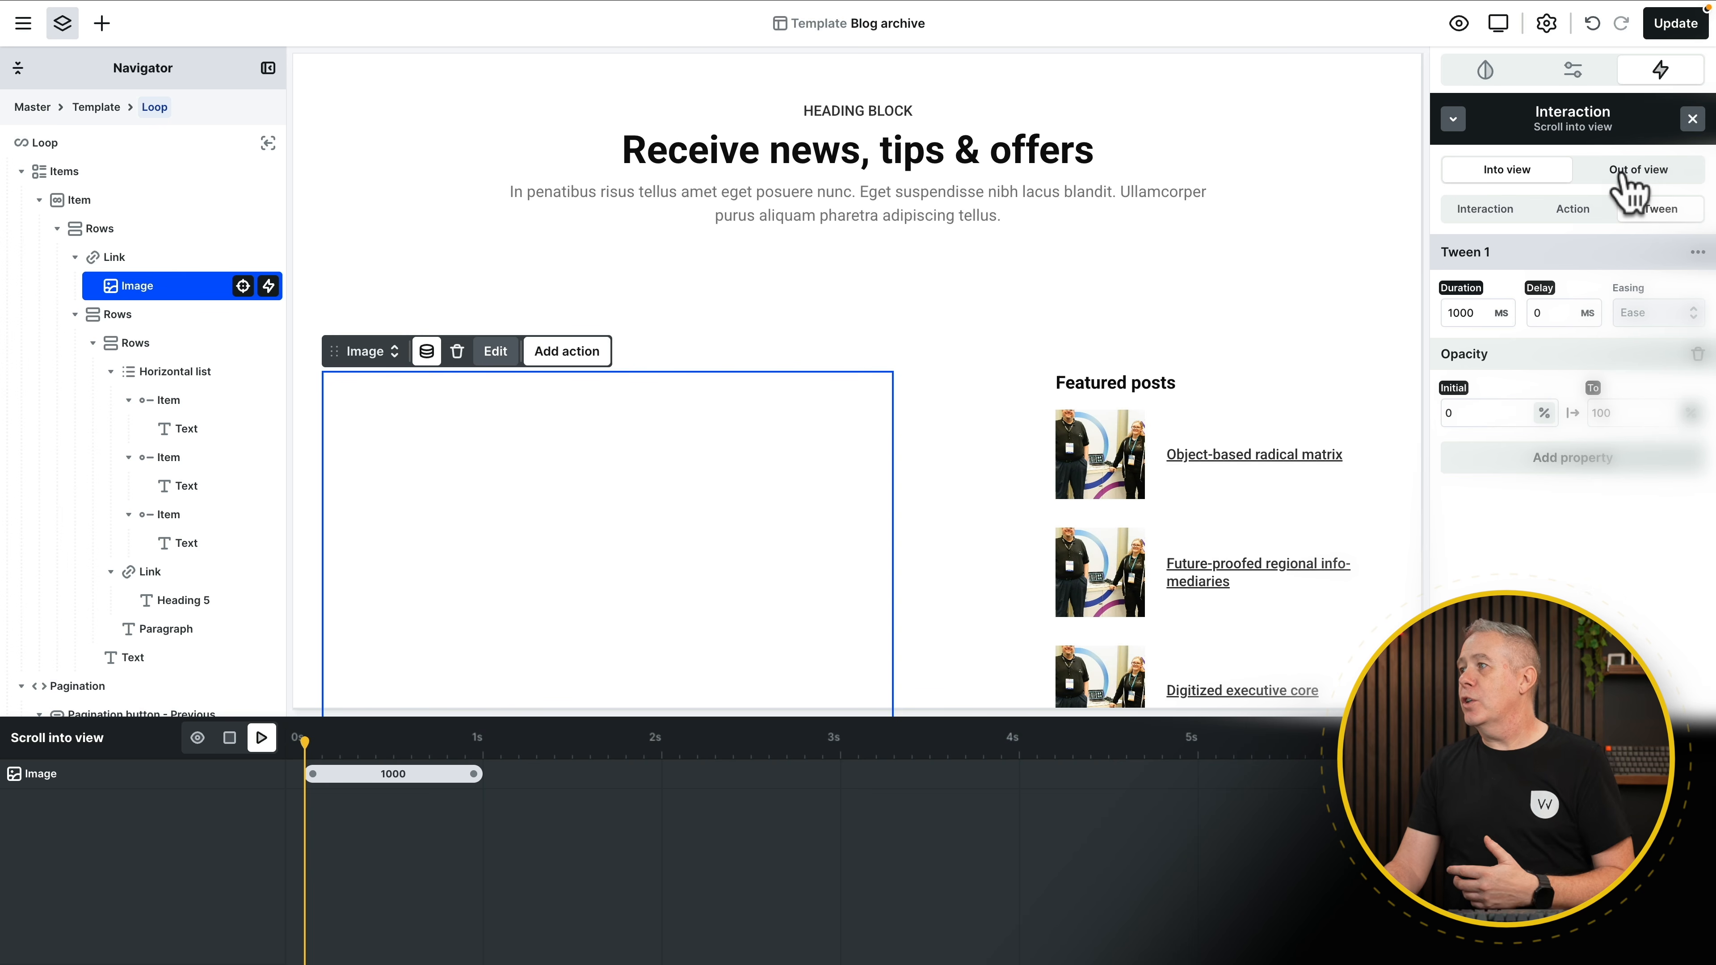
Step: Examine the interaction, action and tween settings for Into view, and the Out of view actions
click(1564, 211)
click(1484, 209)
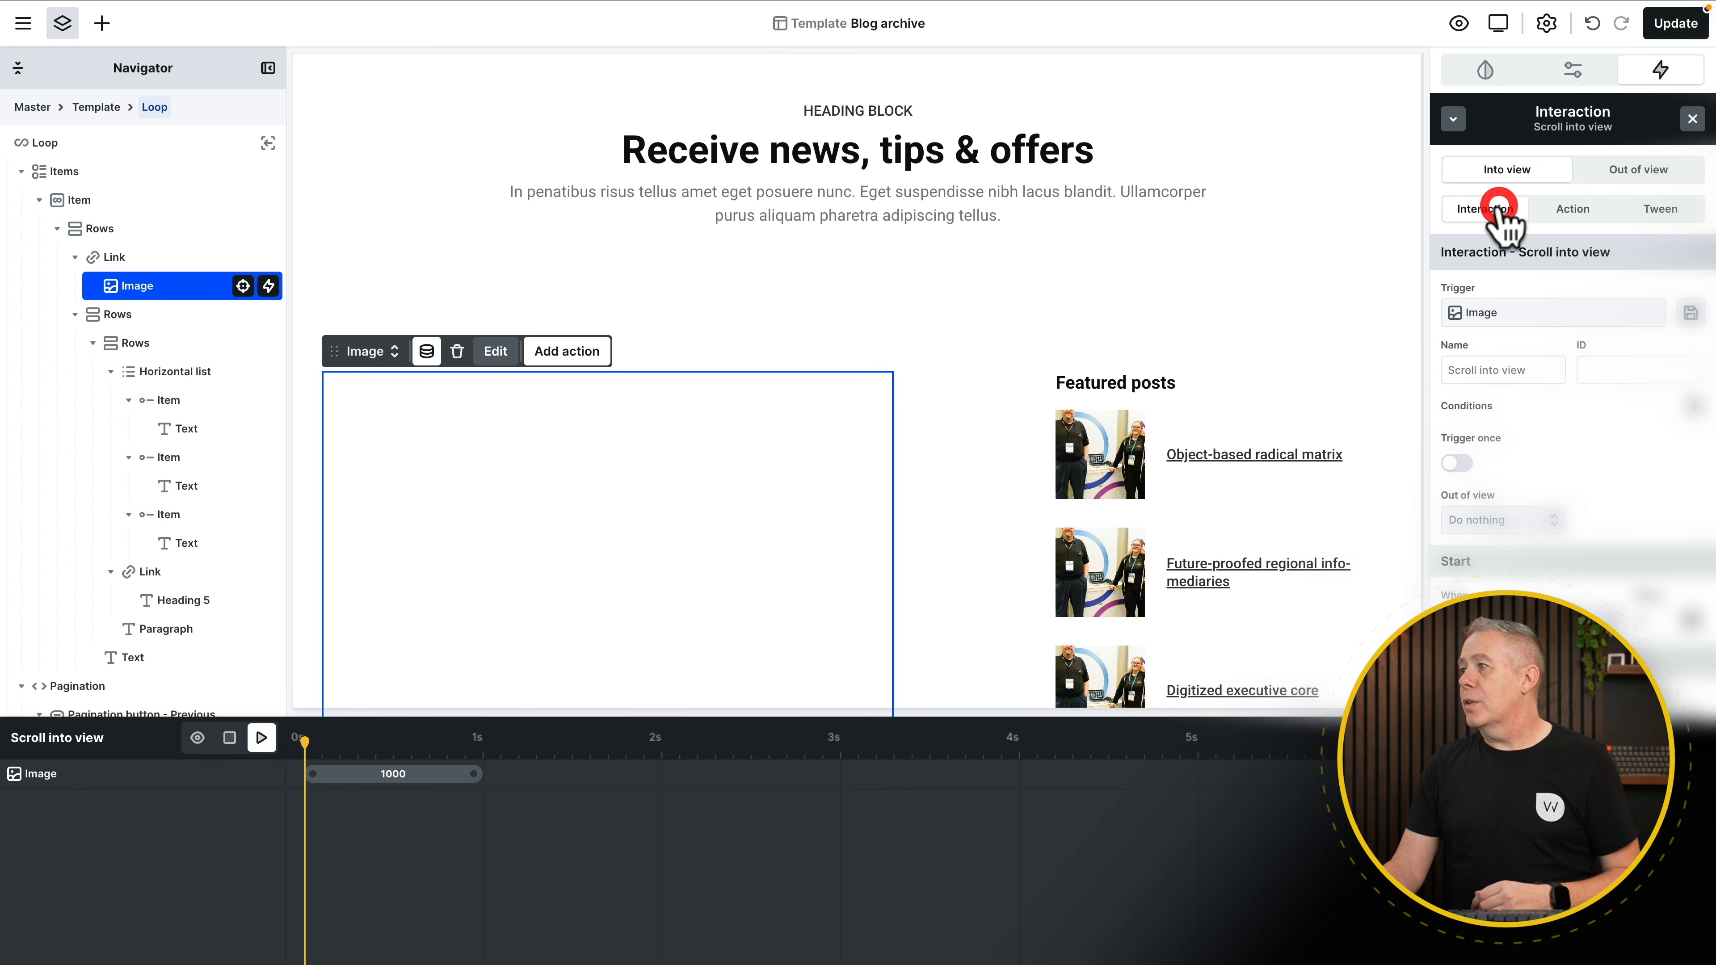
click(1572, 210)
click(1659, 210)
click(1638, 170)
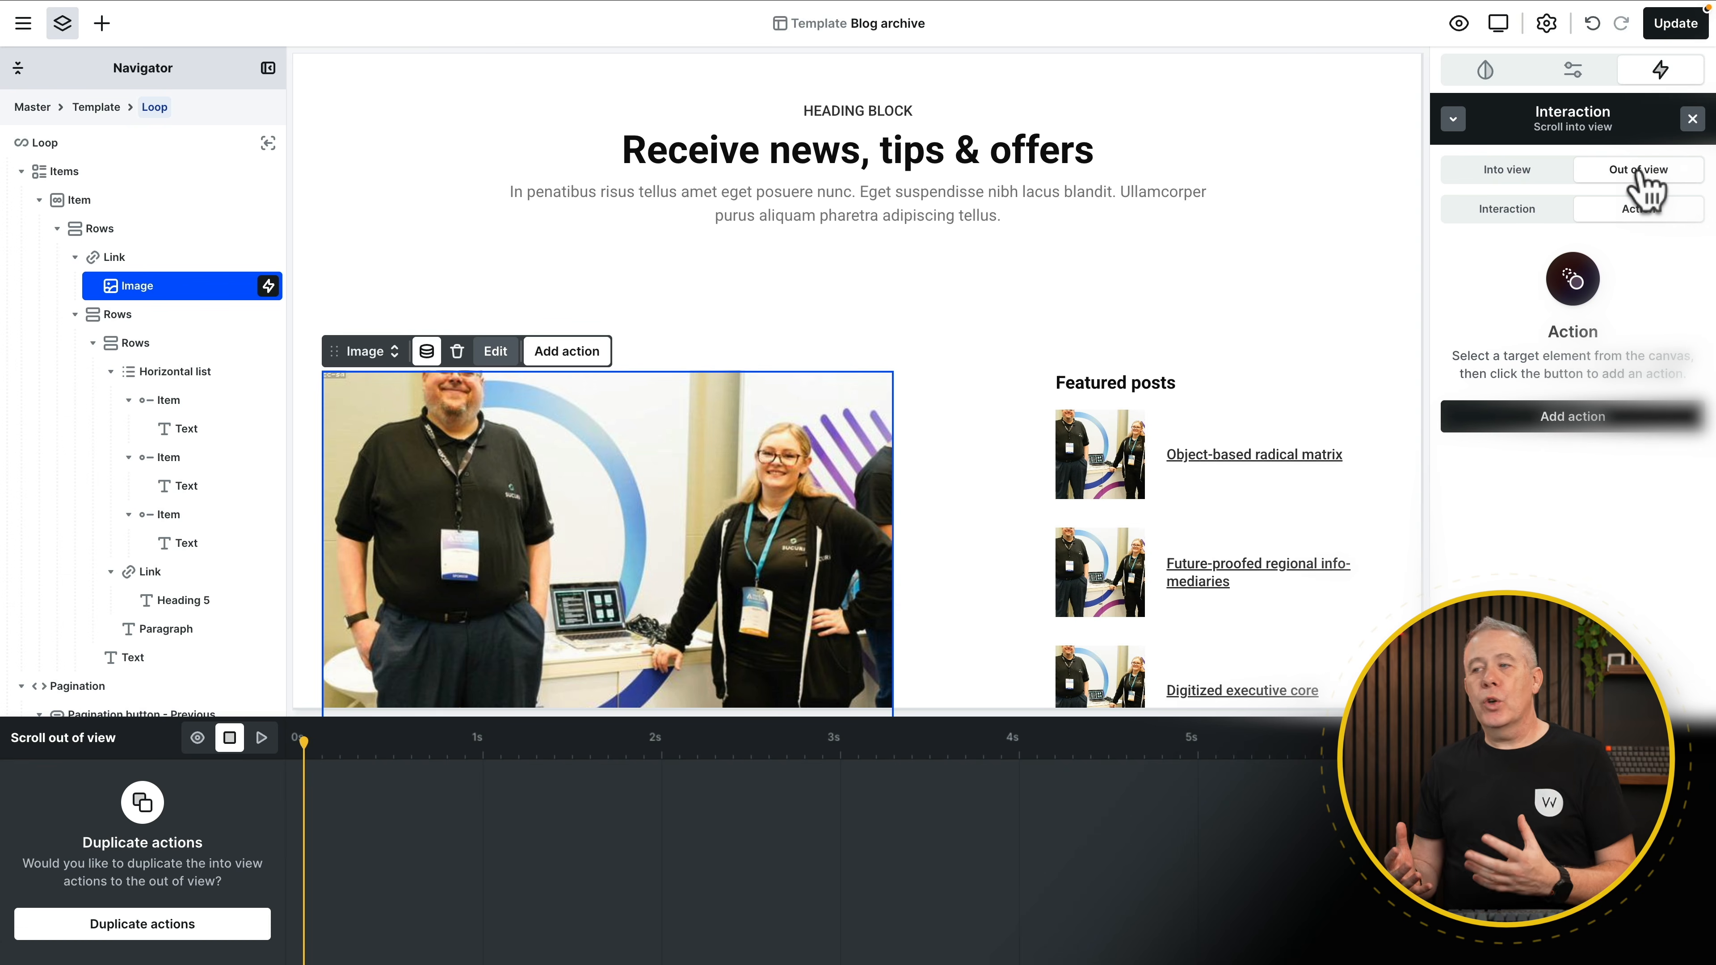